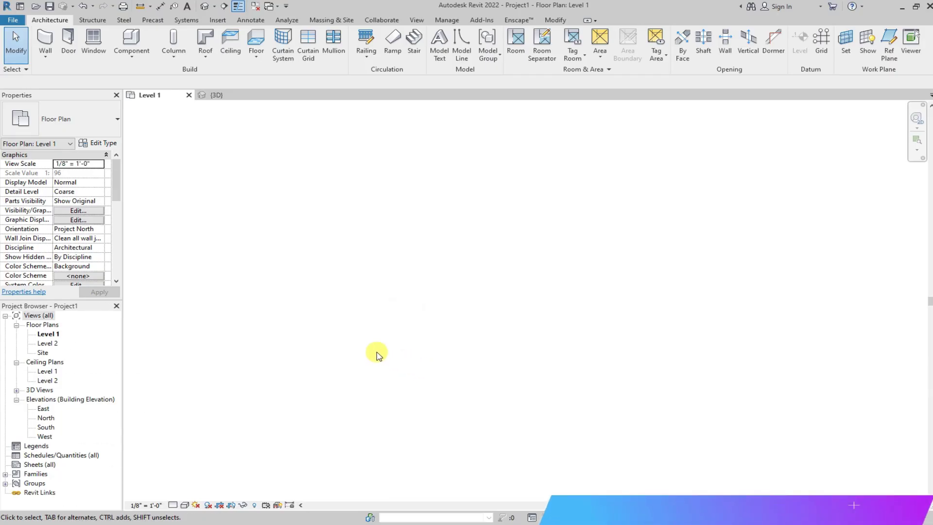
# Chain four Generic - 6" walls into a closed rectangle on the Level 1 plan.
pyautogui.click(50, 55)
pyautogui.click(49, 19)
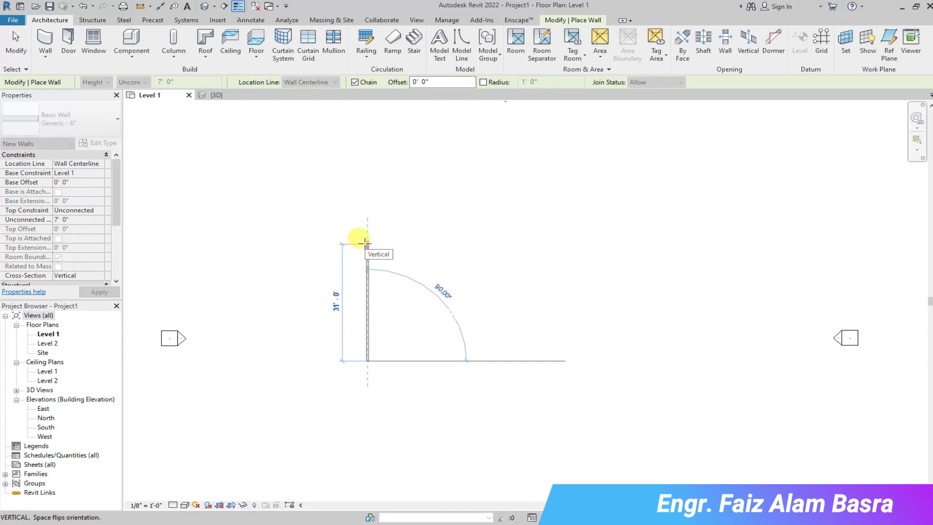
pyautogui.scroll(1, 353, 269)
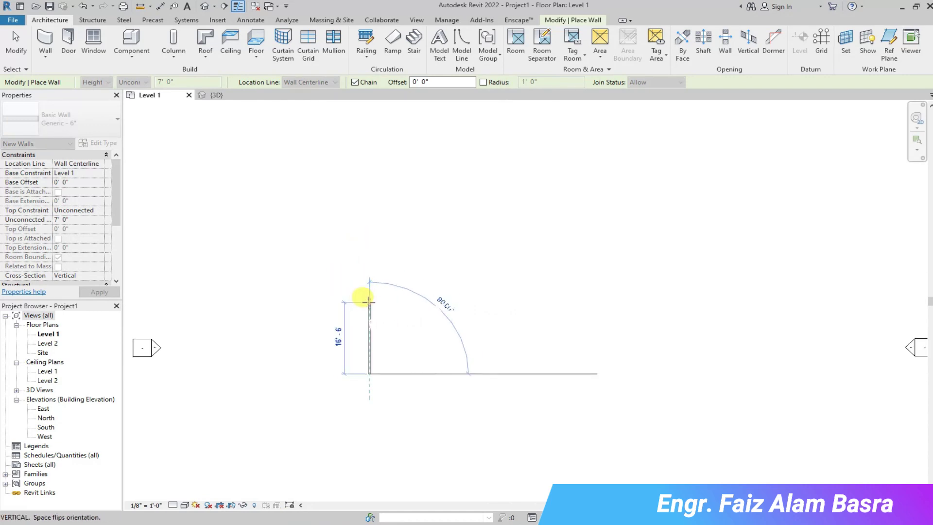
pyautogui.click(368, 302)
pyautogui.click(472, 302)
pyautogui.click(473, 373)
pyautogui.click(370, 374)
pyautogui.press('Escape')
# Check the enclosed walls in the 3D view.
pyautogui.scroll(3, 412, 381)
pyautogui.scroll(1, 387, 233)
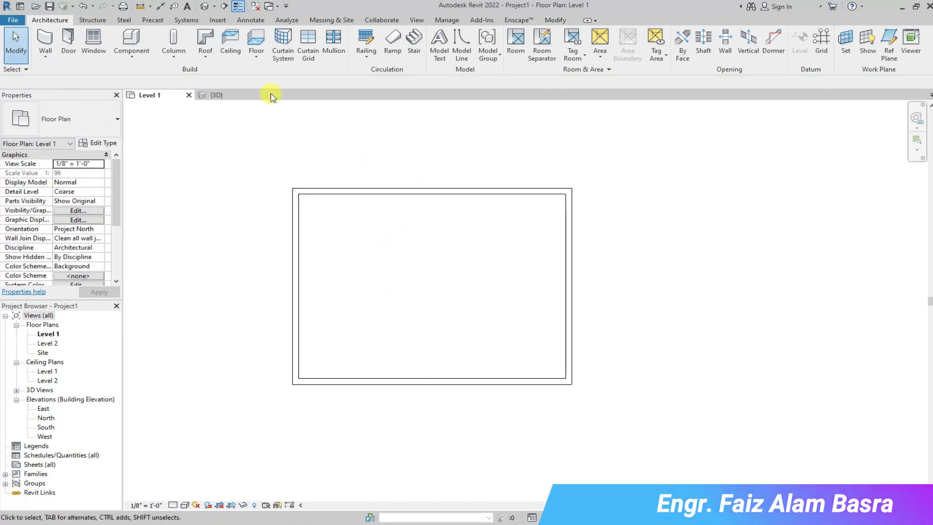
pyautogui.click(216, 95)
# On Level 1, set the room depth to 9'-0" using the top wall's dimension.
pyautogui.click(148, 95)
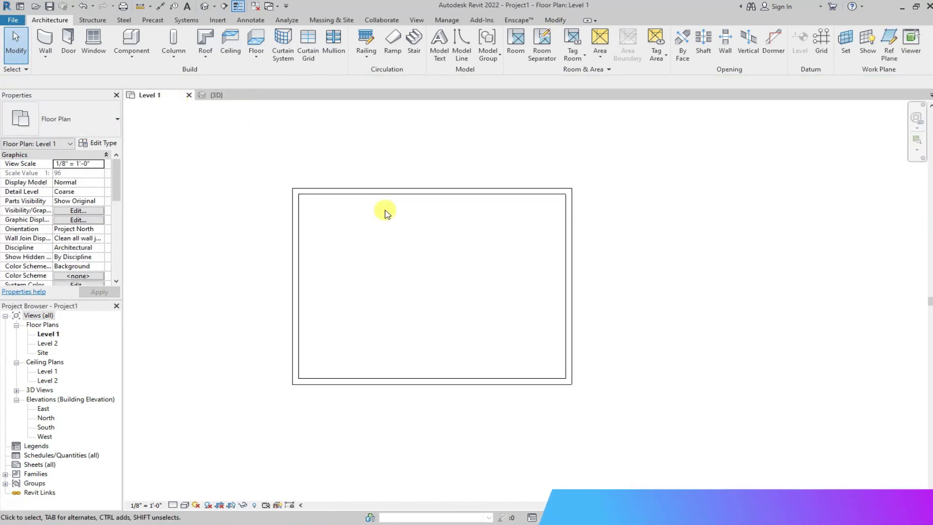
pyautogui.click(340, 193)
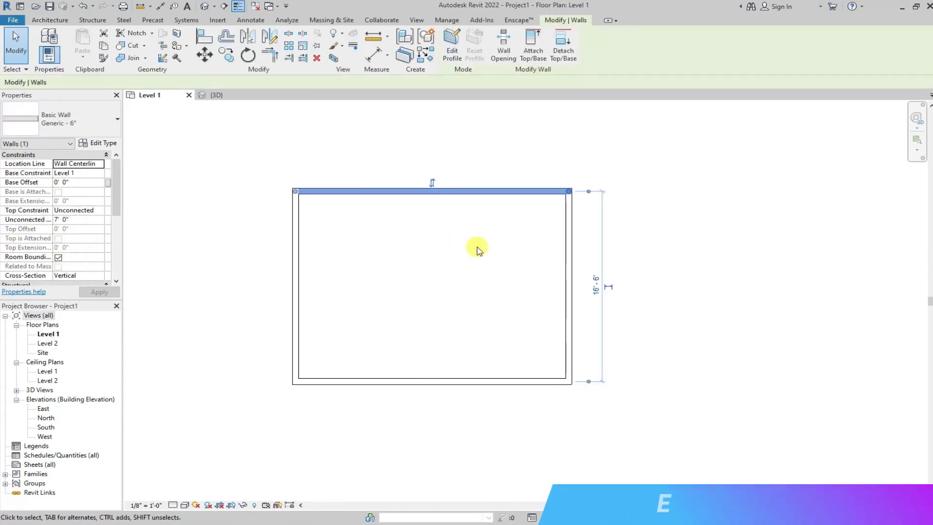
pyautogui.click(588, 192)
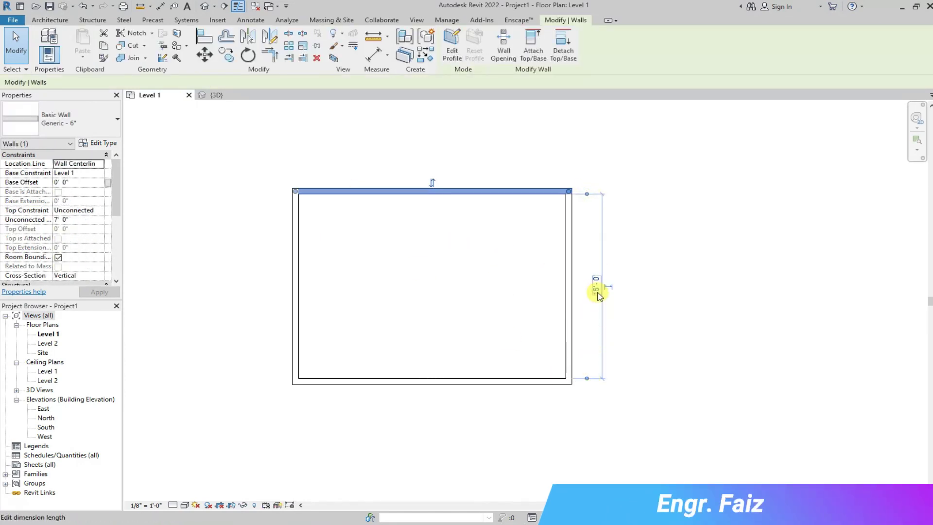
pyautogui.click(596, 286)
pyautogui.write('9')
pyautogui.press('Return')
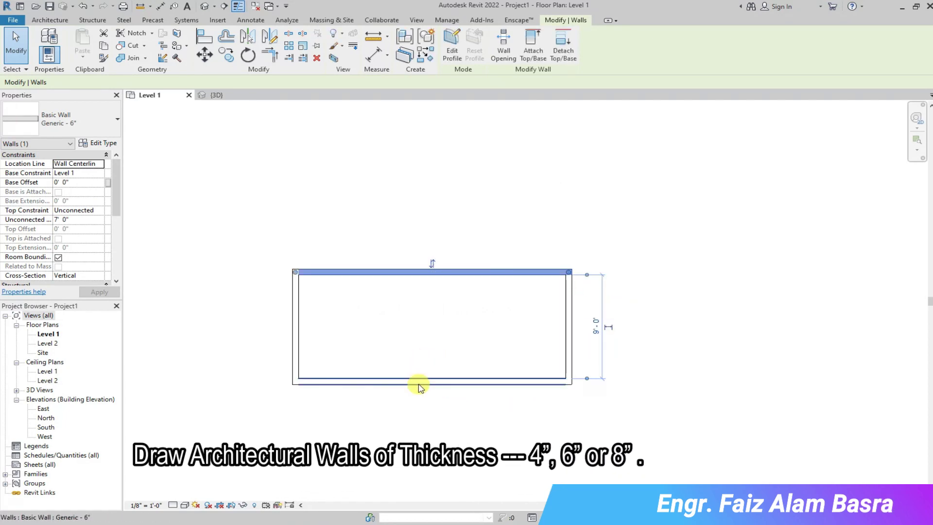
# Set the room width to 13'-0" using the left wall's dimension.
pyautogui.click(372, 335)
pyautogui.click(480, 381)
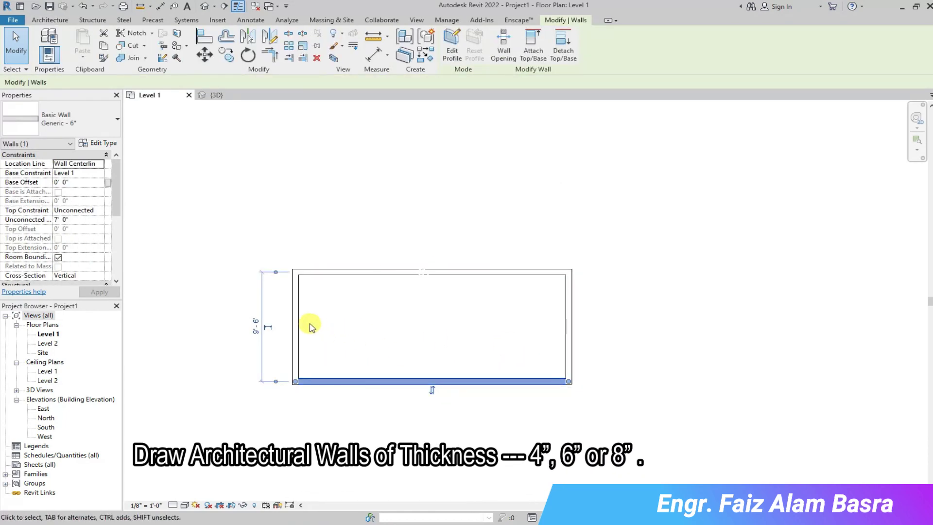
pyautogui.click(295, 311)
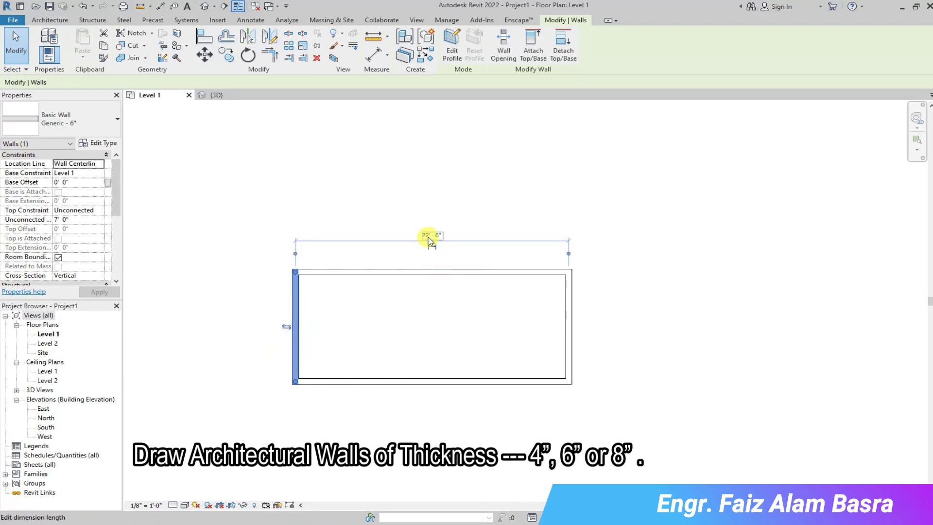
pyautogui.click(297, 254)
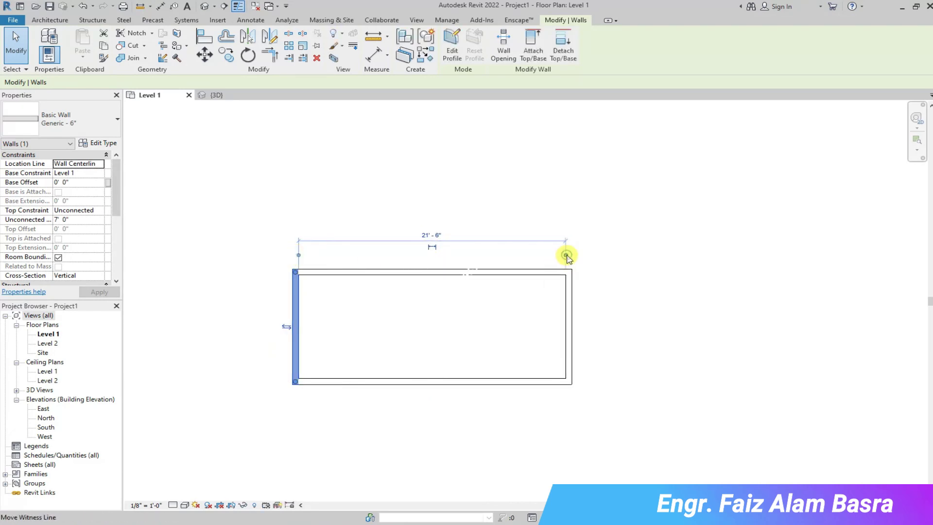
pyautogui.write('13\' 6"')
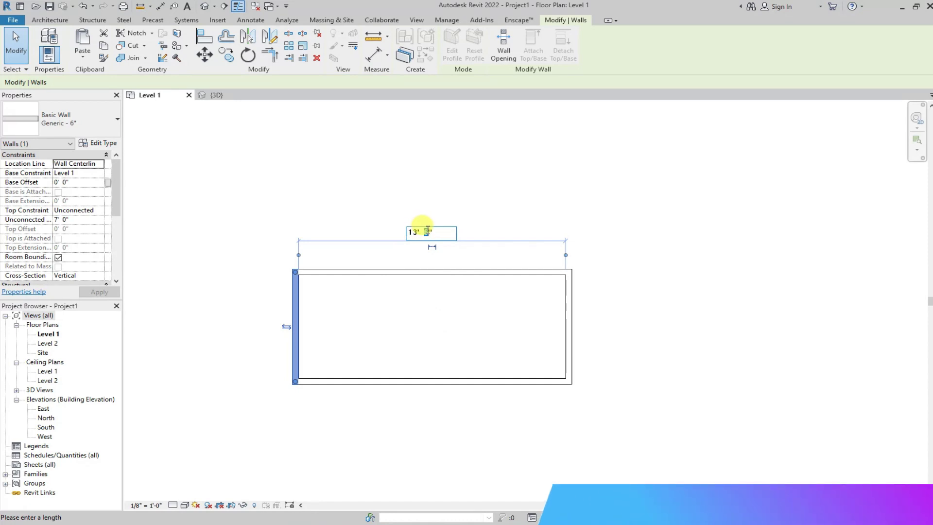
pyautogui.press('Return')
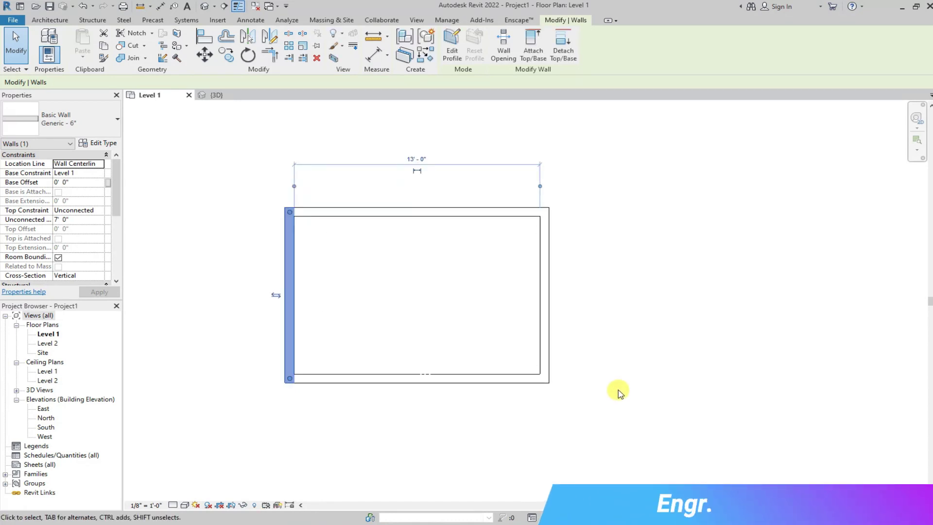
# Lower the right and bottom walls to a 3'-0" unconnected height.
pyautogui.scroll(3, 616, 389)
pyautogui.click(640, 328)
pyautogui.moveTo(576, 399); pyautogui.dragTo(289, 202)
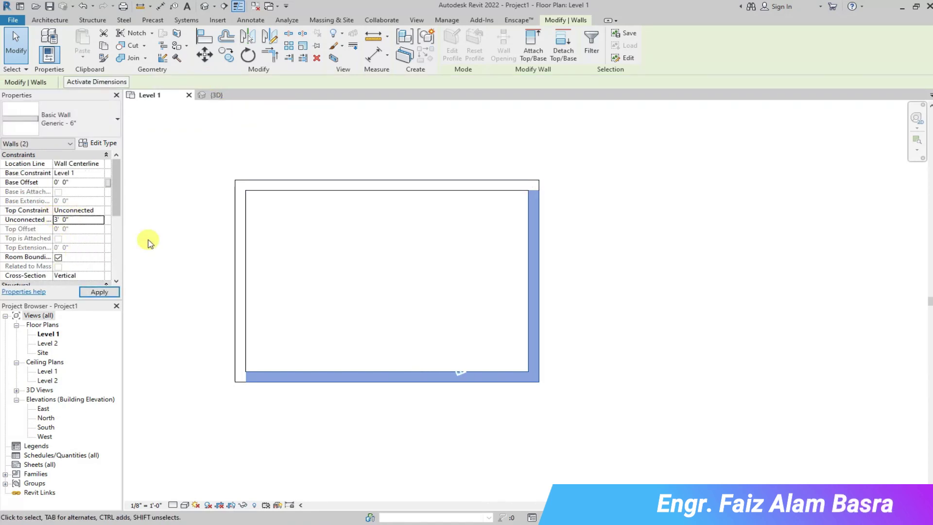
pyautogui.press('Escape')
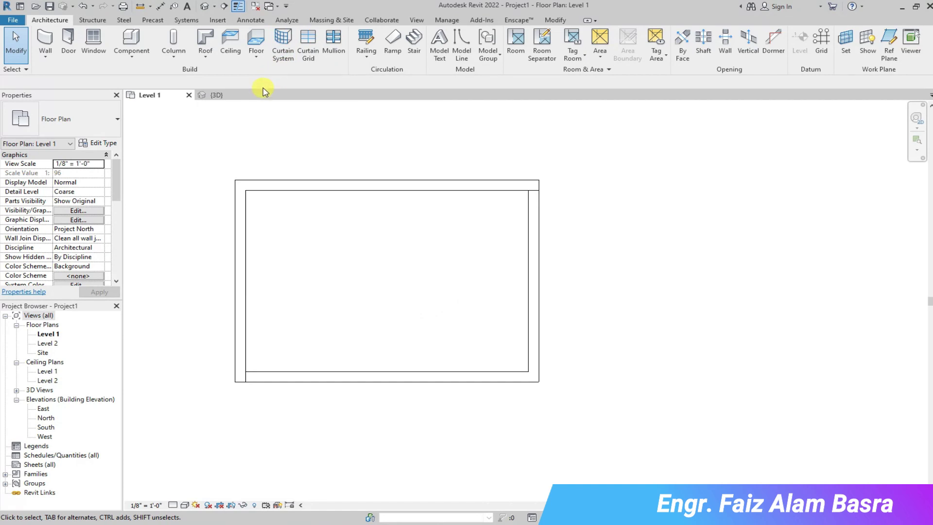
pyautogui.click(256, 188)
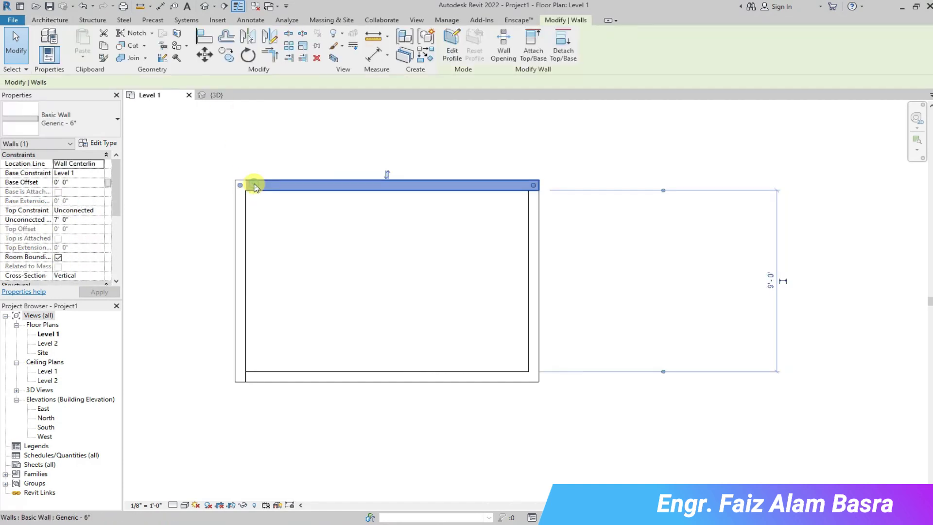
# Duplicate the top wall's type as Generic - 6" 2.
pyautogui.press('Escape')
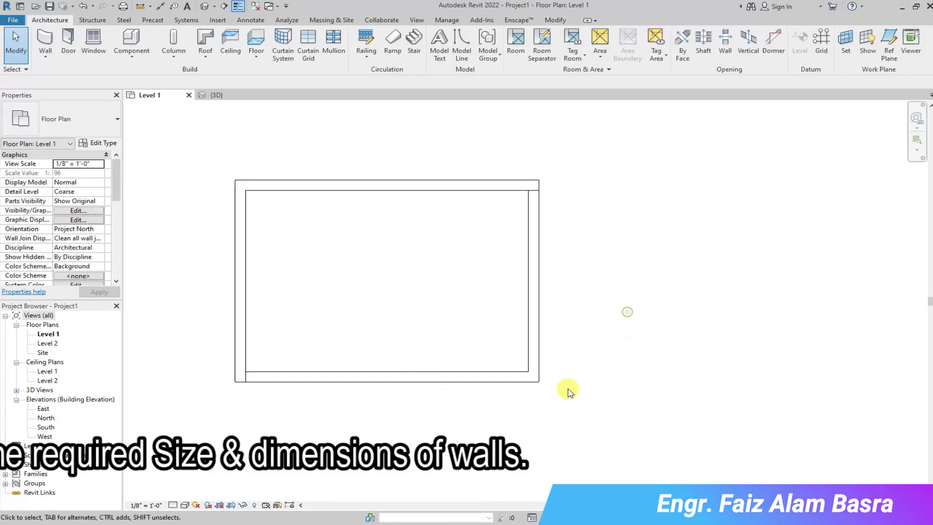
pyautogui.click(261, 187)
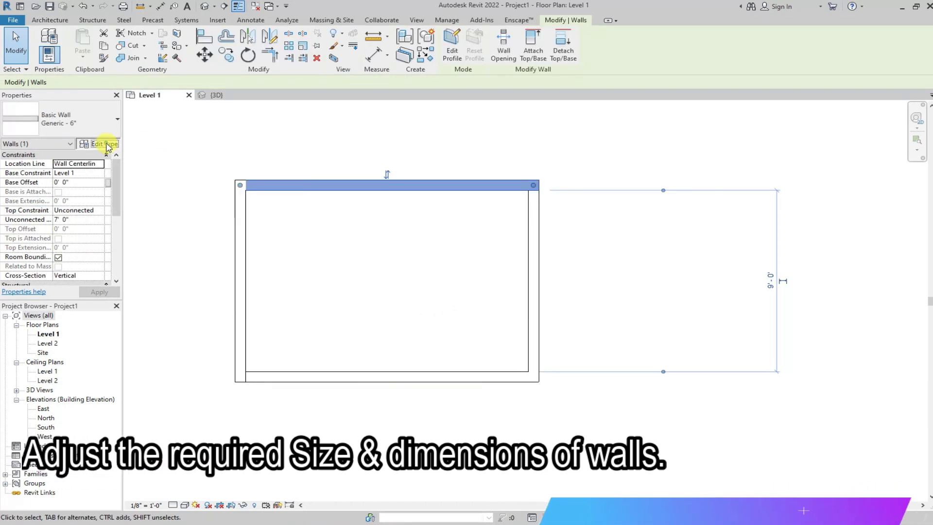
pyautogui.click(106, 144)
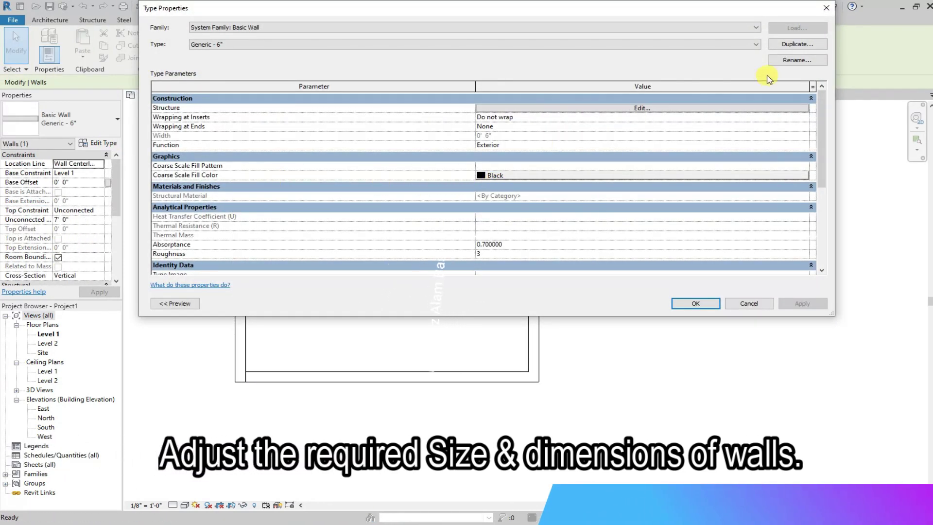
pyautogui.click(786, 46)
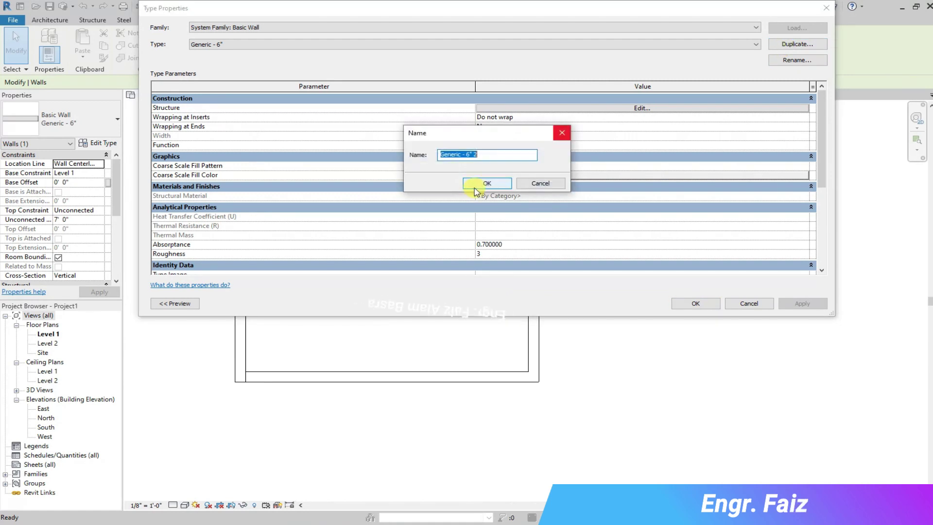
pyautogui.click(498, 188)
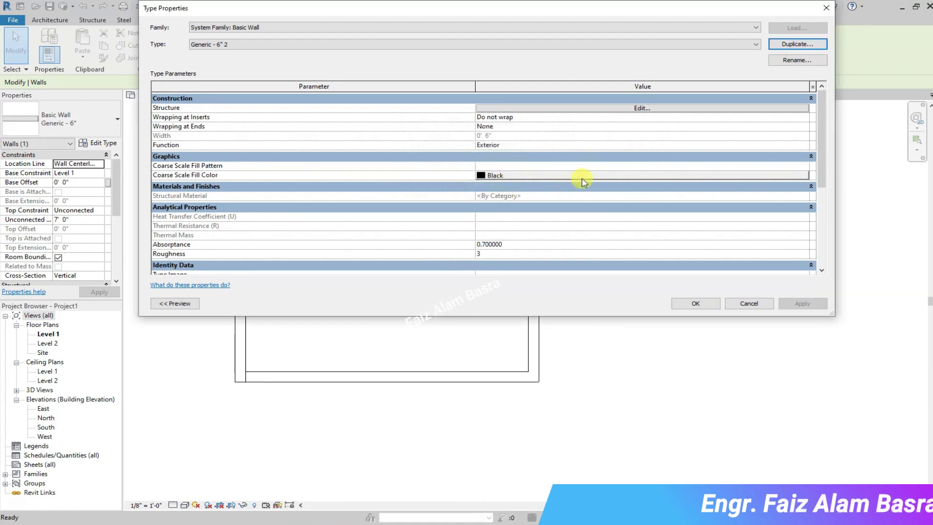
# Set the new wall type's Coarse Scale Fill Pattern to <Solid fill>.
pyautogui.click(634, 113)
pyautogui.click(174, 305)
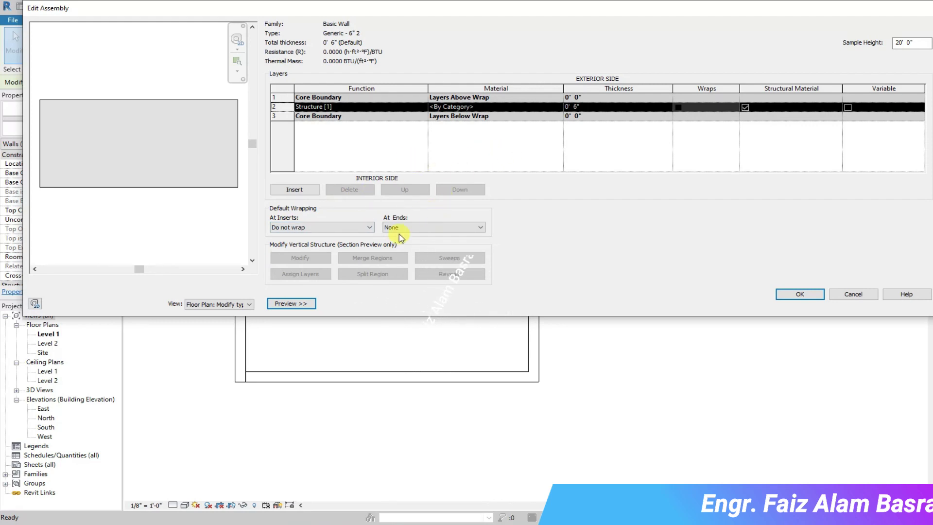
pyautogui.click(857, 295)
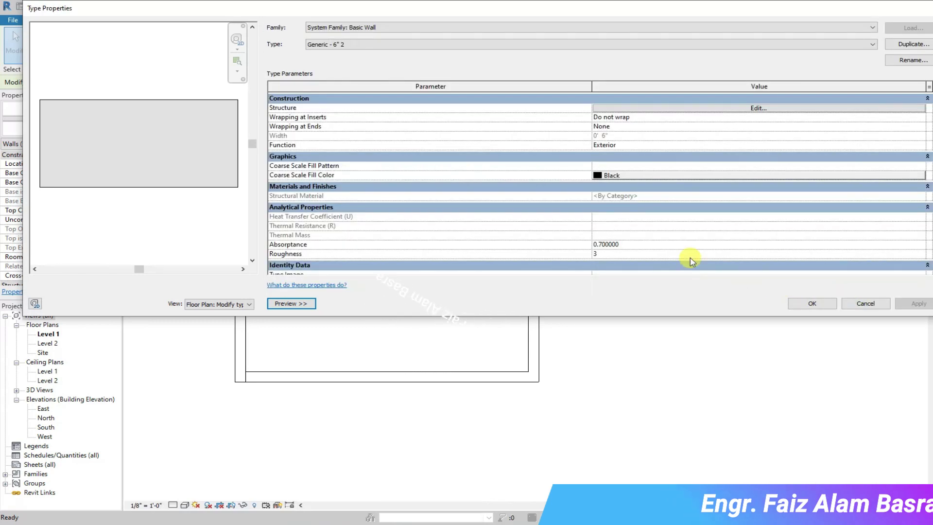
pyautogui.click(656, 166)
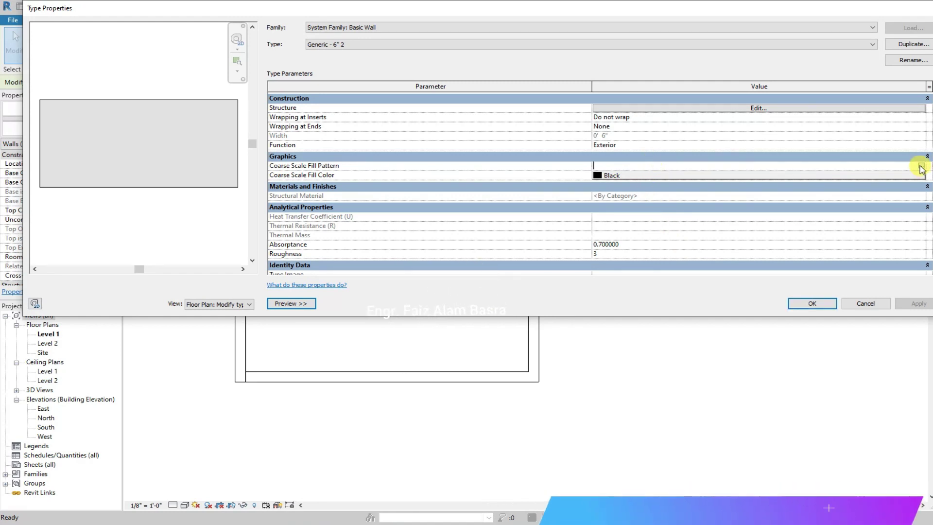
pyautogui.click(919, 166)
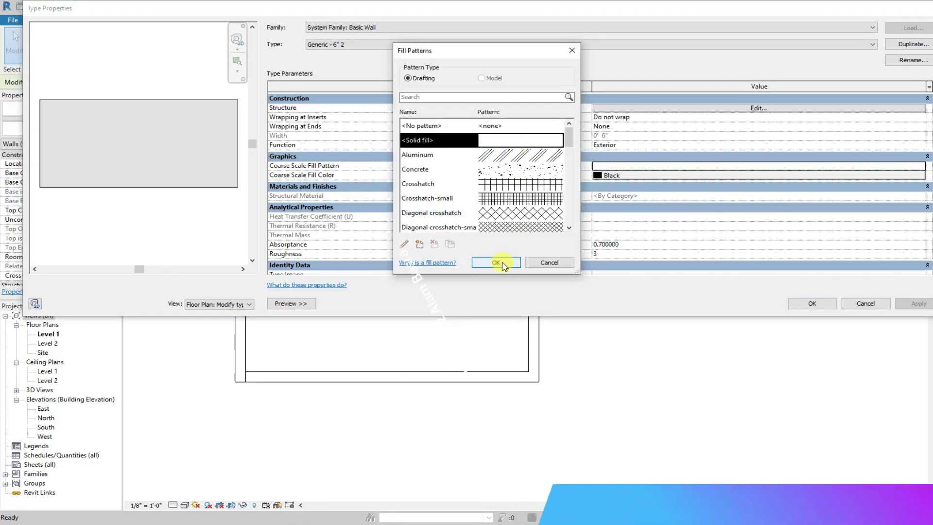
pyautogui.click(502, 263)
pyautogui.click(825, 304)
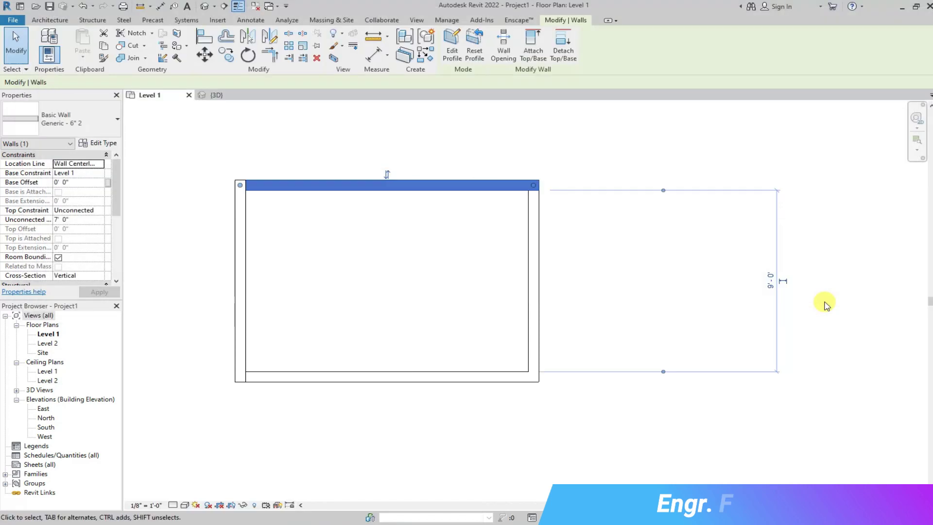
# Check the solid wall in 3D, then select all walls in Level 1.
pyautogui.click(528, 164)
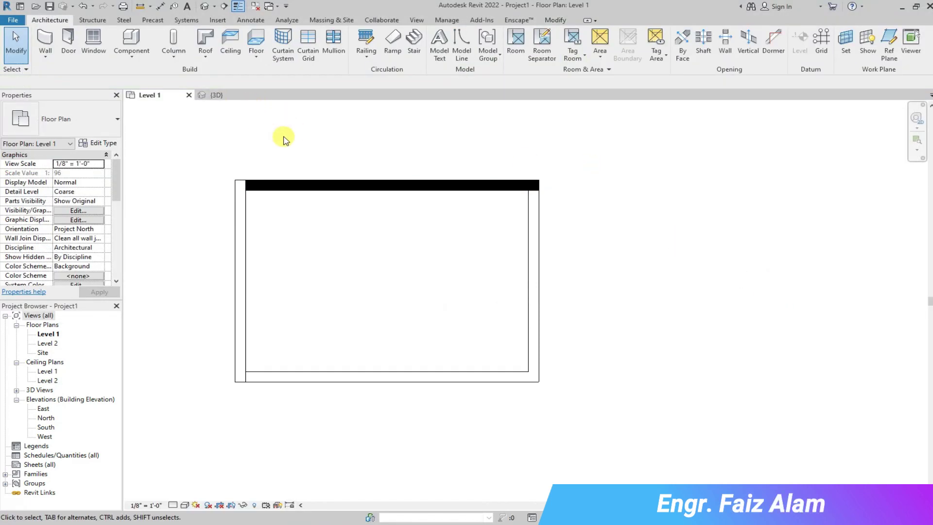
pyautogui.click(245, 99)
pyautogui.hotkey('ctrl', 'Tab')
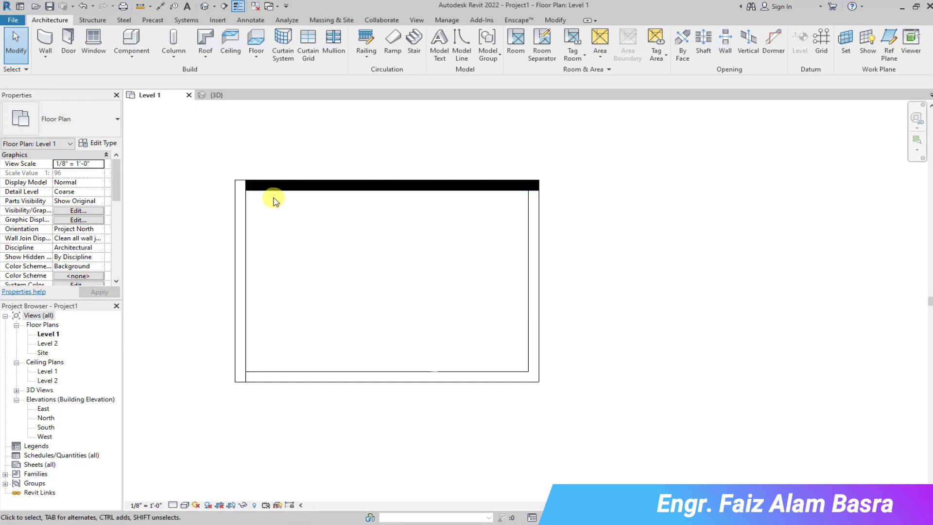
pyautogui.moveTo(611, 399); pyautogui.dragTo(167, 116)
pyautogui.click(117, 119)
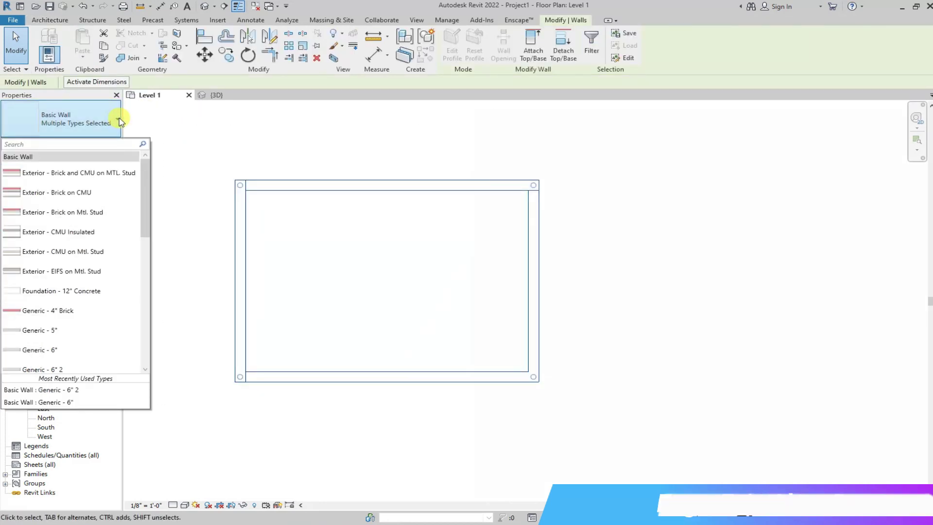
# Change the selected walls to the Generic wall type and review them in 3D.
pyautogui.click(83, 368)
pyautogui.click(252, 213)
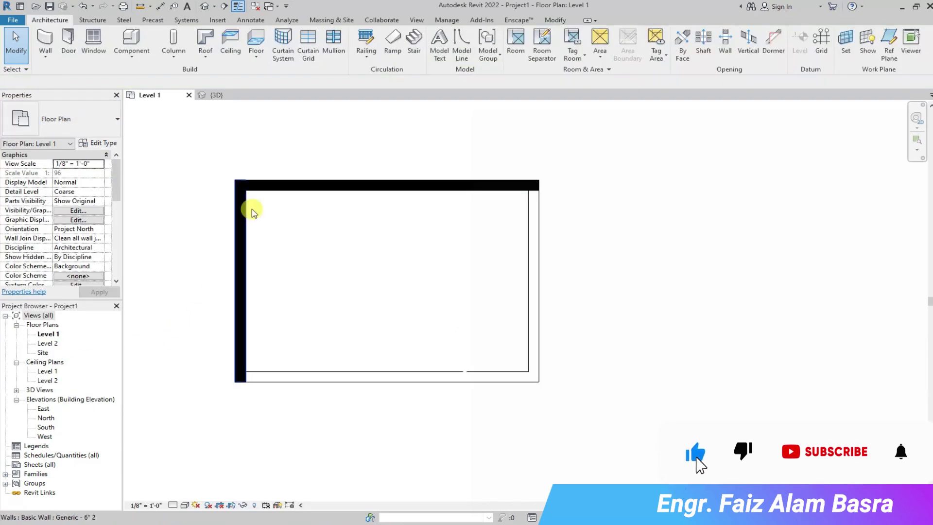
pyautogui.click(232, 98)
pyautogui.scroll(2, 675, 367)
pyautogui.scroll(3, 652, 346)
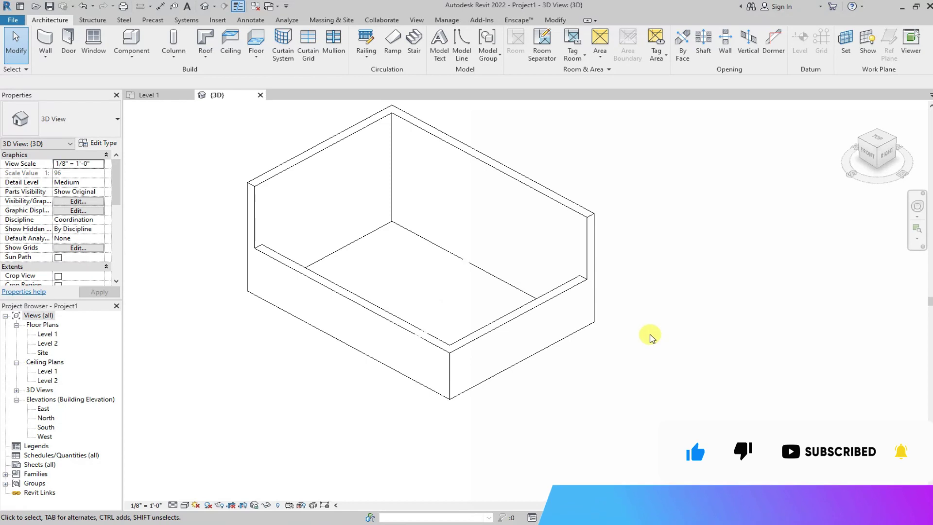
pyautogui.click(149, 95)
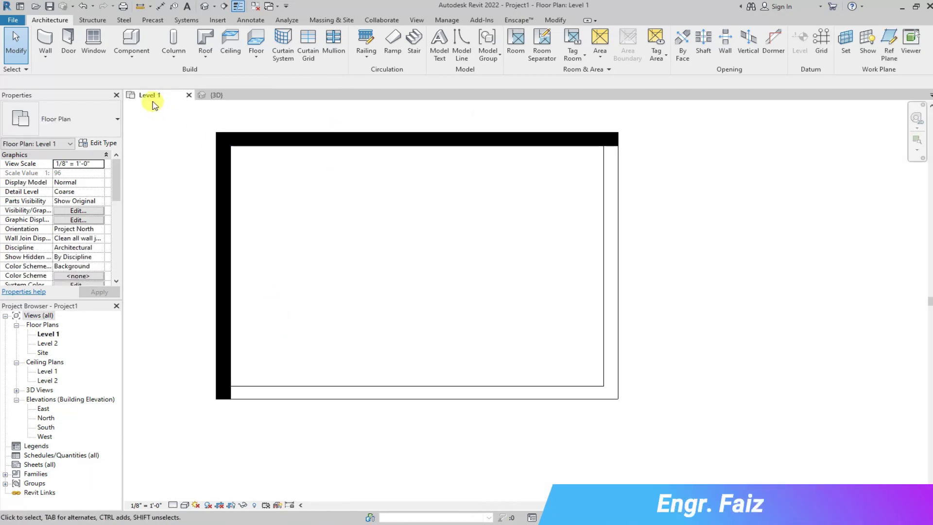
pyautogui.click(100, 46)
# Place a Window-Casement-Double 48" x 60" in the top wall and view it in 3D.
pyautogui.click(117, 119)
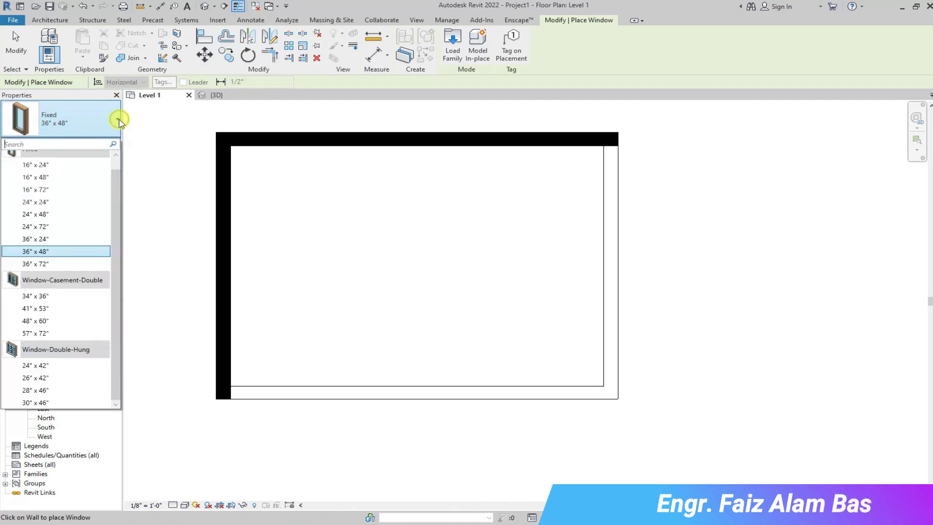
pyautogui.scroll(1, 52, 232)
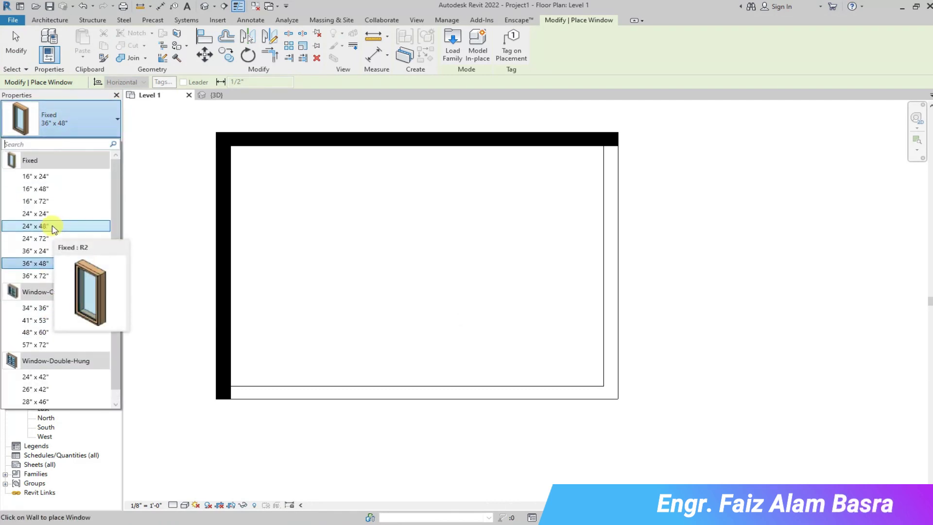
pyautogui.click(45, 333)
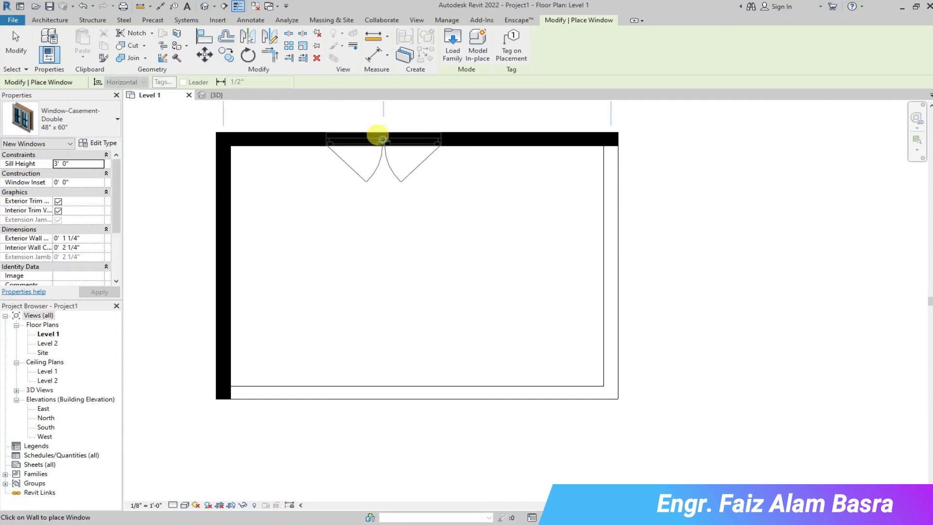
pyautogui.click(383, 139)
pyautogui.click(210, 97)
pyautogui.scroll(3, 354, 177)
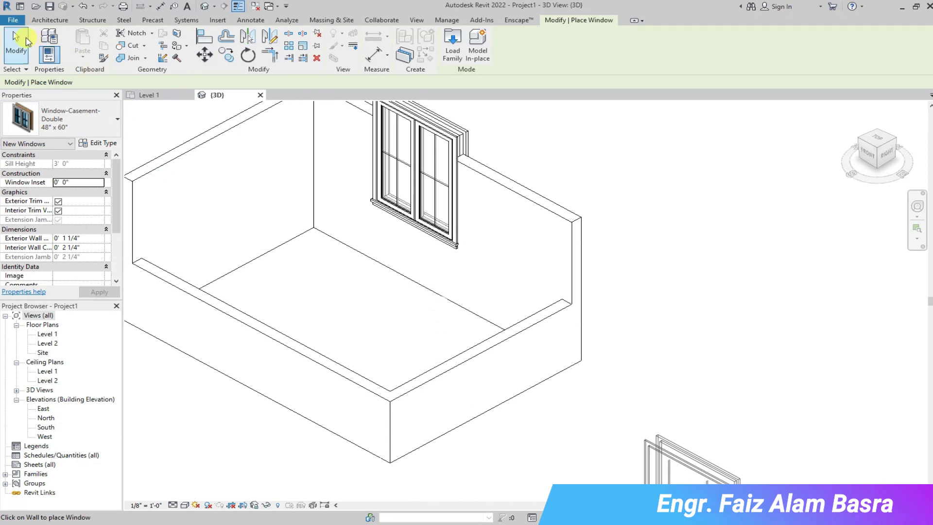
pyautogui.scroll(4, 515, 146)
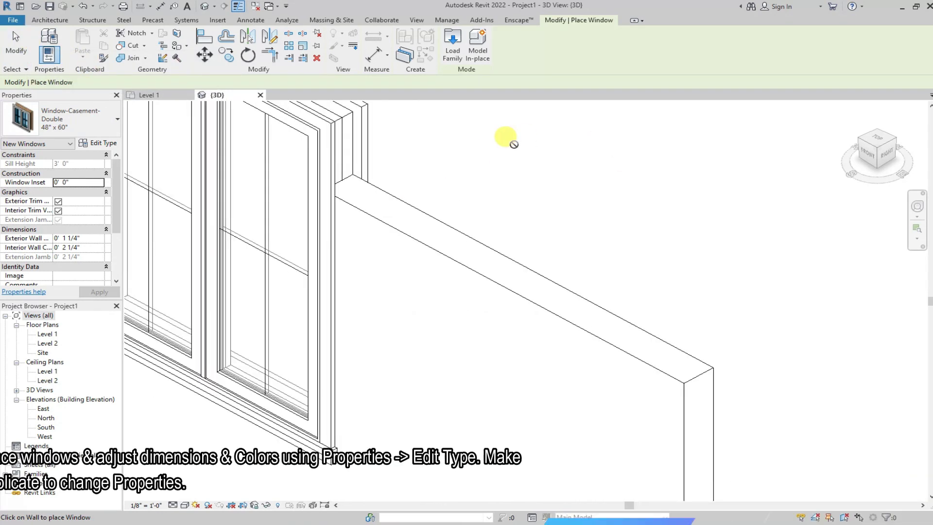
pyautogui.scroll(-2, 514, 146)
pyautogui.press('Escape')
pyautogui.click(360, 252)
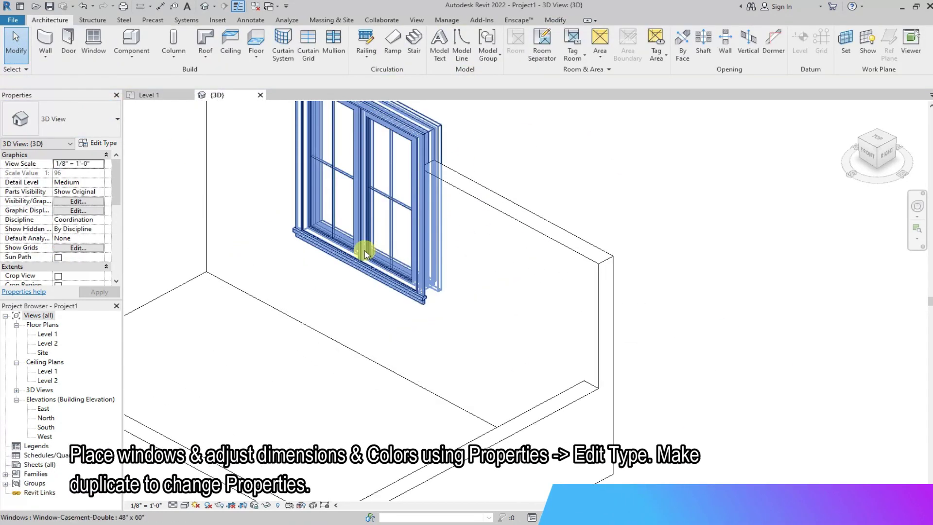
# Duplicate the casement window type as 48" x3.75".
pyautogui.click(98, 143)
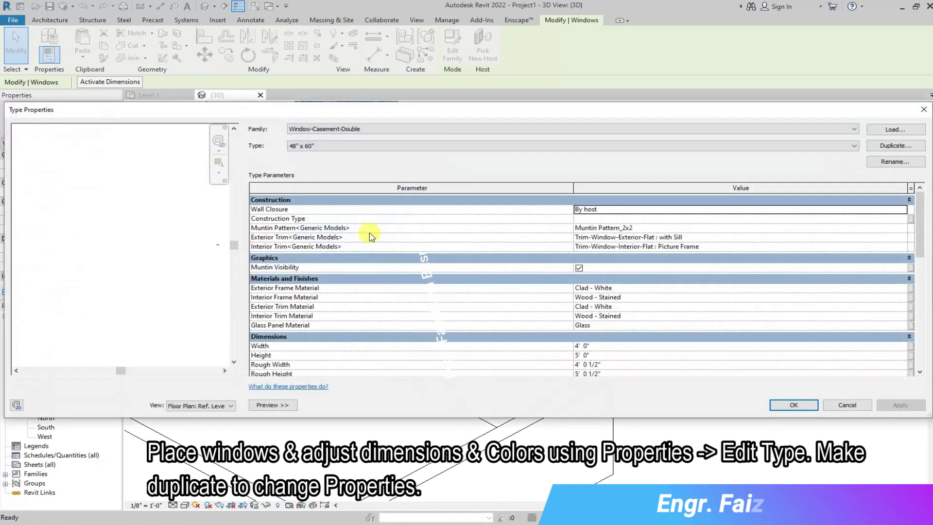
pyautogui.click(289, 405)
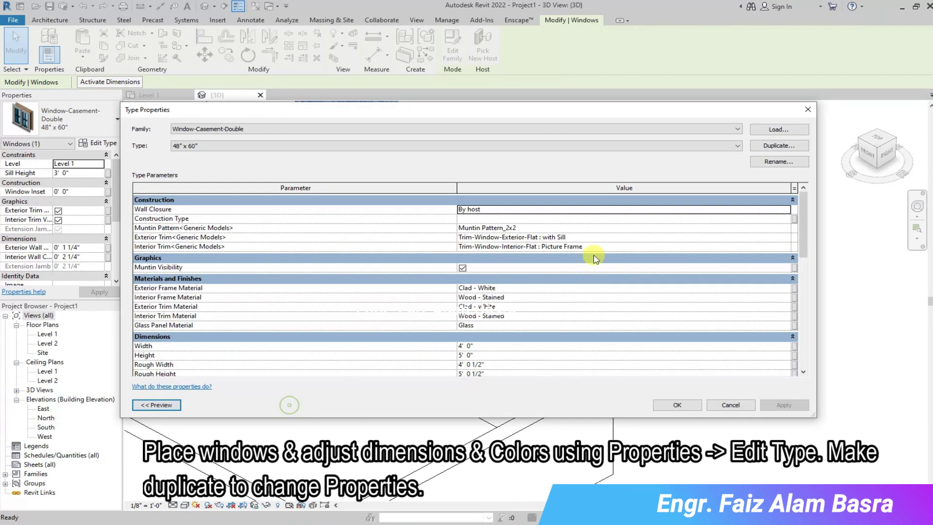
pyautogui.click(776, 147)
pyautogui.write('48" x3.75"')
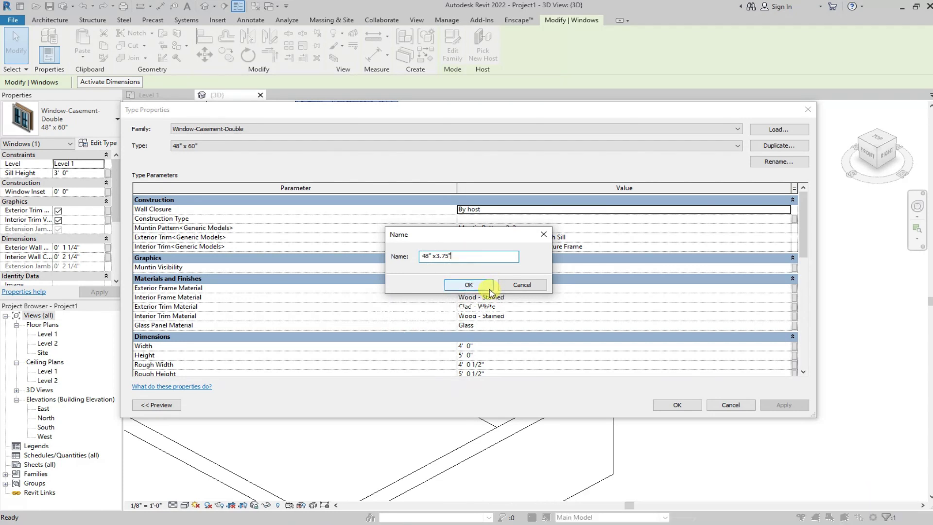
pyautogui.click(468, 285)
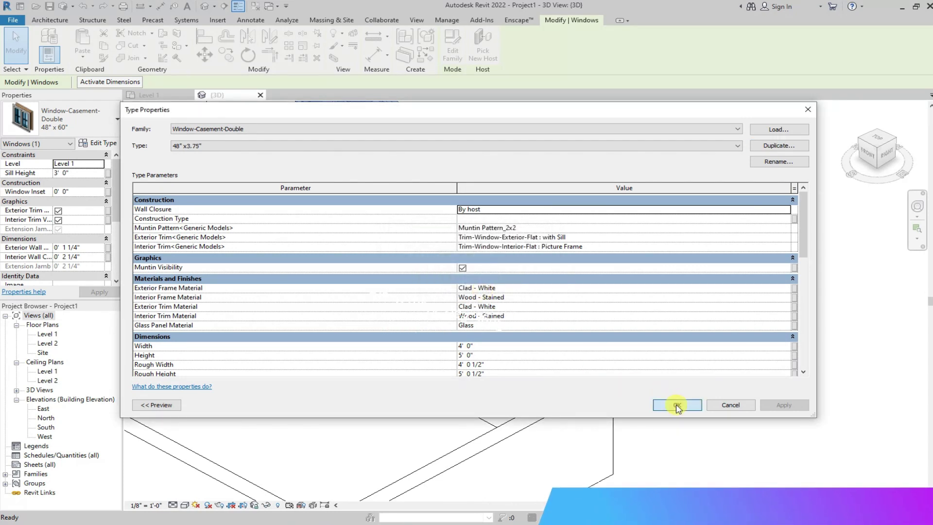
pyautogui.click(677, 404)
# Delete the casement window from the back wall.
pyautogui.click(663, 243)
pyautogui.scroll(-5, 509, 339)
pyautogui.scroll(1, 424, 250)
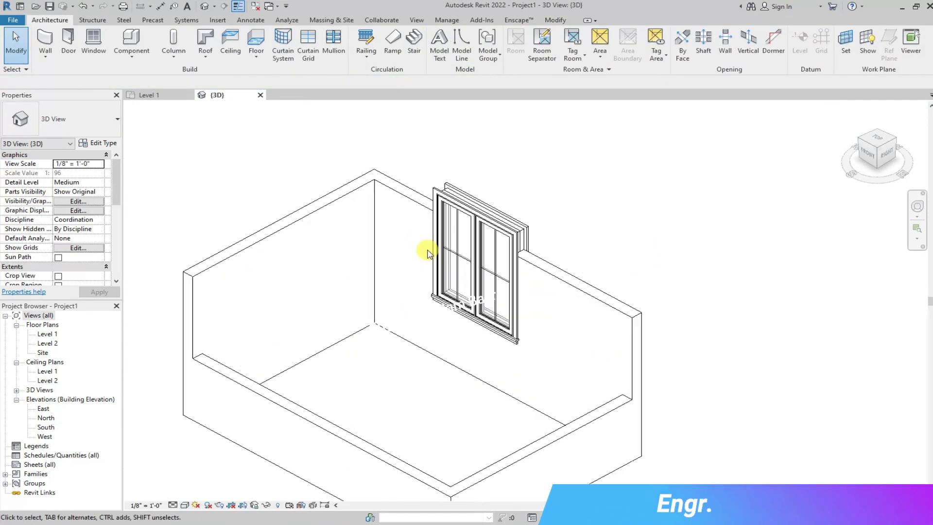
pyautogui.scroll(1, 424, 254)
pyautogui.click(518, 208)
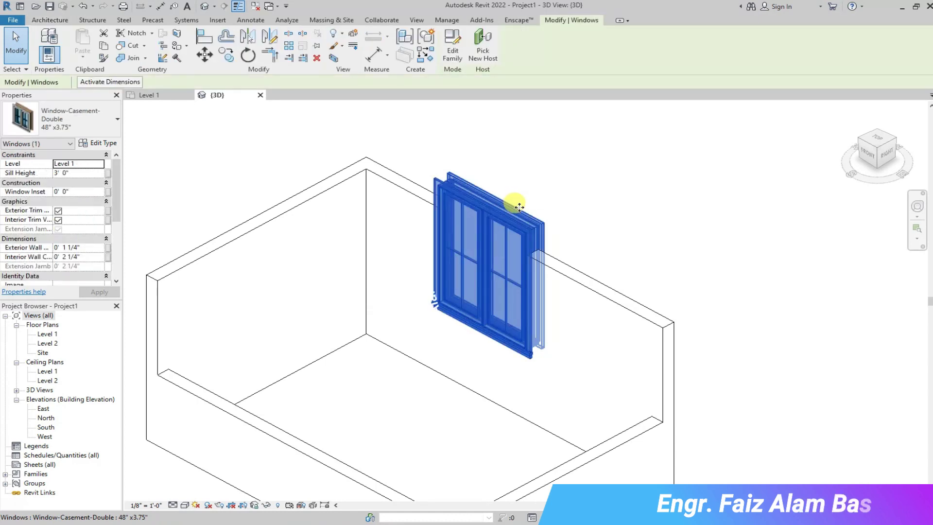
pyautogui.click(317, 58)
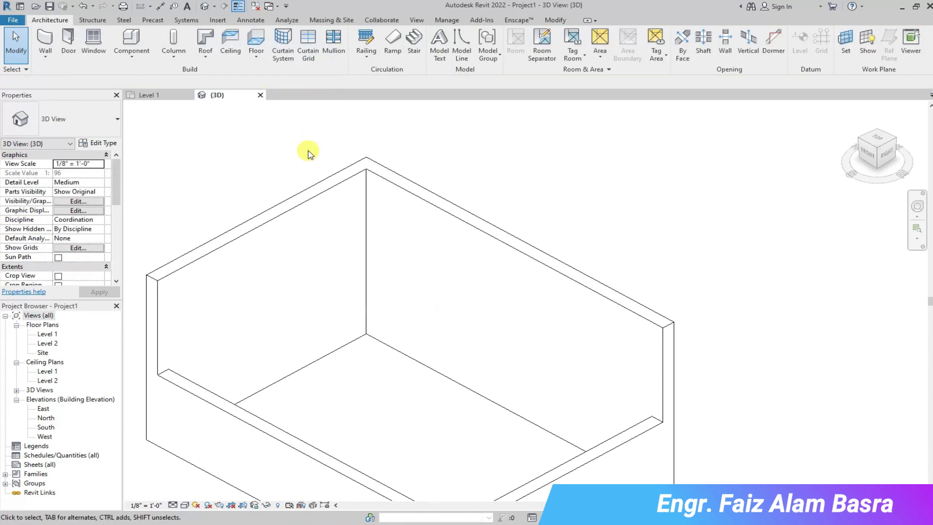
# Start the Window tool with WN and open Load Family.
pyautogui.press('w')
pyautogui.press('n')
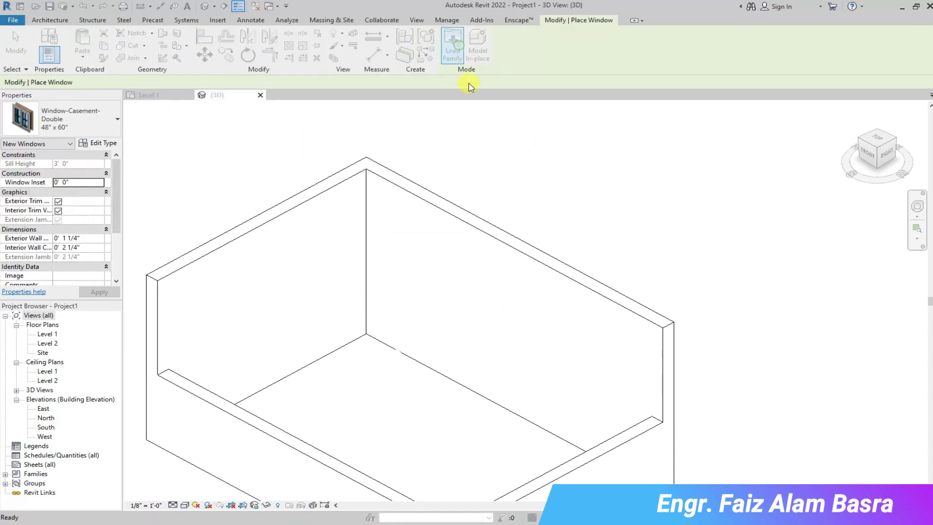
pyautogui.click(457, 54)
pyautogui.click(733, 268)
# Browse the window folders on the MULTIMEDIA (G:) drive's 1-Revit library.
pyautogui.click(709, 266)
pyautogui.click(506, 328)
pyautogui.doubleClick(471, 304)
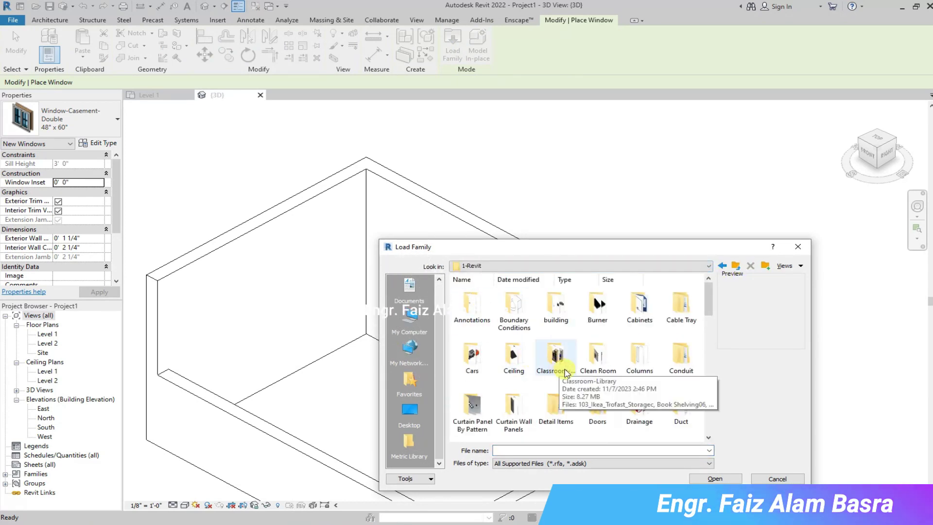
pyautogui.scroll(-5, 515, 369)
pyautogui.doubleClick(516, 424)
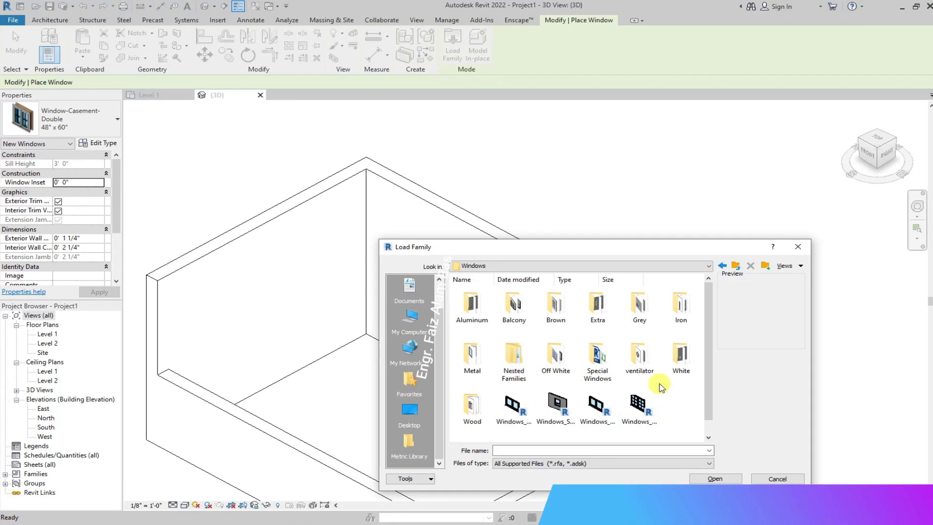
pyautogui.doubleClick(471, 406)
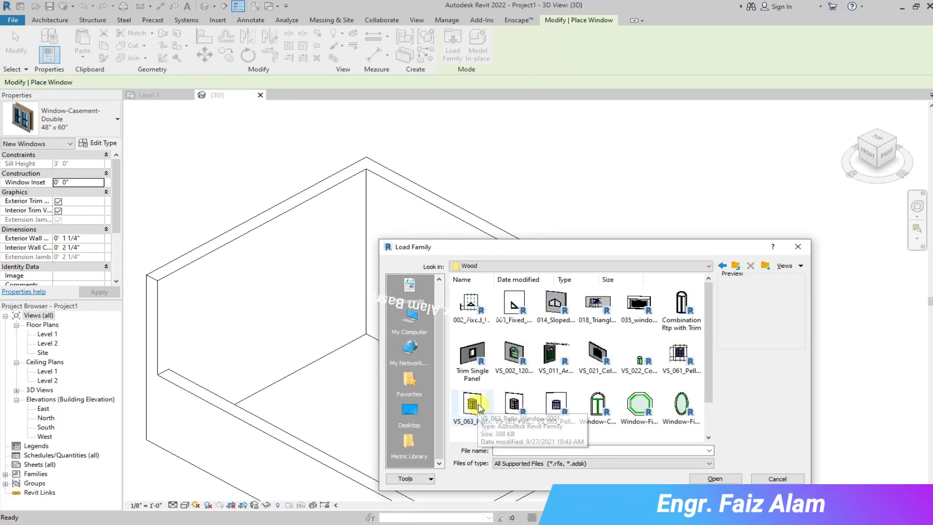
pyautogui.click(722, 266)
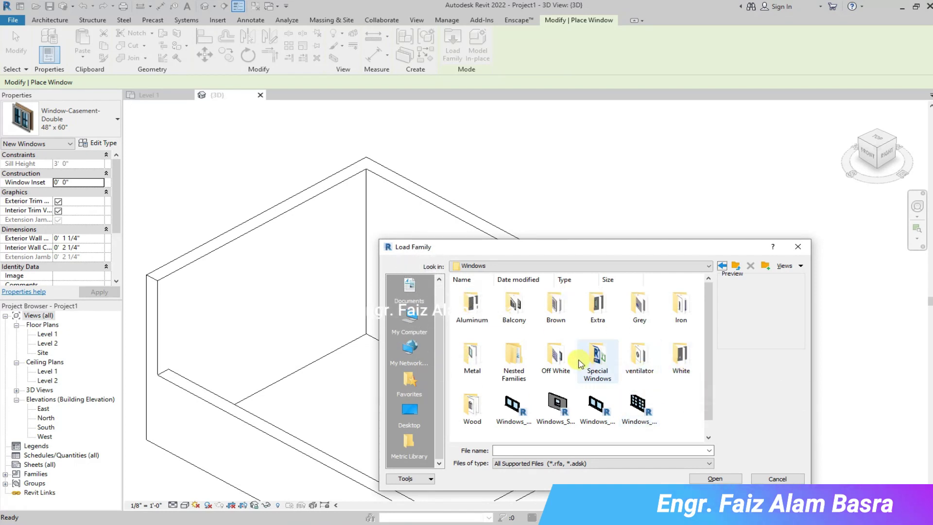
pyautogui.doubleClick(602, 362)
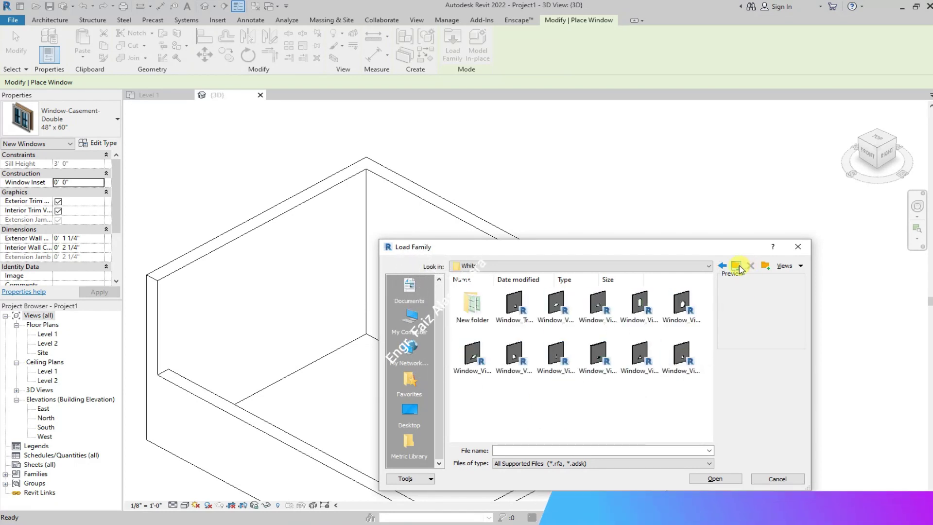
pyautogui.click(722, 265)
pyautogui.doubleClick(597, 360)
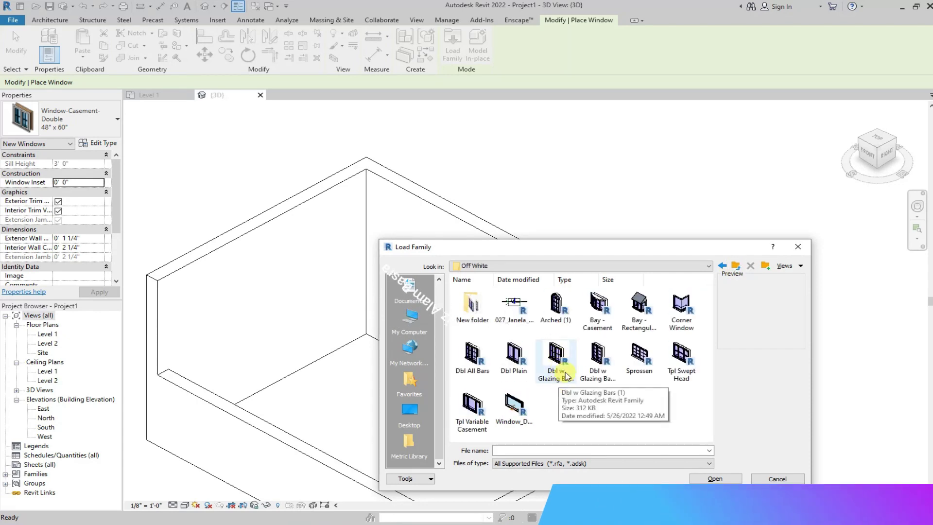
pyautogui.doubleClick(483, 316)
# Load the Double Shutter with Mullion family from Desktop > Project Work > S.
pyautogui.click(711, 266)
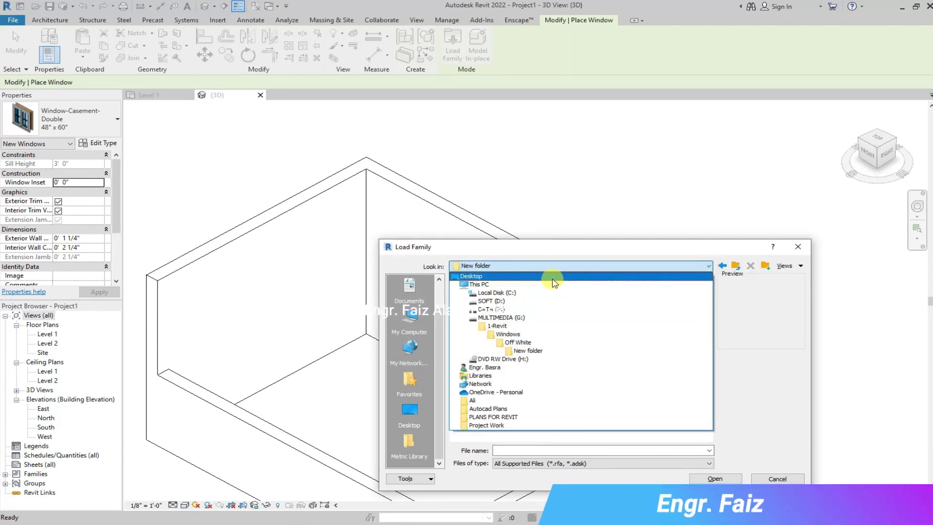
pyautogui.click(546, 275)
pyautogui.doubleClick(604, 311)
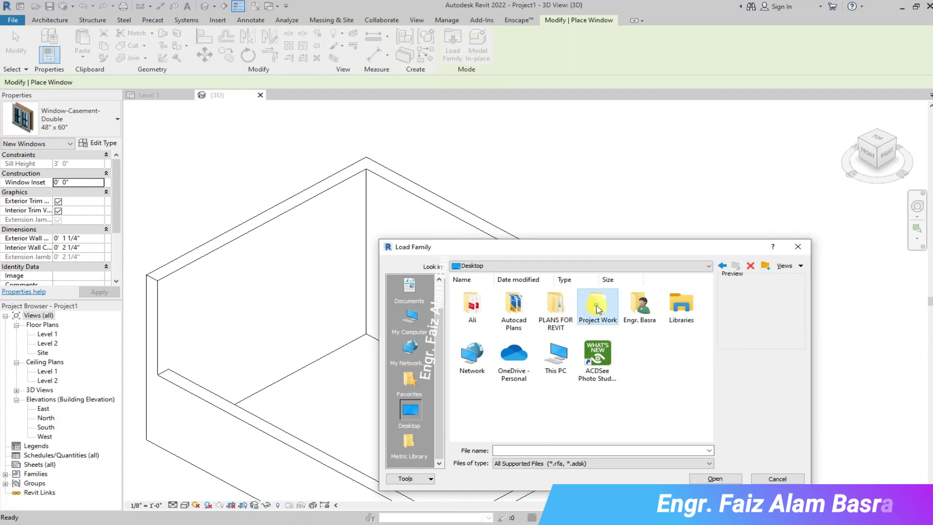
pyautogui.doubleClick(471, 303)
pyautogui.click(648, 305)
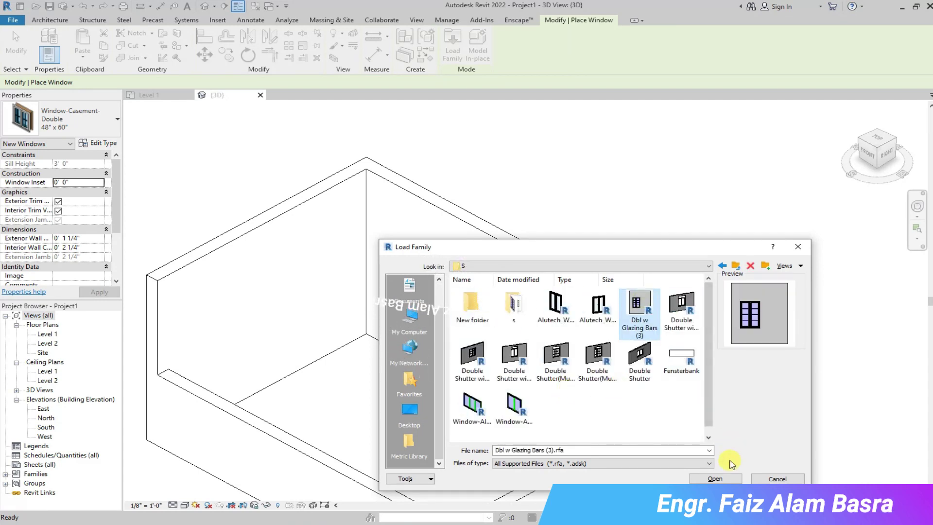
pyautogui.click(474, 357)
pyautogui.click(690, 480)
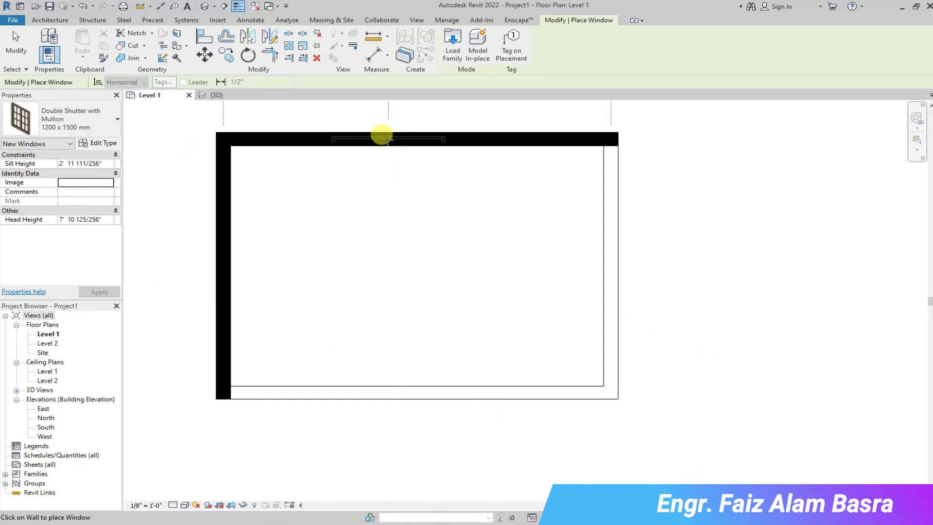
# Review the placed Double Shutter window in 3D and select it.
pyautogui.click(117, 119)
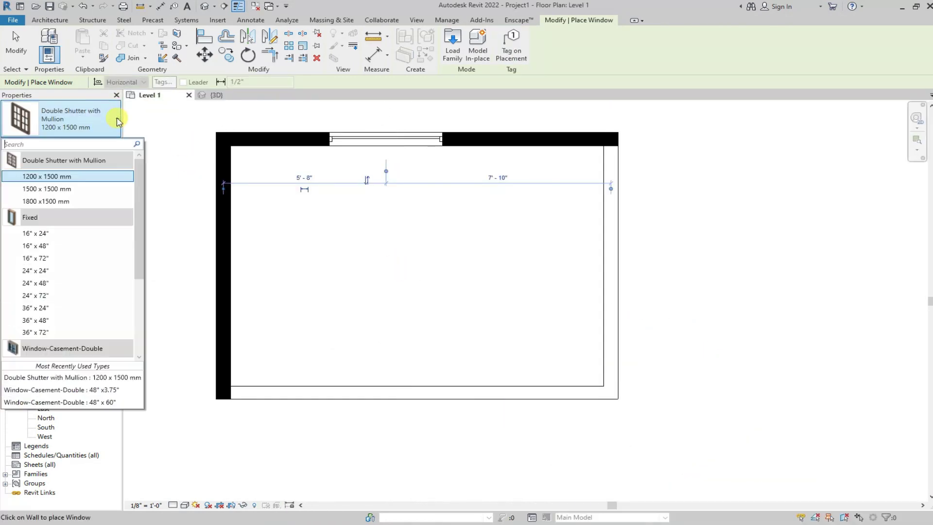
pyautogui.click(216, 96)
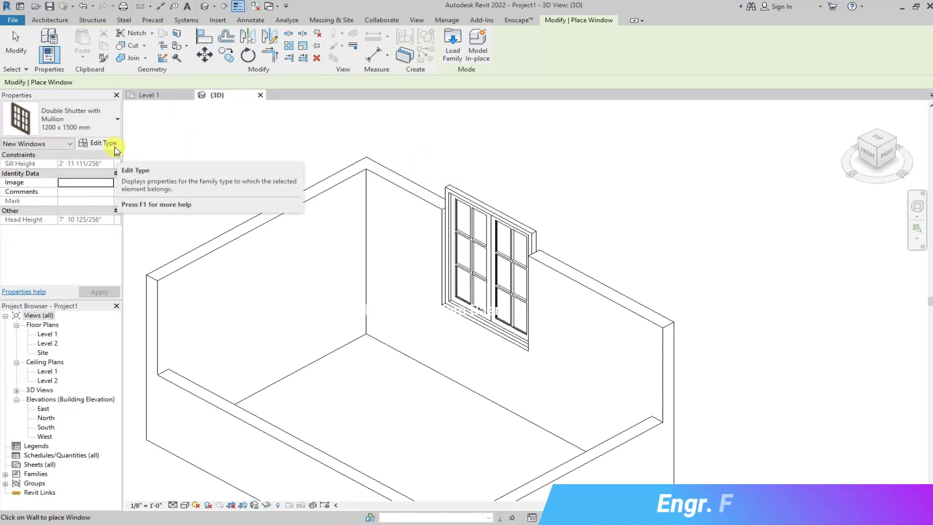
pyautogui.press('Escape')
pyautogui.click(486, 263)
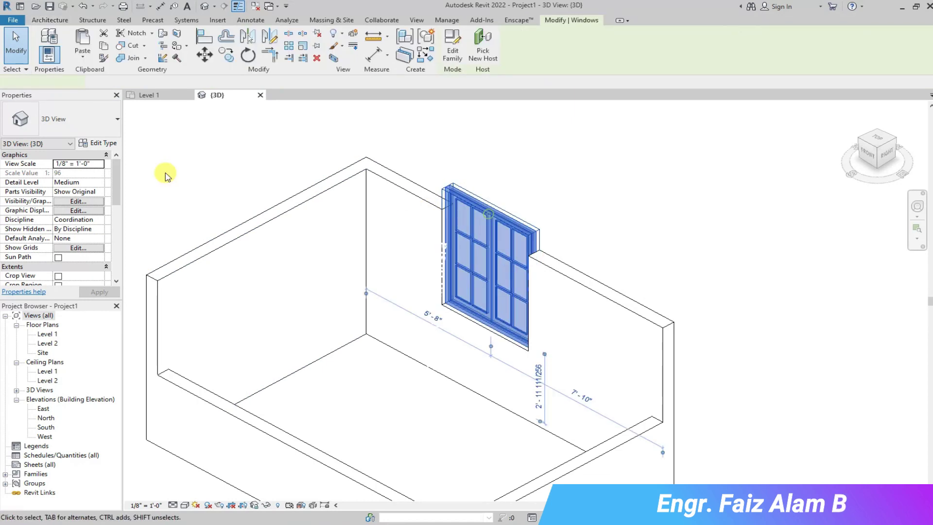
# Duplicate the window type as 4' x 3.75' with 4' 0" width and 9 height.
pyautogui.click(98, 143)
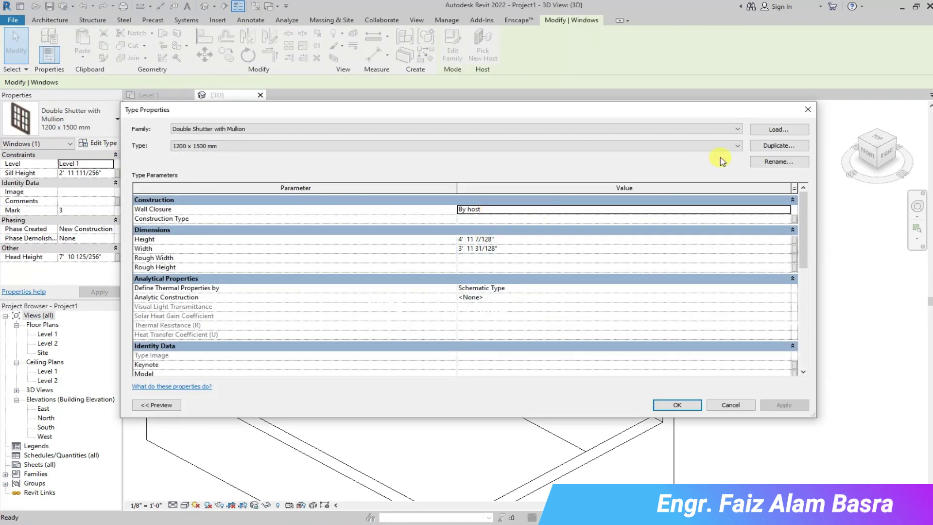
pyautogui.click(762, 145)
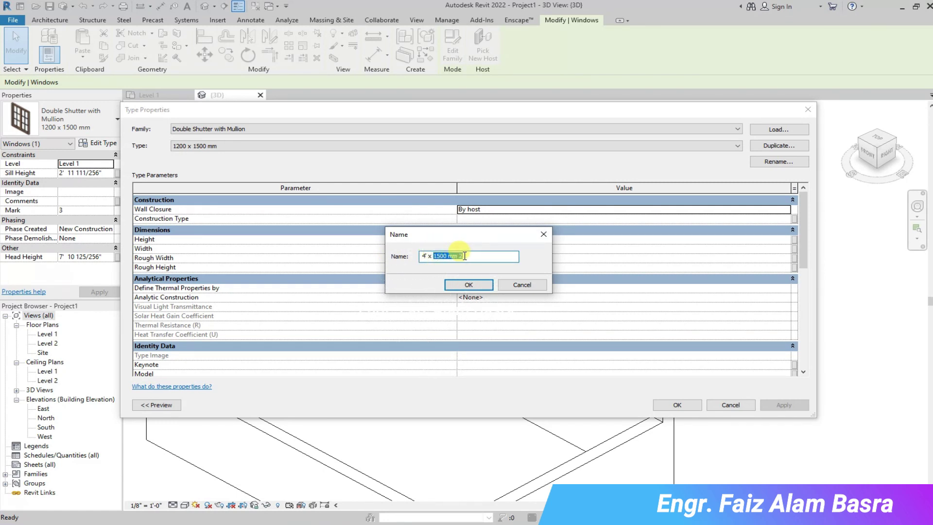
pyautogui.write("4' x 3.75")
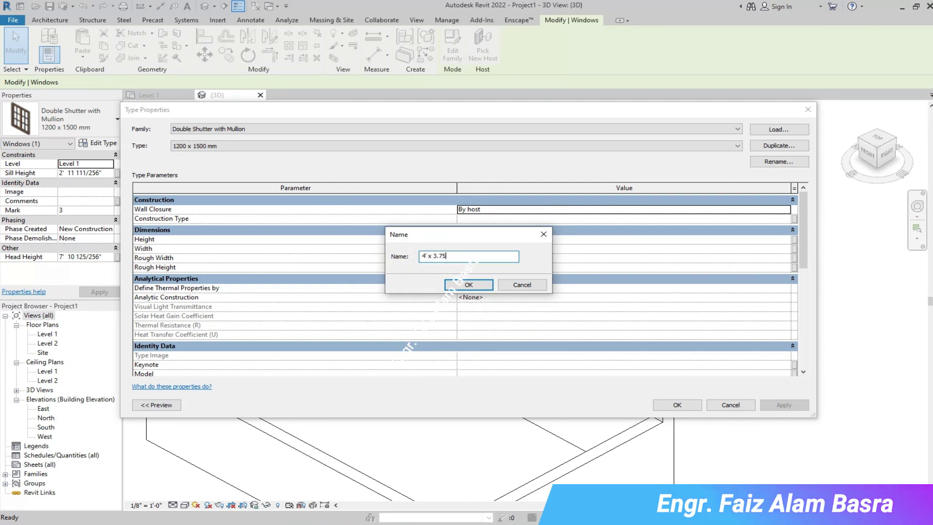
pyautogui.click(479, 288)
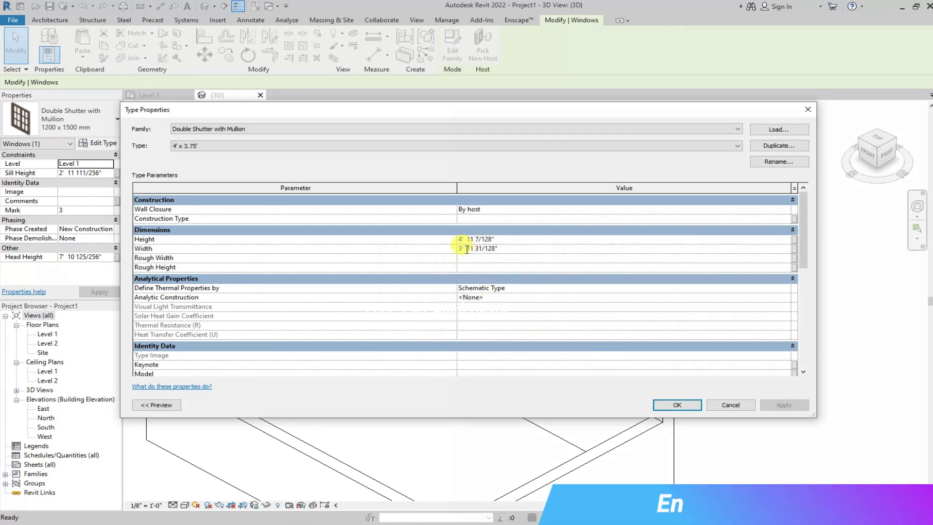
pyautogui.moveTo(467, 250); pyautogui.dragTo(485, 250)
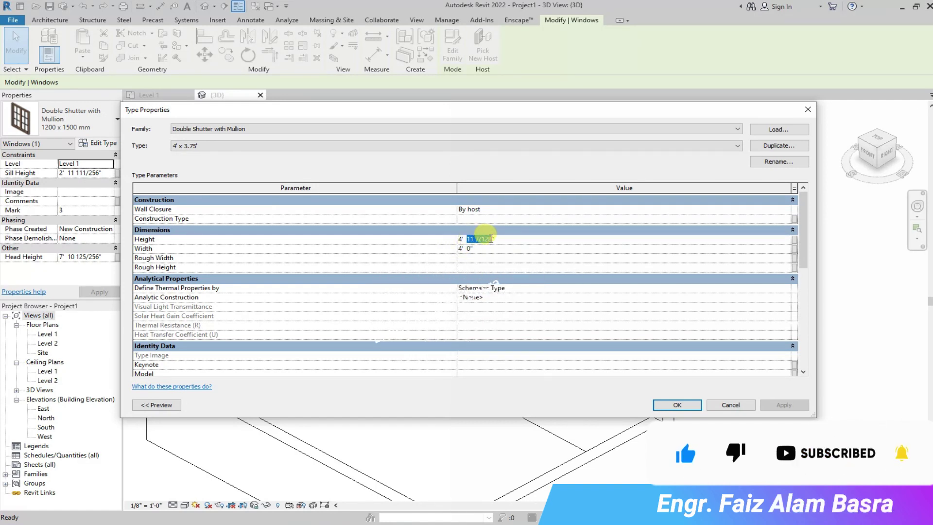
pyautogui.write('9')
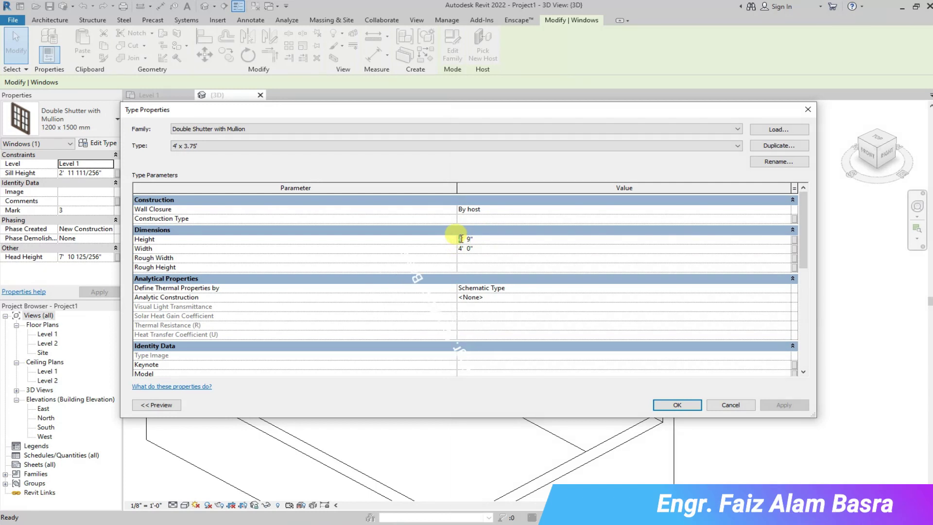
pyautogui.click(677, 404)
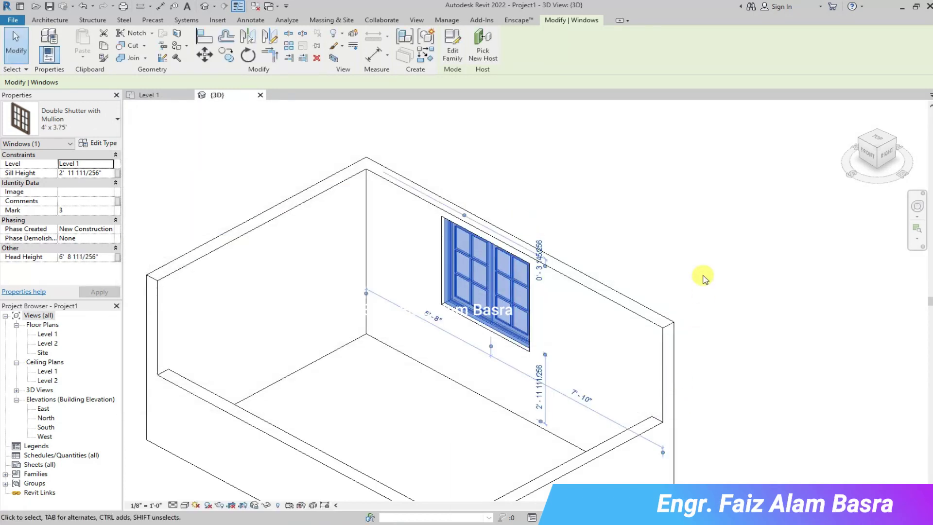
pyautogui.click(431, 333)
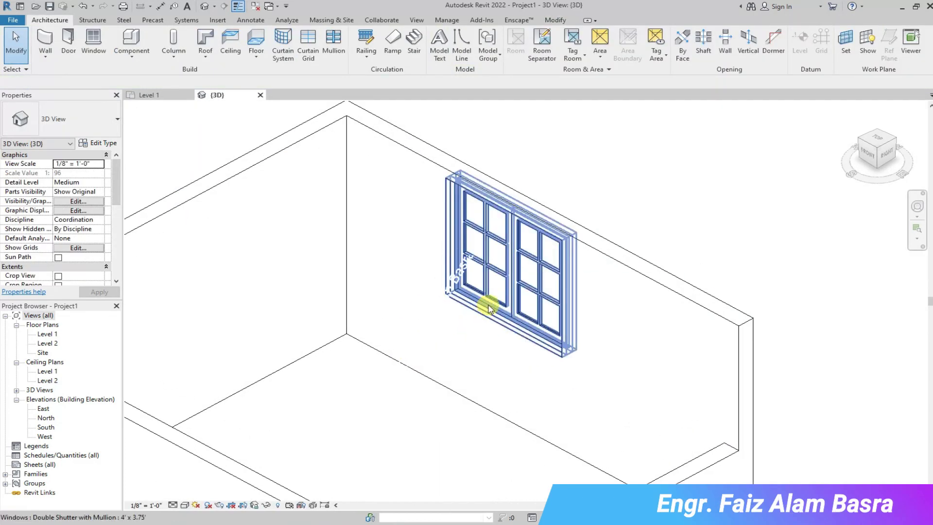
# Set the 3D view's visual style to Shaded.
pyautogui.scroll(-2, 471, 302)
pyautogui.scroll(-2, 443, 287)
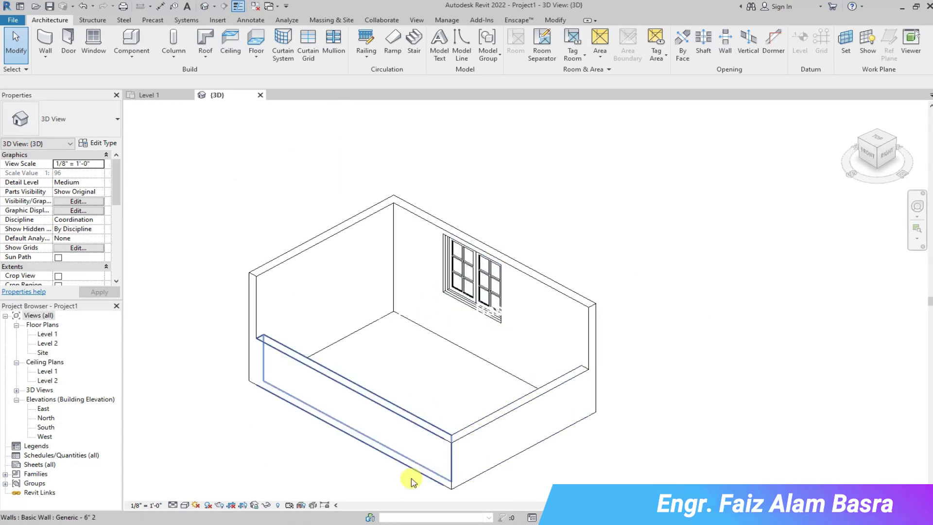
pyautogui.click(185, 505)
pyautogui.click(197, 476)
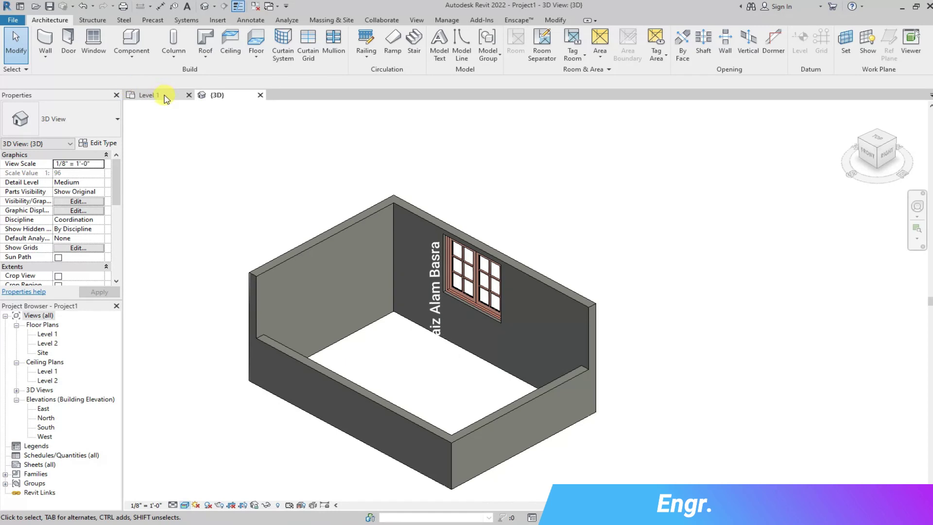
# Sketch a rectangular Generic - 12" floor across the room on Level 1.
pyautogui.click(167, 97)
pyautogui.click(257, 42)
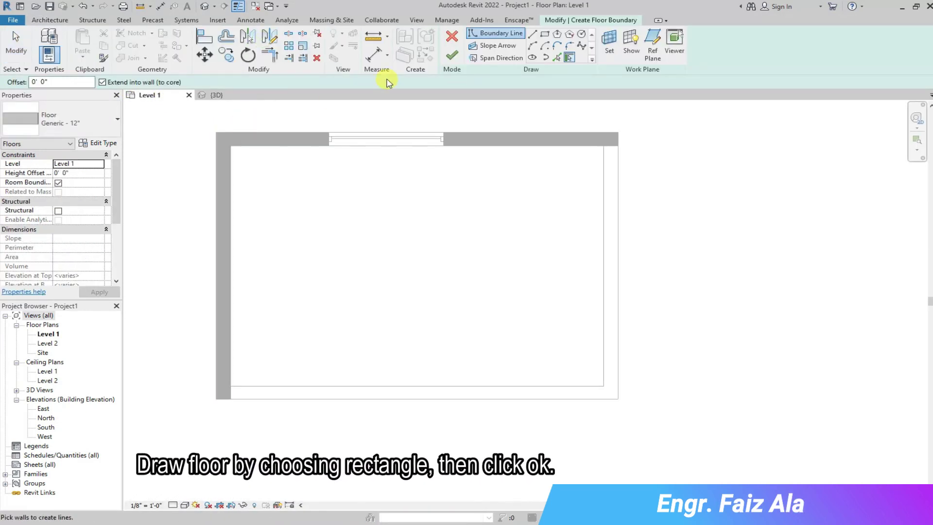
pyautogui.click(544, 34)
pyautogui.click(217, 132)
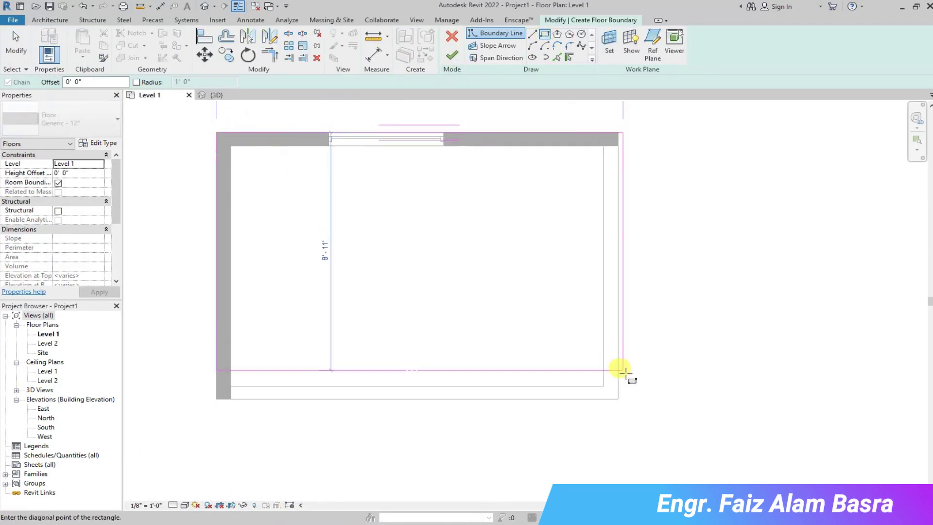
pyautogui.click(616, 399)
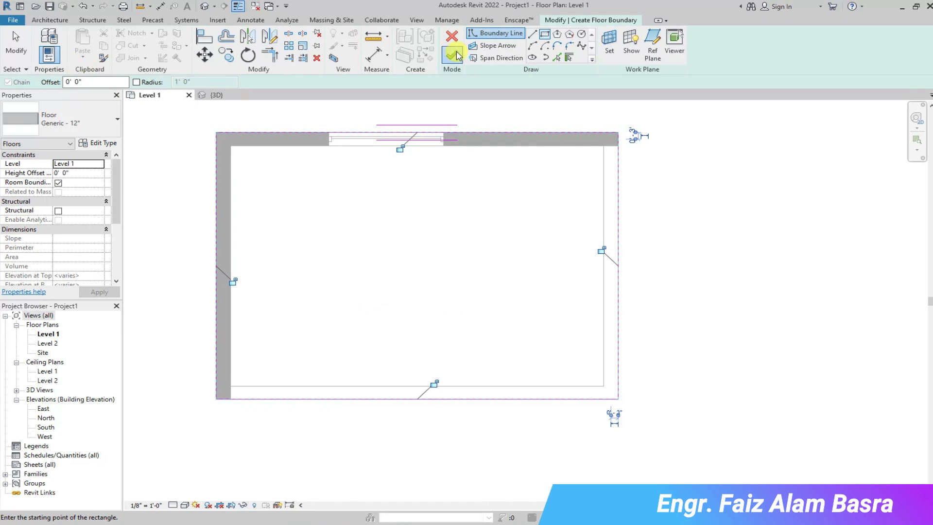
pyautogui.click(454, 54)
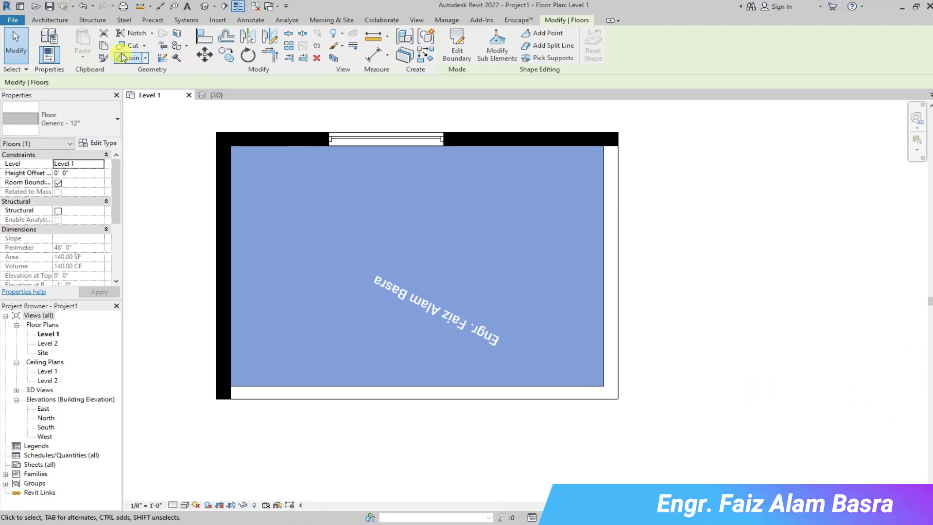
pyautogui.click(50, 20)
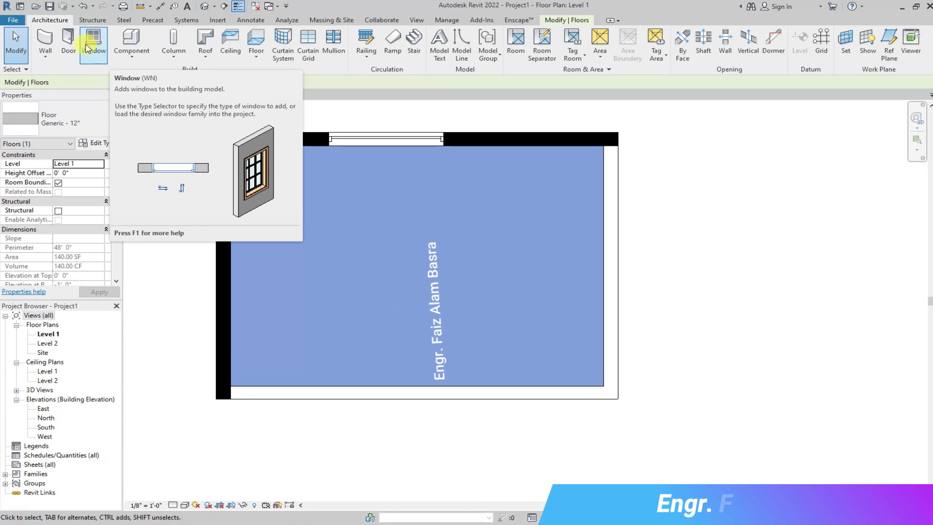
# Start the Door tool and browse to the Openings folder in 1-Revit on the MULTIMEDIA (G:) drive.
pyautogui.click(69, 41)
pyautogui.click(460, 47)
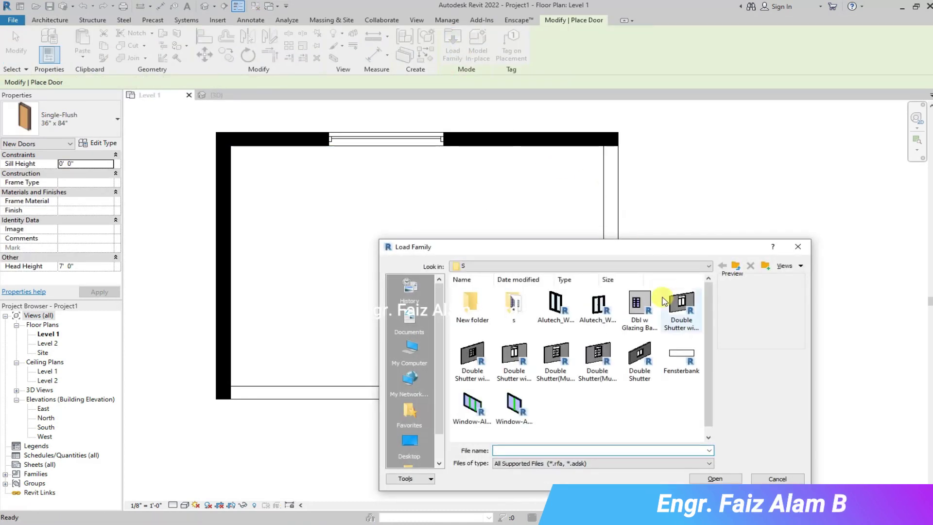
pyautogui.click(736, 265)
pyautogui.click(708, 266)
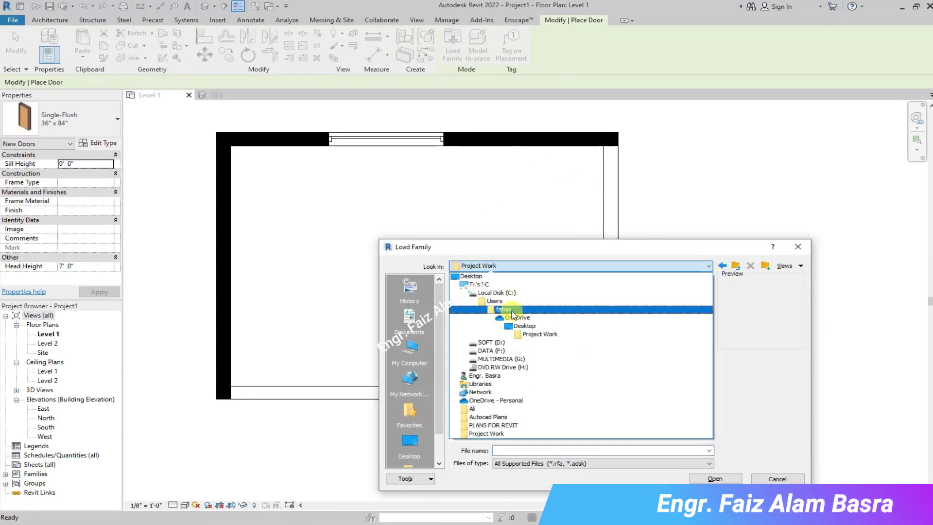
pyautogui.click(505, 360)
pyautogui.doubleClick(471, 306)
pyautogui.scroll(-5, 620, 382)
pyautogui.scroll(-2, 619, 381)
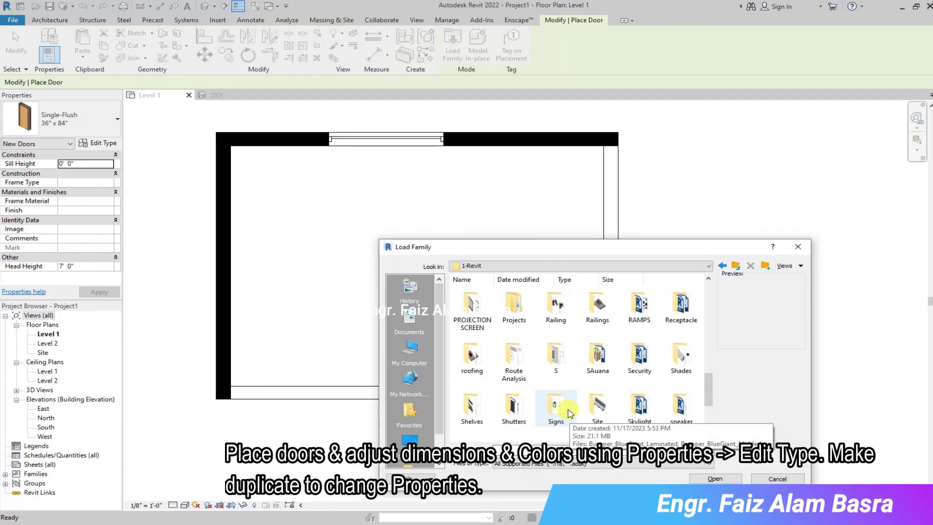
pyautogui.scroll(-3, 654, 389)
pyautogui.scroll(2, 653, 389)
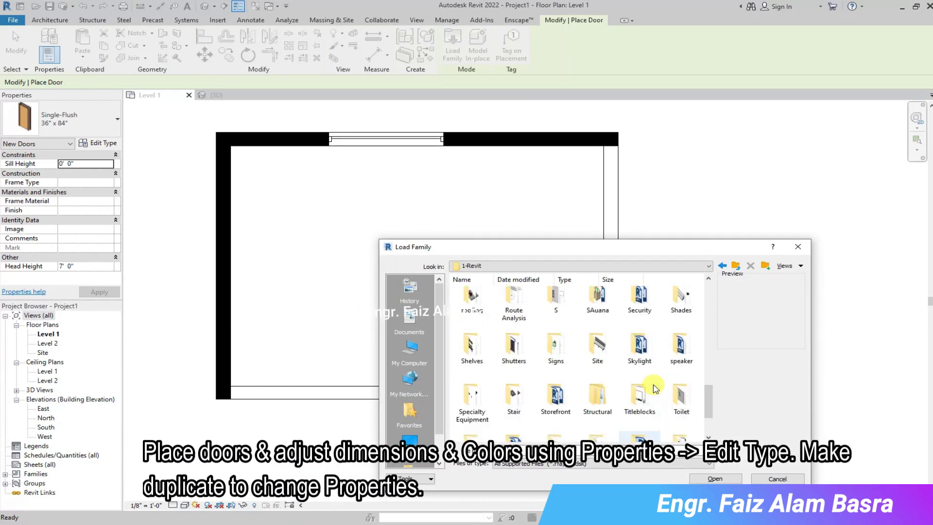
pyautogui.scroll(-3, 602, 383)
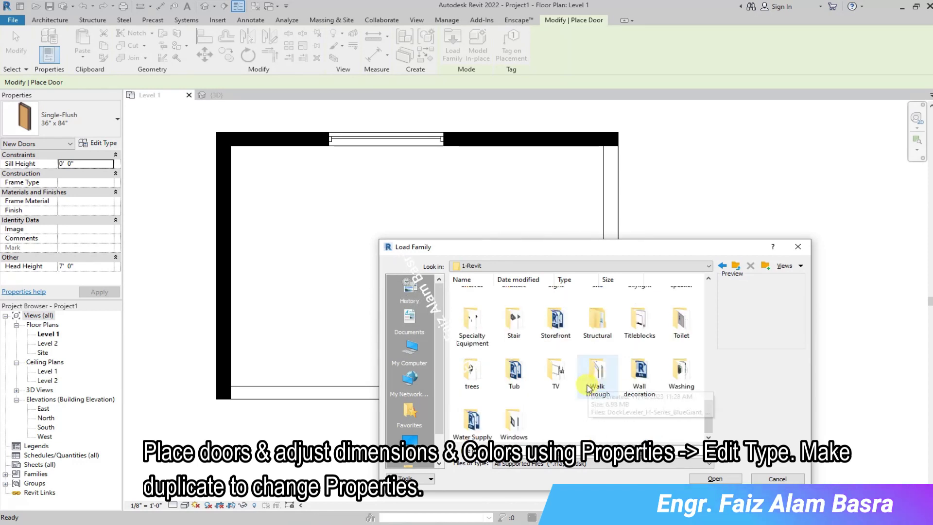
pyautogui.scroll(3, 565, 410)
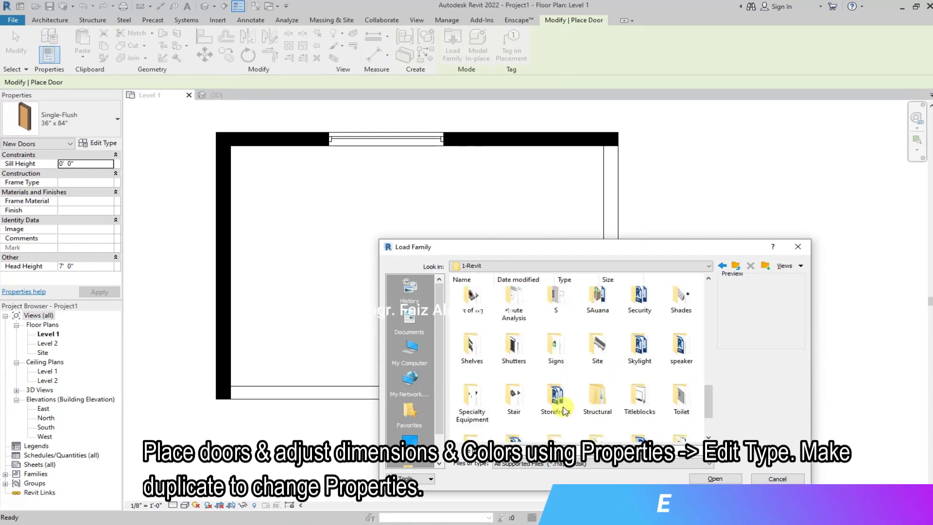
pyautogui.scroll(3, 583, 392)
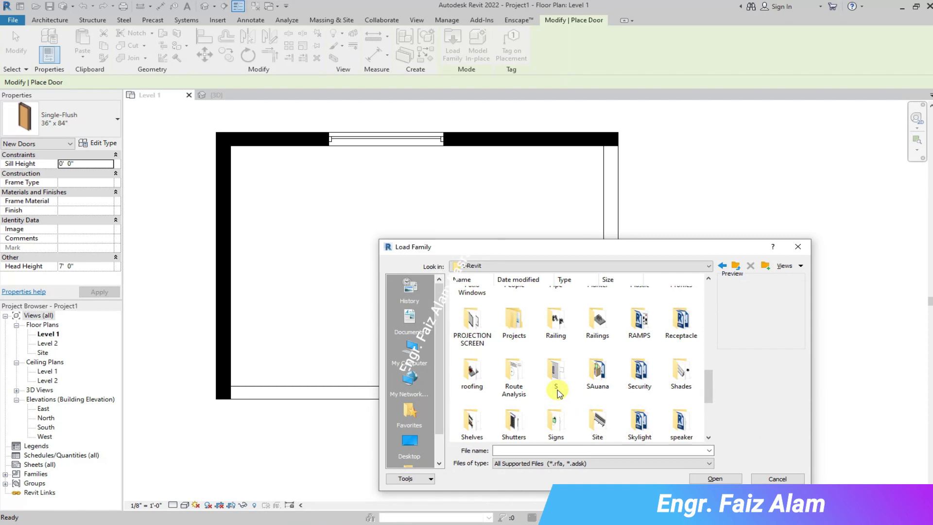
pyautogui.scroll(3, 559, 384)
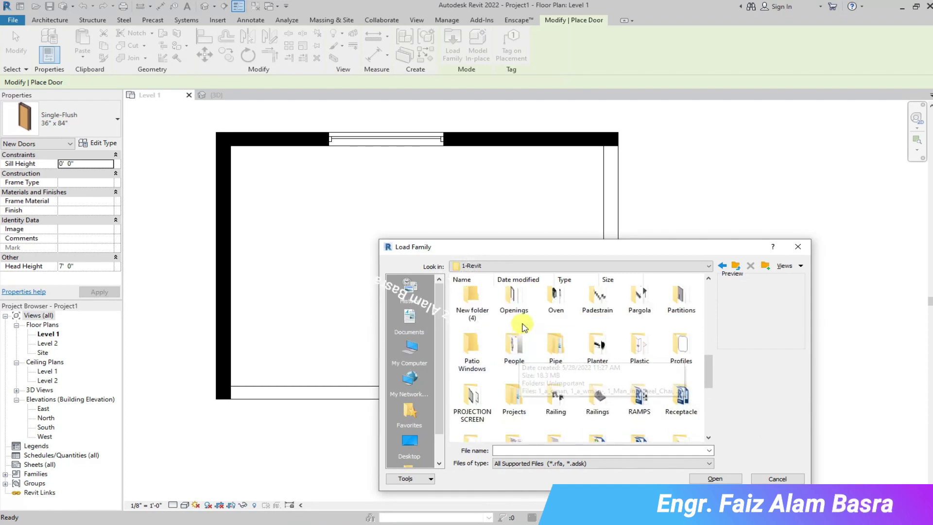
pyautogui.doubleClick(514, 305)
# Load the Door-Opening family and place an opening near the right end of the bottom wall.
pyautogui.click(481, 409)
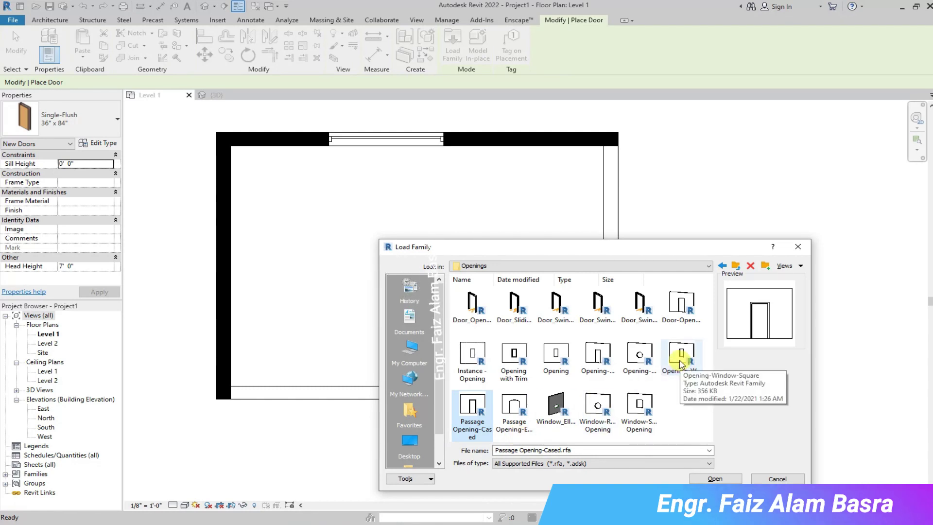
pyautogui.click(597, 359)
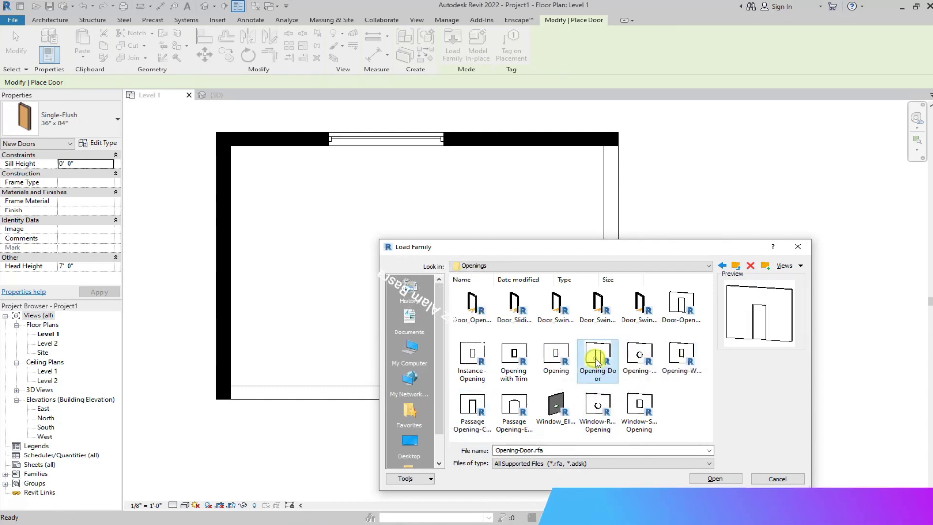
pyautogui.click(681, 303)
pyautogui.click(715, 479)
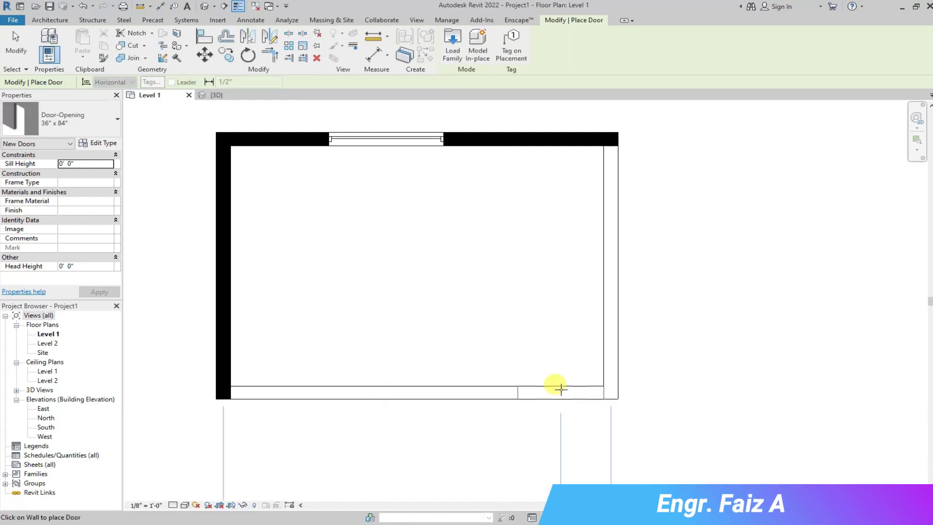
pyautogui.click(560, 389)
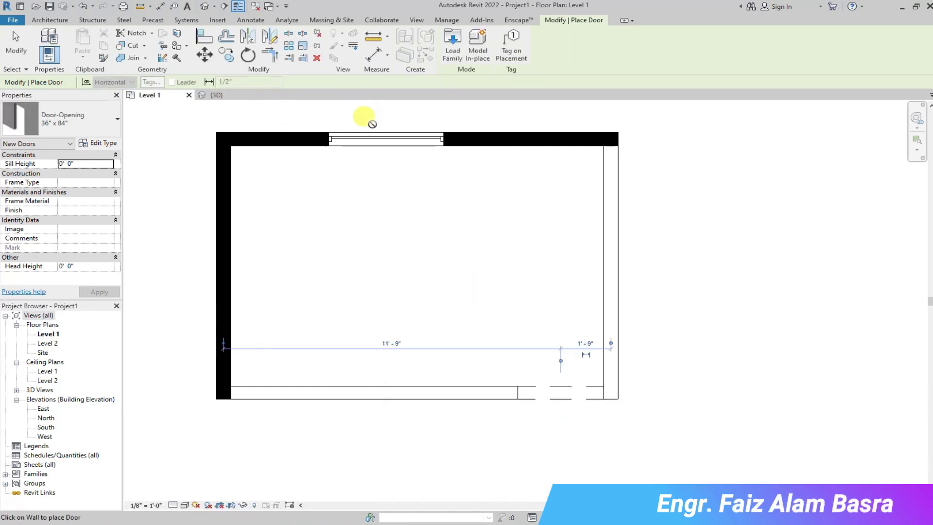
# Review the walls, window, floor and opening in the 3D view and end door placement.
pyautogui.click(242, 97)
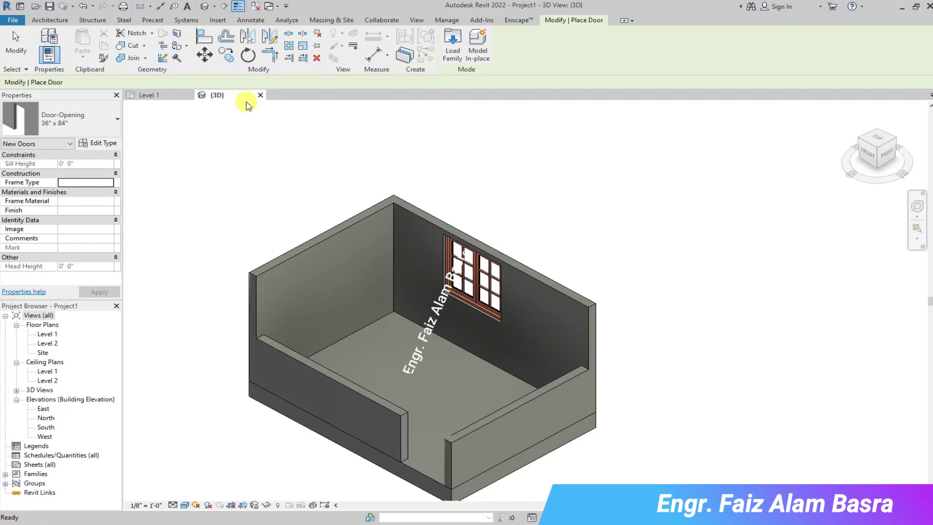
pyautogui.scroll(3, 350, 392)
pyautogui.scroll(-2, 204, 194)
pyautogui.scroll(3, 406, 416)
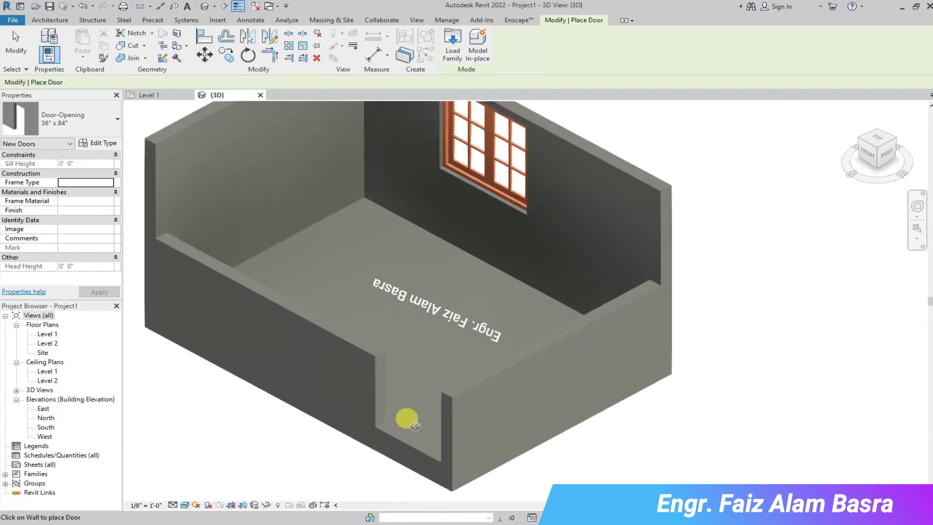
pyautogui.click(16, 41)
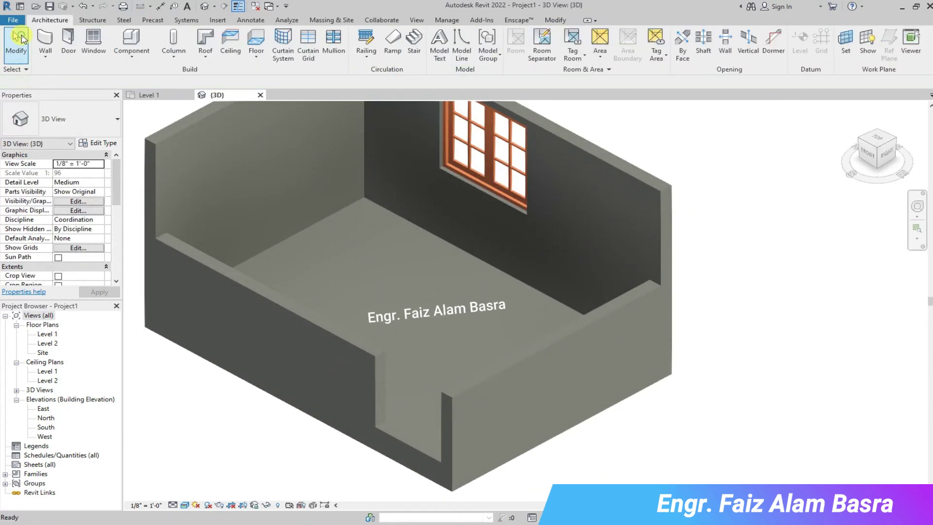
pyautogui.click(50, 6)
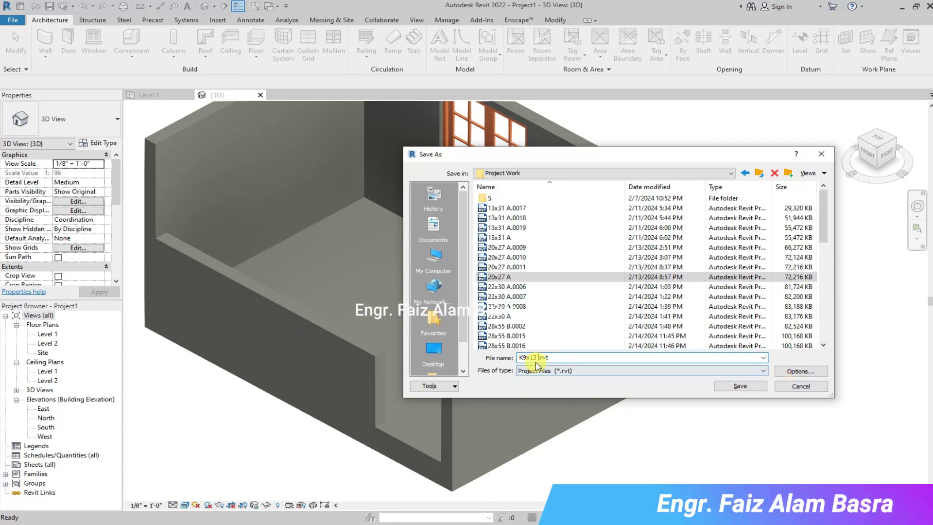
# Save the project as Kitchen 9'x13'.rvt in Project Work, editing the Kitchen 8'x10' name and checking Options.
pyautogui.scroll(-5, 583, 321)
pyautogui.scroll(-5, 579, 313)
pyautogui.scroll(-3, 534, 308)
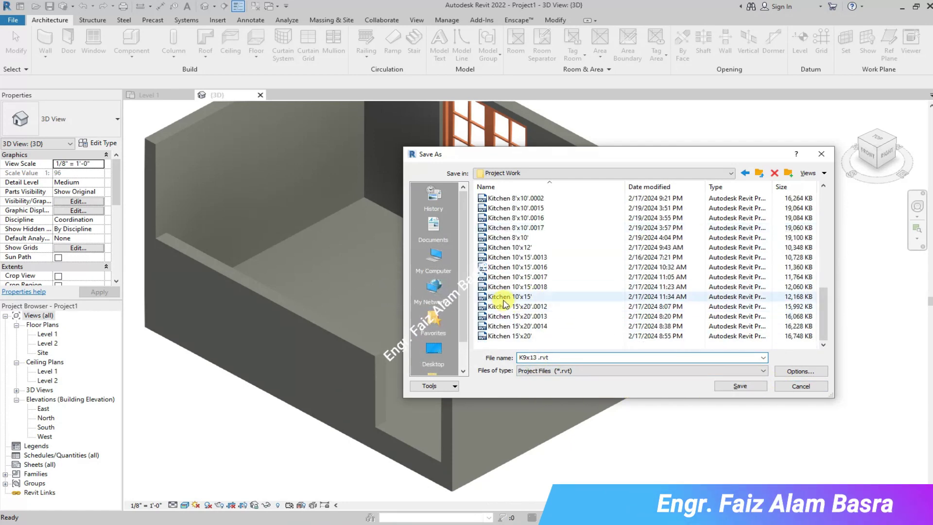
pyautogui.click(508, 237)
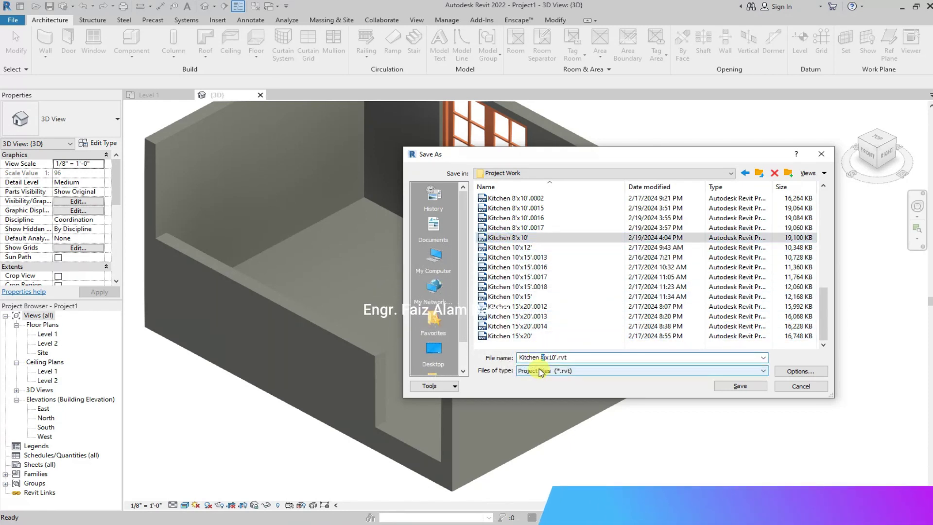
pyautogui.click(556, 359)
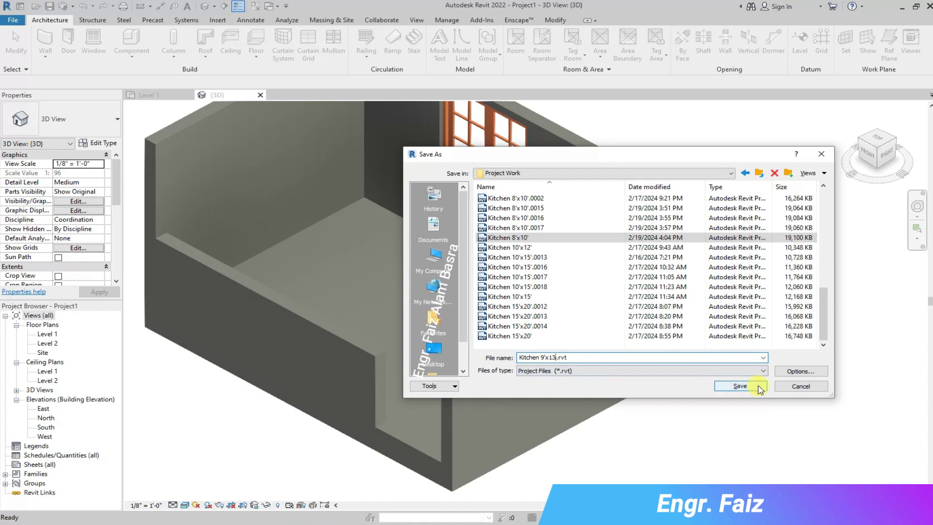
pyautogui.click(799, 372)
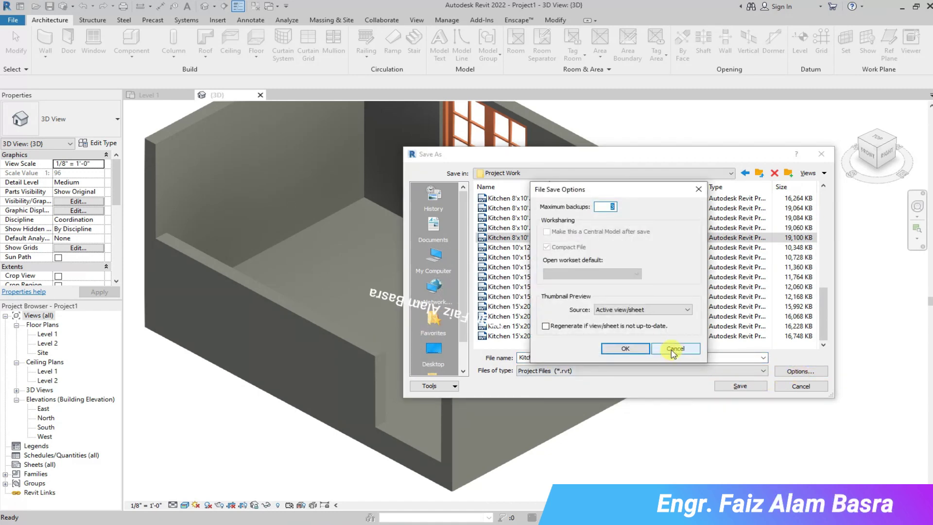
pyautogui.click(635, 349)
pyautogui.click(797, 372)
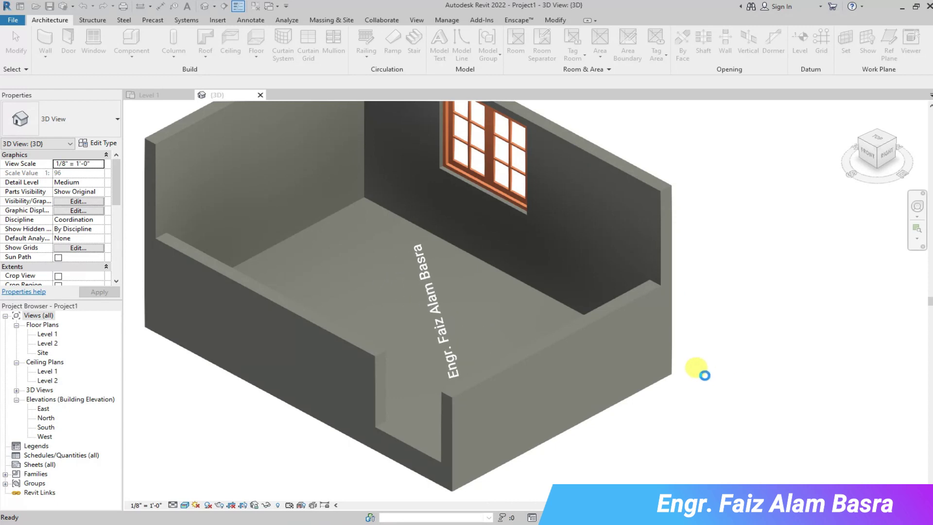
pyautogui.scroll(-2, 566, 348)
pyautogui.scroll(3, 523, 301)
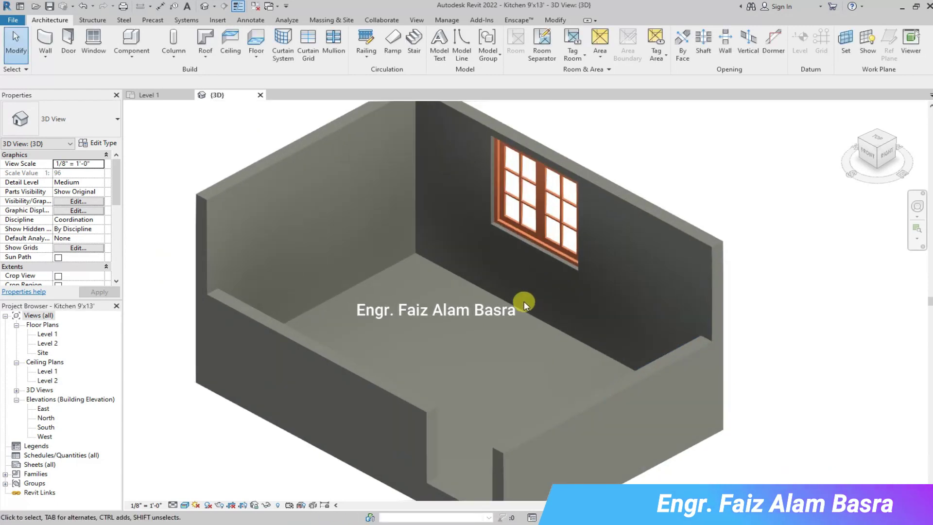
pyautogui.scroll(1, 524, 301)
pyautogui.click(148, 94)
# Start placing a model component and bring up the Load Family dialog.
pyautogui.scroll(3, 216, 127)
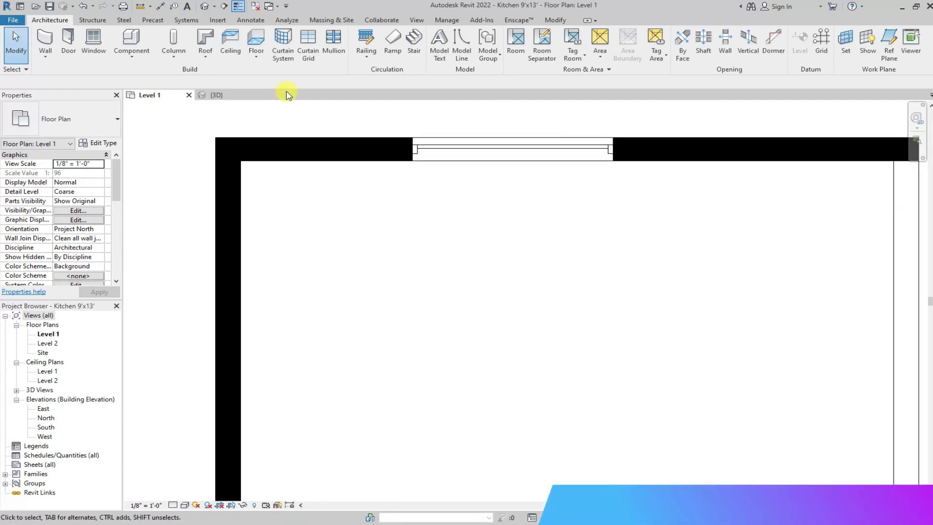
pyautogui.scroll(-3, 167, 169)
pyautogui.scroll(1, 393, 203)
pyautogui.click(131, 51)
pyautogui.click(155, 76)
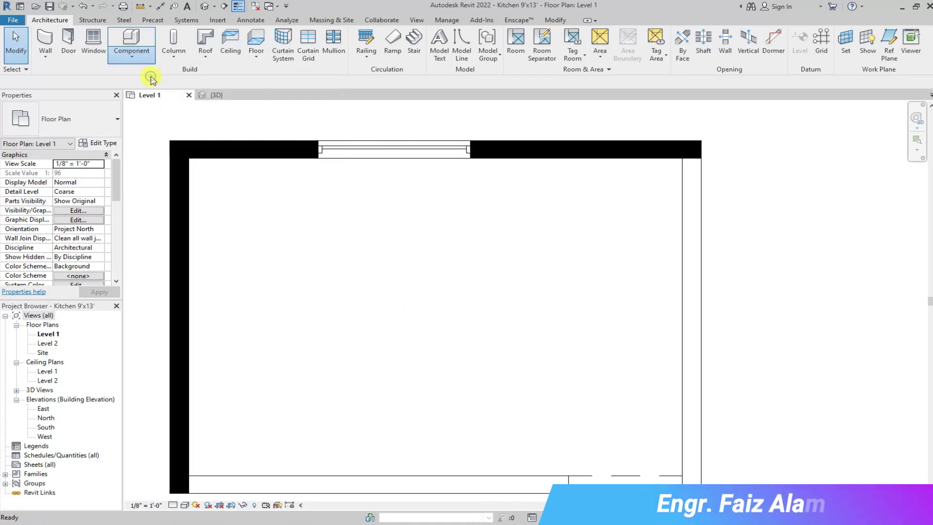
pyautogui.click(443, 62)
# Browse to 1 Revit\Cabinets\Hampton\Base and select OBD_1_Drawerplus_1_Door_Hampton-LH.
pyautogui.click(735, 265)
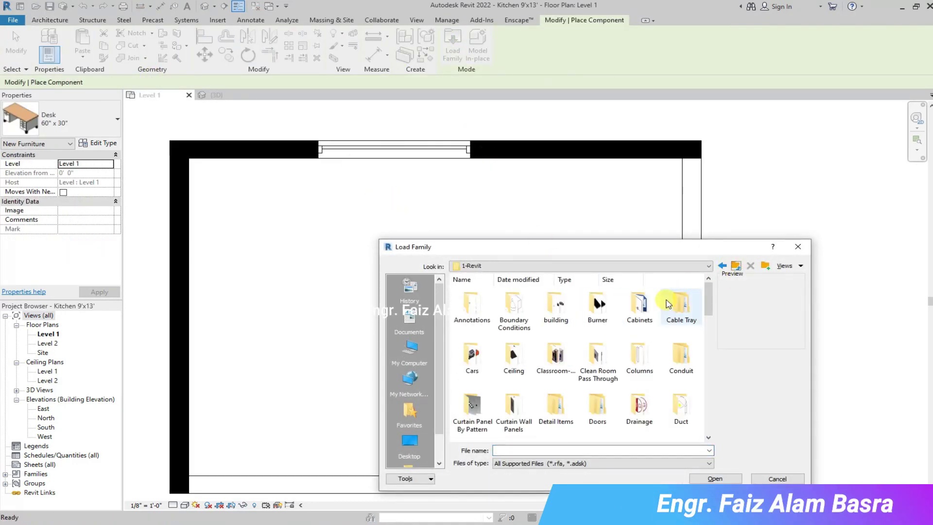
pyautogui.doubleClick(470, 305)
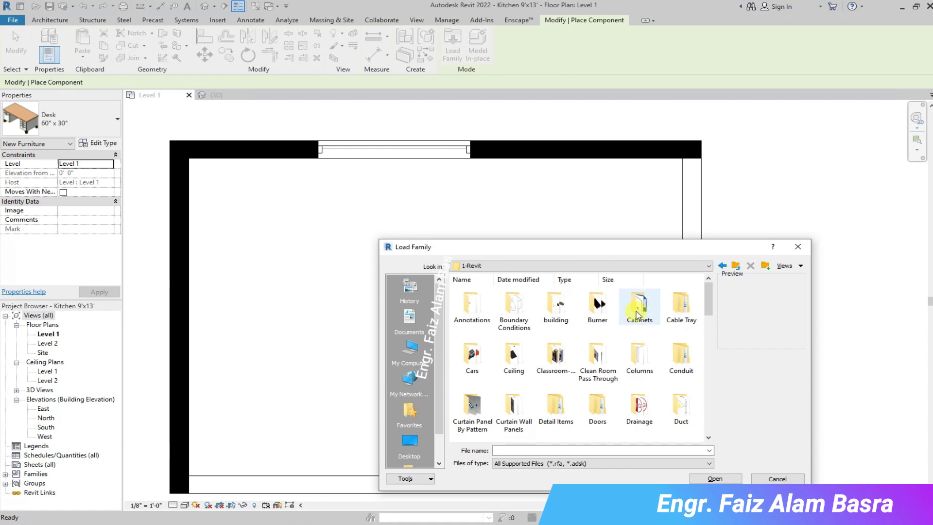
pyautogui.doubleClick(637, 305)
pyautogui.doubleClick(485, 316)
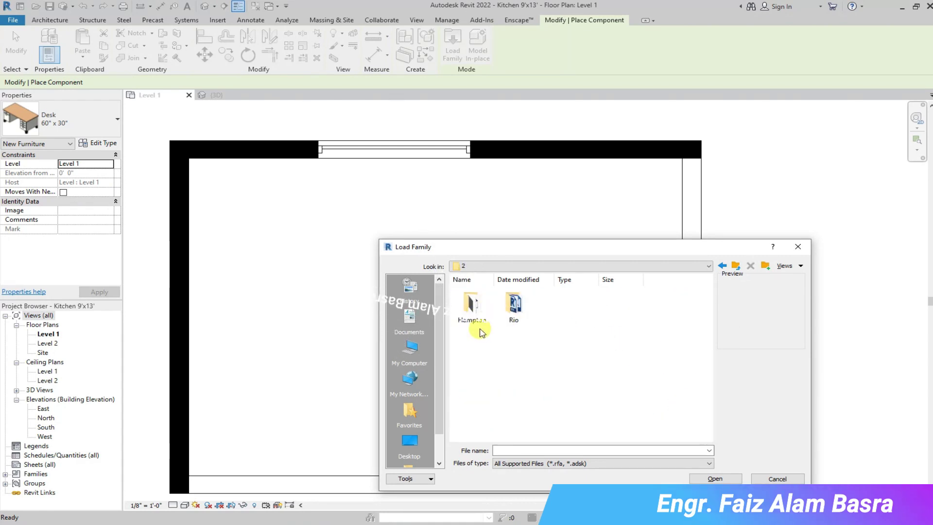
pyautogui.doubleClick(472, 304)
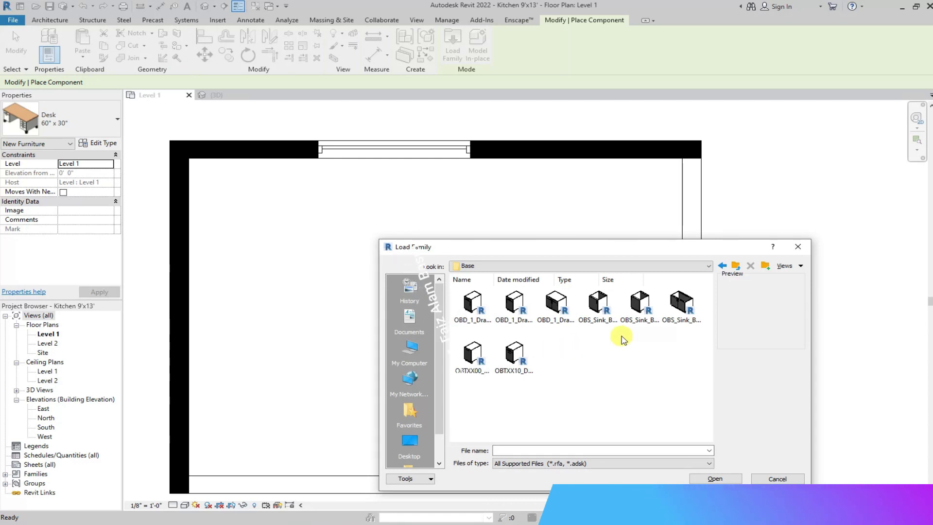
pyautogui.click(722, 265)
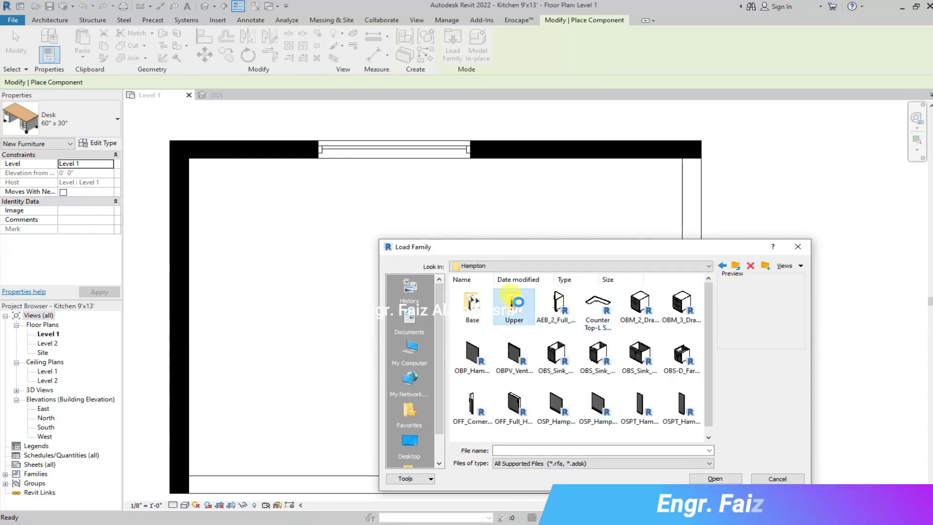
pyautogui.doubleClick(520, 306)
pyautogui.click(723, 265)
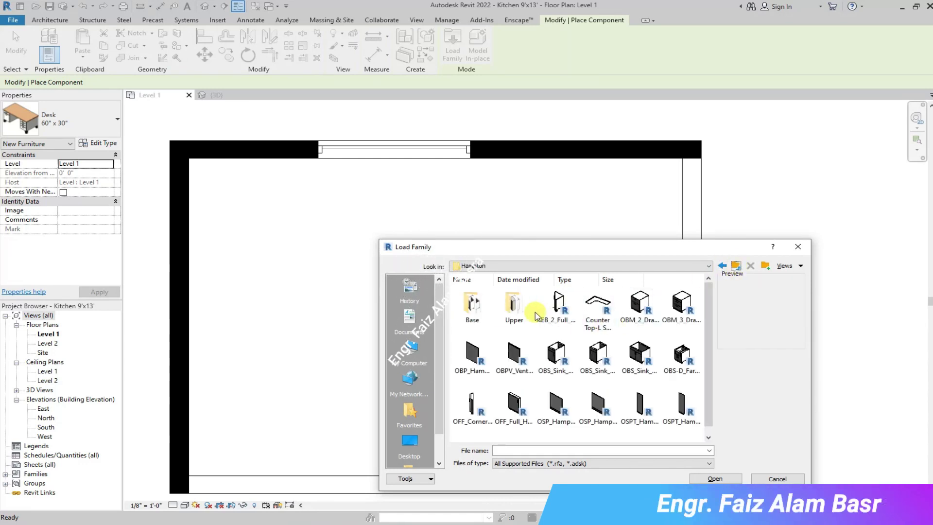
pyautogui.click(556, 311)
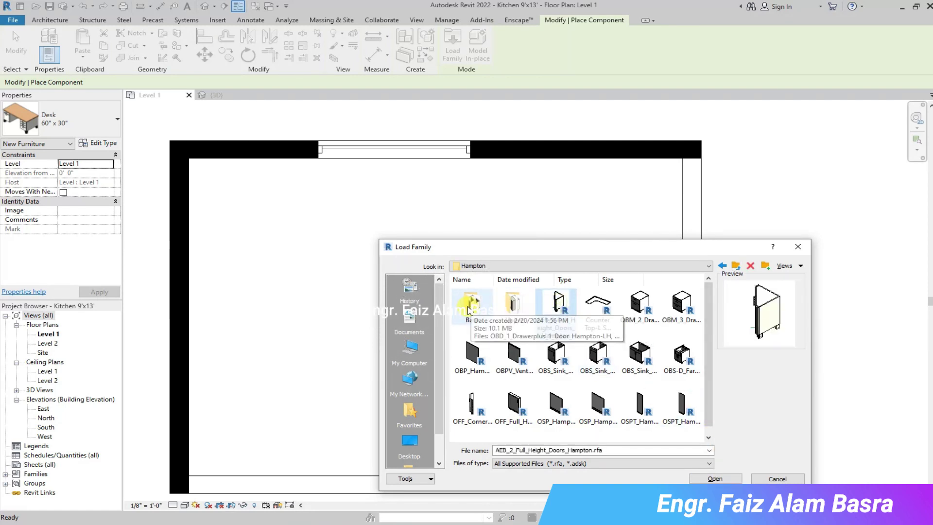
pyautogui.doubleClick(478, 316)
pyautogui.click(481, 304)
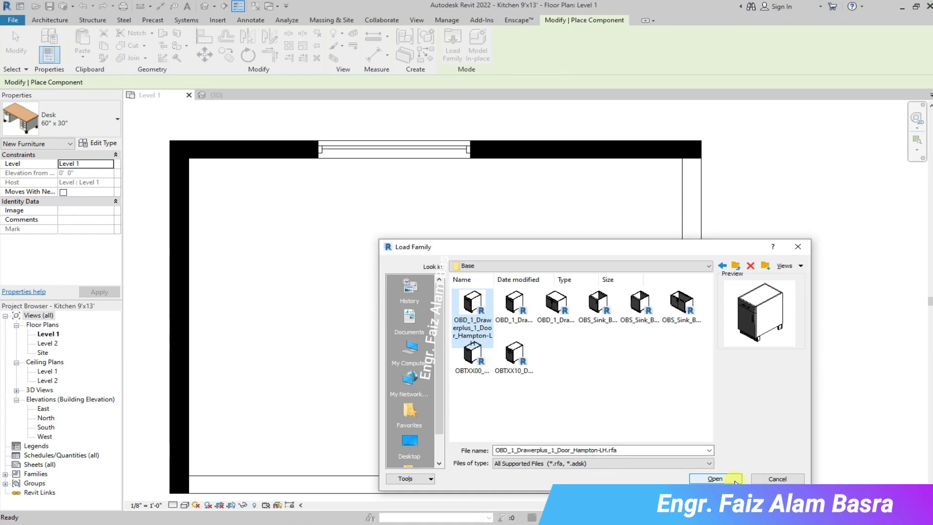
# Place the LH drawer cabinet on the top wall and the RH drawer cabinet right of the window.
pyautogui.click(736, 480)
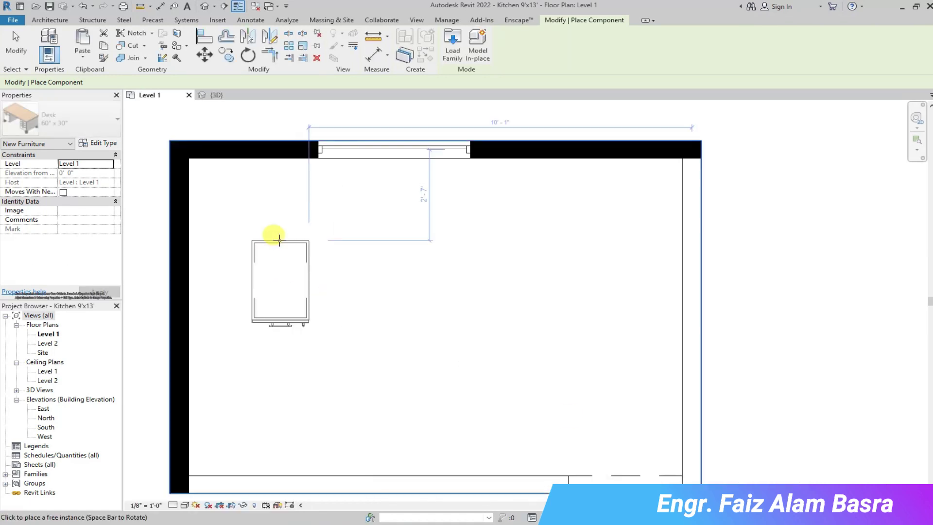
pyautogui.click(324, 153)
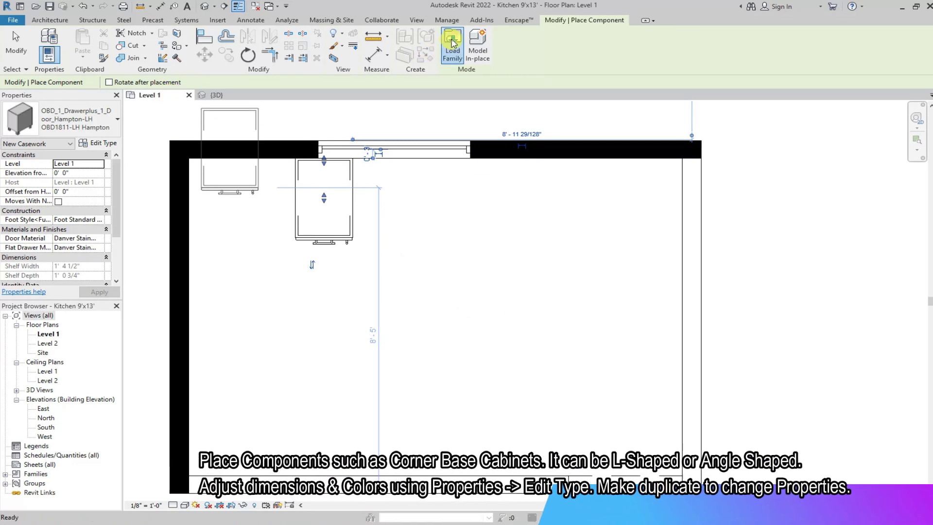
pyautogui.click(452, 46)
pyautogui.click(601, 302)
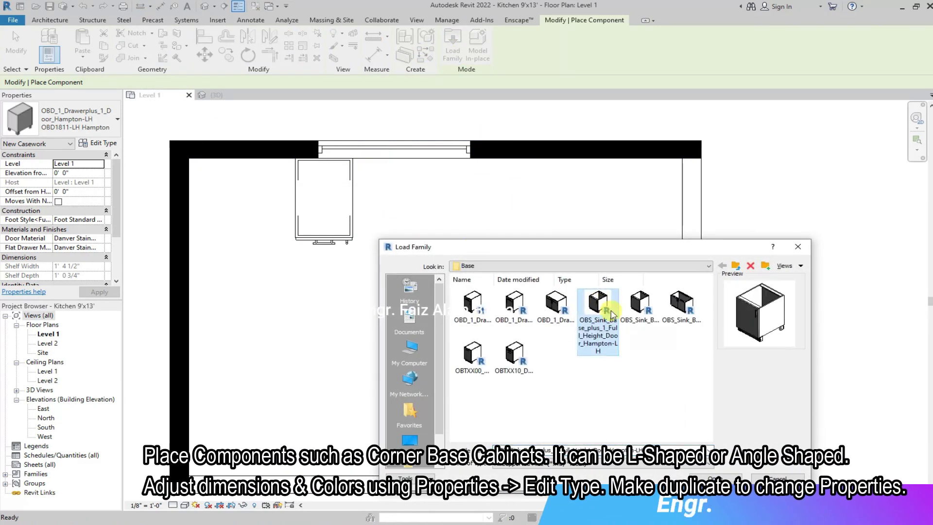
pyautogui.doubleClick(515, 302)
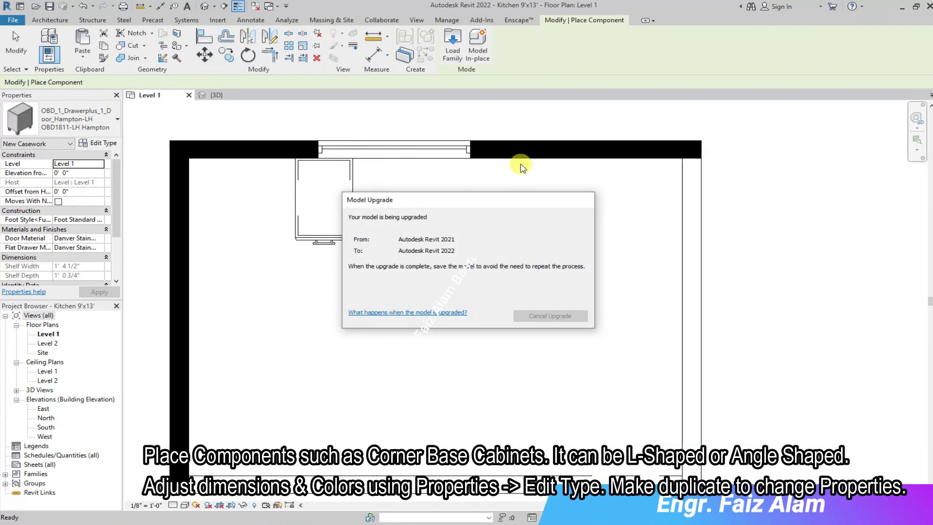
pyautogui.click(516, 158)
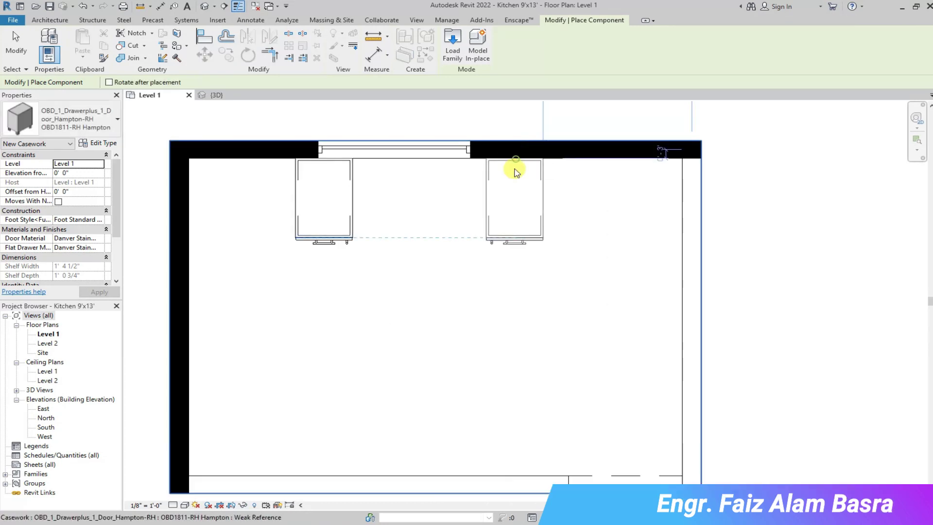
# Load OBD_1_Drawerplus_2_Door_Hampton and place it against the left wall.
pyautogui.click(450, 55)
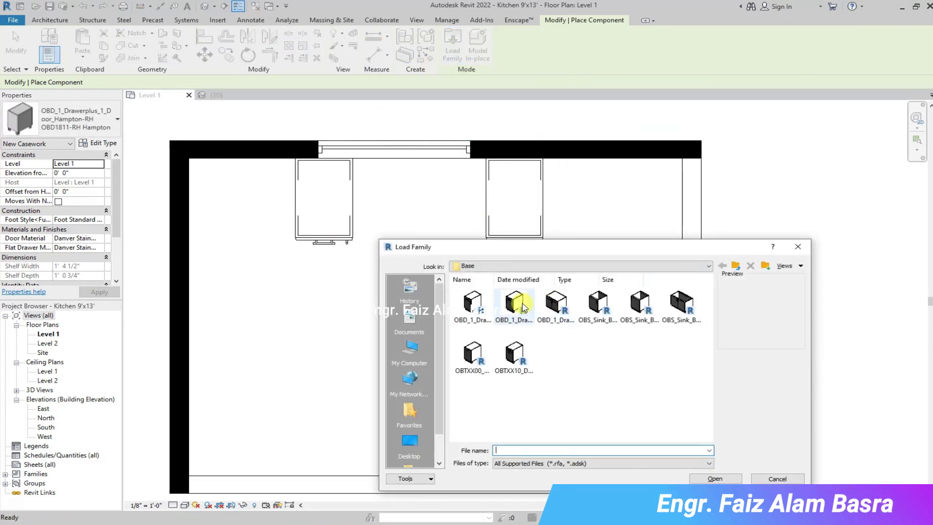
pyautogui.click(556, 303)
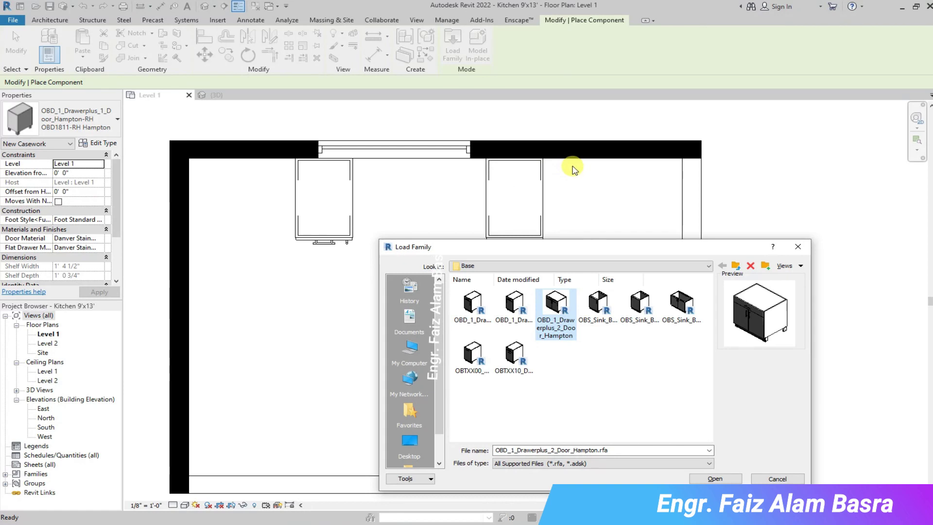
pyautogui.click(714, 478)
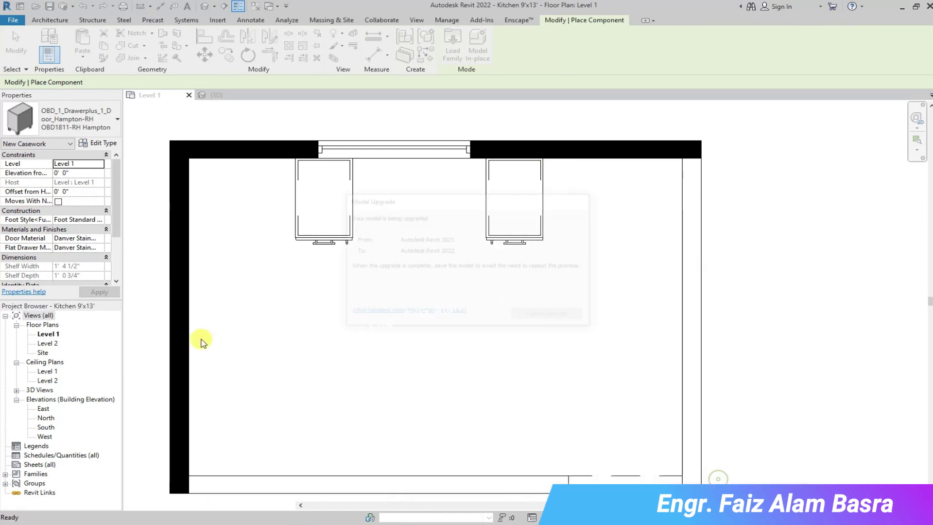
pyautogui.click(190, 315)
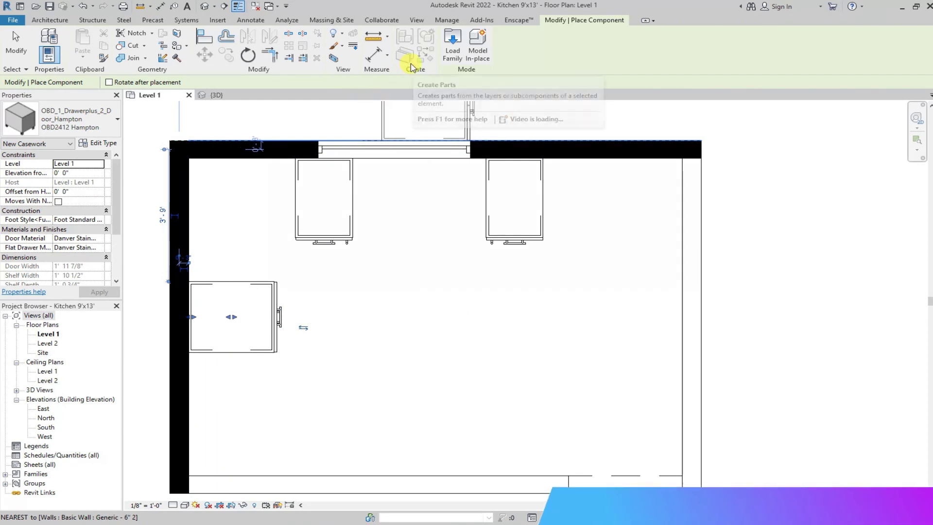
pyautogui.click(453, 47)
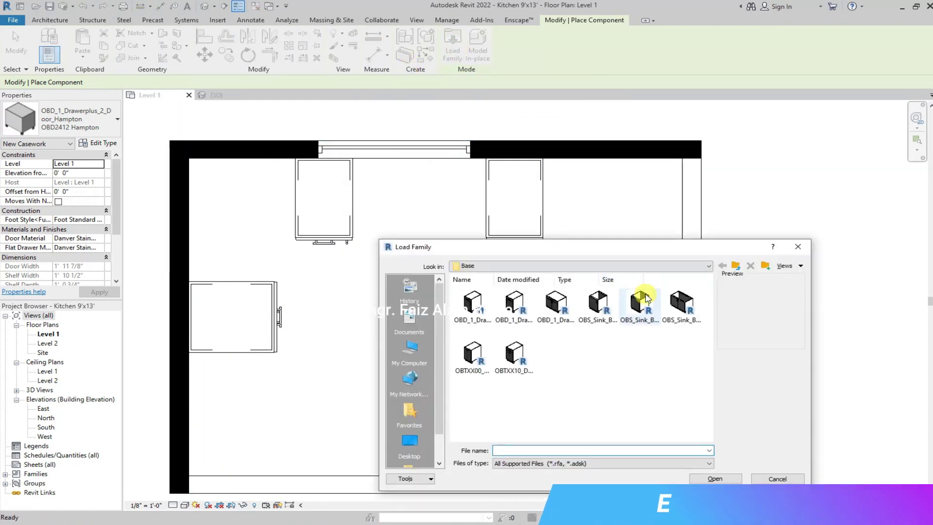
# Place the Hampton-RH sink base on the left wall and a wide two-door sink base under the window.
pyautogui.click(641, 302)
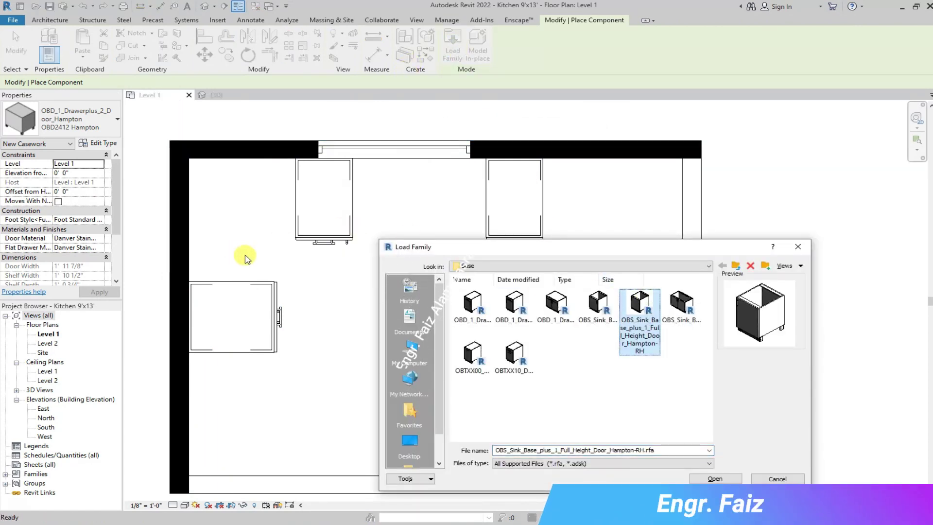
pyautogui.click(690, 478)
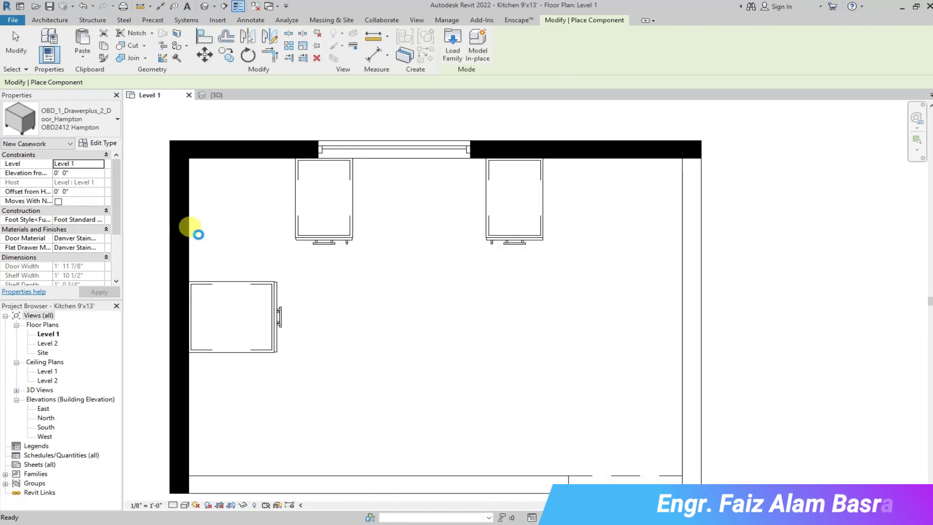
pyautogui.click(185, 243)
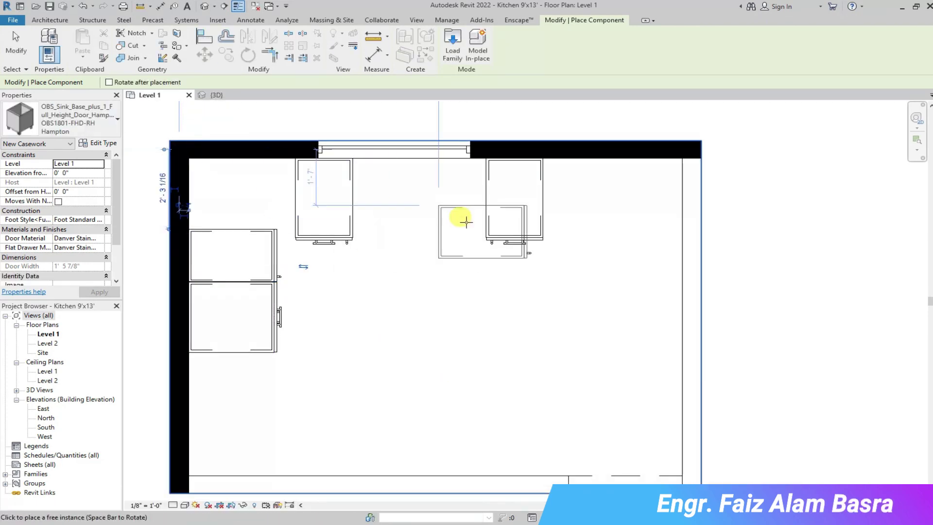
pyautogui.click(452, 43)
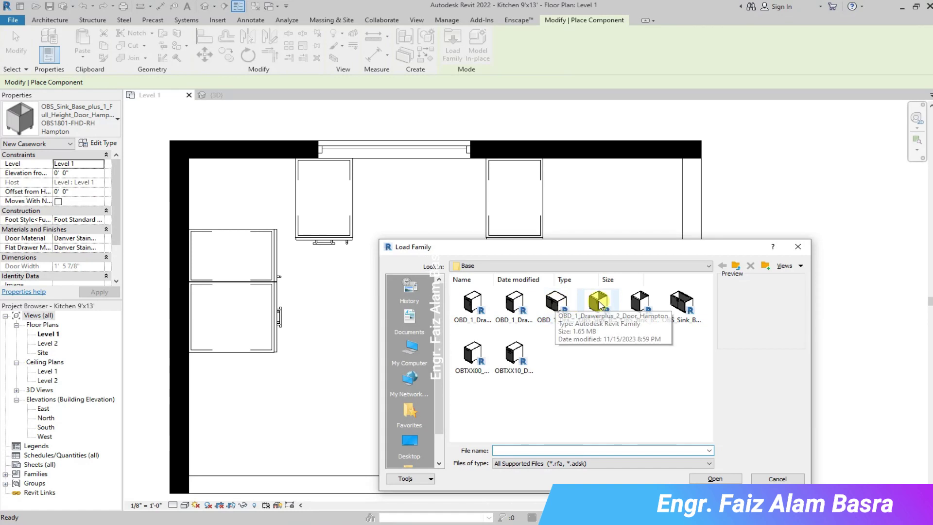
pyautogui.click(681, 303)
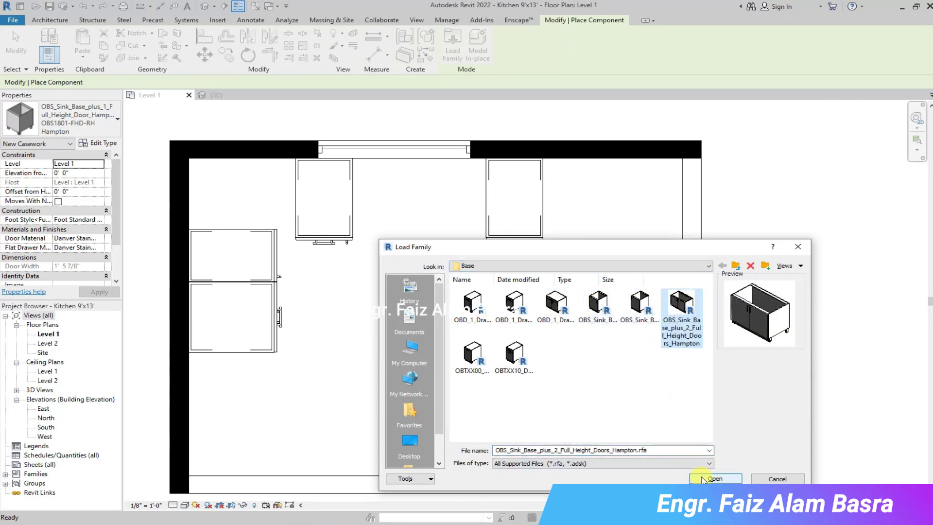
pyautogui.click(700, 478)
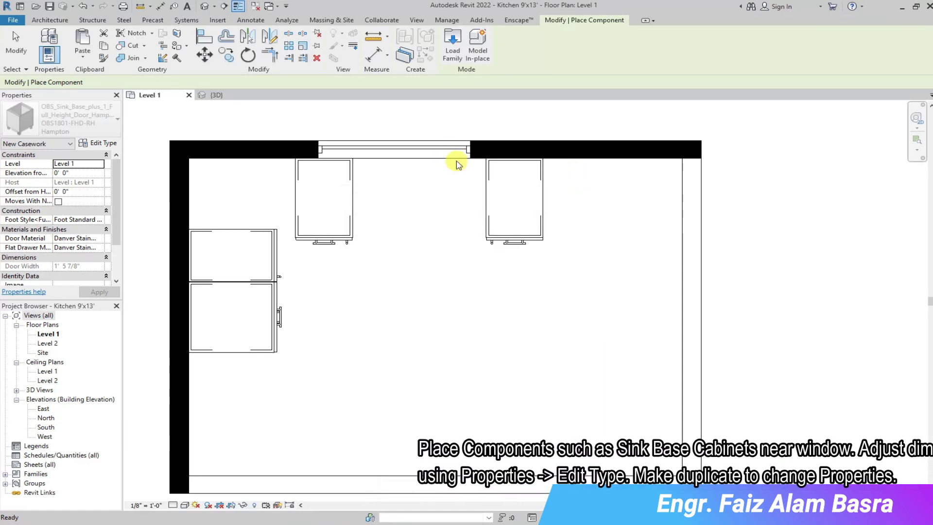
pyautogui.click(428, 156)
# Add OBTXX00 trash-pullout and OBTXX10 drawer cabinets down the left wall, then stop placing.
pyautogui.click(452, 43)
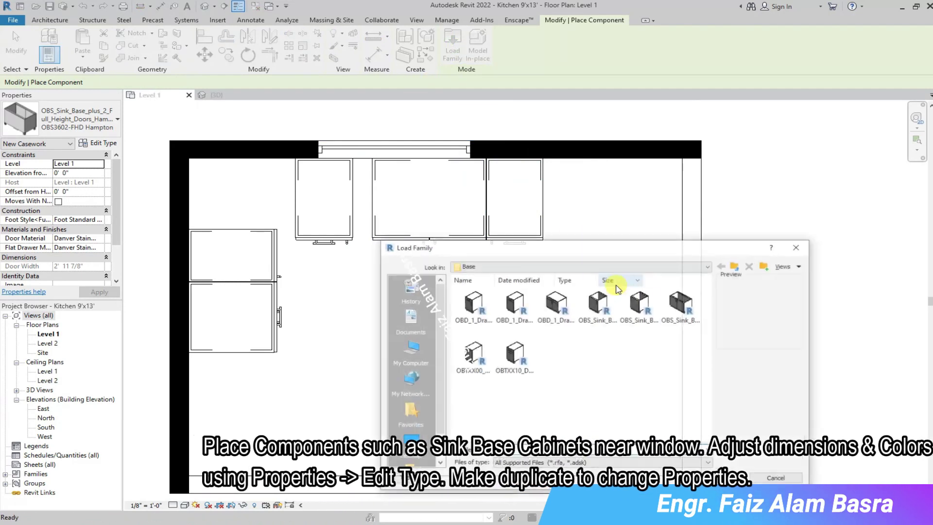
pyautogui.doubleClick(474, 354)
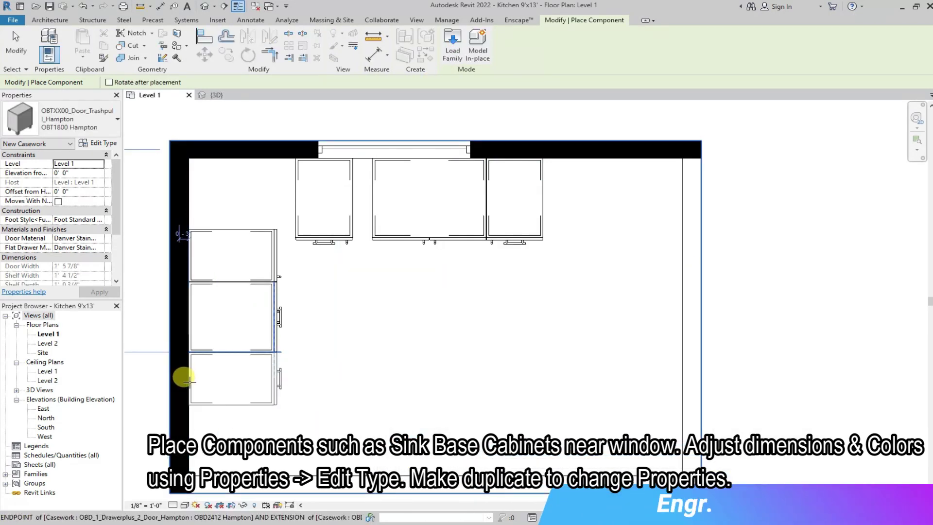
pyautogui.click(185, 380)
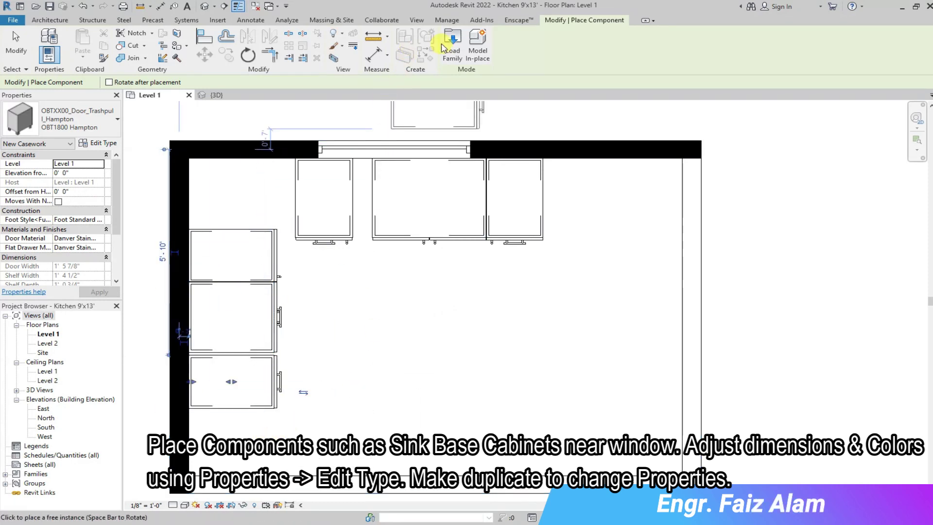
pyautogui.click(449, 49)
pyautogui.click(519, 352)
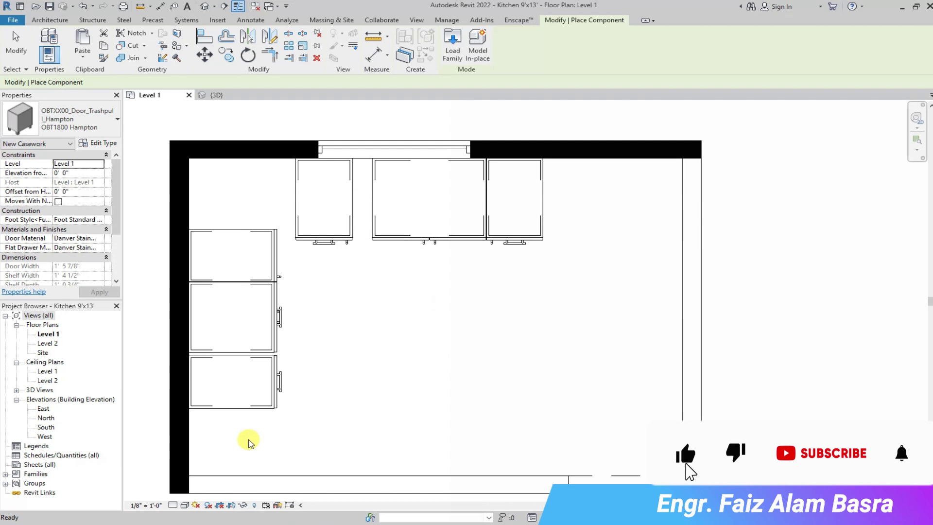
pyautogui.click(191, 435)
pyautogui.click(452, 46)
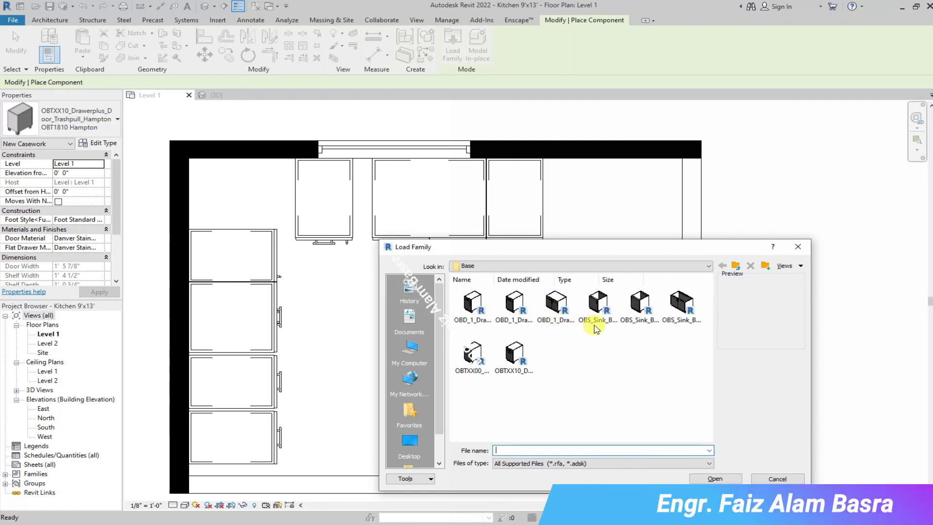
pyautogui.click(559, 306)
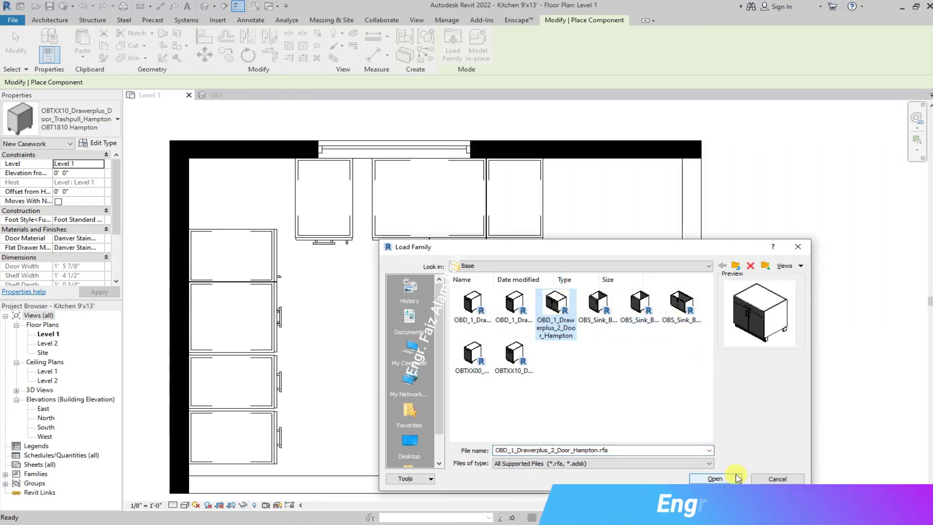
pyautogui.click(737, 478)
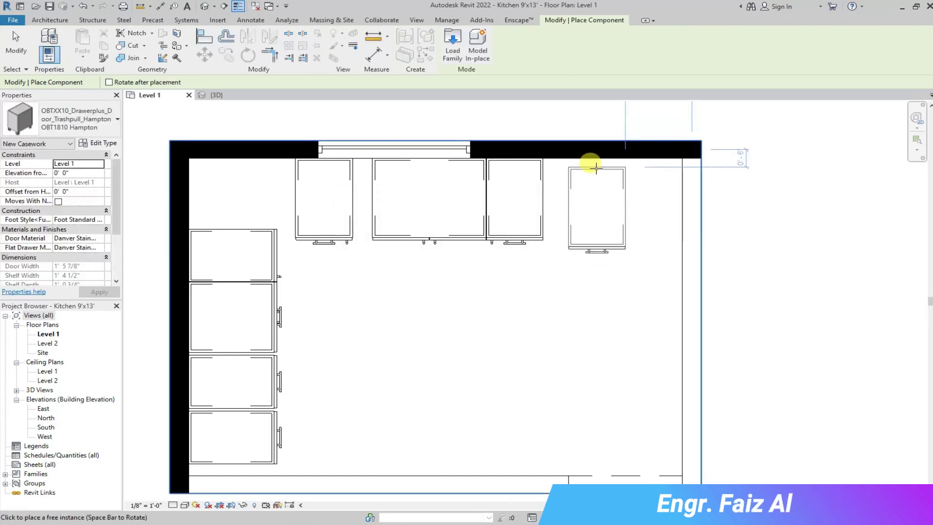
pyautogui.press('Escape')
pyautogui.press('Escape')
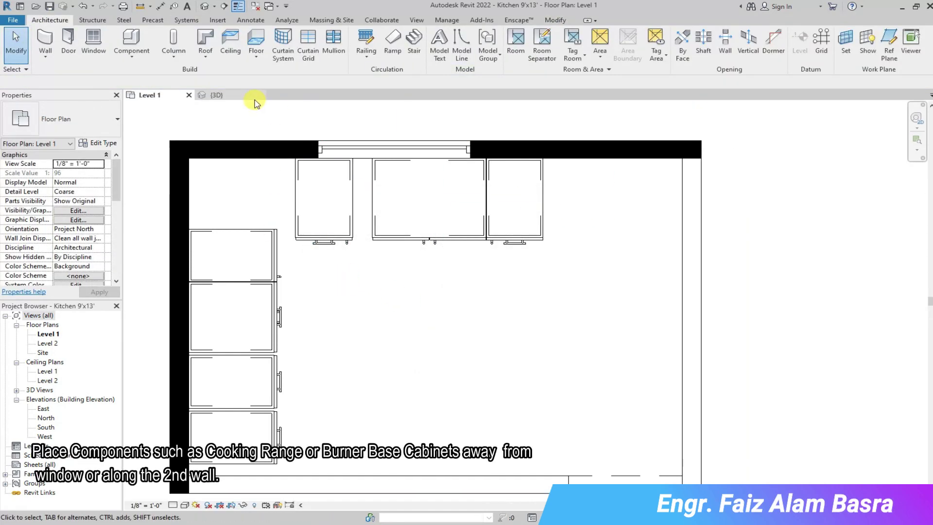
pyautogui.click(245, 95)
pyautogui.scroll(2, 491, 329)
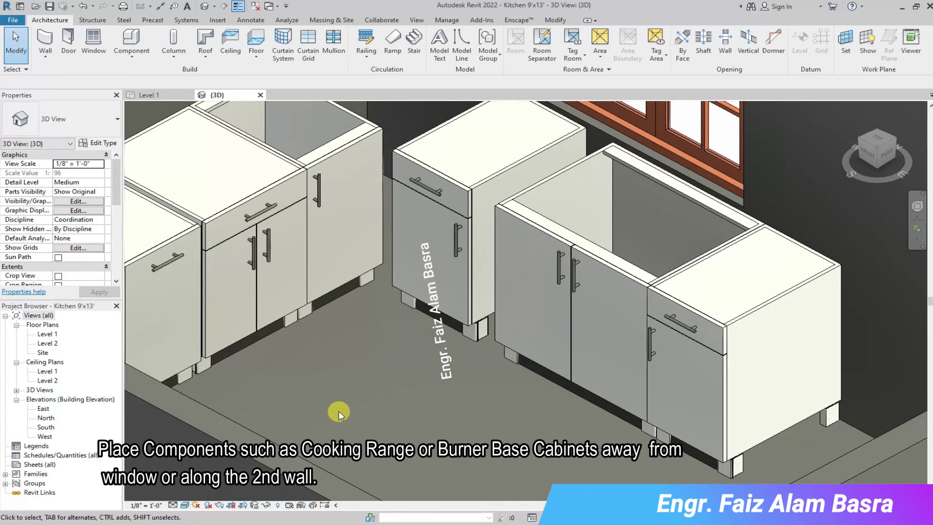
pyautogui.scroll(2, 375, 398)
pyautogui.keyDown('shift'); pyautogui.moveTo(367, 406); pyautogui.dragTo(299, 368, button='middle'); pyautogui.keyUp('shift')
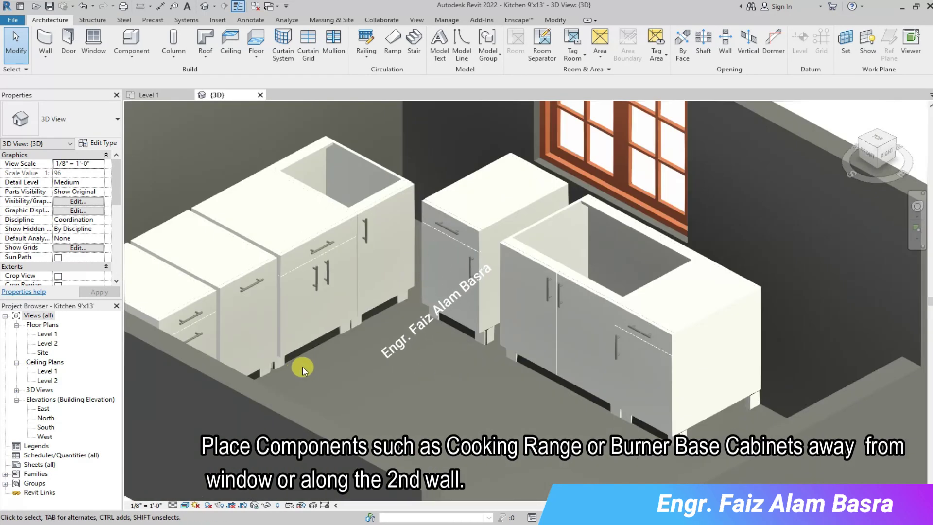
pyautogui.keyDown('shift'); pyautogui.moveTo(551, 412); pyautogui.dragTo(354, 409, button='middle'); pyautogui.keyUp('shift')
pyautogui.scroll(2, 340, 410)
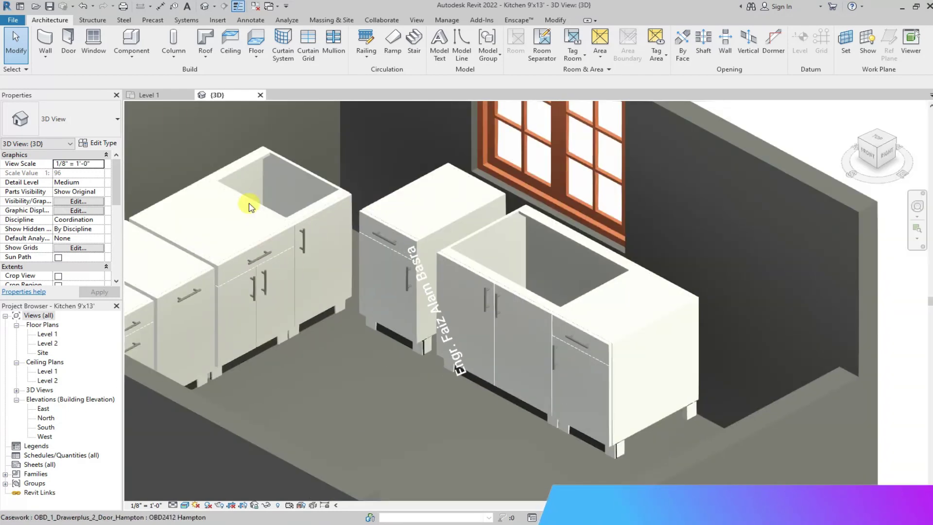
pyautogui.click(155, 95)
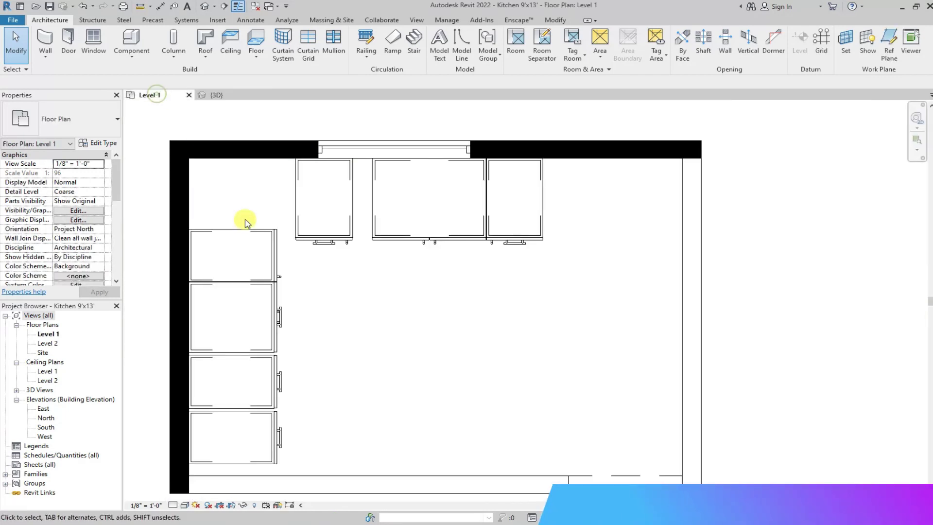
# Slide the drawer cabinet and wide sink base rightward along the back wall, checking in 3D.
pyautogui.click(386, 237)
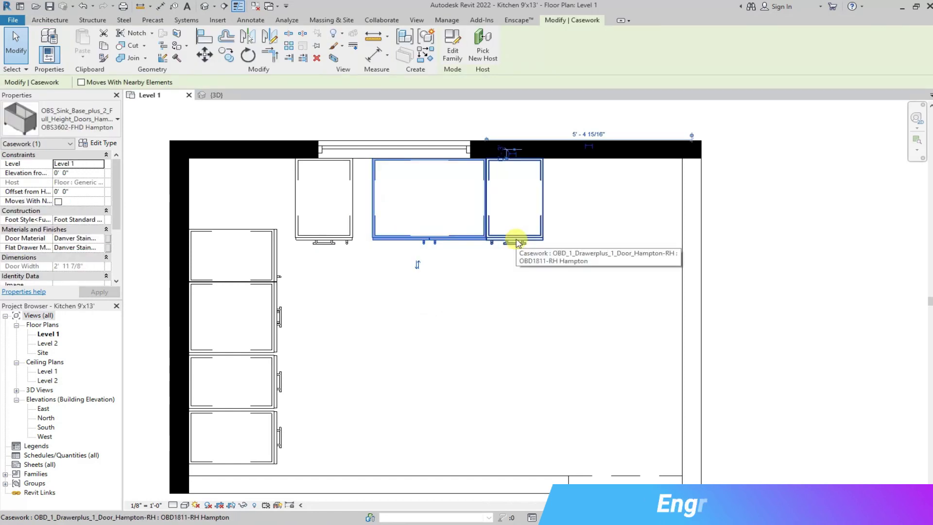
pyautogui.moveTo(519, 243); pyautogui.dragTo(621, 243)
pyautogui.moveTo(453, 240); pyautogui.dragTo(529, 238)
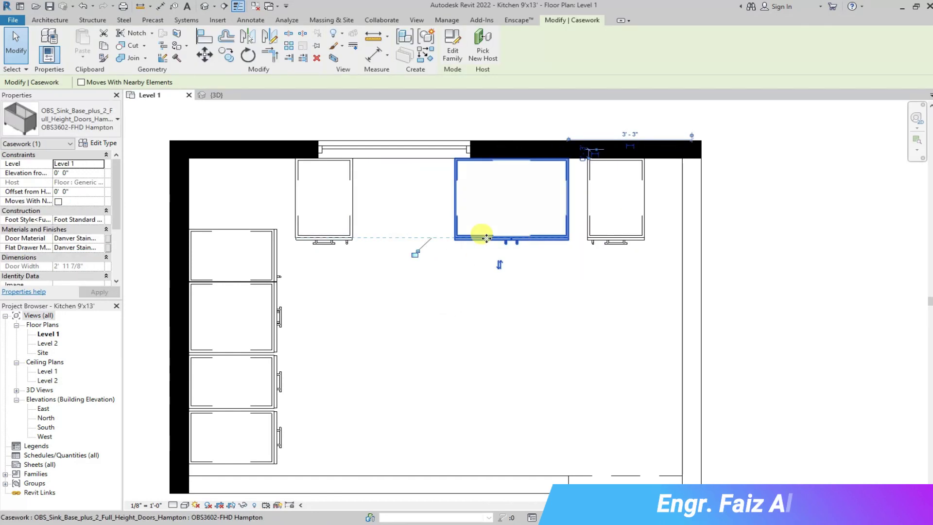
pyautogui.click(227, 95)
pyautogui.moveTo(480, 276); pyautogui.dragTo(562, 320)
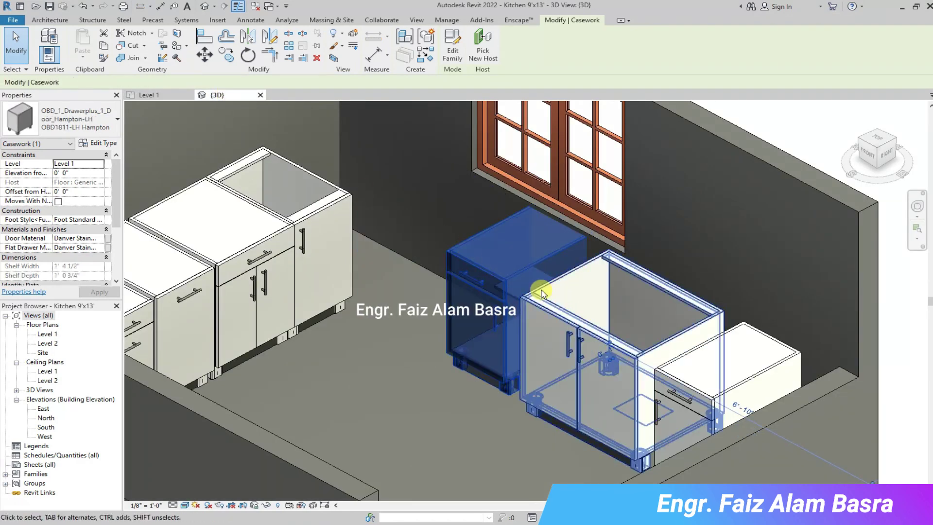
pyautogui.click(408, 347)
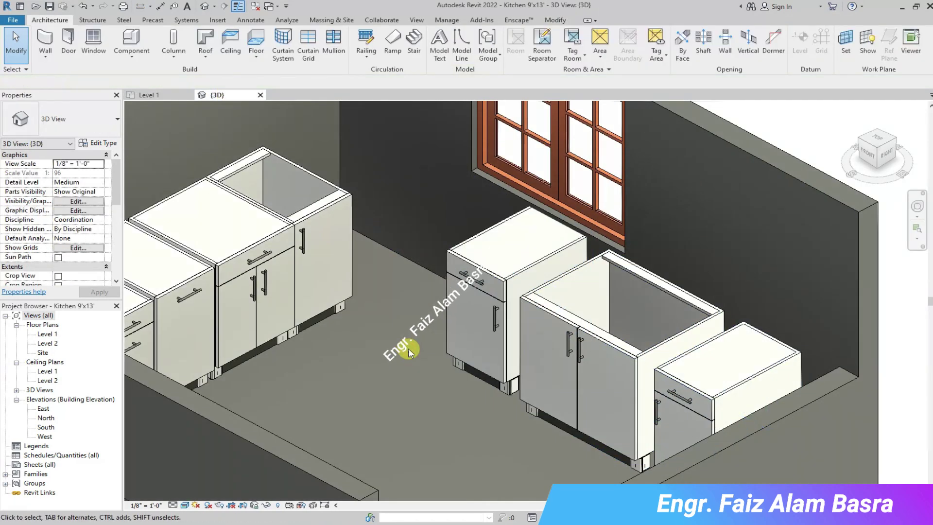
pyautogui.moveTo(530, 357)
pyautogui.mouseDown()
pyautogui.moveTo(516, 276)
pyautogui.moveTo(659, 321)
pyautogui.mouseUp()
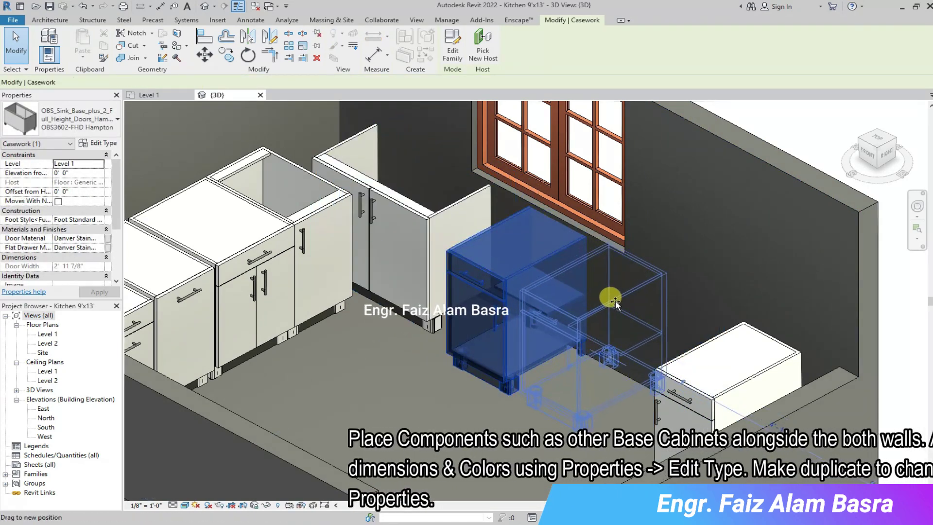
# Finish moving the cabinet beside the sink base, then make the top left-wall cabinet OBS1801-24-FHD-RH Hampton.
pyautogui.moveTo(659, 321); pyautogui.dragTo(468, 246)
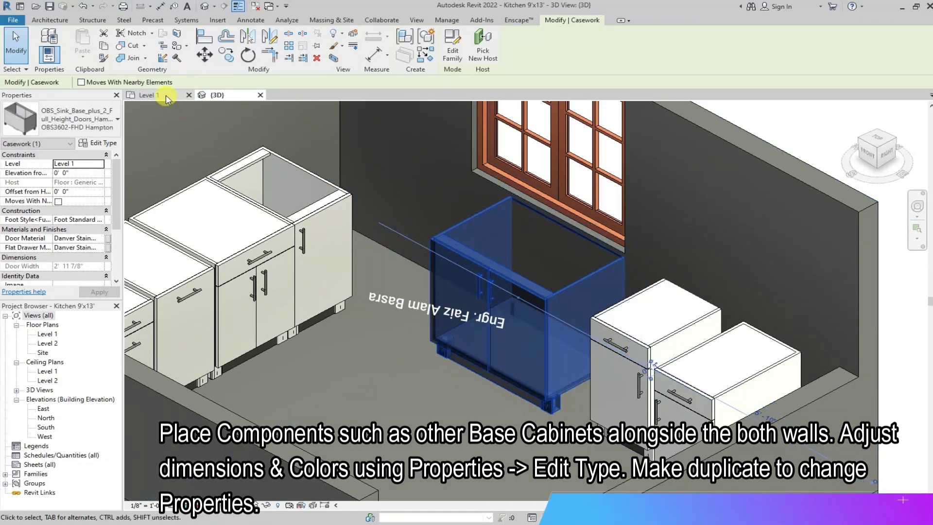
pyautogui.click(146, 95)
pyautogui.click(275, 237)
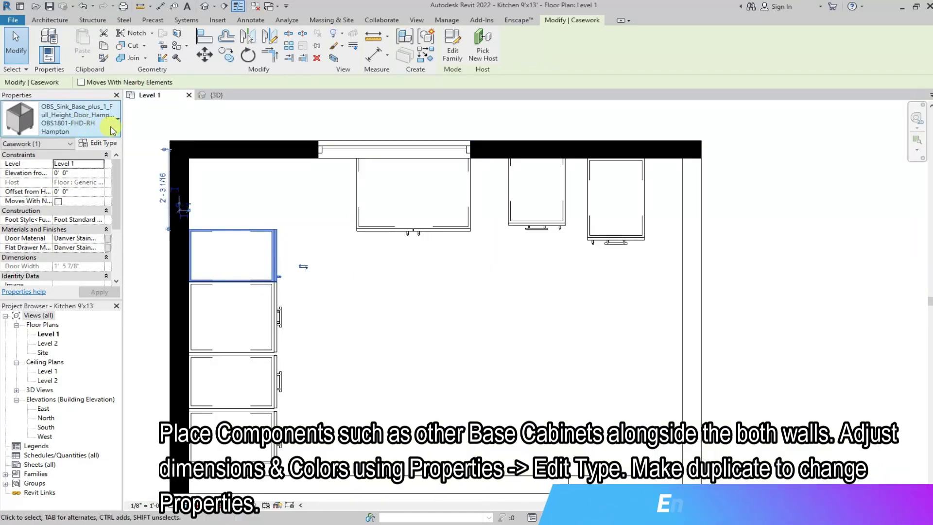
pyautogui.click(118, 122)
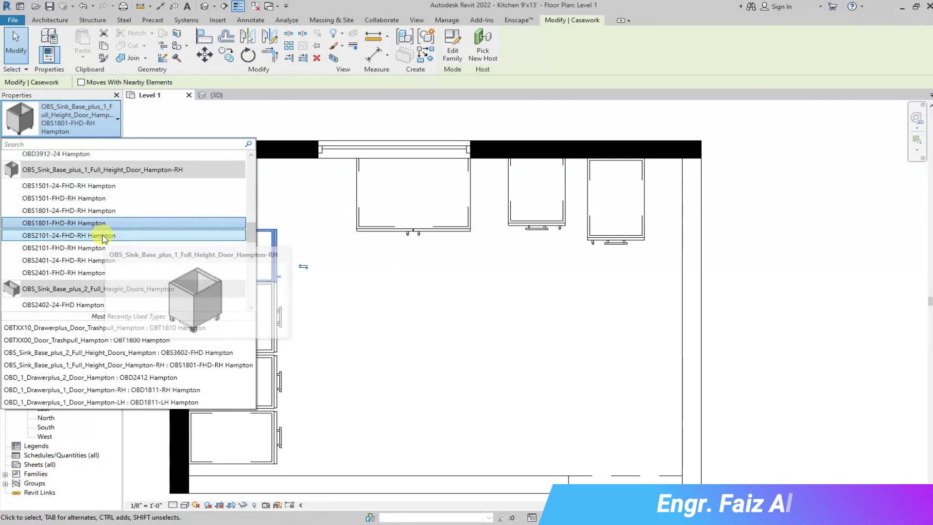
pyautogui.moveTo(66, 223)
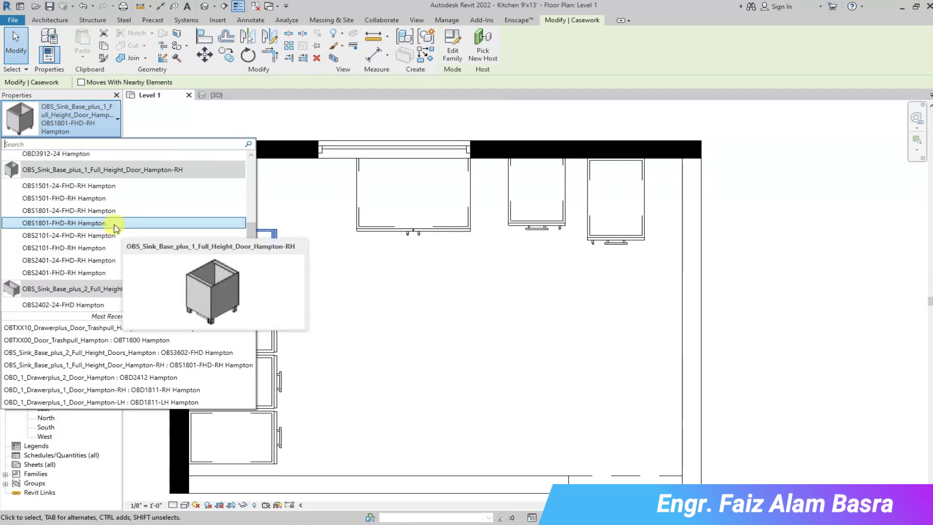
pyautogui.click(115, 225)
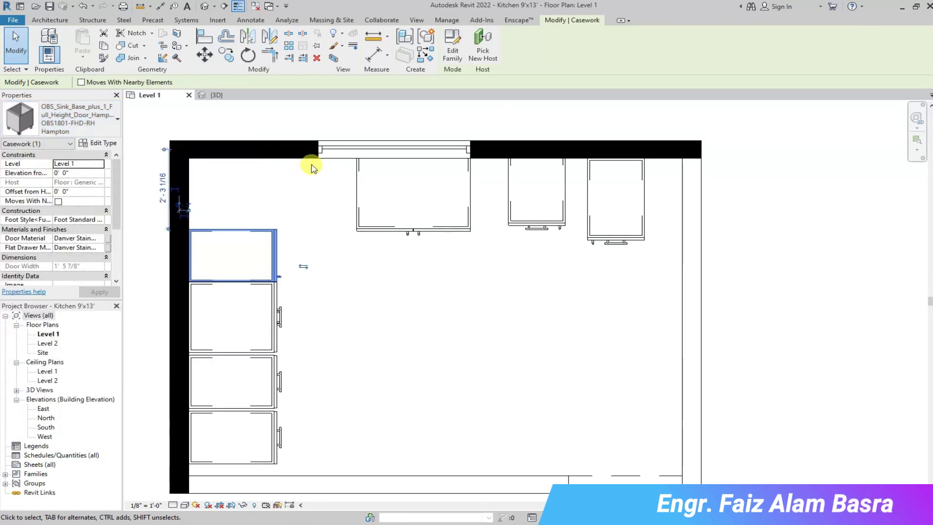
pyautogui.click(118, 121)
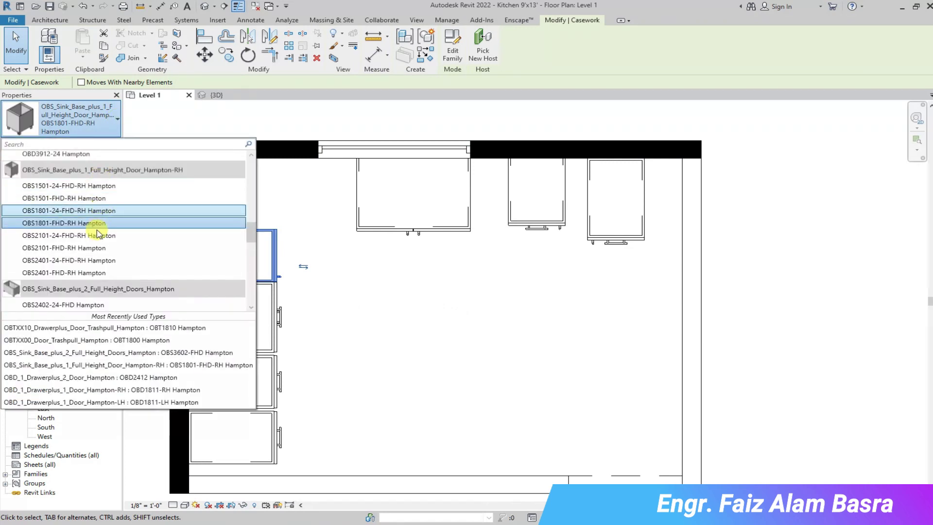
pyautogui.click(87, 211)
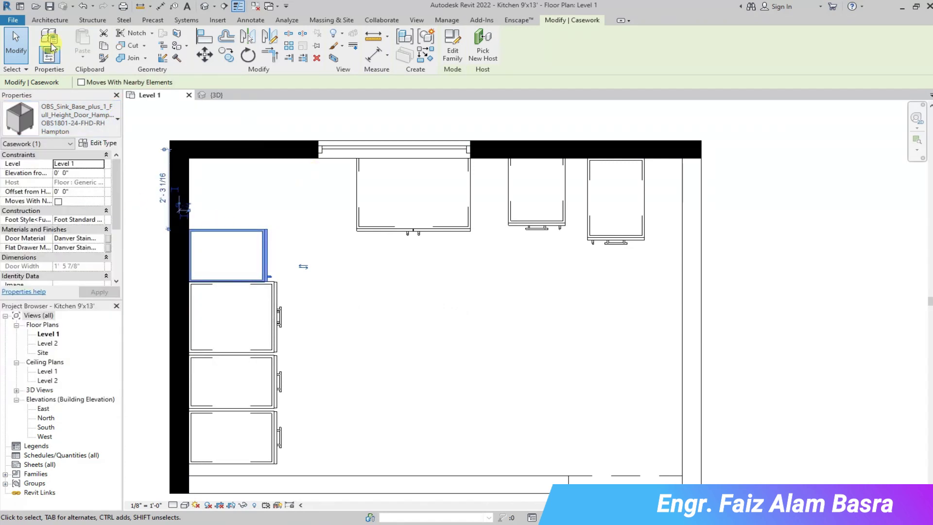
pyautogui.press('Escape')
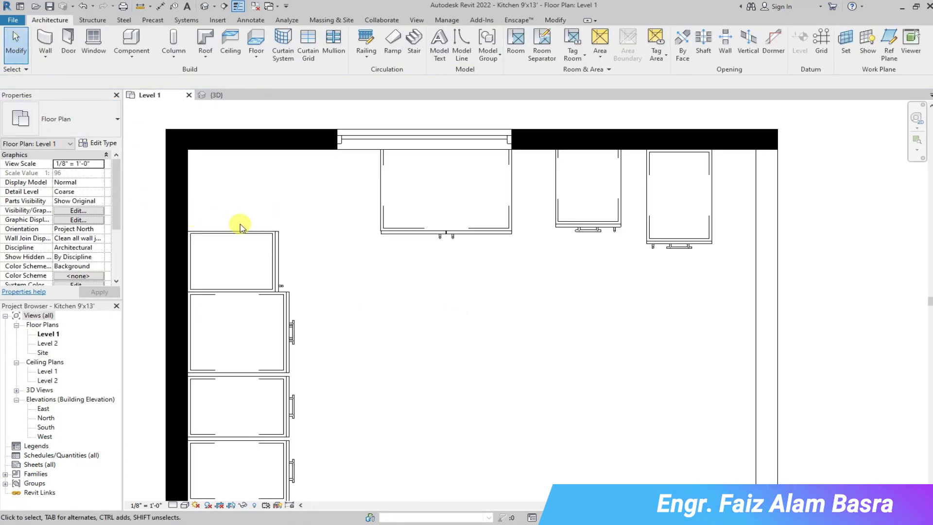
# Reselect the corner sink base on the left wall to confirm its type, then deselect it.
pyautogui.scroll(2, 254, 327)
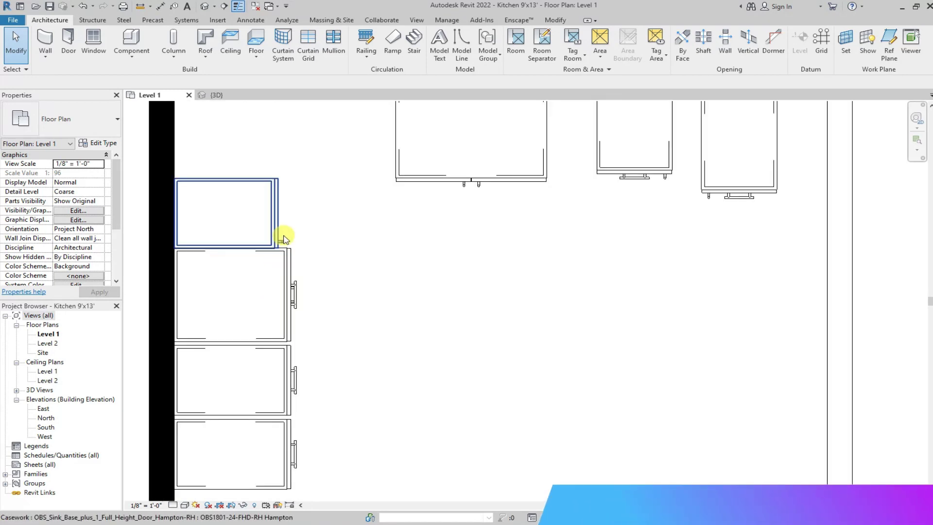
pyautogui.click(281, 234)
pyautogui.press('Escape')
pyautogui.click(131, 57)
pyautogui.click(156, 72)
# Place an OBT1810 Hampton drawer cabinet on the top wall beside the corner.
pyautogui.click(121, 119)
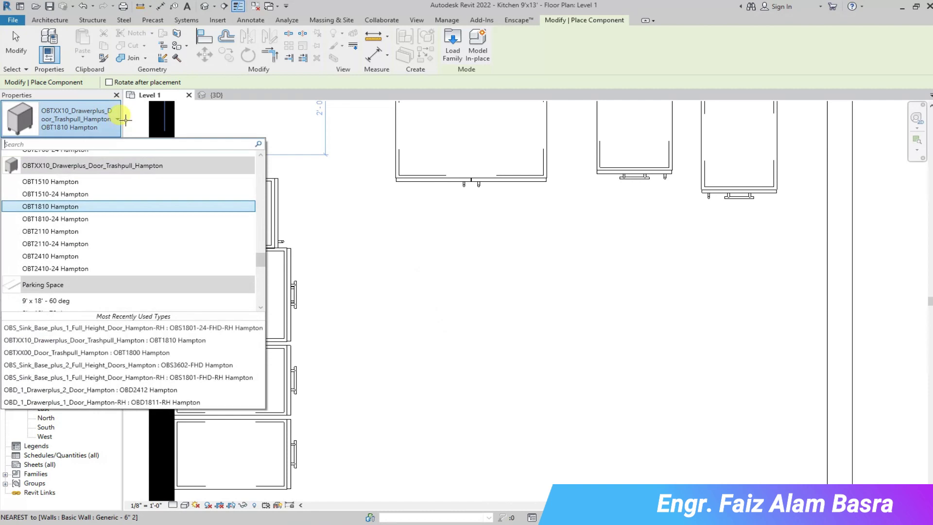
pyautogui.click(75, 210)
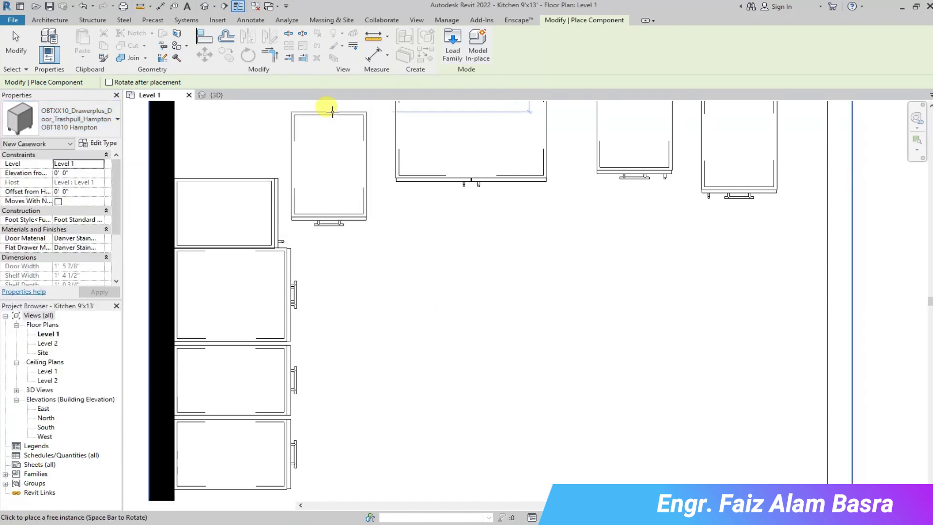
pyautogui.scroll(-2, 317, 134)
pyautogui.click(337, 209)
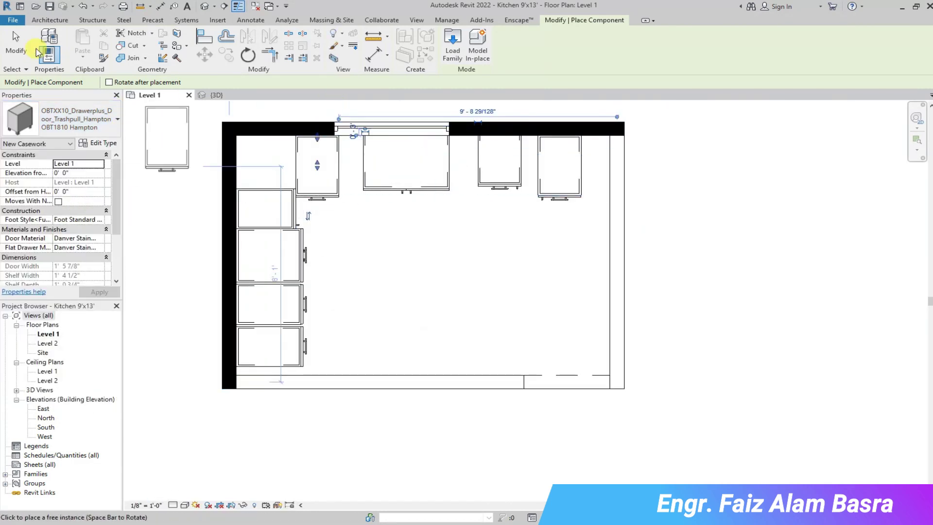
pyautogui.click(17, 44)
# Select the corner sink base and the new drawer cabinet, inspecting them in the 3D view.
pyautogui.click(275, 193)
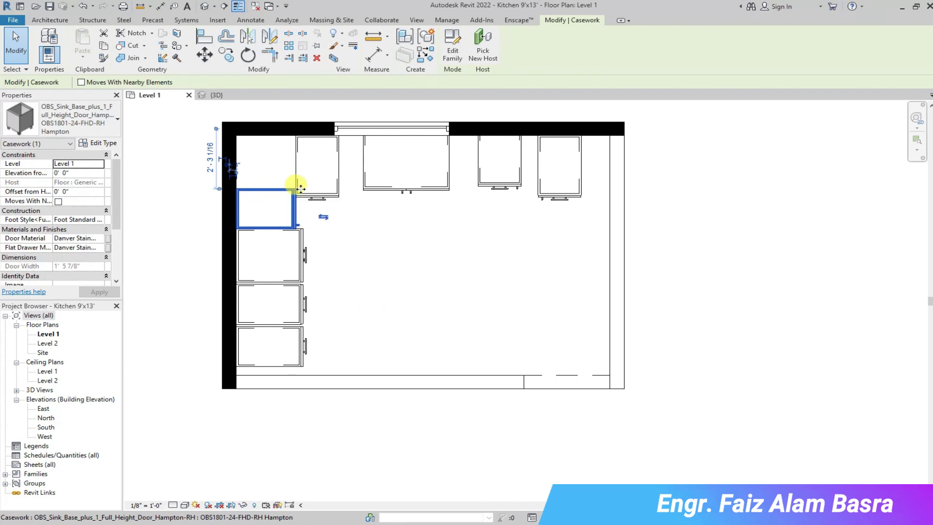
pyautogui.click(313, 194)
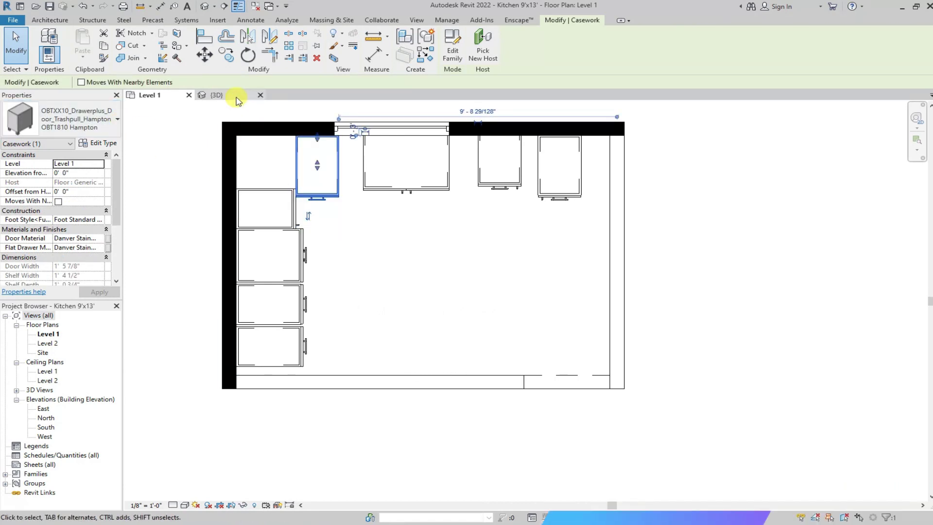
pyautogui.click(233, 97)
pyautogui.press('Escape')
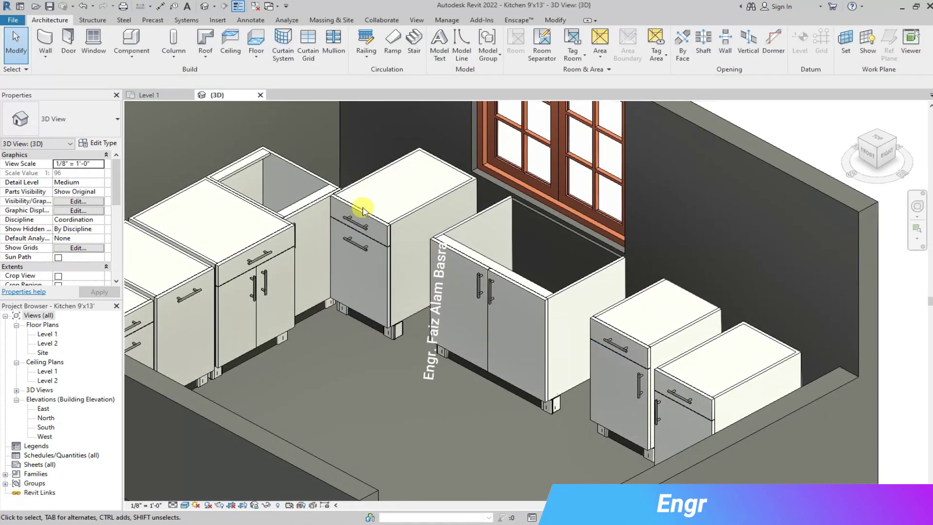
pyautogui.click(369, 228)
pyautogui.press('Escape')
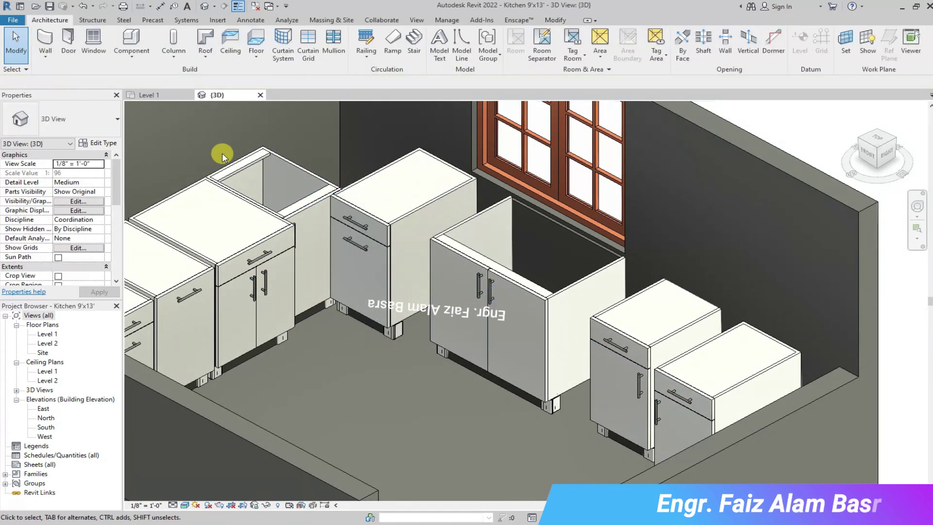
pyautogui.click(311, 210)
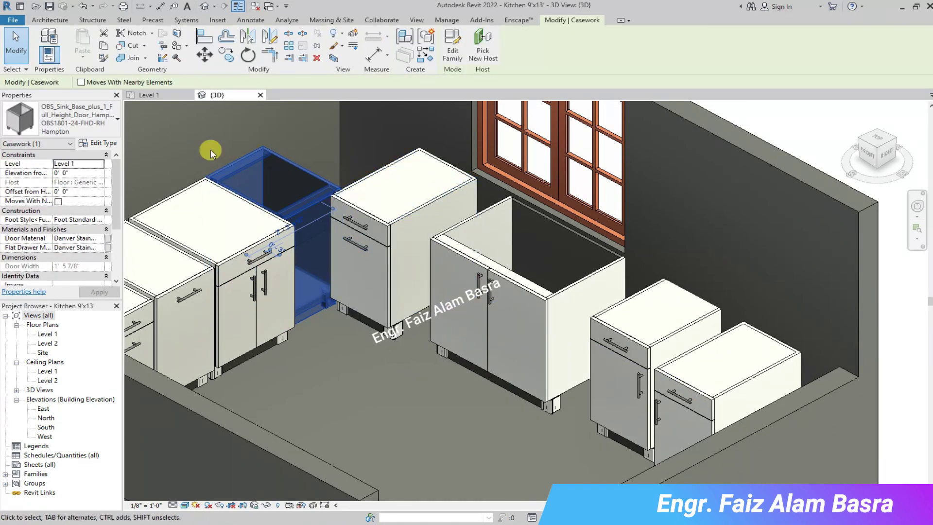
pyautogui.click(370, 219)
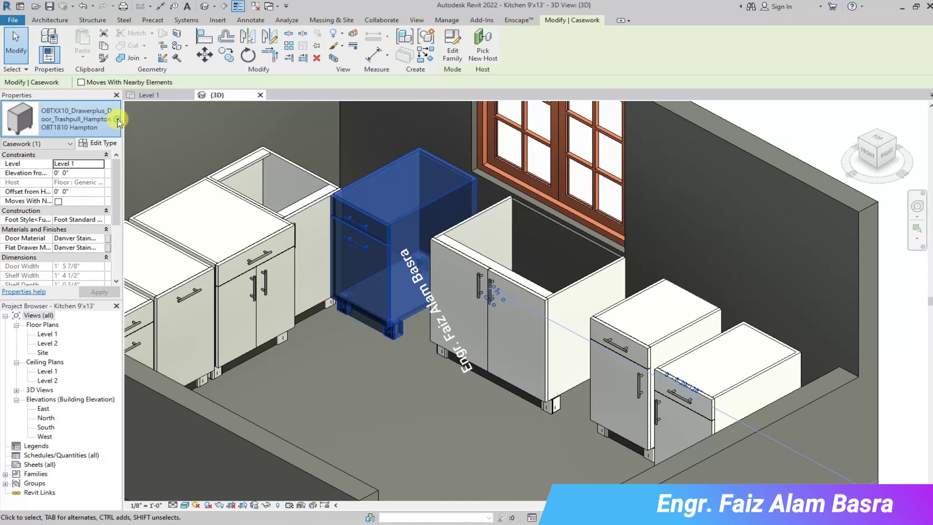
# Change the new drawer cabinet to the OBS1801-FHD-RH Hampton sink base type.
pyautogui.click(115, 129)
pyautogui.scroll(2, 108, 199)
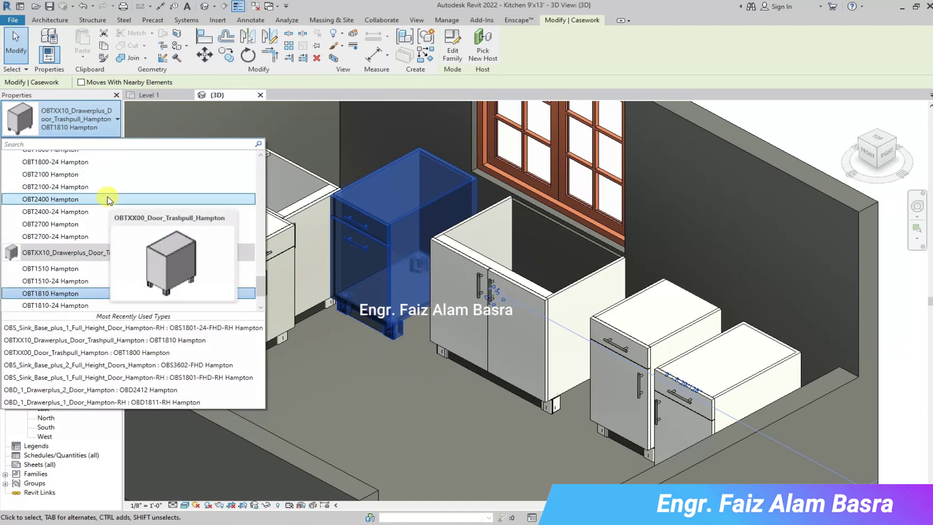
pyautogui.scroll(2, 108, 200)
pyautogui.scroll(3, 108, 200)
pyautogui.scroll(2, 108, 199)
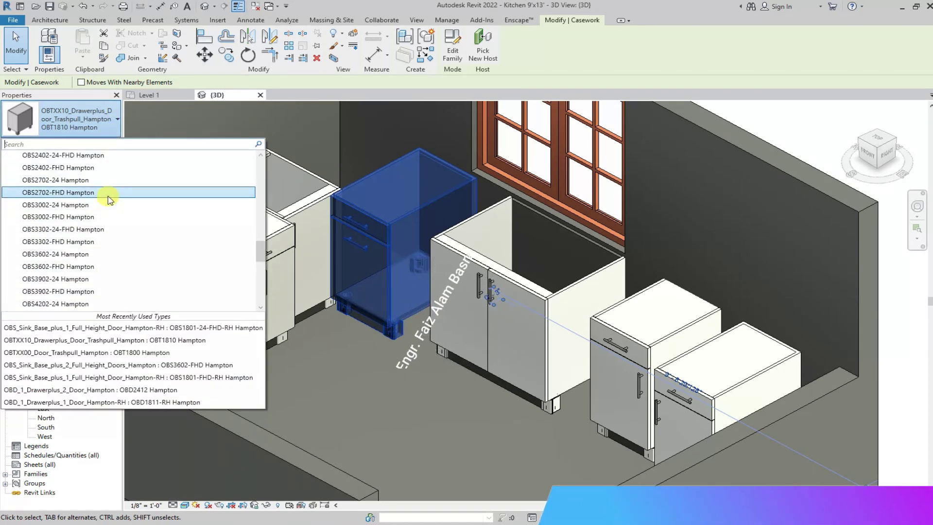
pyautogui.scroll(3, 109, 199)
pyautogui.scroll(2, 109, 199)
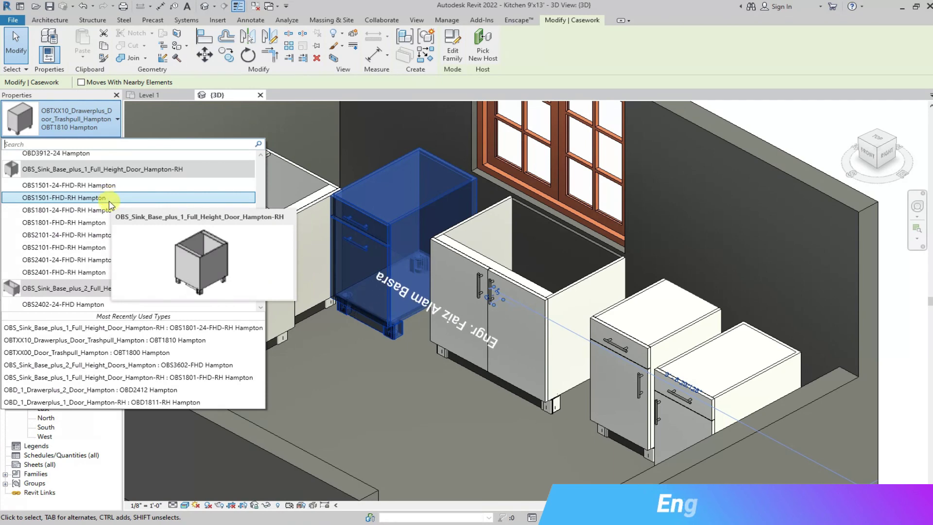
pyautogui.click(111, 209)
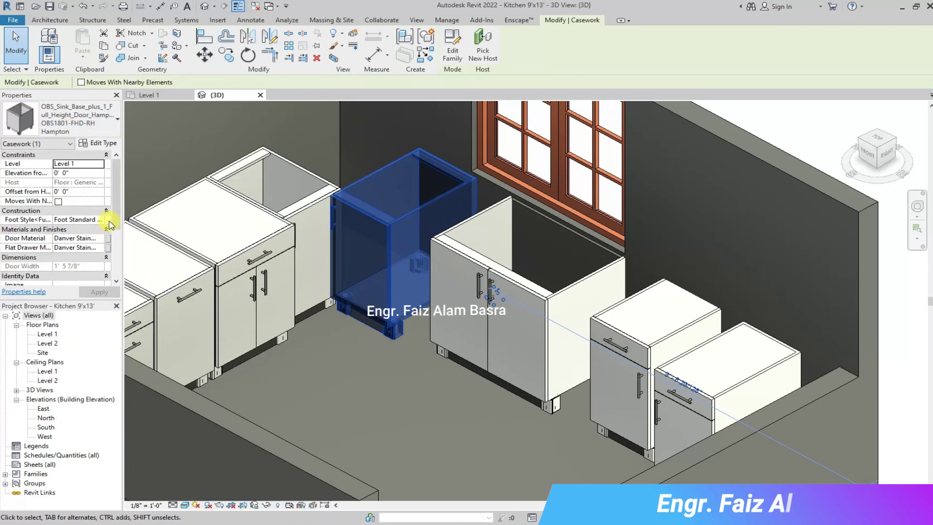
pyautogui.click(365, 335)
pyautogui.click(149, 95)
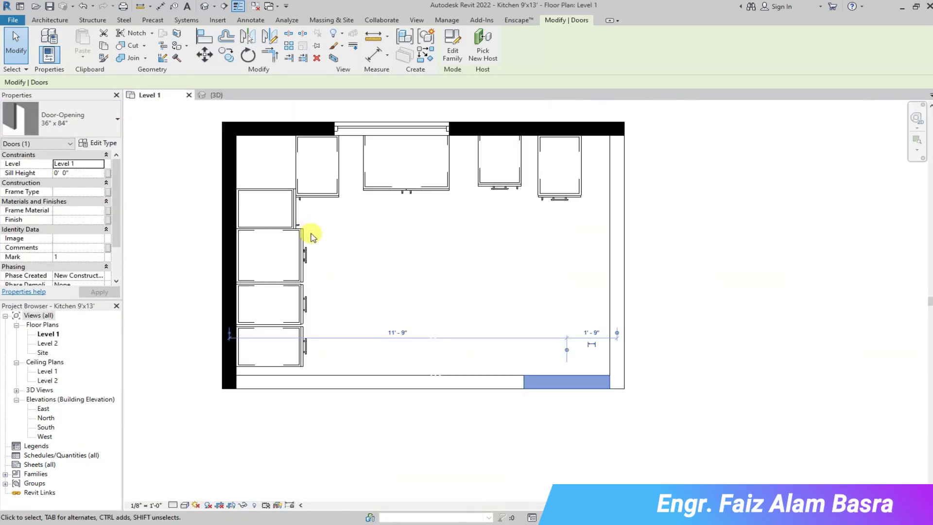
# Change the cabinet beside the corner to the OBS1801-24-FHD-RH sink base type.
pyautogui.scroll(3, 313, 214)
pyautogui.scroll(1, 287, 206)
pyautogui.click(270, 208)
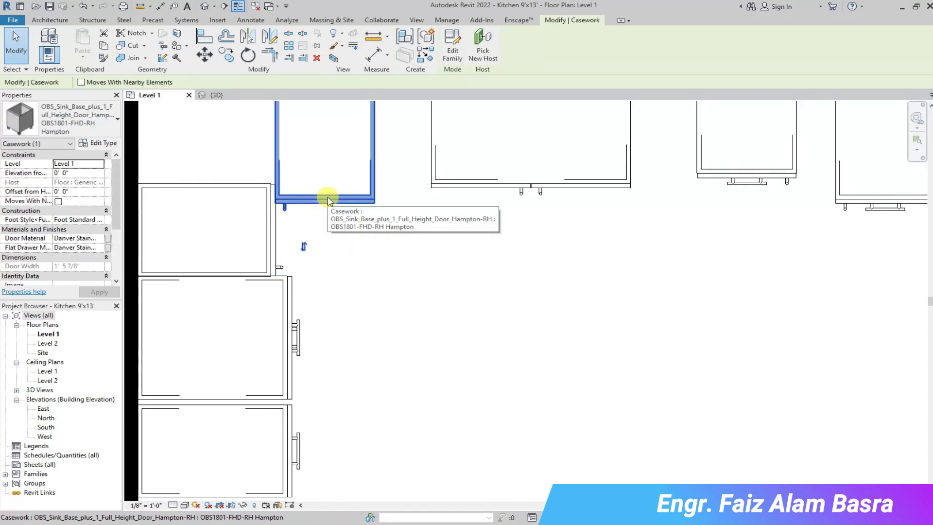
pyautogui.click(117, 119)
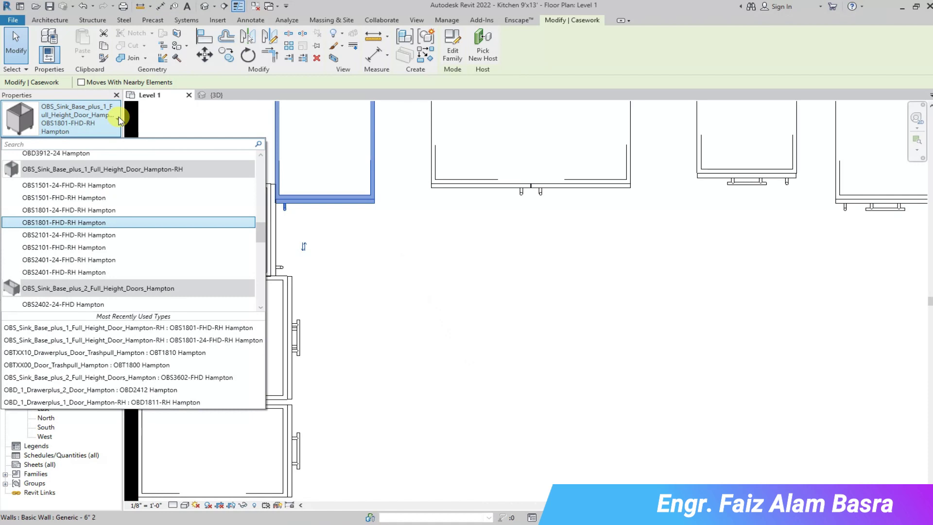
pyautogui.click(100, 212)
pyautogui.scroll(-2, 340, 210)
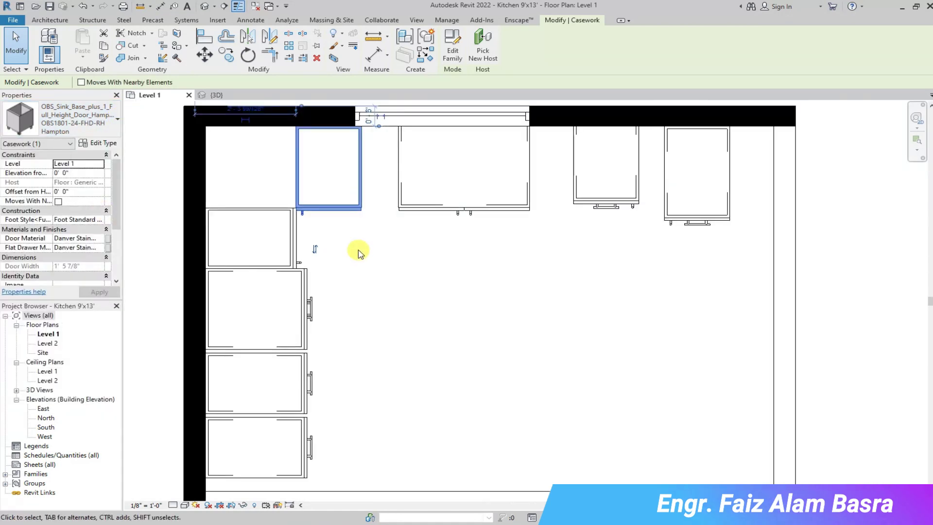
pyautogui.press('Escape')
# In 3D, flip the facing of the new sink base with Space.
pyautogui.scroll(3, 323, 202)
pyautogui.click(214, 95)
pyautogui.scroll(3, 380, 232)
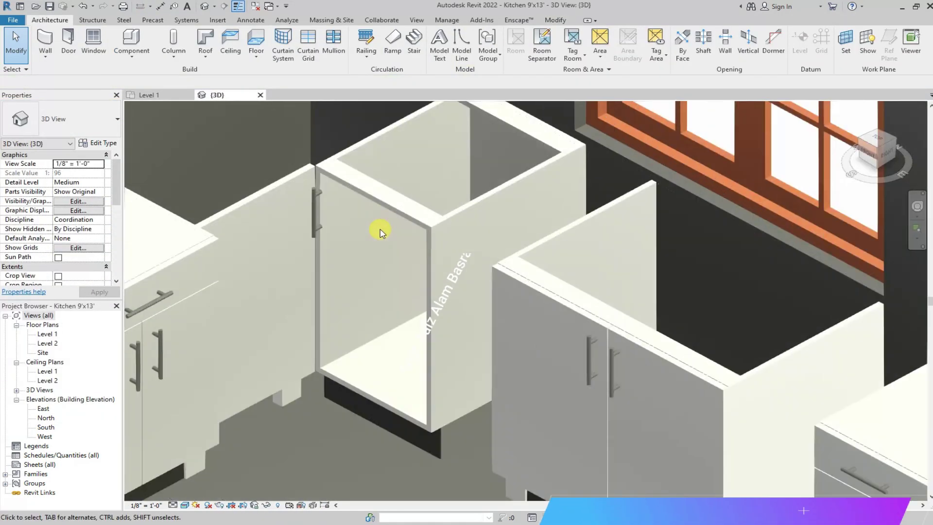
pyautogui.click(427, 230)
pyautogui.press('space')
pyautogui.press('Escape')
pyautogui.scroll(2, 319, 214)
pyautogui.scroll(-1, 333, 176)
pyautogui.scroll(-2, 333, 183)
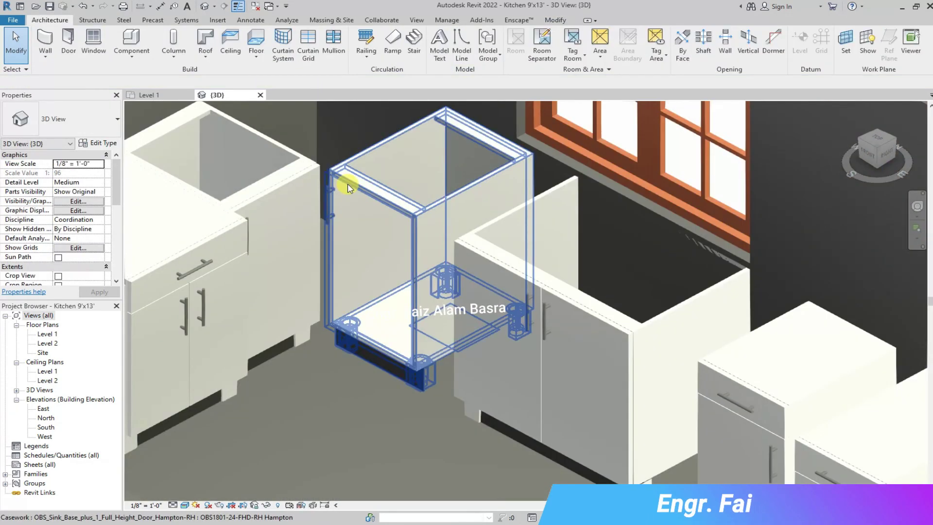
# Inspect the top-wall sink base and left-wall cabinet in Level 1, then return to 3D.
pyautogui.click(145, 94)
pyautogui.scroll(-2, 340, 229)
pyautogui.scroll(2, 332, 226)
pyautogui.scroll(1, 332, 228)
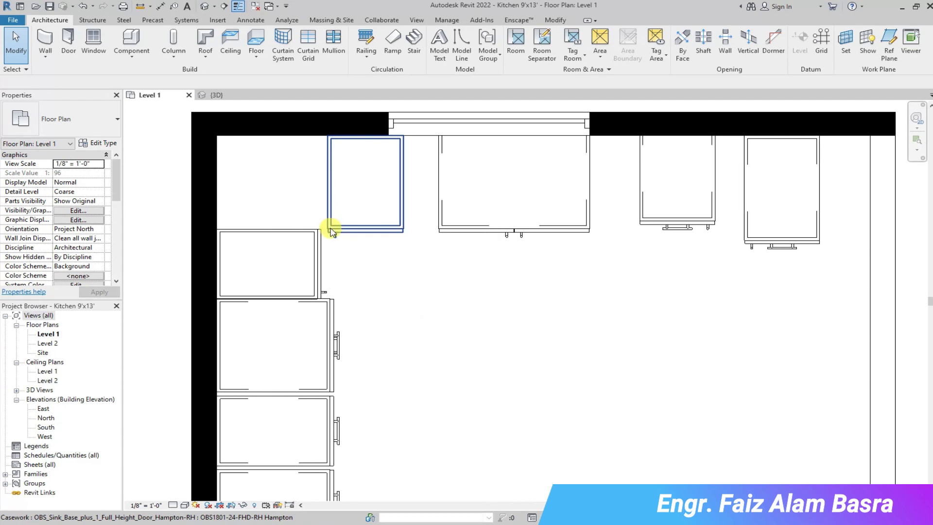
pyautogui.click(333, 233)
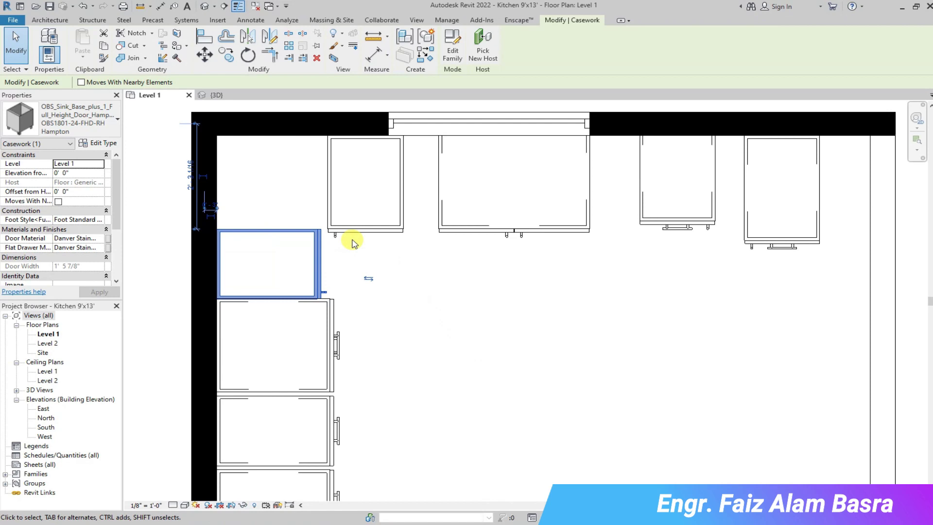
pyautogui.click(319, 241)
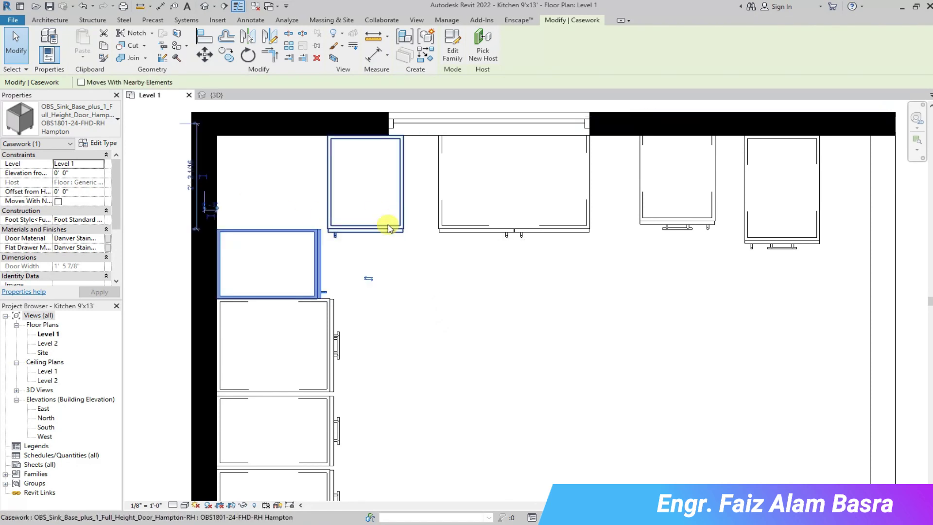
pyautogui.click(365, 265)
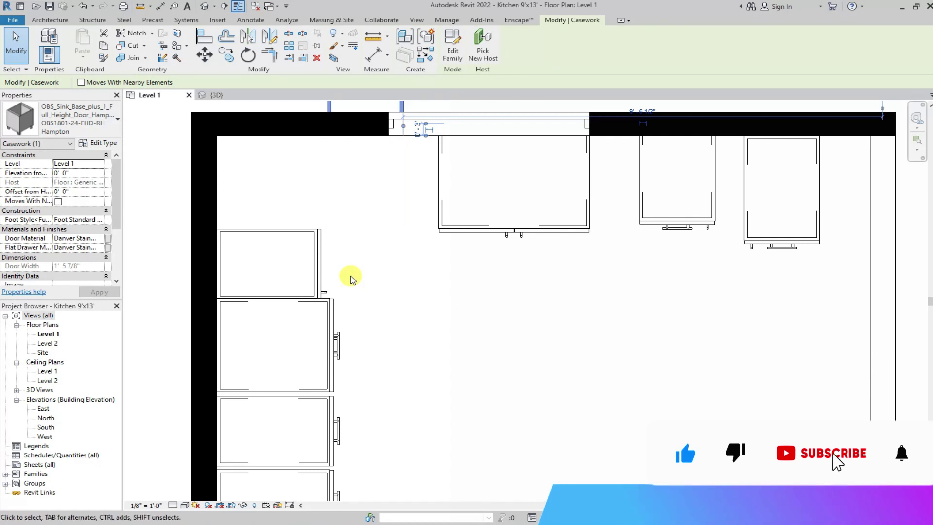
pyautogui.click(88, 7)
pyautogui.click(216, 95)
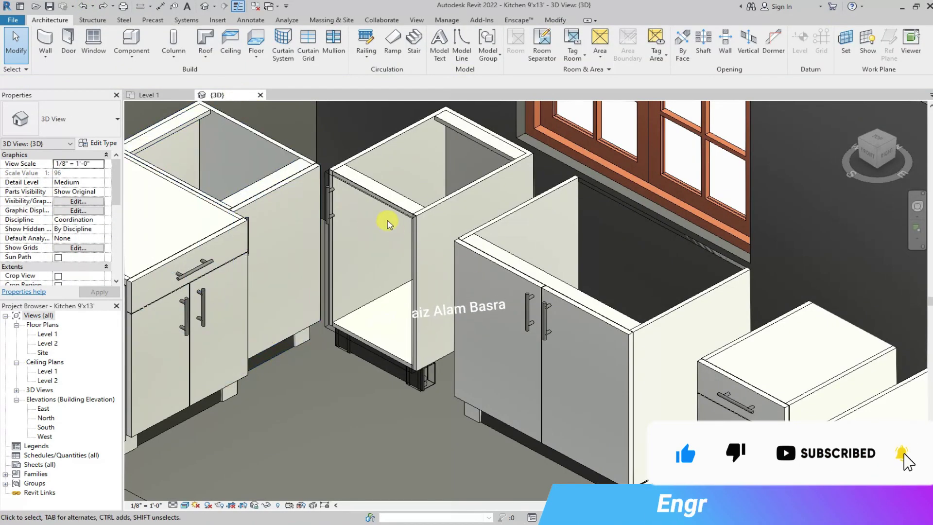
# Change the left sink base cabinet to type OBD2412-24 Hampton.
pyautogui.scroll(2, 350, 204)
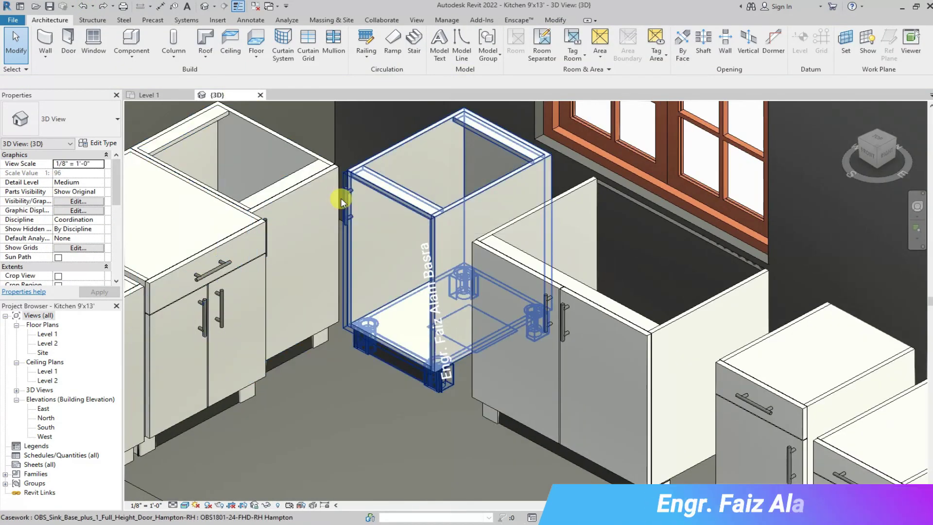
pyautogui.click(242, 195)
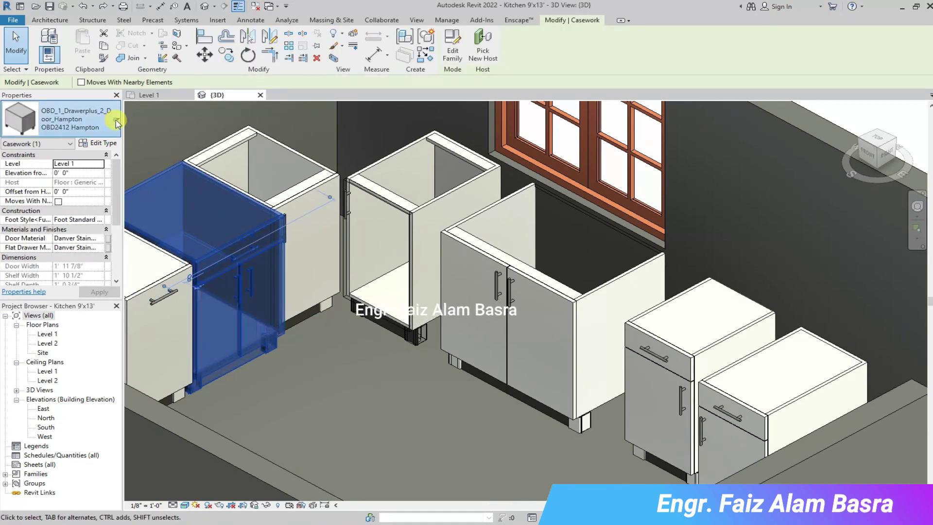
pyautogui.click(117, 122)
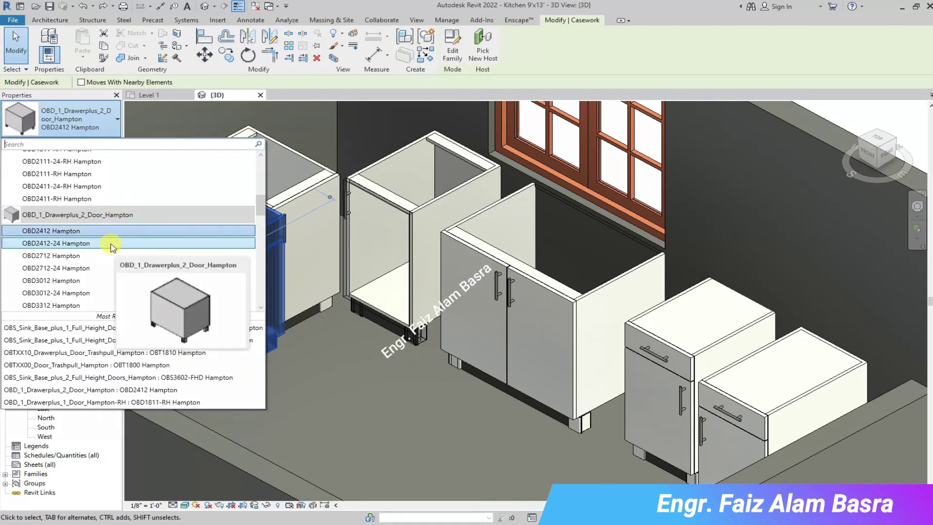
pyautogui.click(112, 243)
pyautogui.click(171, 99)
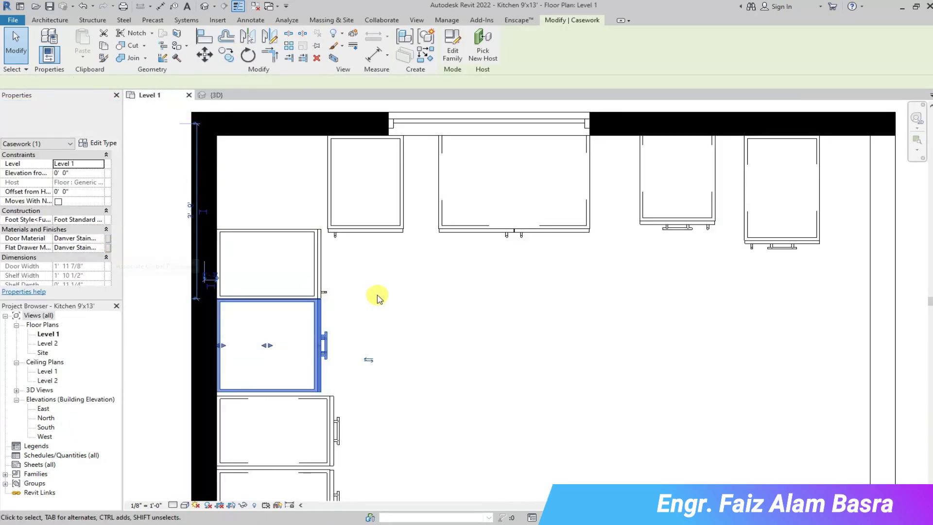
pyautogui.scroll(-3, 377, 298)
pyautogui.scroll(2, 370, 335)
# Set the two left-wall trashpull cabinets to OBT1500-24 and OBT1510-24 Hampton.
pyautogui.click(320, 313)
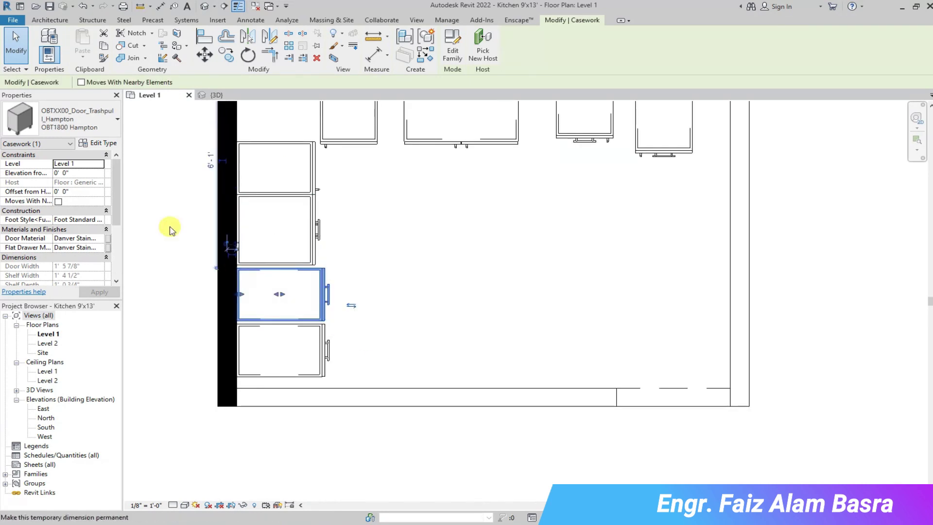
pyautogui.click(118, 120)
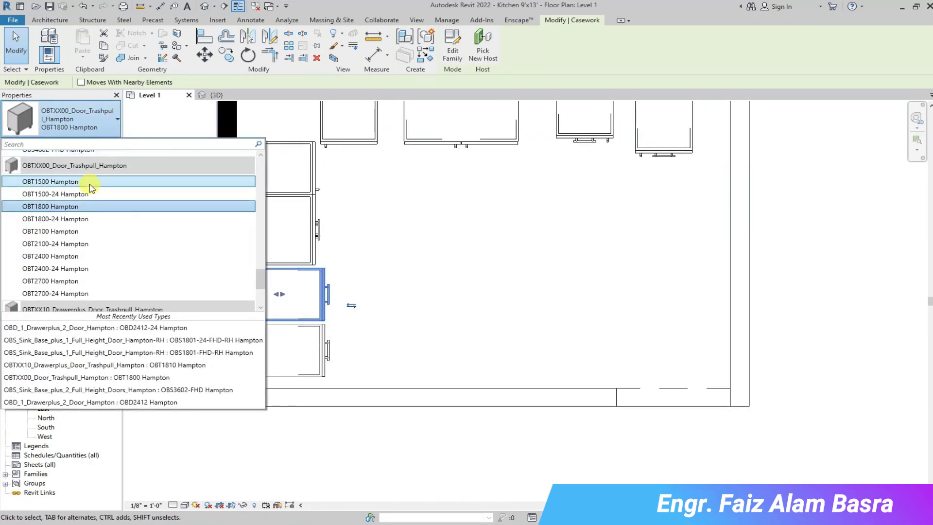
pyautogui.click(185, 191)
pyautogui.click(319, 328)
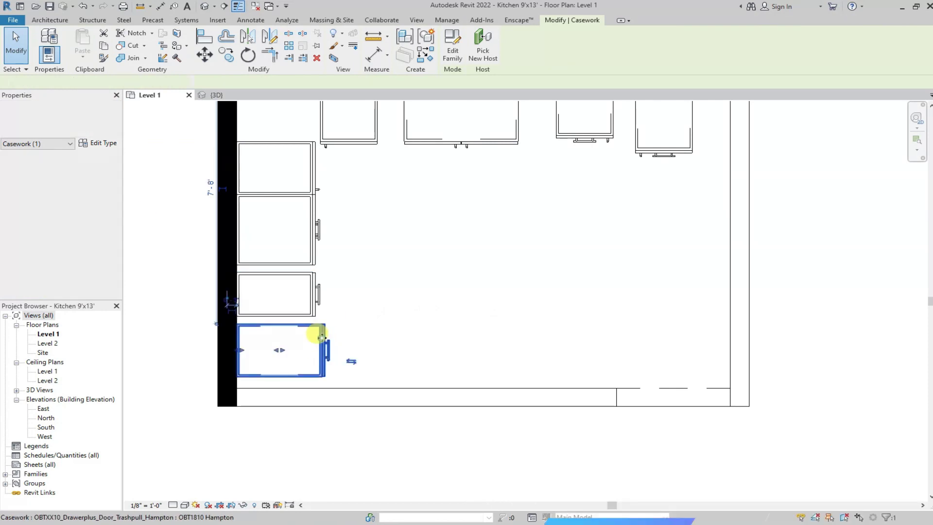
pyautogui.click(118, 120)
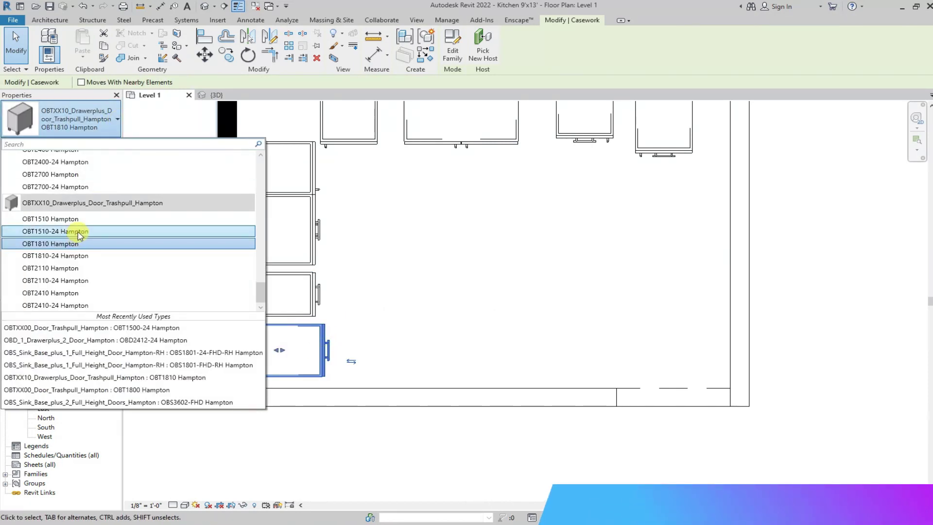
pyautogui.click(174, 232)
pyautogui.press('Escape')
# Shift the sink base slightly right and swap it to OBT1500-24 Hampton.
pyautogui.scroll(-2, 323, 163)
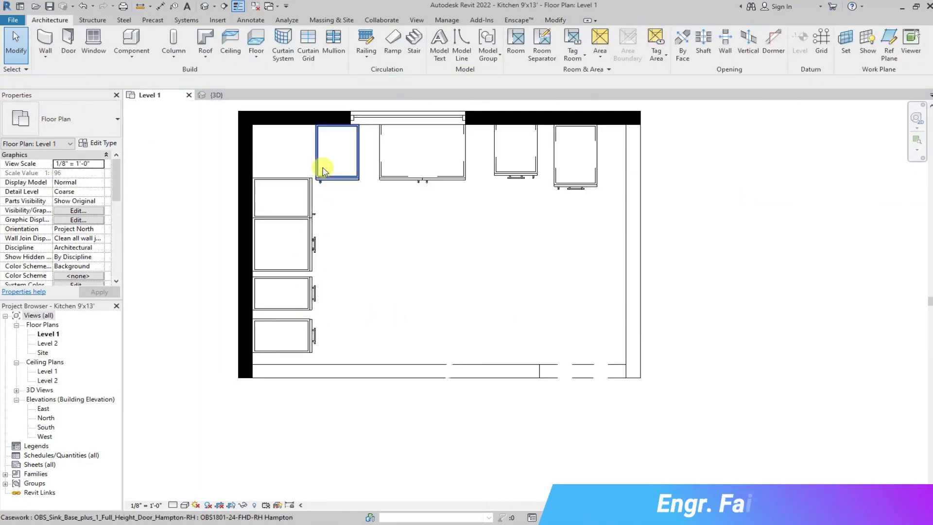
pyautogui.scroll(2, 260, 237)
pyautogui.scroll(2, 508, 172)
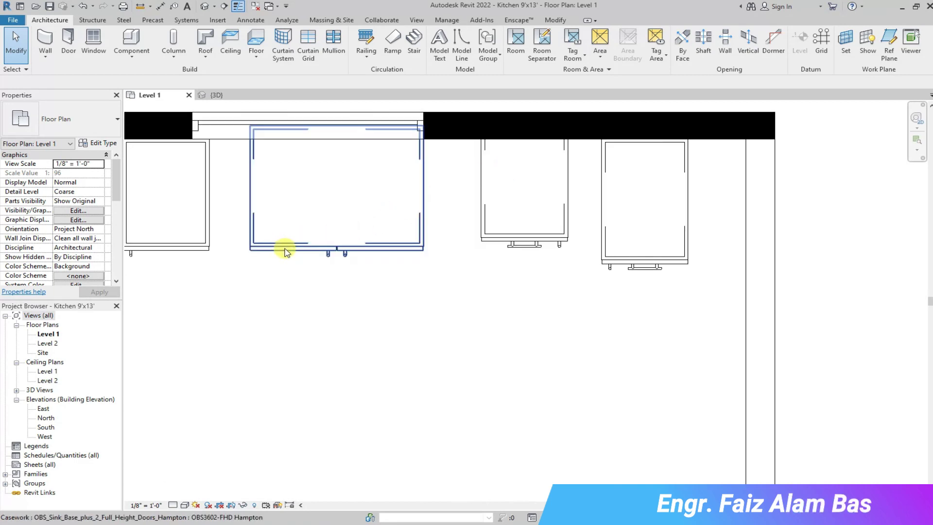
pyautogui.moveTo(290, 252); pyautogui.dragTo(320, 267)
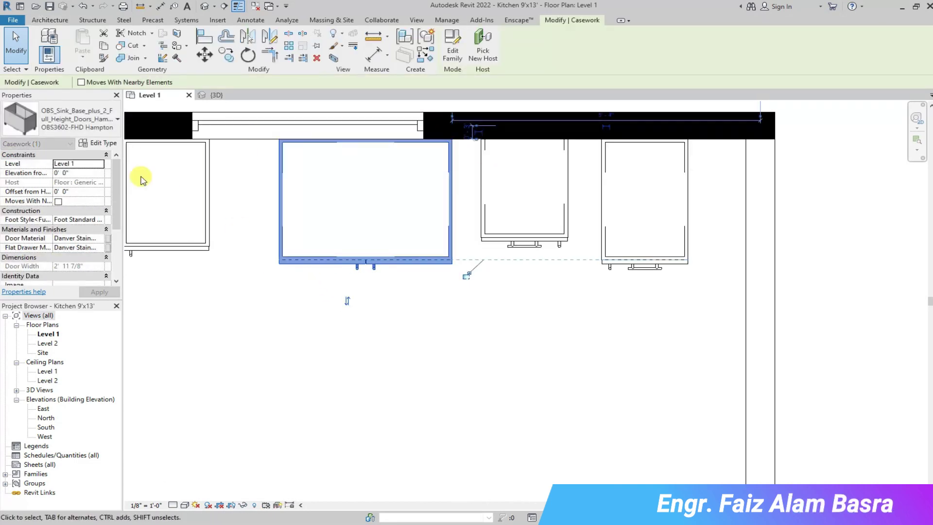
pyautogui.click(121, 121)
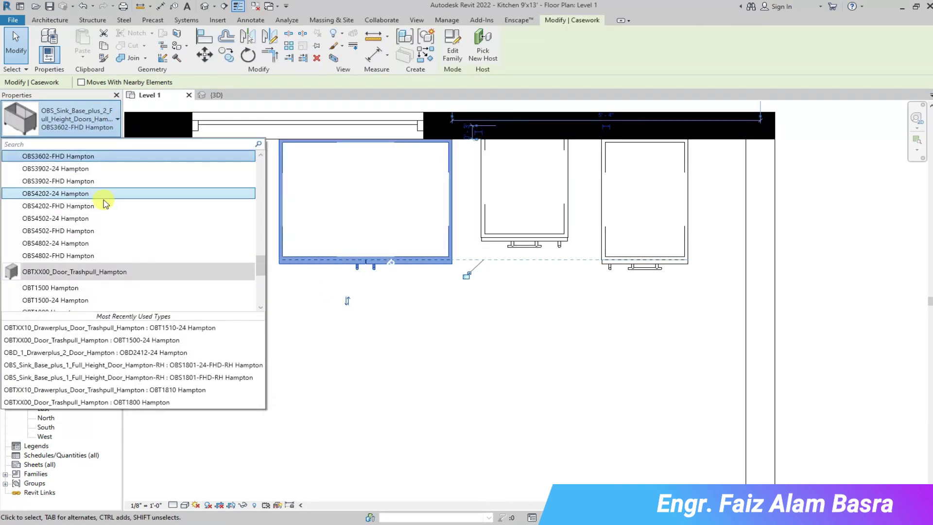
pyautogui.scroll(-1, 116, 258)
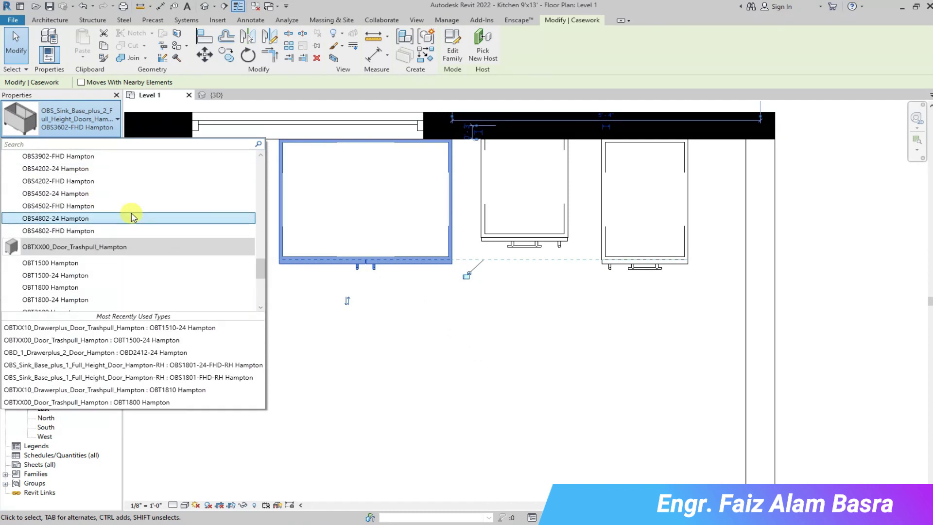
pyautogui.click(107, 275)
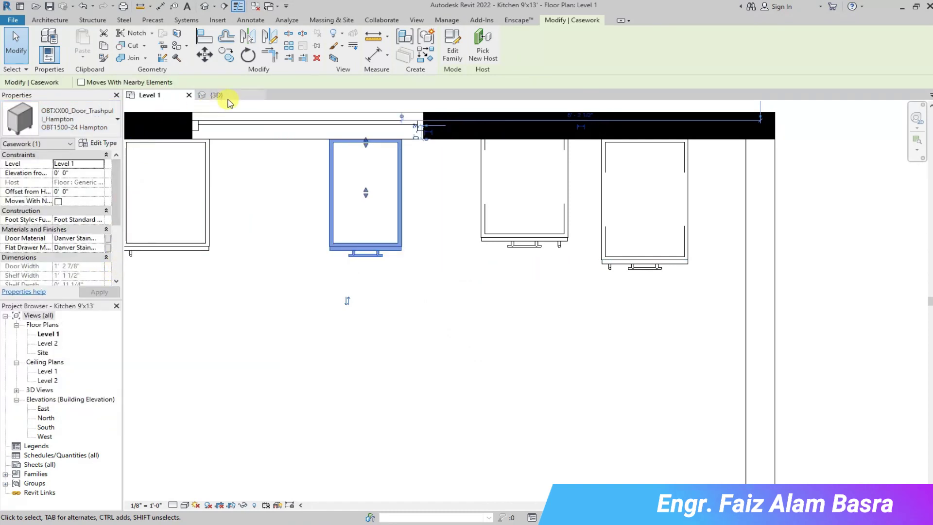
# In 3D, try OBT1800-24, OBT2100, OBT2100-24 and OBT2700-24 on the window-wall cabinet.
pyautogui.click(217, 95)
pyautogui.click(402, 387)
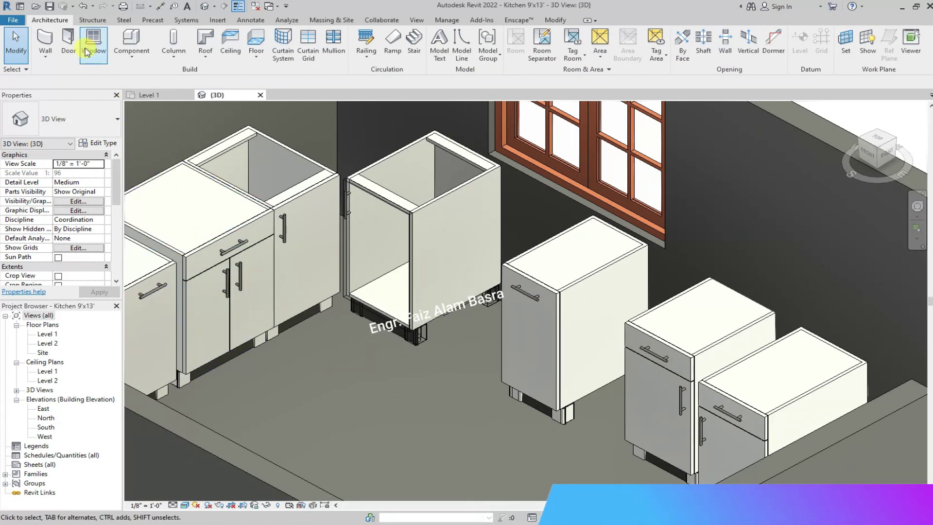
pyautogui.click(567, 267)
pyautogui.click(97, 119)
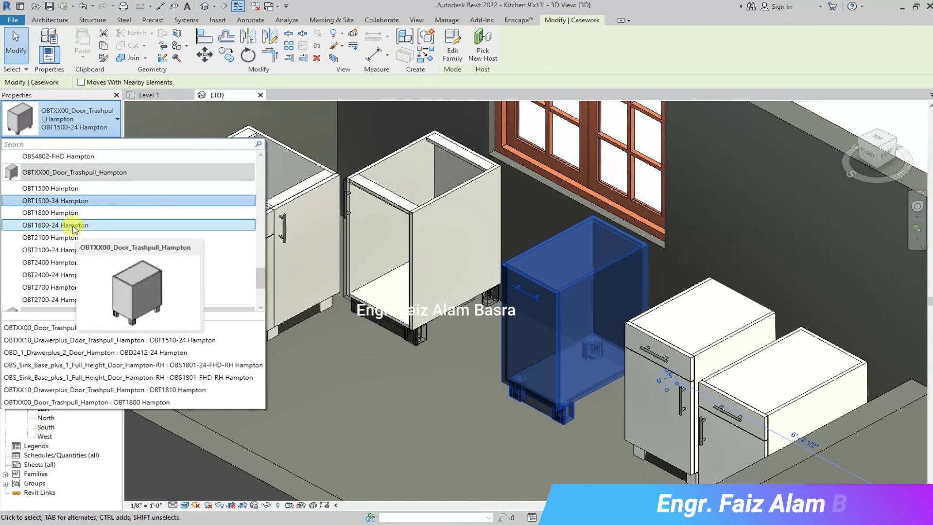
pyautogui.click(73, 226)
pyautogui.click(118, 119)
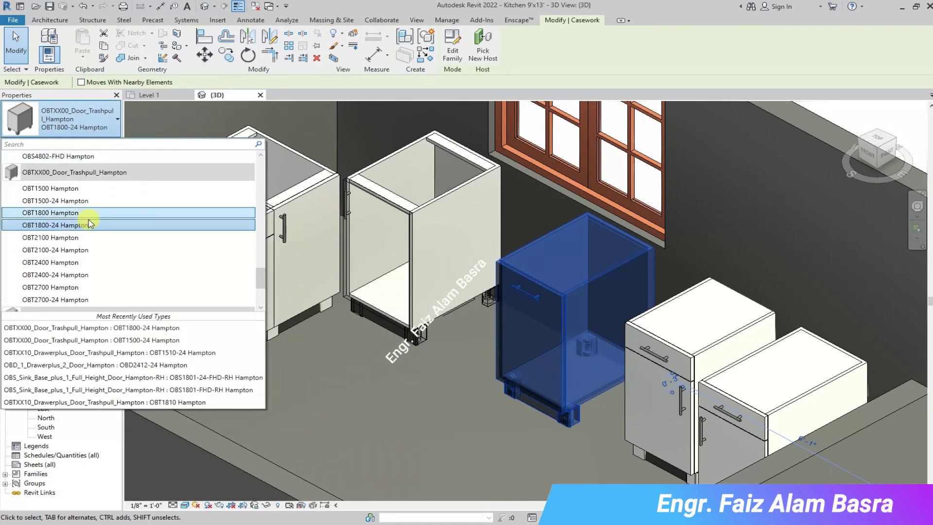
pyautogui.click(77, 241)
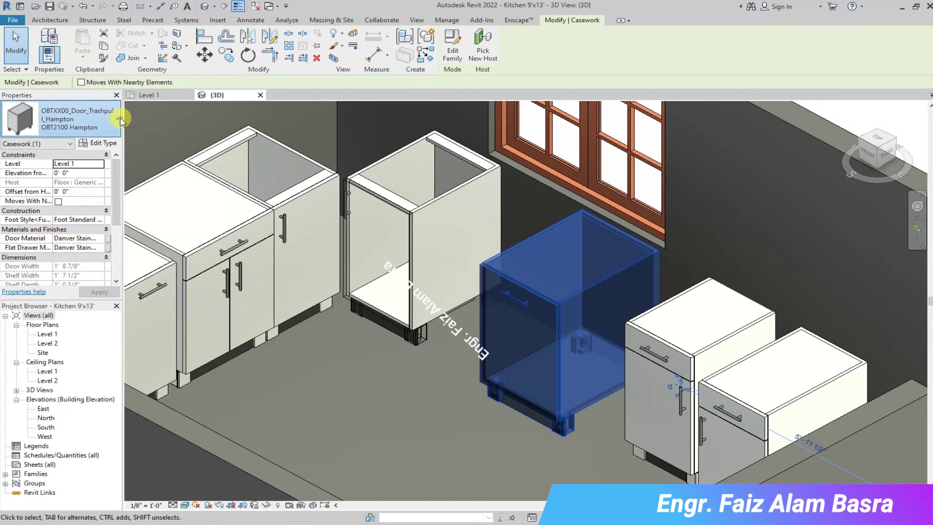
pyautogui.click(97, 119)
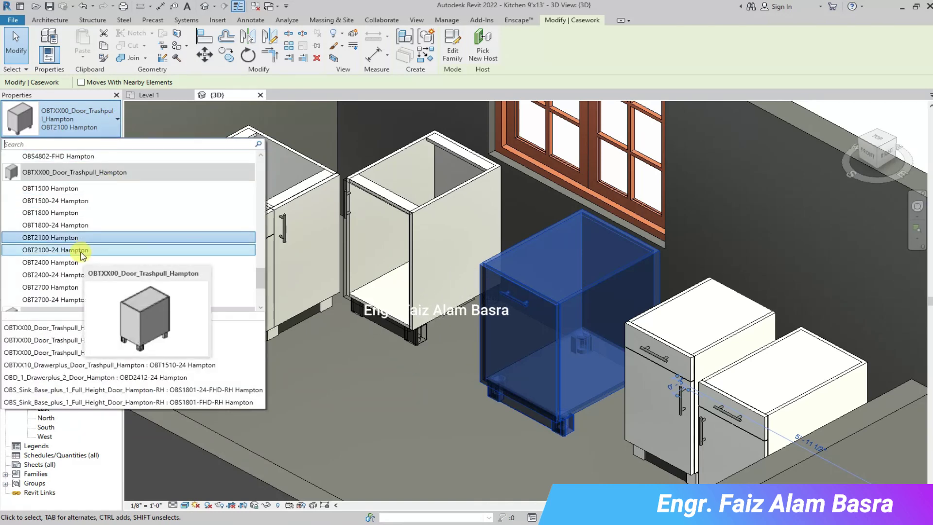
pyautogui.click(83, 253)
pyautogui.click(118, 122)
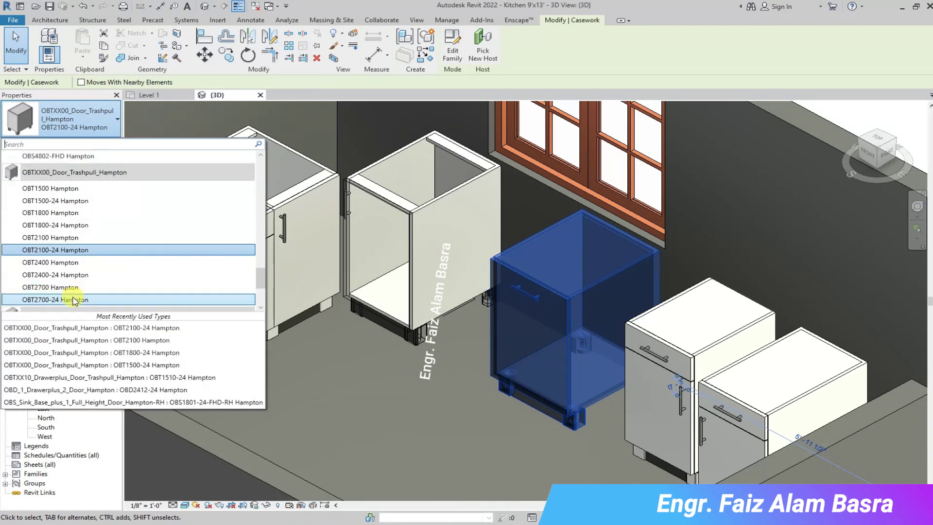
pyautogui.click(74, 297)
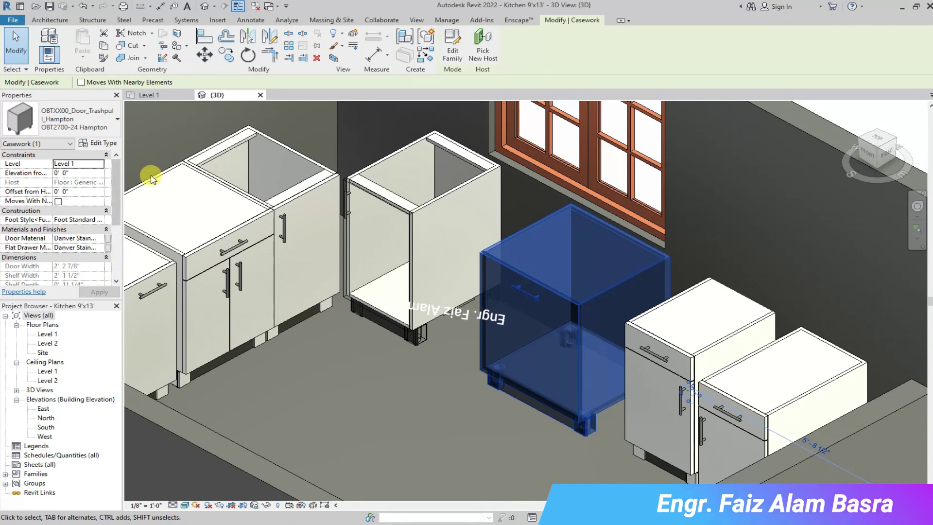
# Undo the type trials back to the wide two-door sink base and return to Level 1.
pyautogui.hotkey('ctrl', 'z')
pyautogui.hotkey('ctrl', 'z')
pyautogui.click(84, 7)
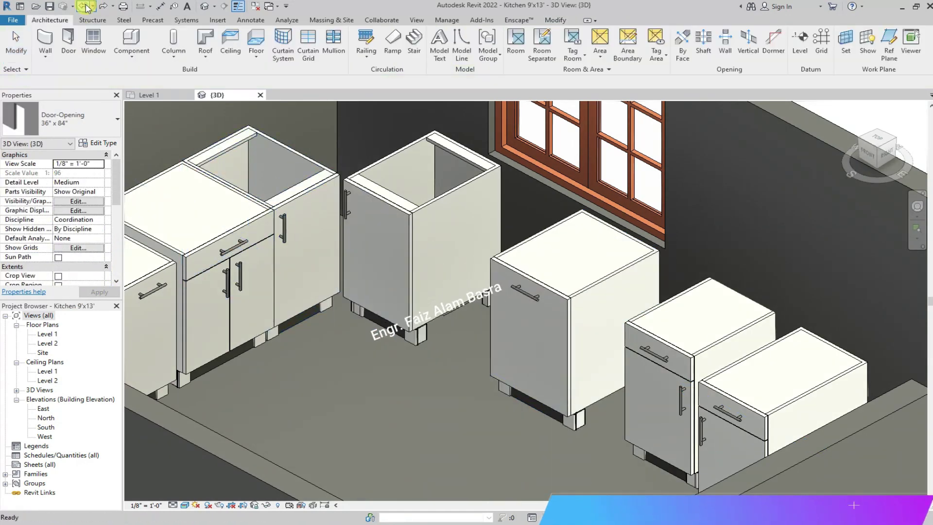
pyautogui.click(84, 7)
pyautogui.click(496, 272)
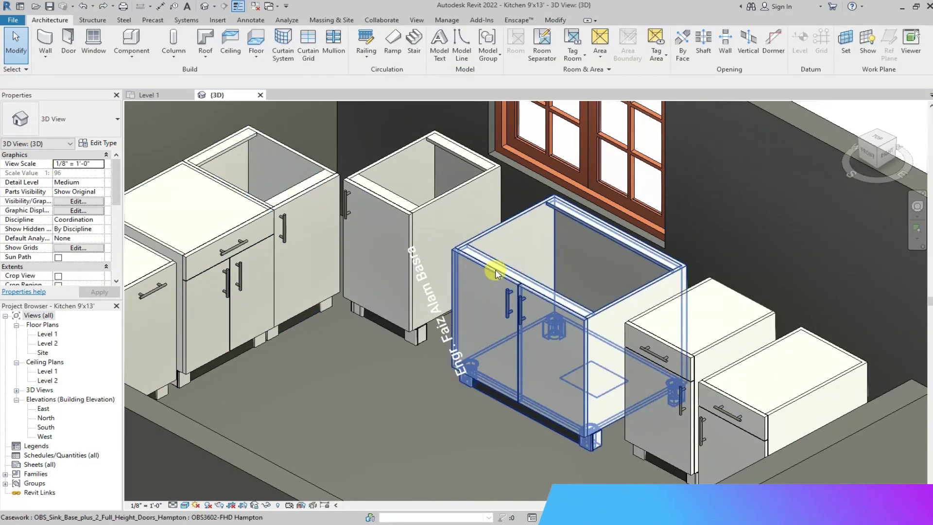
pyautogui.click(117, 120)
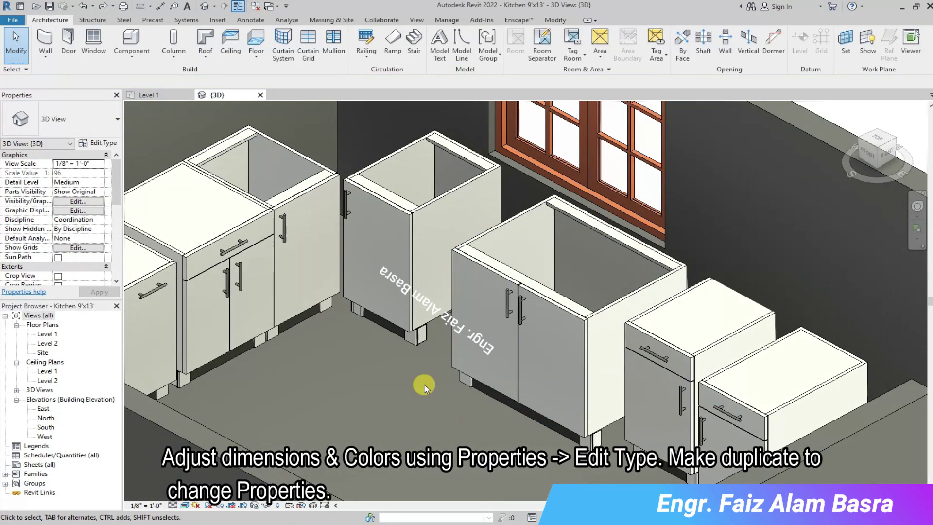
pyautogui.scroll(3, 348, 180)
pyautogui.scroll(2, 266, 221)
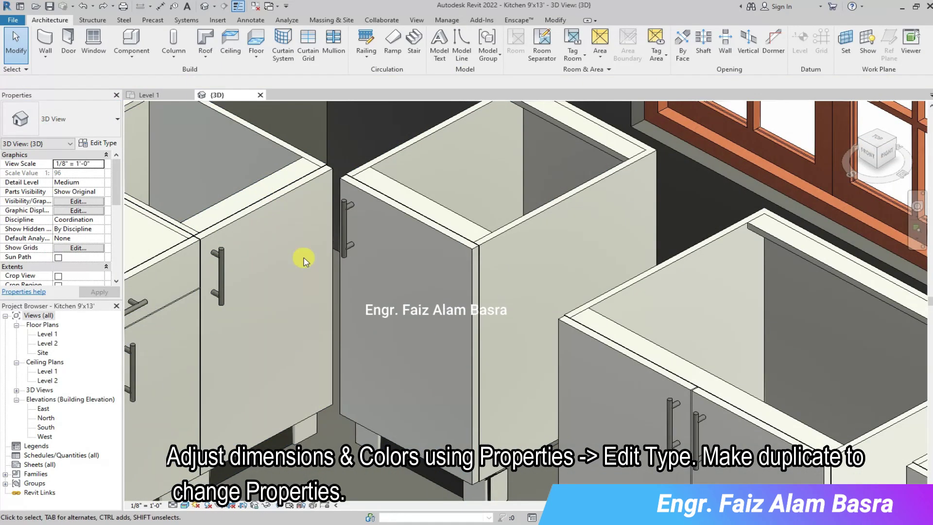
pyautogui.scroll(-3, 309, 259)
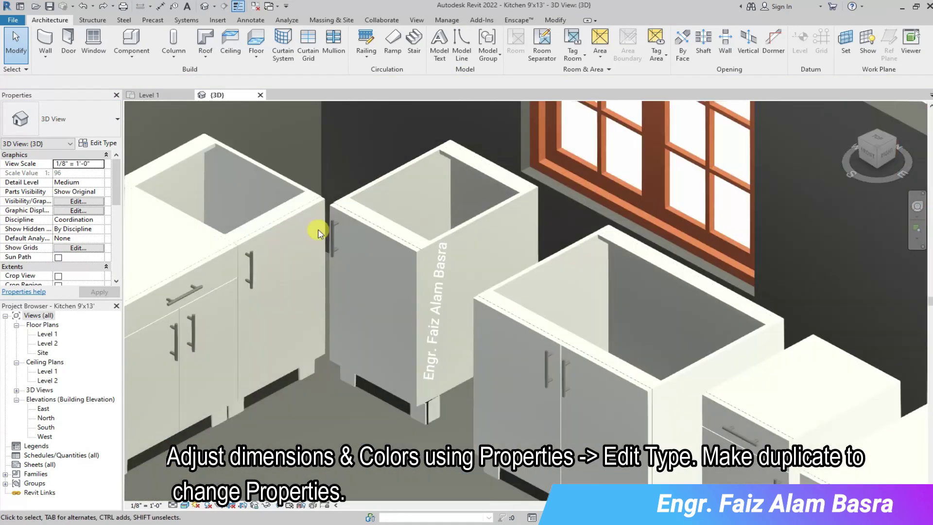
pyautogui.click(170, 94)
pyautogui.scroll(-2, 493, 284)
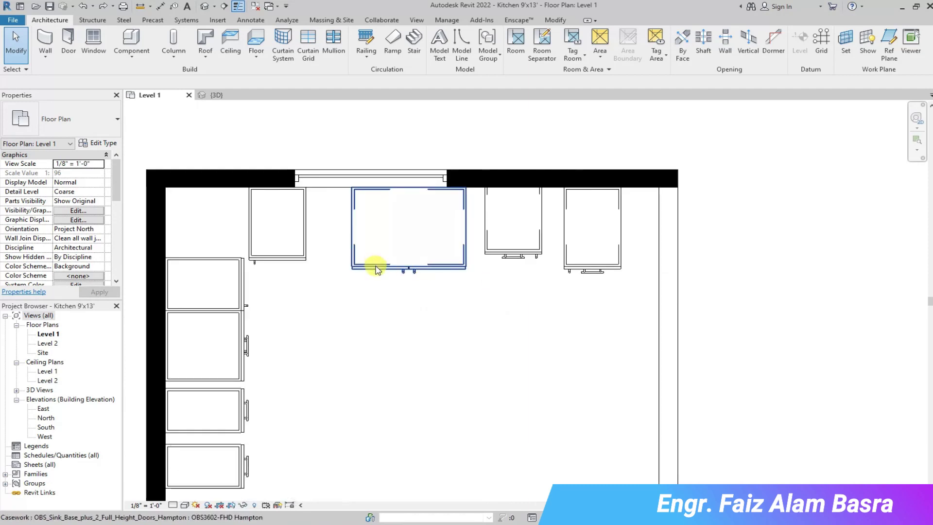
# Slide the top-left cabinet against the sink base and move the upper left-wall cabinet down.
pyautogui.click(388, 262)
pyautogui.click(302, 253)
pyautogui.moveTo(306, 254); pyautogui.dragTo(362, 258)
pyautogui.scroll(-2, 276, 245)
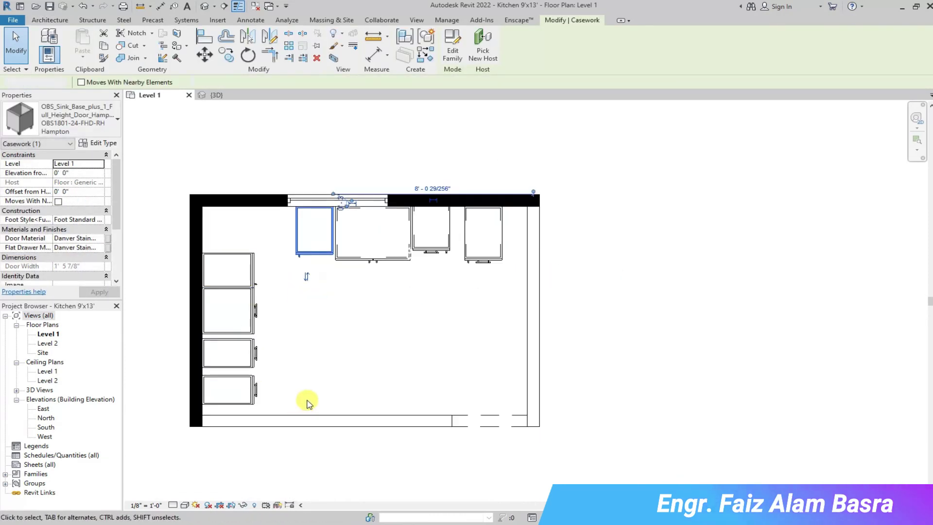
pyautogui.moveTo(306, 408); pyautogui.dragTo(241, 313)
pyautogui.scroll(3, 246, 343)
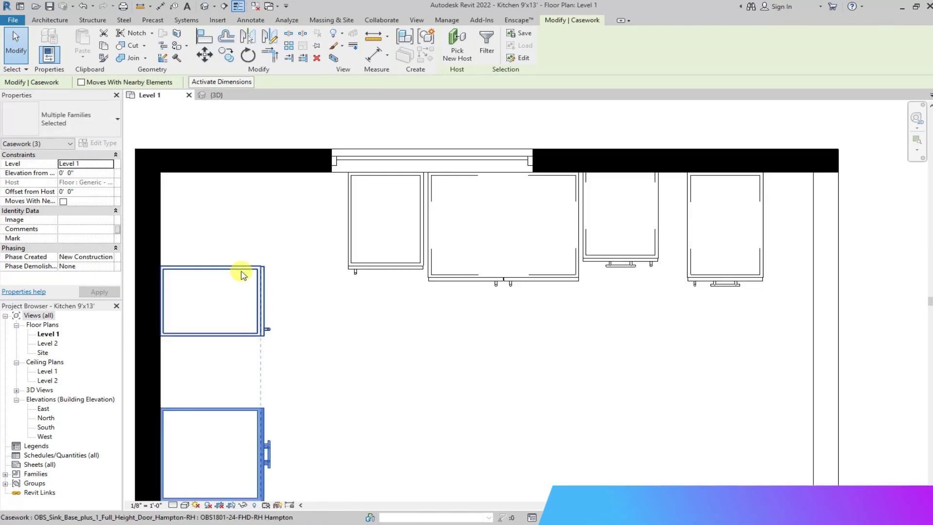
pyautogui.click(243, 274)
pyautogui.moveTo(240, 281); pyautogui.dragTo(240, 301)
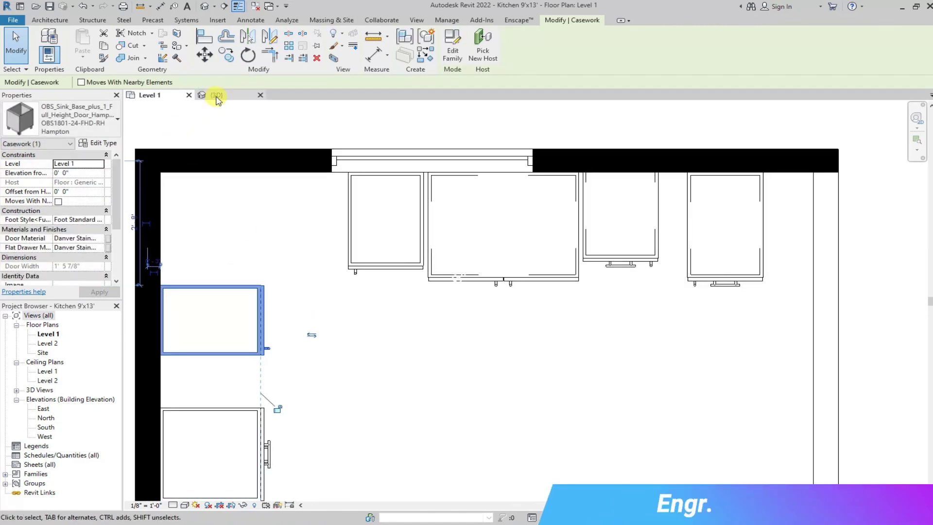
# Load the OFF_Corner Hampton corner cabinet family from the Hampton folder.
pyautogui.click(49, 20)
pyautogui.click(125, 37)
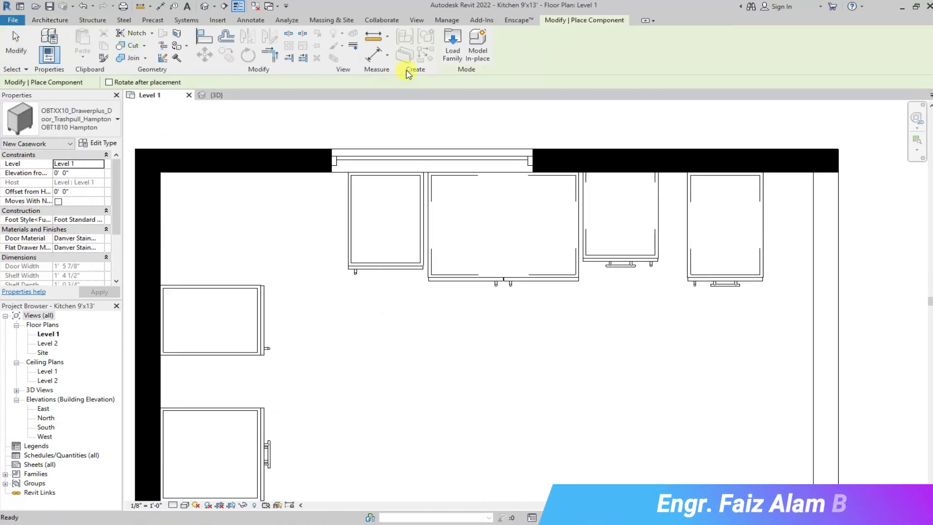
pyautogui.click(452, 49)
pyautogui.click(736, 268)
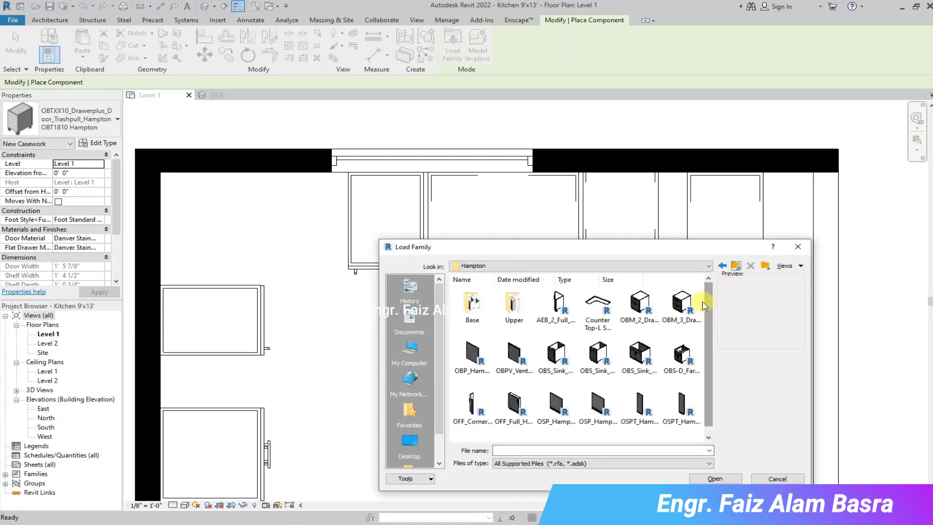
pyautogui.scroll(-1, 593, 322)
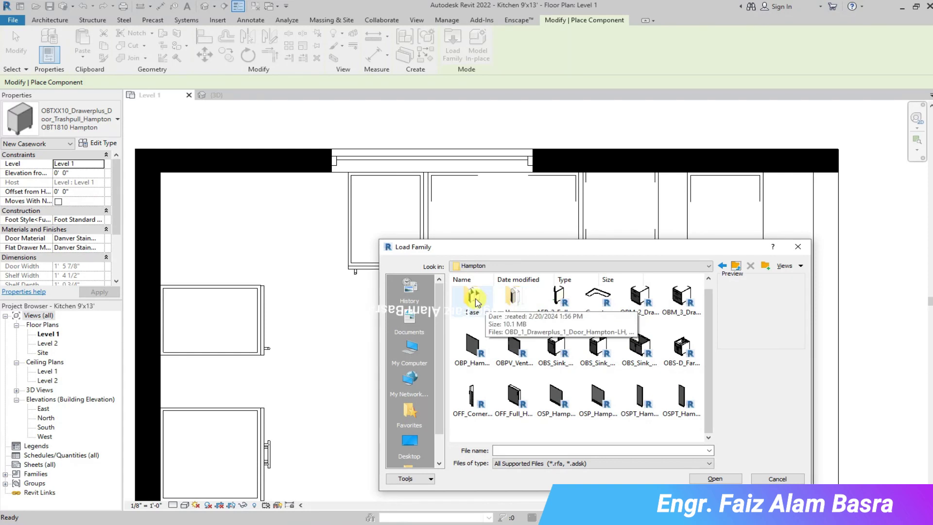
pyautogui.click(474, 399)
pyautogui.click(724, 480)
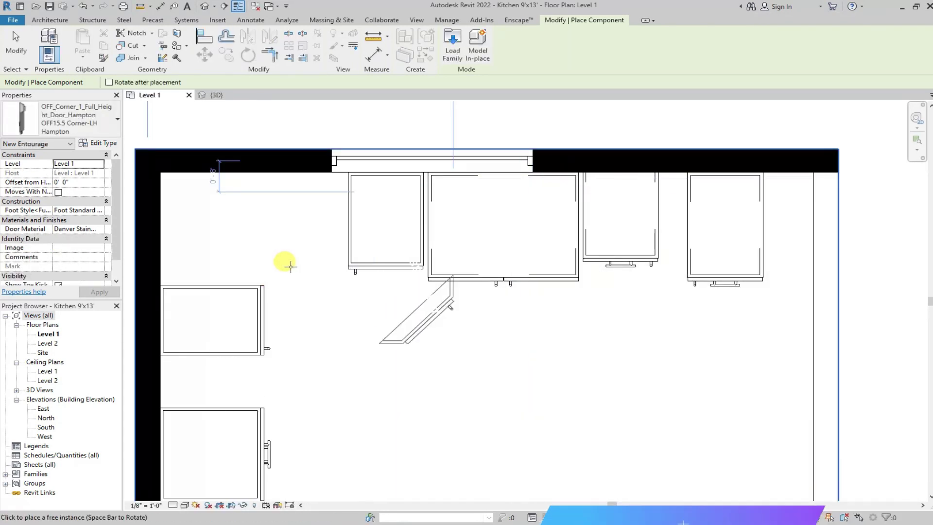
# Place the corner cabinet rotated 90° in the upper-left corner.
pyautogui.press('space')
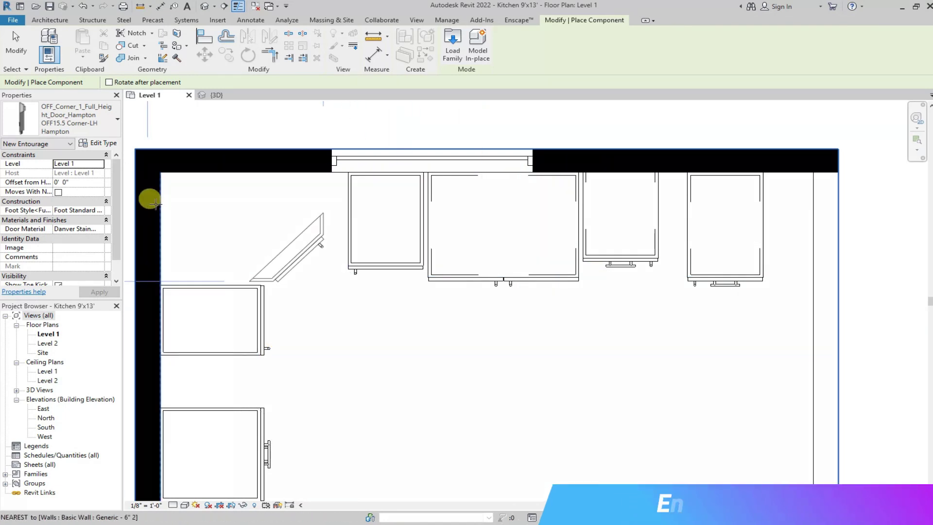
pyautogui.scroll(-2, 277, 223)
pyautogui.scroll(-2, 242, 194)
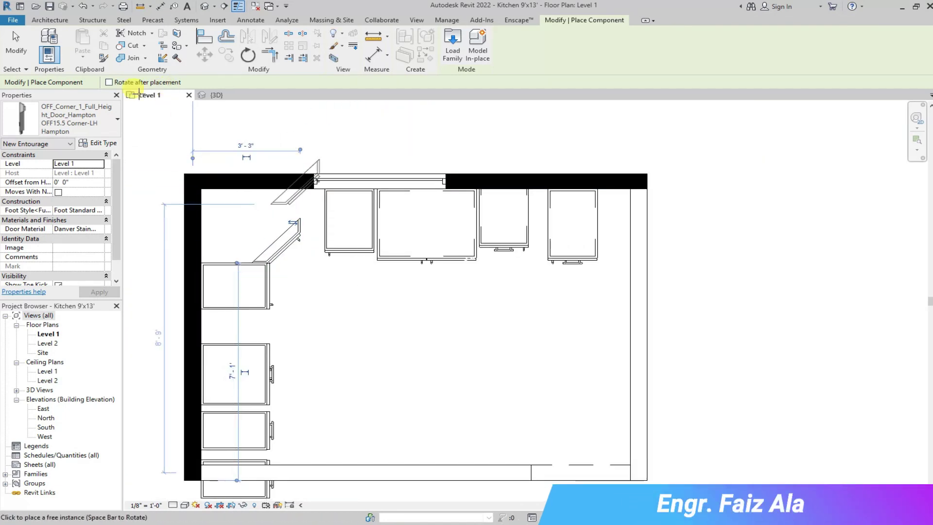
pyautogui.press('Escape')
pyautogui.press('Escape')
pyautogui.scroll(3, 311, 214)
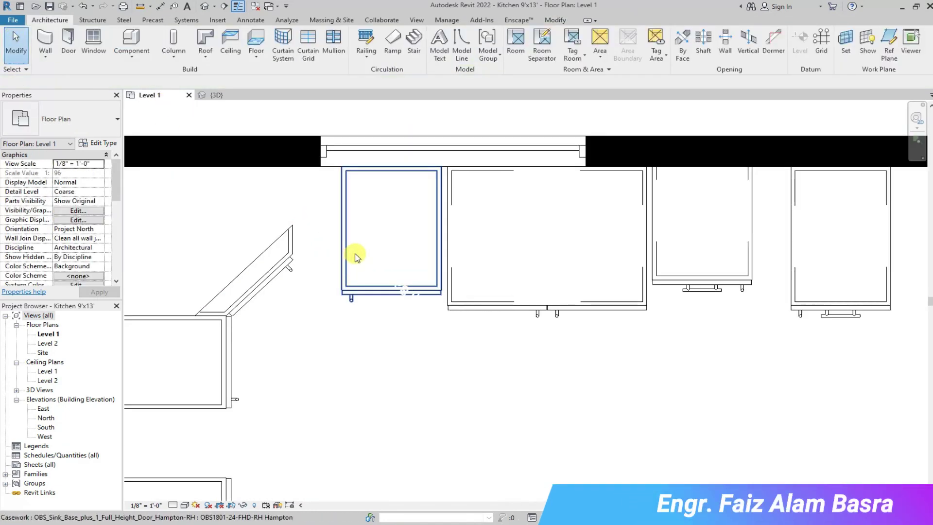
# Align the sink base, left-wall cabinet and corner cabinet around the corner.
pyautogui.moveTo(343, 256); pyautogui.dragTo(284, 313)
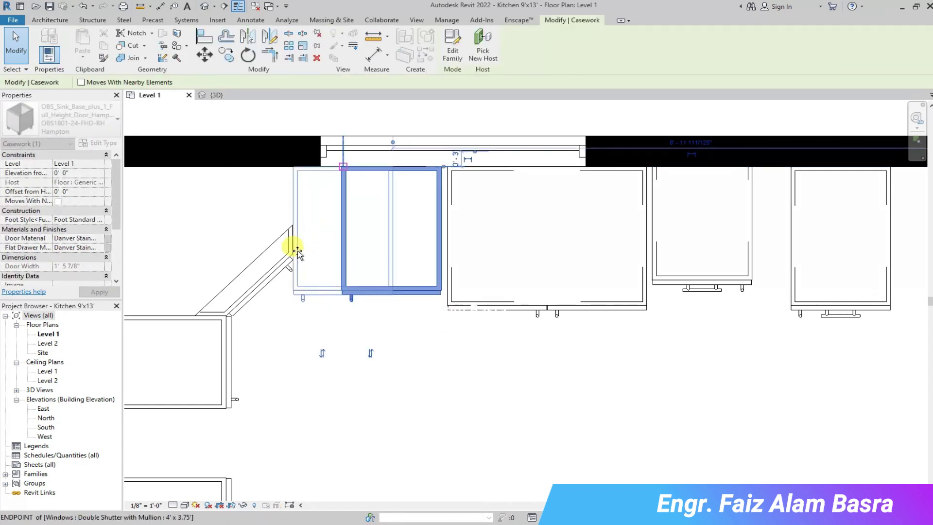
pyautogui.moveTo(278, 312); pyautogui.dragTo(292, 307, button='middle')
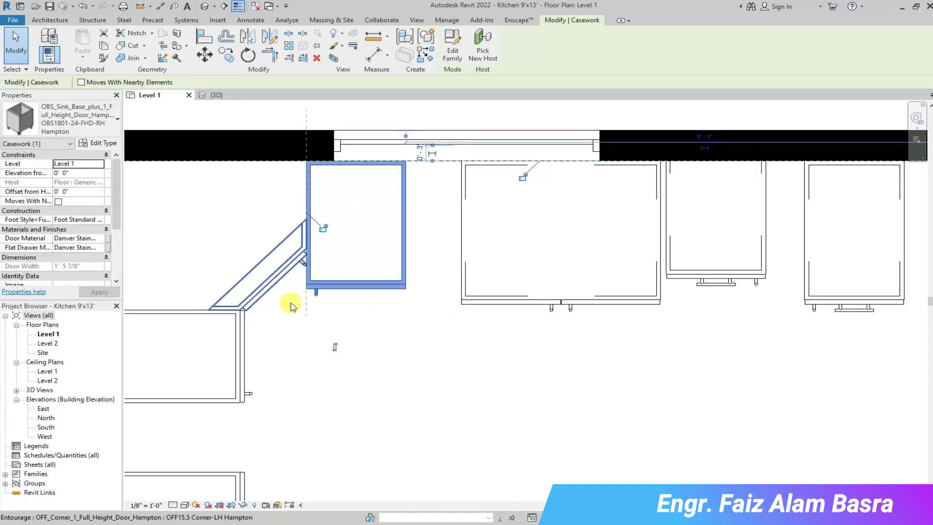
pyautogui.moveTo(232, 355); pyautogui.dragTo(239, 410)
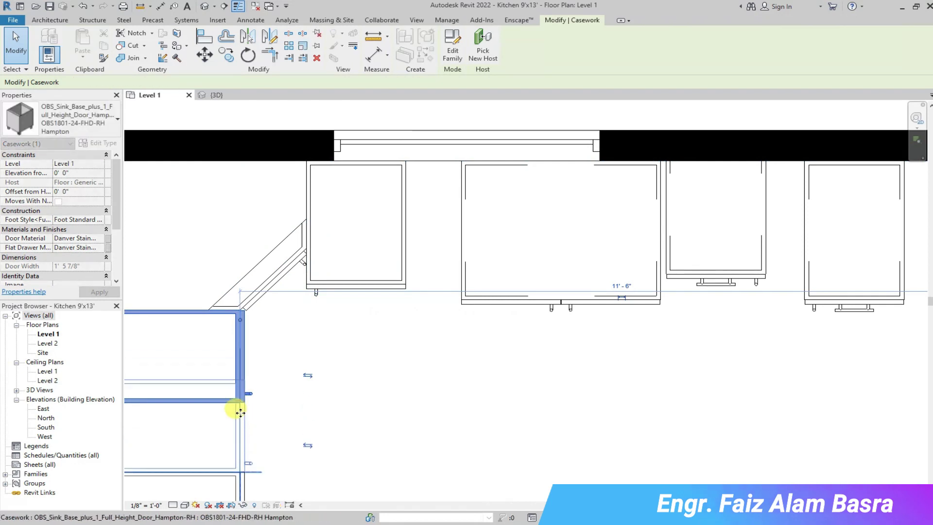
pyautogui.moveTo(250, 302); pyautogui.dragTo(241, 334)
pyautogui.scroll(5, 313, 291)
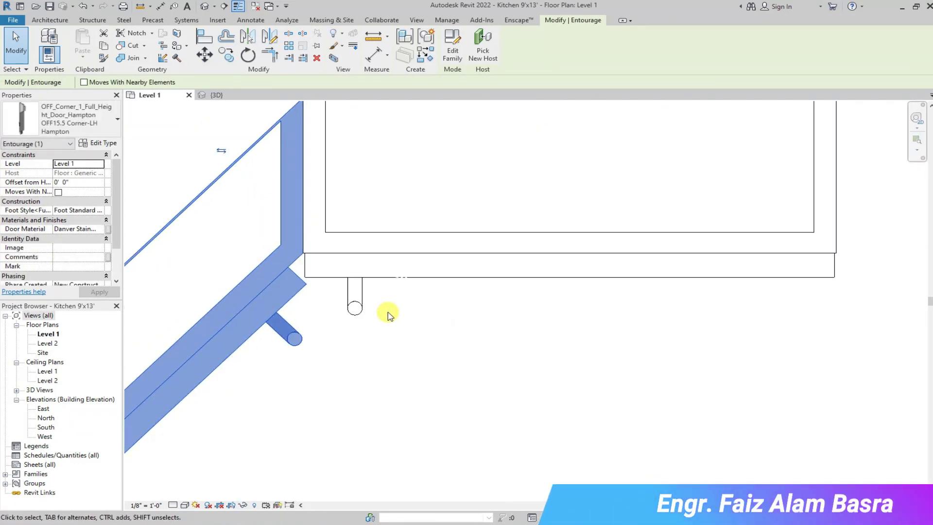
pyautogui.click(416, 318)
pyautogui.click(216, 94)
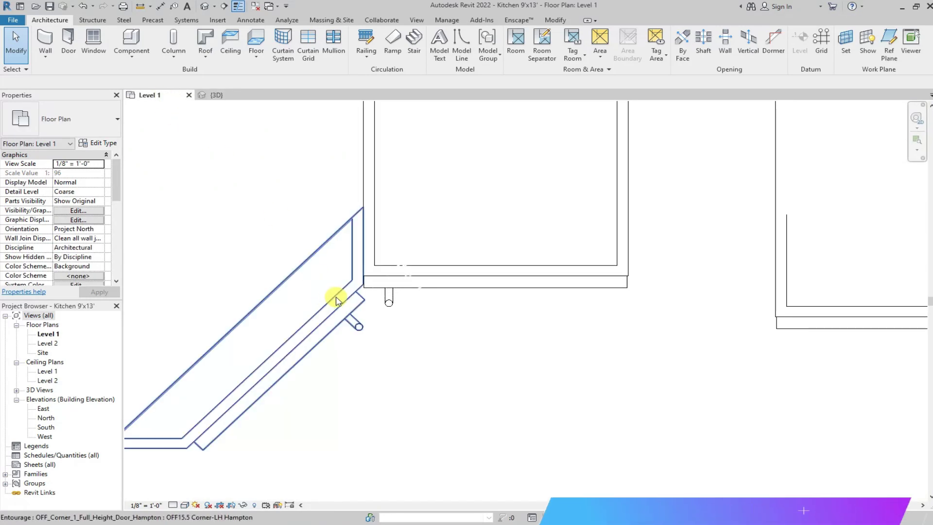
pyautogui.scroll(3, 384, 302)
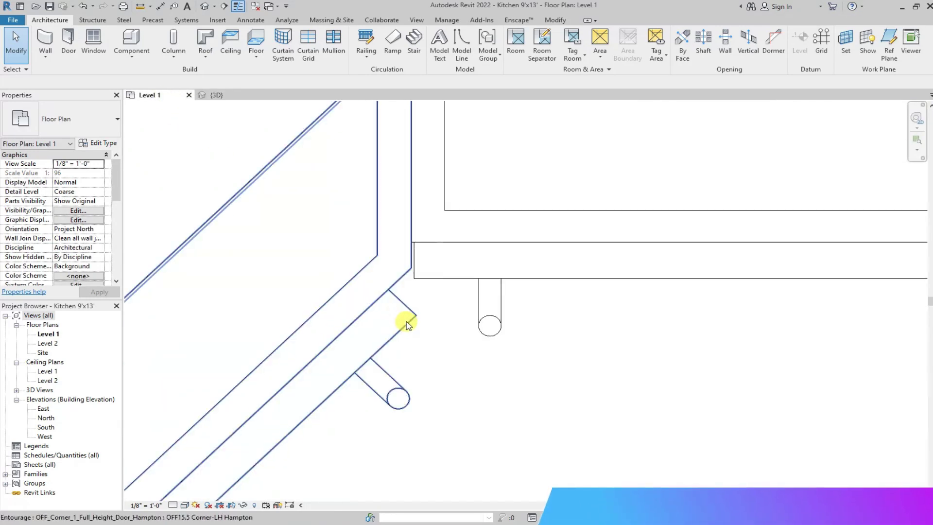
# Nudge the corner cabinet up with the Up arrow and check its fit in 3D.
pyautogui.click(388, 293)
pyautogui.press('Up')
pyautogui.press('Up')
pyautogui.press('Up')
pyautogui.press('Up')
pyautogui.press('Up')
pyautogui.press('Up')
pyautogui.press('Up')
pyautogui.press('Up')
pyautogui.press('Up')
pyautogui.press('Up')
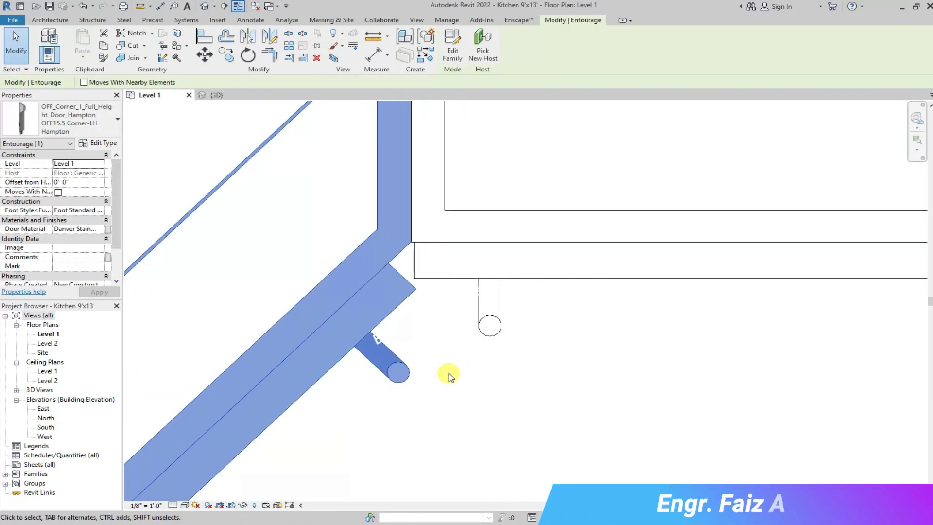
pyautogui.click(227, 96)
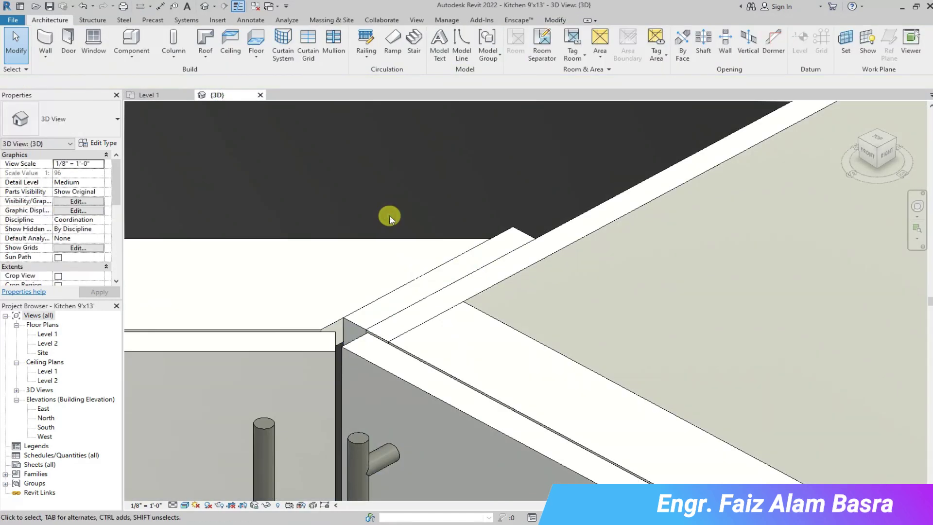
pyautogui.scroll(-2, 392, 216)
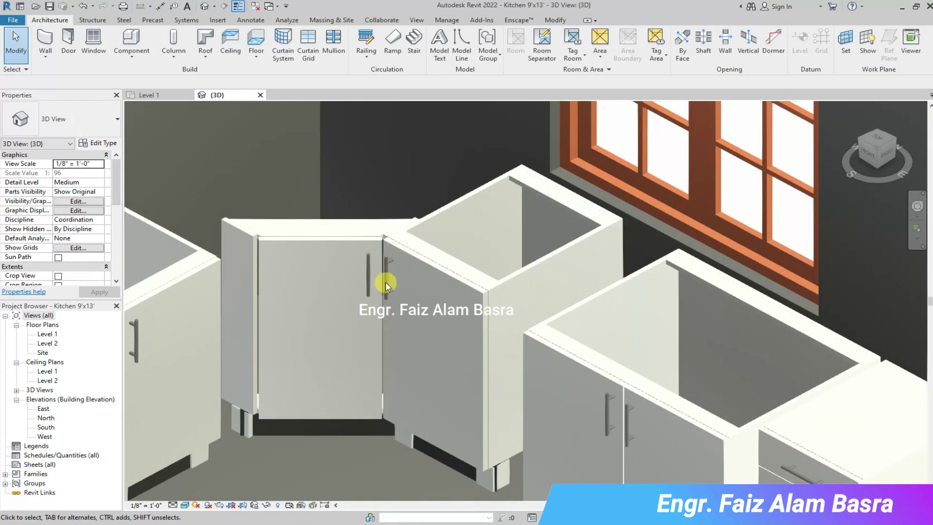
pyautogui.scroll(-3, 341, 228)
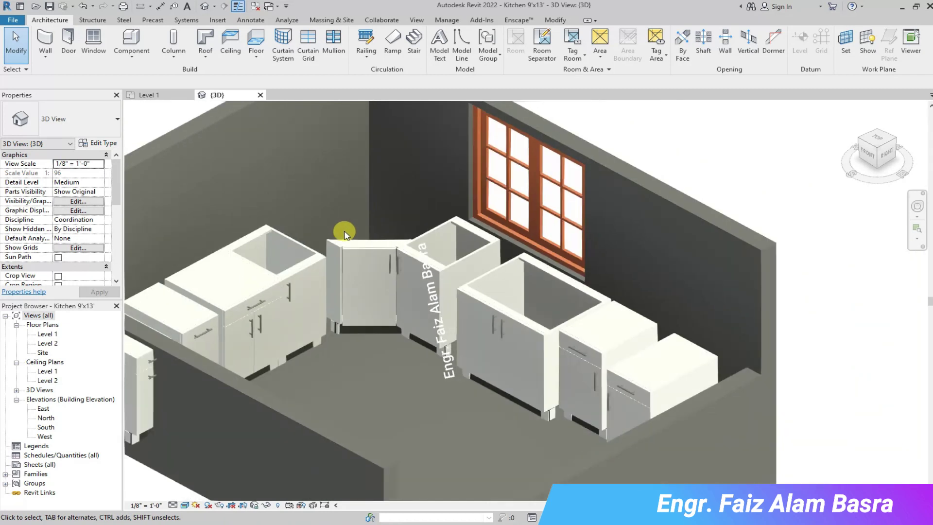
pyautogui.scroll(2, 538, 327)
pyautogui.scroll(1, 585, 371)
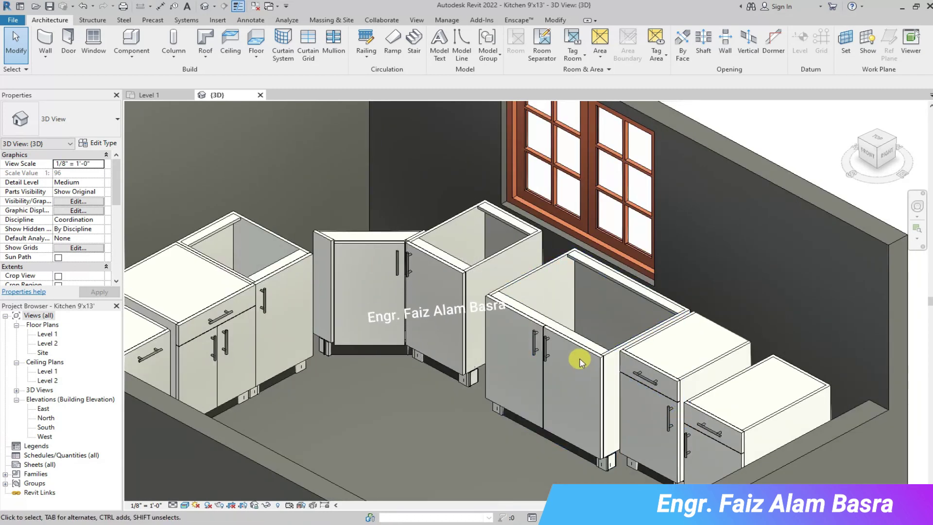
pyautogui.hotkey('ctrl', 'Tab')
pyautogui.scroll(-2, 391, 264)
pyautogui.scroll(-2, 387, 294)
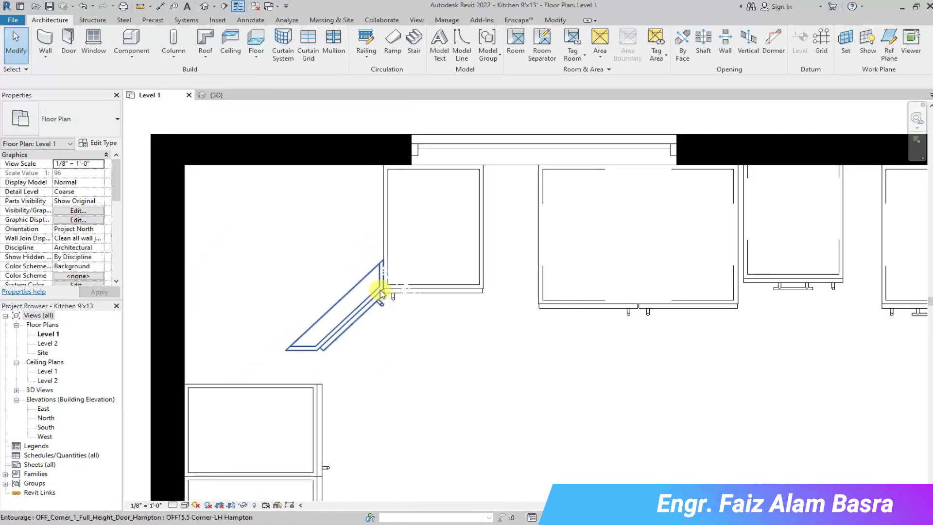
# Move the single-door sink base aside and set the two-door one beside the corner as OBS3602-24 Hampton.
pyautogui.moveTo(482, 213); pyautogui.dragTo(826, 396)
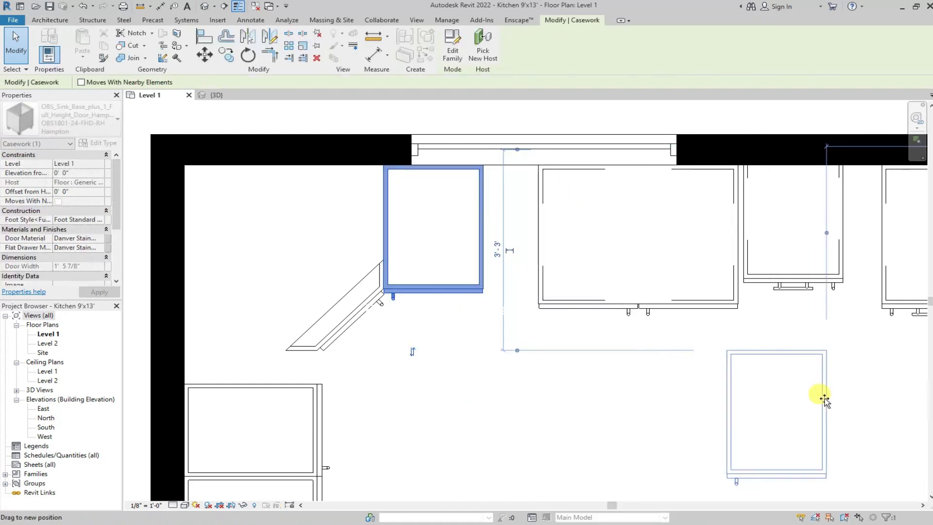
pyautogui.moveTo(537, 222); pyautogui.dragTo(391, 220)
pyautogui.click(118, 119)
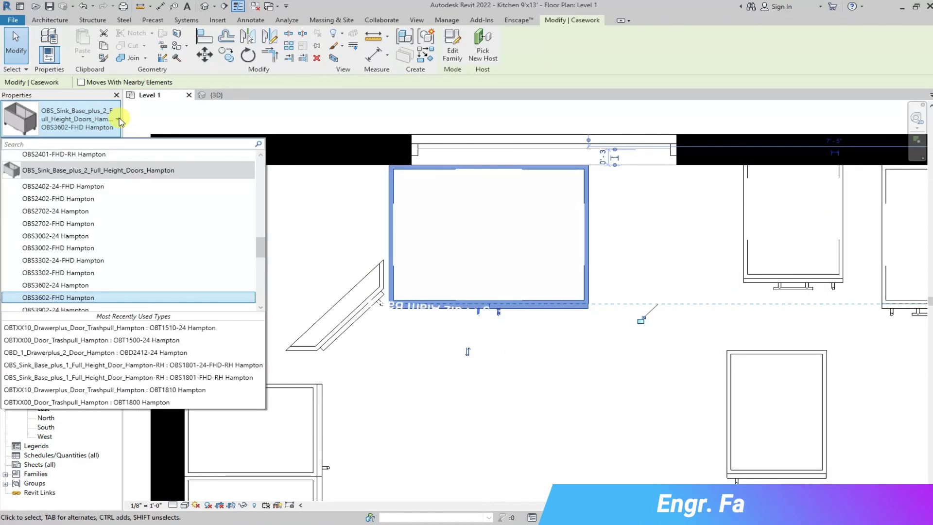
pyautogui.click(82, 296)
# Check the new sink base in 3D, reselect the corner cabinet in plan, and view 3D again.
pyautogui.click(216, 95)
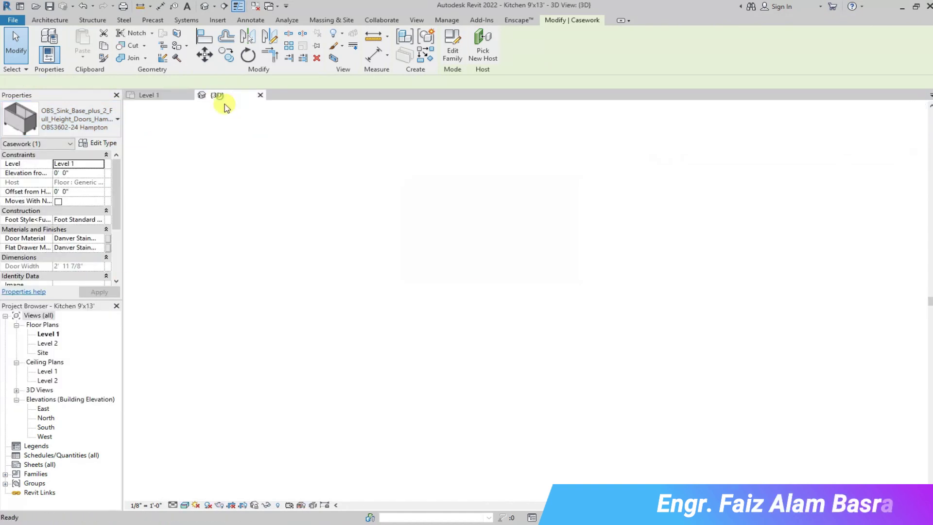
pyautogui.click(172, 96)
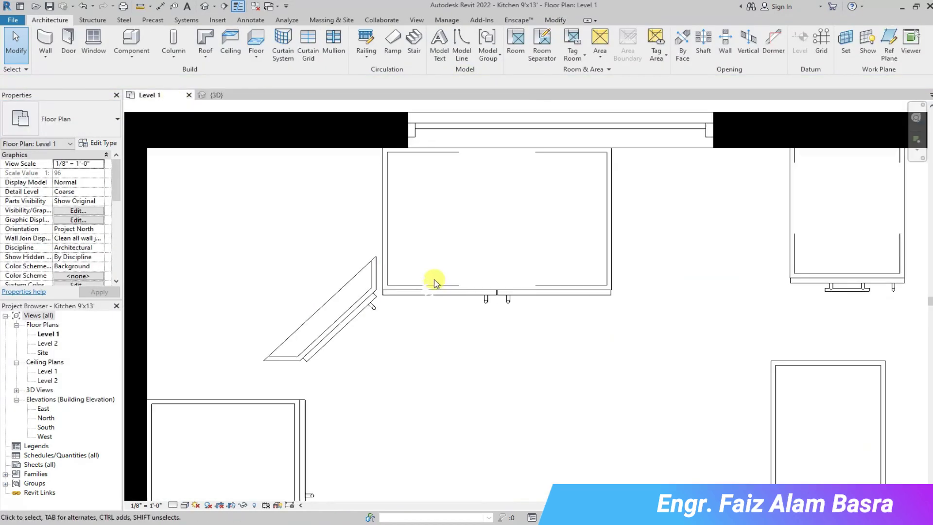
pyautogui.scroll(-2, 371, 212)
pyautogui.scroll(-2, 416, 202)
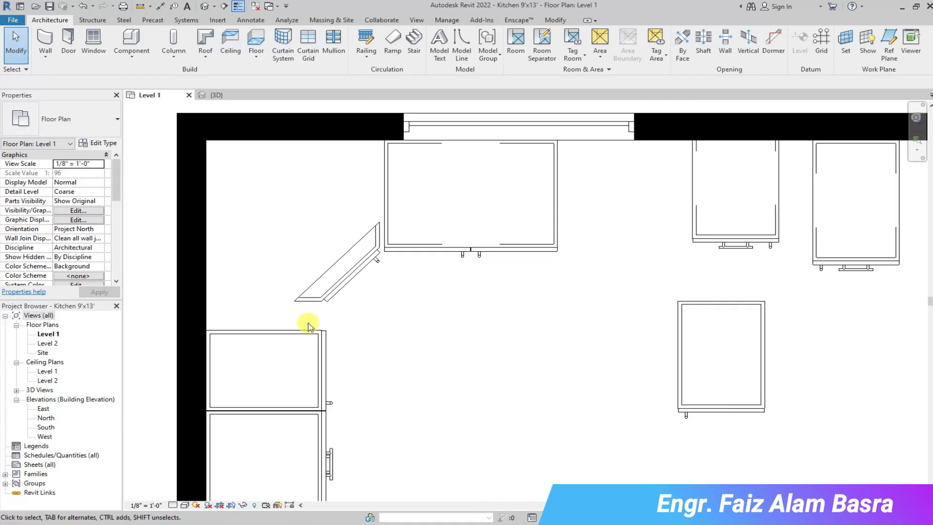
pyautogui.scroll(-2, 280, 206)
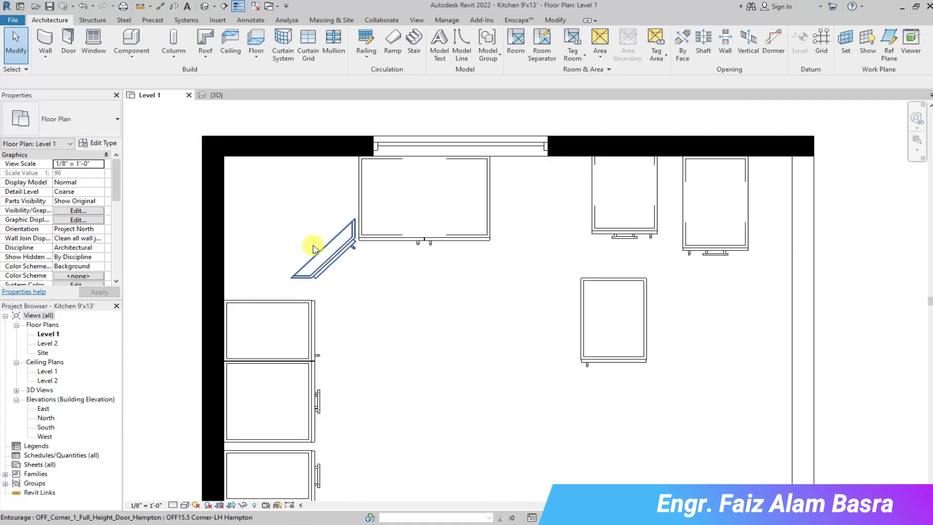
pyautogui.click(309, 382)
pyautogui.click(205, 94)
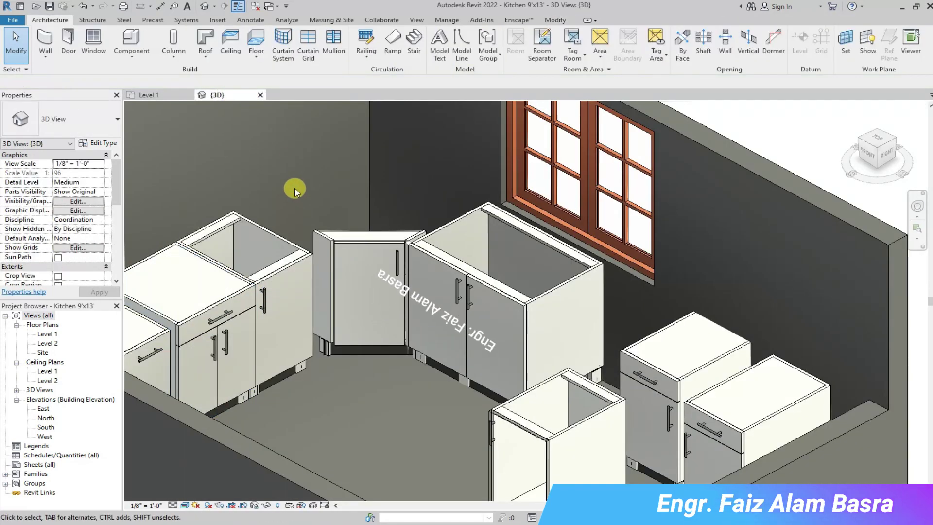
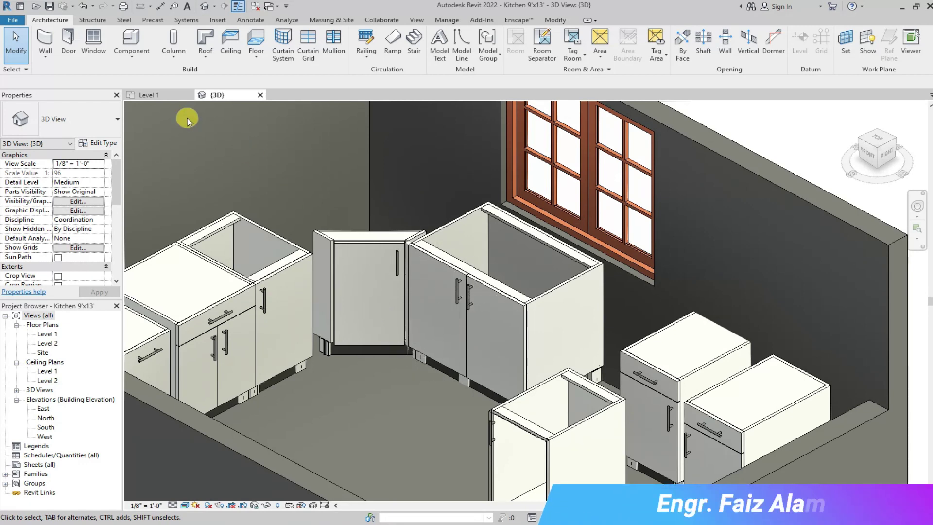
# In the Level 1 plan, move two base cabinets into new slots along the left wall.
pyautogui.click(163, 95)
pyautogui.scroll(-2, 306, 224)
pyautogui.scroll(3, 313, 266)
pyautogui.scroll(1, 325, 261)
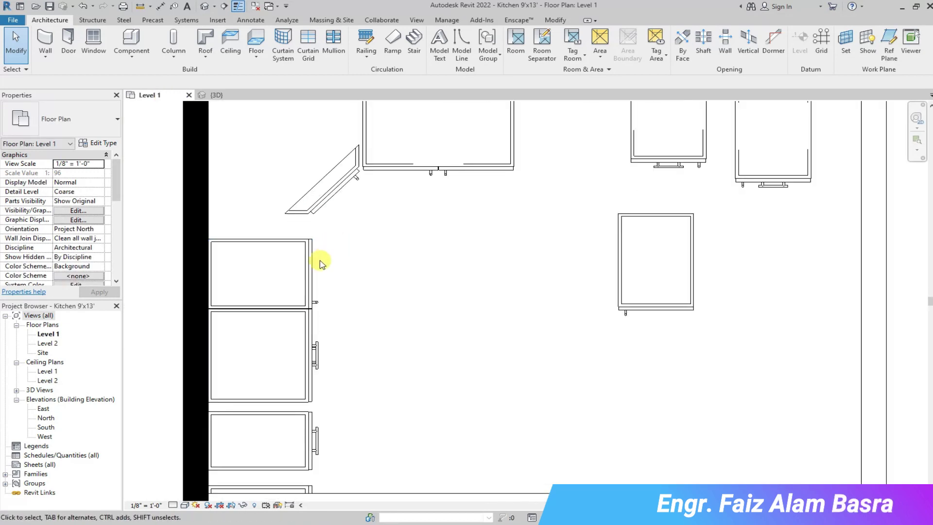
pyautogui.moveTo(309, 266); pyautogui.dragTo(635, 355)
pyautogui.moveTo(291, 292)
pyautogui.mouseDown()
pyautogui.moveTo(292, 208)
pyautogui.moveTo(282, 224)
pyautogui.mouseUp()
pyautogui.scroll(1, 412, 261)
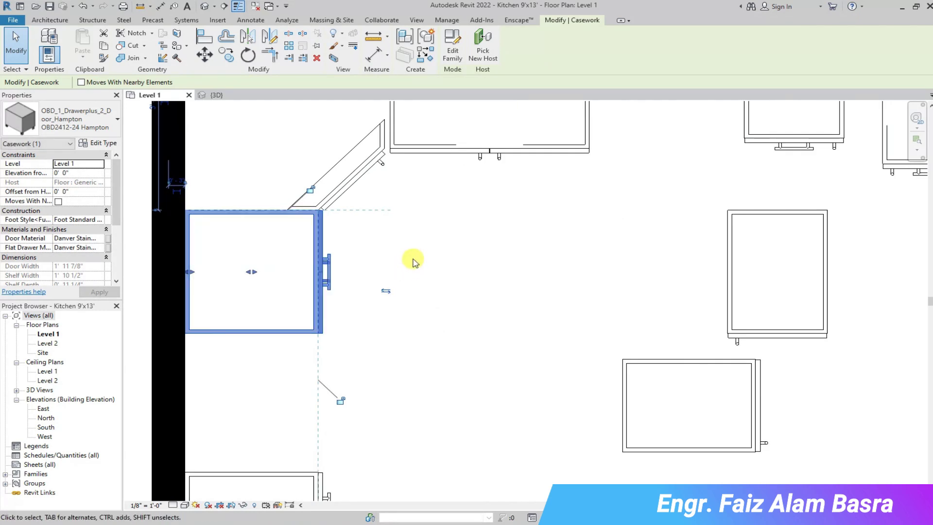
pyautogui.click(412, 261)
# Shift the left-wall cabinet down and move the bottom-right cabinet into the upper-left slot.
pyautogui.scroll(2, 302, 218)
pyautogui.scroll(-1, 323, 243)
pyautogui.moveTo(323, 243); pyautogui.dragTo(316, 331)
pyautogui.moveTo(586, 358); pyautogui.dragTo(204, 223)
pyautogui.click(364, 246)
# Slide the sink base cabinet right, set the small cabinet beside it, then view in 3D.
pyautogui.scroll(2, 306, 208)
pyautogui.scroll(2, 312, 201)
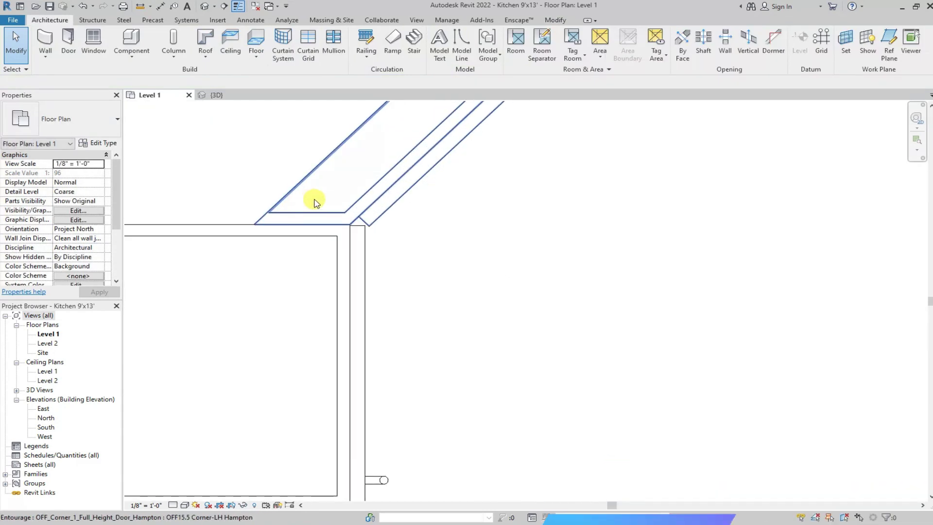
pyautogui.scroll(1, 335, 204)
pyautogui.scroll(-1, 334, 203)
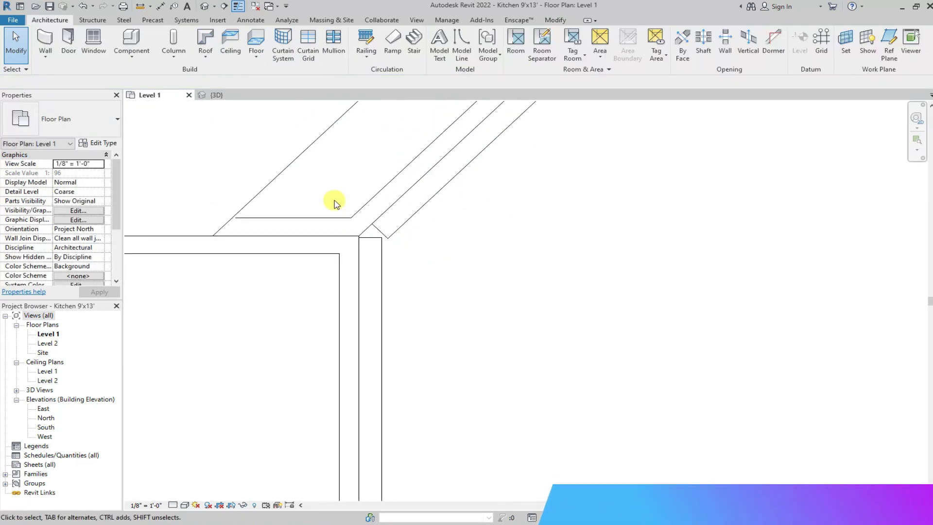
pyautogui.scroll(-2, 335, 203)
pyautogui.scroll(2, 415, 138)
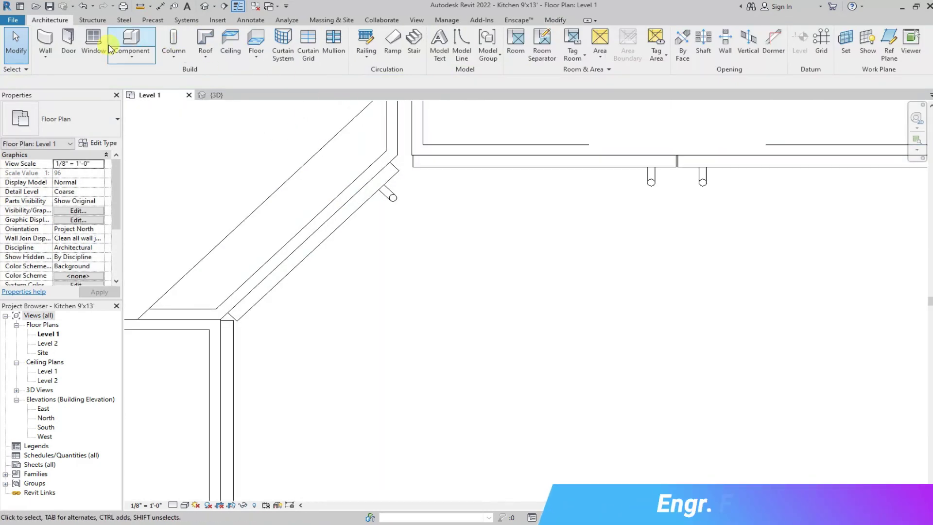
pyautogui.click(417, 141)
pyautogui.scroll(-2, 394, 224)
pyautogui.scroll(-3, 394, 223)
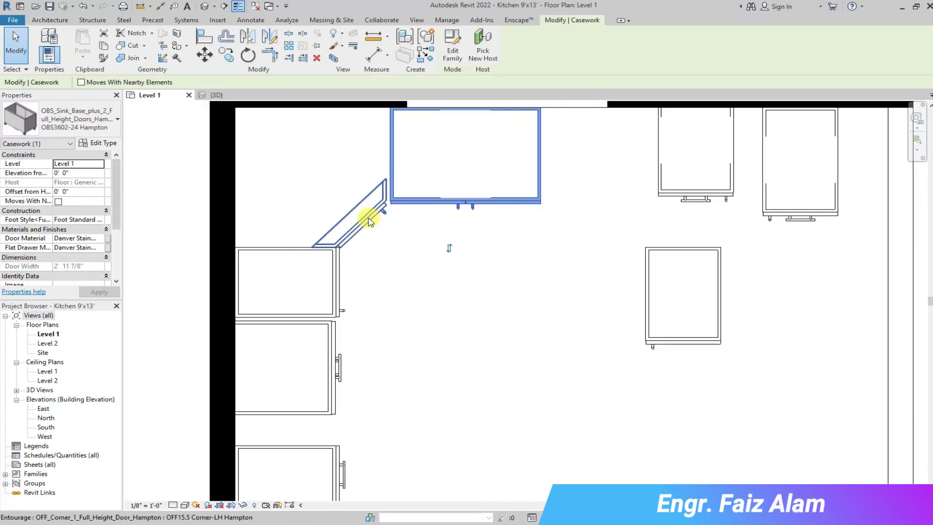
pyautogui.scroll(-1, 384, 209)
pyautogui.scroll(1, 469, 149)
pyautogui.moveTo(485, 180); pyautogui.dragTo(547, 181)
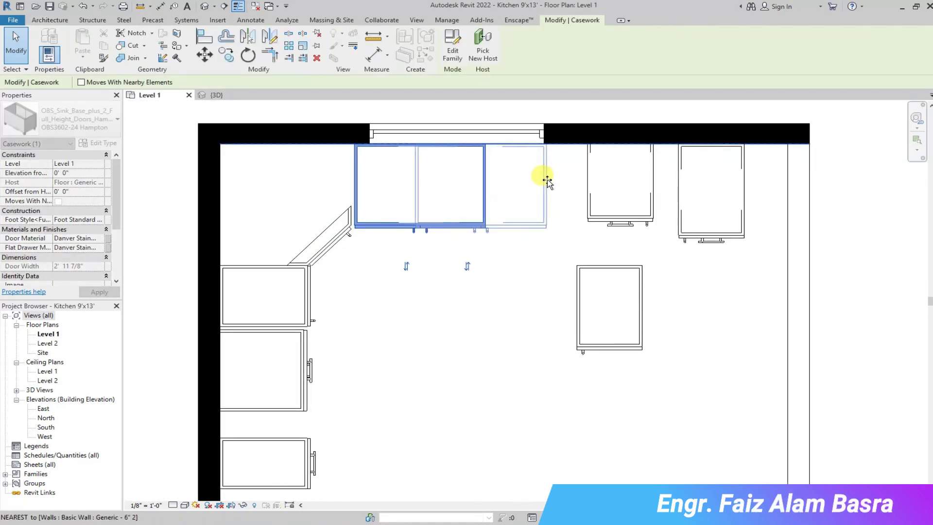
pyautogui.moveTo(577, 286); pyautogui.dragTo(358, 177)
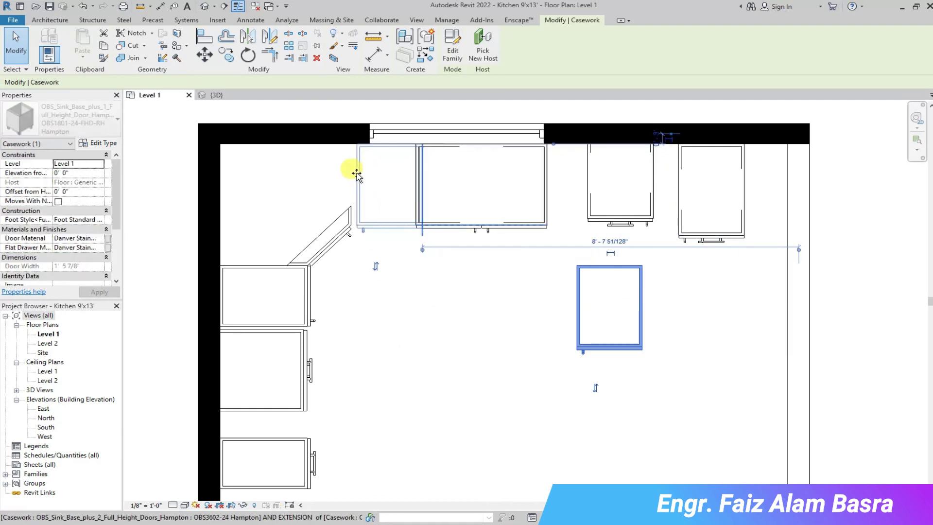
pyautogui.click(417, 286)
pyautogui.scroll(1, 358, 214)
pyautogui.click(227, 97)
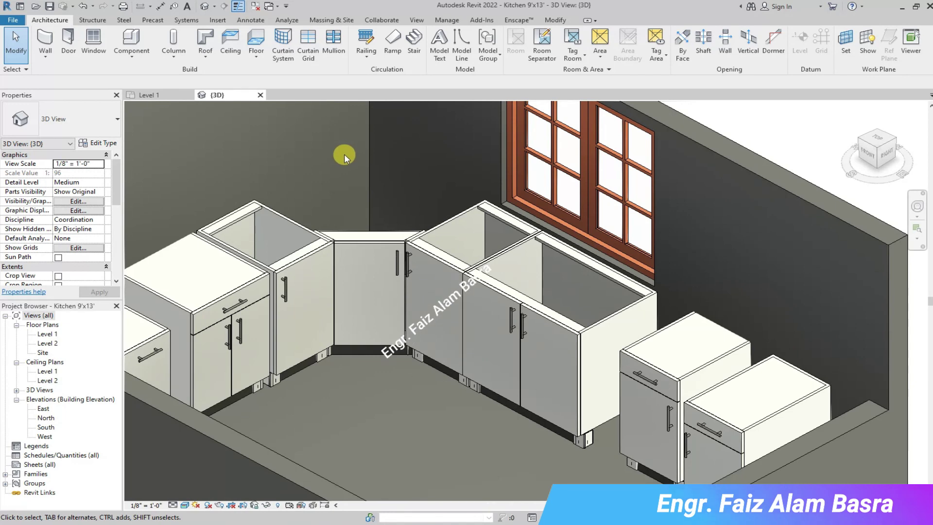
# Zoom the 3D view, return to Level 1, and zoom in to select the corner cabinet.
pyautogui.scroll(-1, 351, 156)
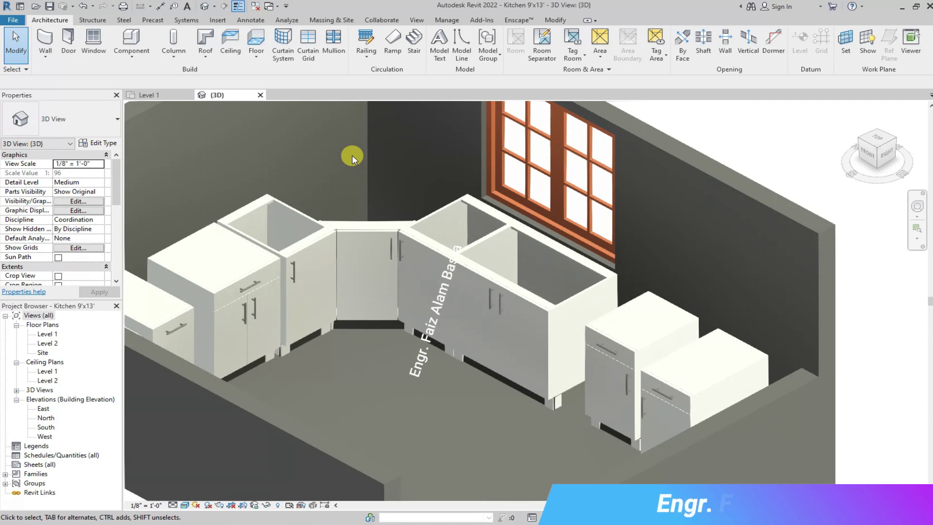
pyautogui.scroll(2, 519, 324)
pyautogui.scroll(-2, 491, 292)
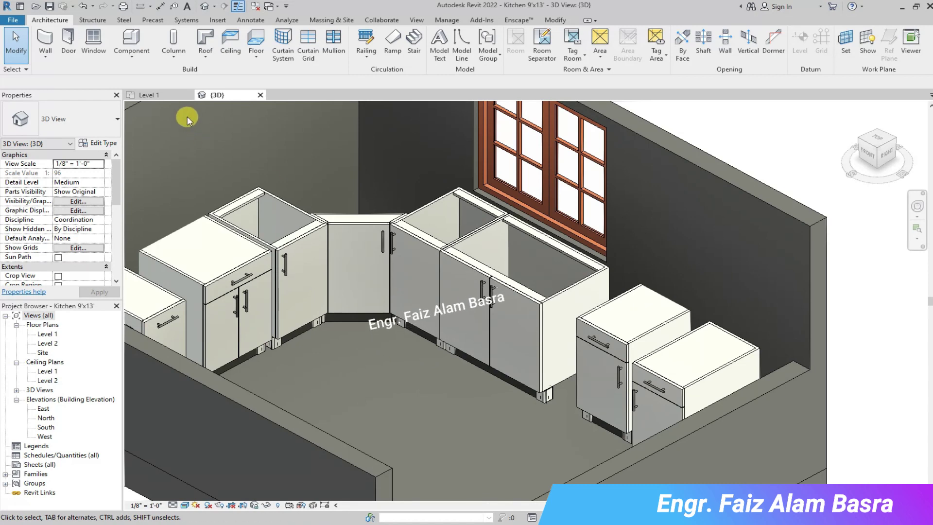
pyautogui.hotkey('ctrl', 'Tab')
pyautogui.scroll(2, 400, 156)
pyautogui.scroll(2, 302, 301)
pyautogui.scroll(2, 273, 346)
pyautogui.scroll(-2, 240, 308)
pyautogui.scroll(2, 481, 327)
pyautogui.scroll(2, 474, 356)
pyautogui.click(459, 334)
# Use MV to move the corner cabinet flush against its neighbour.
pyautogui.press('m')
pyautogui.press('v')
pyautogui.scroll(2, 404, 277)
pyautogui.click(397, 274)
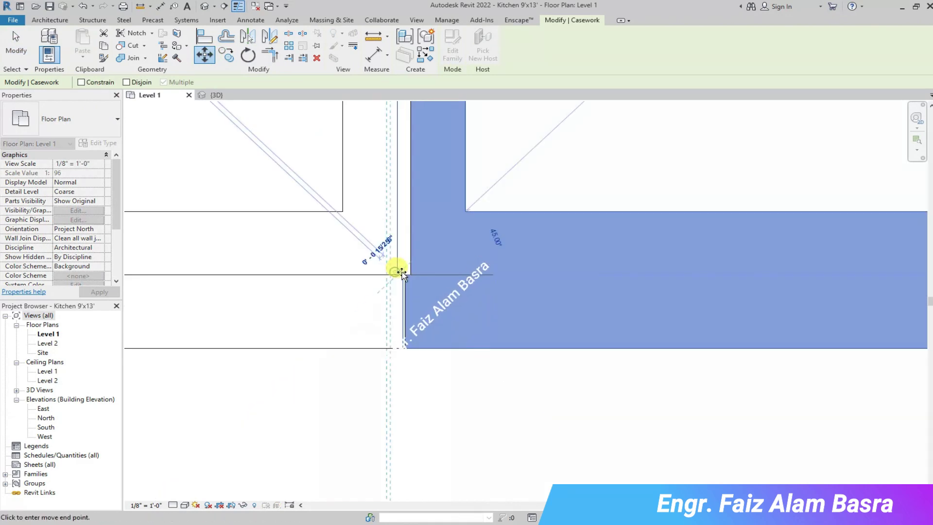
pyautogui.click(407, 270)
pyautogui.click(468, 381)
pyautogui.scroll(-2, 437, 340)
pyautogui.scroll(-2, 420, 337)
pyautogui.scroll(-2, 423, 334)
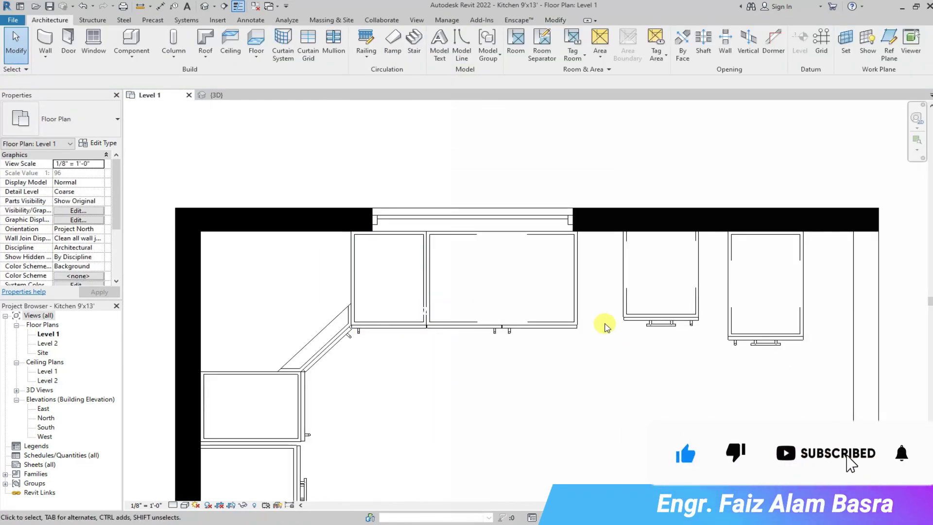
# Snap the cabinet right of the window to the wall corner.
pyautogui.click(650, 318)
pyautogui.scroll(3, 627, 311)
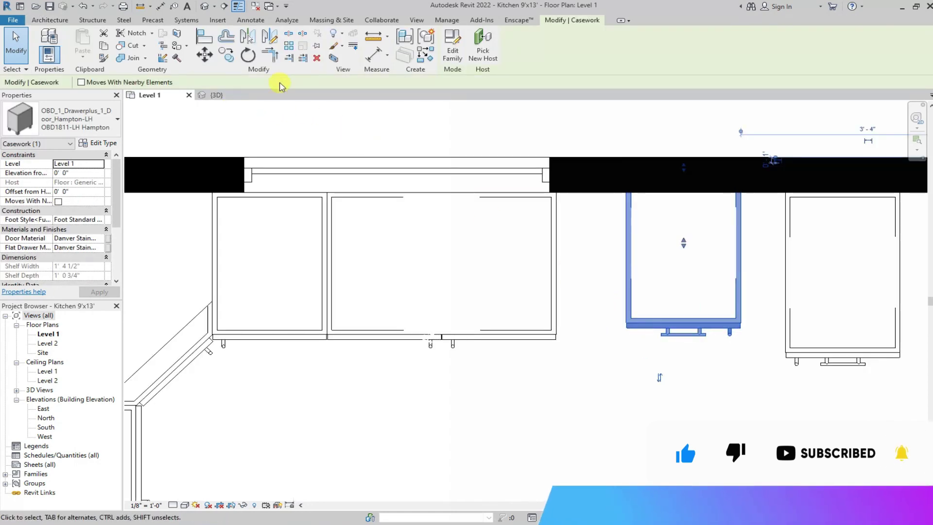
pyautogui.click(207, 57)
pyautogui.scroll(3, 627, 321)
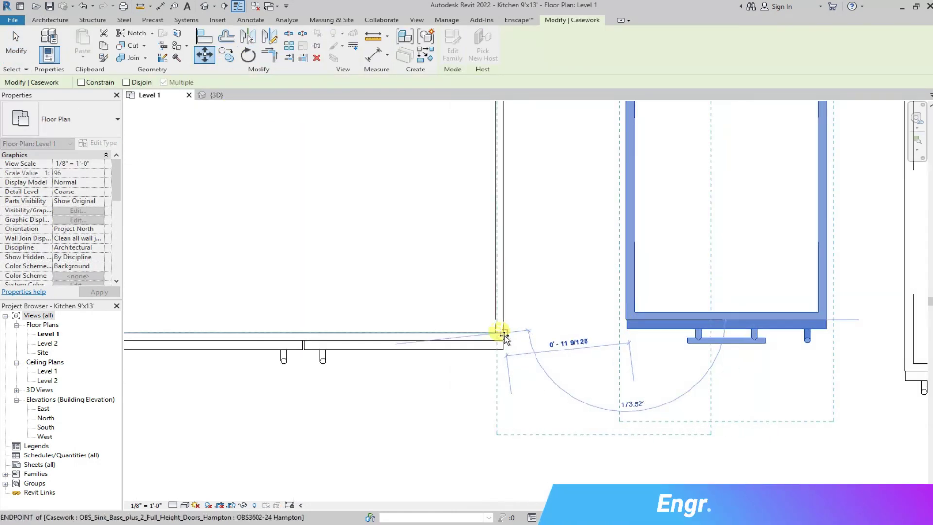
pyautogui.click(508, 334)
pyautogui.scroll(-2, 636, 353)
pyautogui.click(682, 346)
# Change the drawer cabinet to OBD2111-24-LH Hampton and push it against its neighbour.
pyautogui.click(650, 316)
pyautogui.click(119, 119)
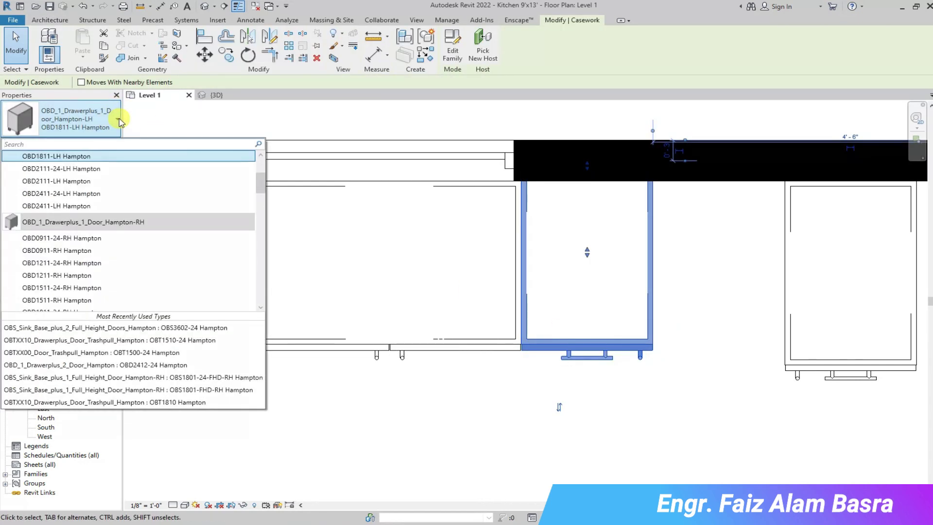
pyautogui.click(109, 168)
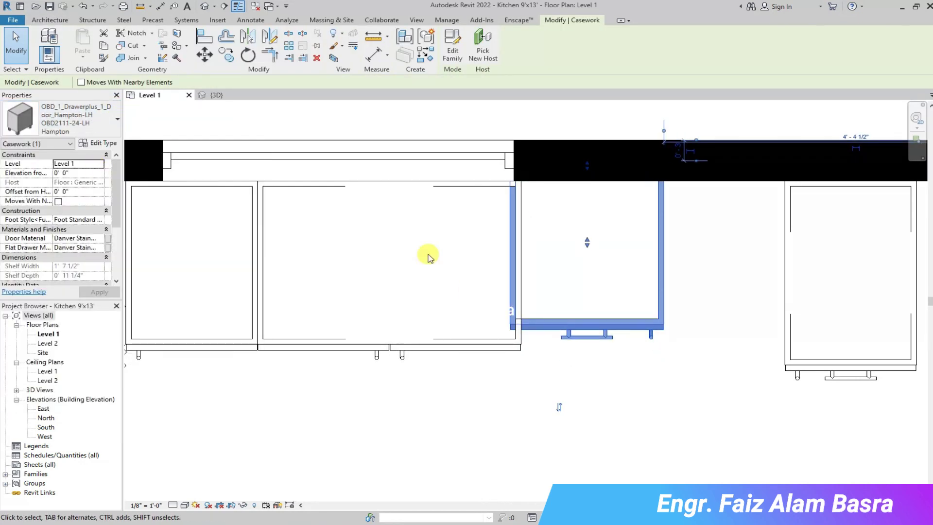
pyautogui.moveTo(554, 323)
pyautogui.mouseDown()
pyautogui.moveTo(575, 345)
pyautogui.moveTo(618, 340)
pyautogui.mouseUp()
pyautogui.click(770, 358)
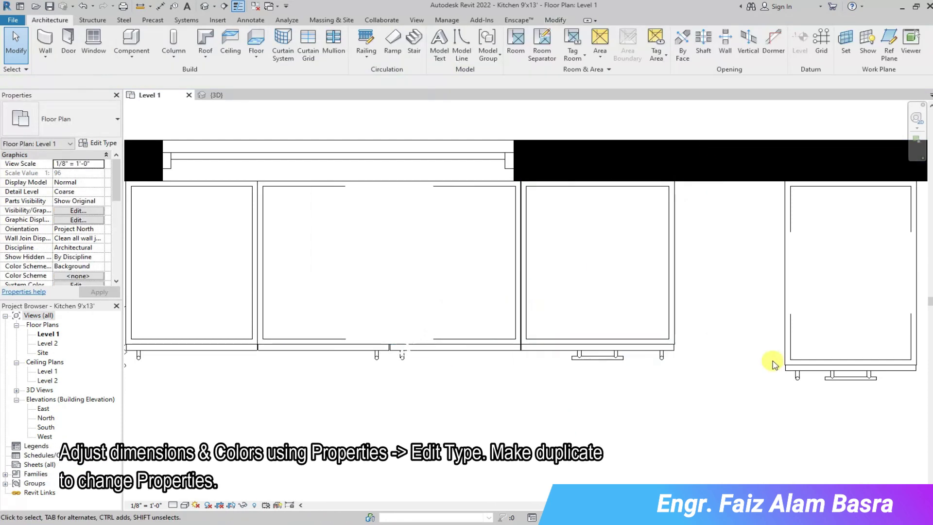
# Place the right-hand drawer cabinet beside its neighbour as OBD1811-24-RH Hampton, then view in 3D.
pyautogui.moveTo(797, 349); pyautogui.dragTo(686, 349)
pyautogui.scroll(-2, 686, 349)
pyautogui.moveTo(500, 316); pyautogui.dragTo(687, 302)
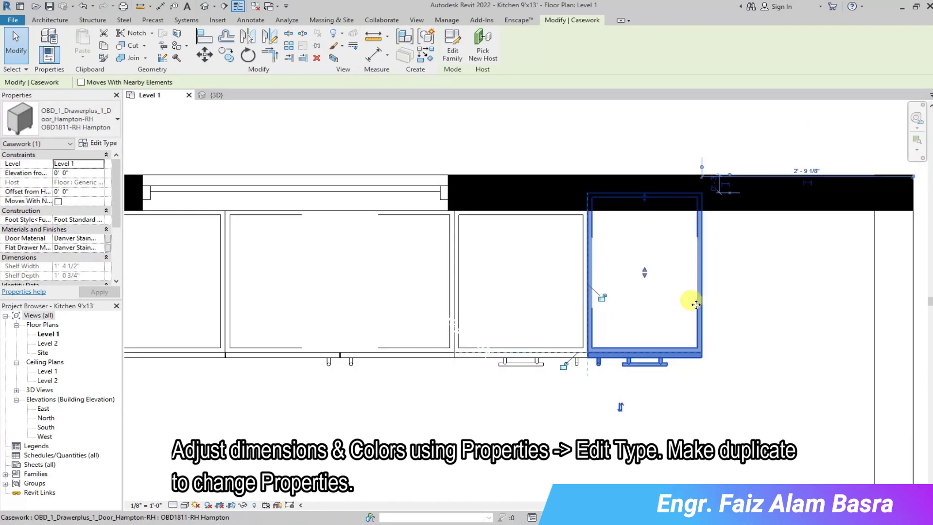
pyautogui.scroll(-1, 567, 267)
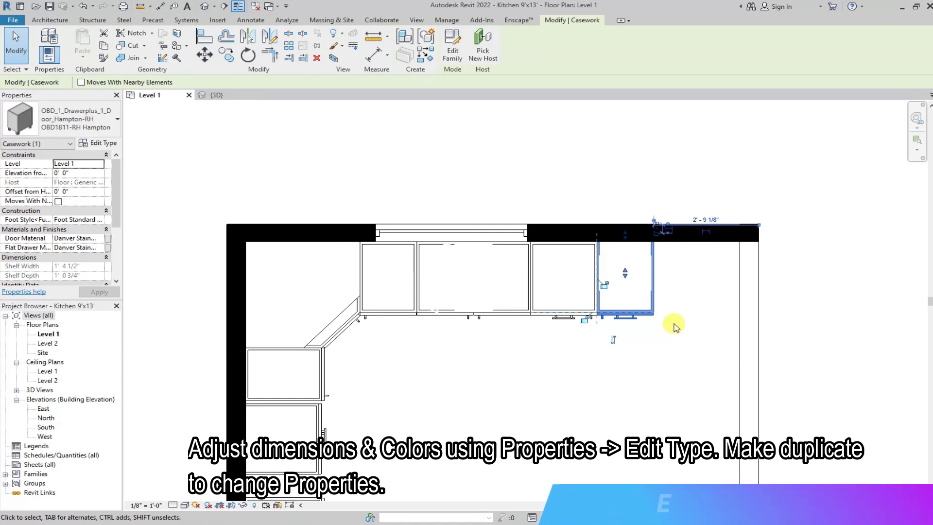
pyautogui.scroll(1, 674, 327)
pyautogui.scroll(2, 652, 287)
pyautogui.scroll(1, 632, 271)
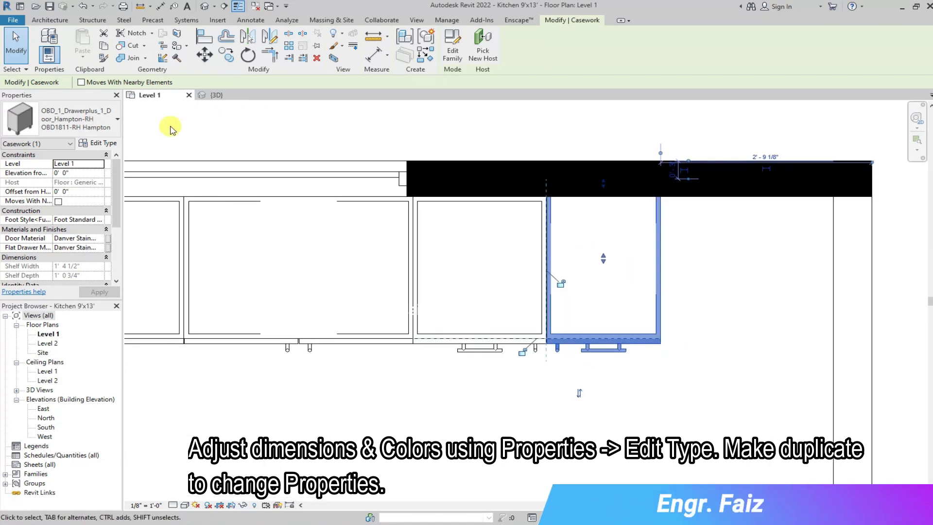
pyautogui.click(119, 122)
pyautogui.click(87, 263)
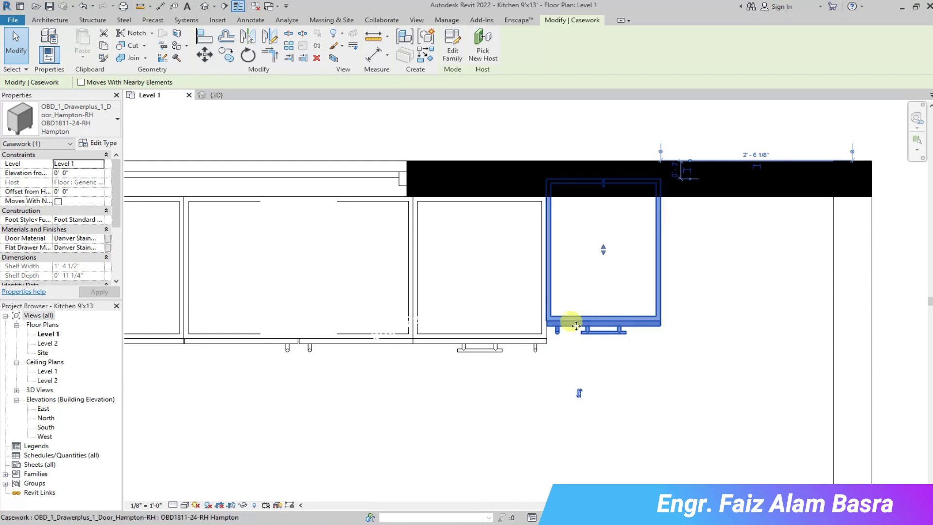
pyautogui.click(676, 335)
pyautogui.click(217, 95)
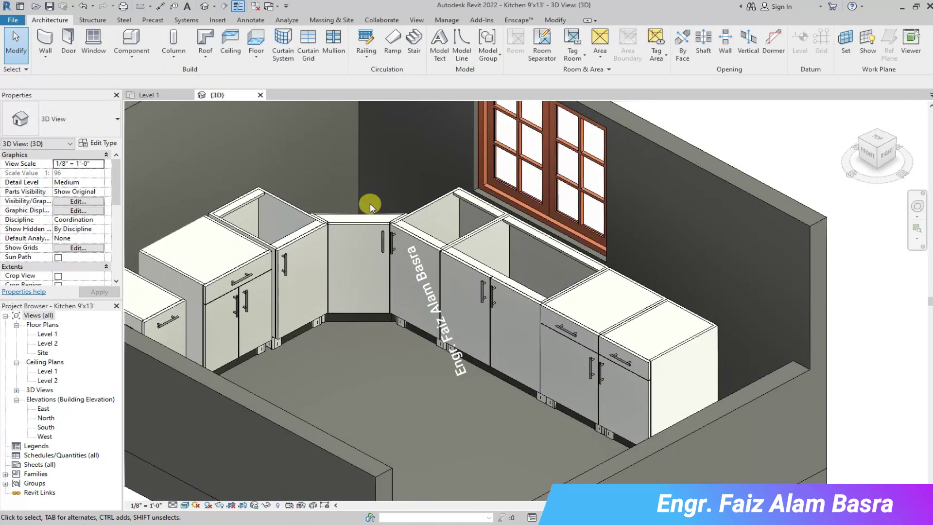
# Adjust the 3D view, then in Level 1 move the left-wall cabinet to a new position.
pyautogui.moveTo(436, 404); pyautogui.dragTo(417, 400, button='middle')
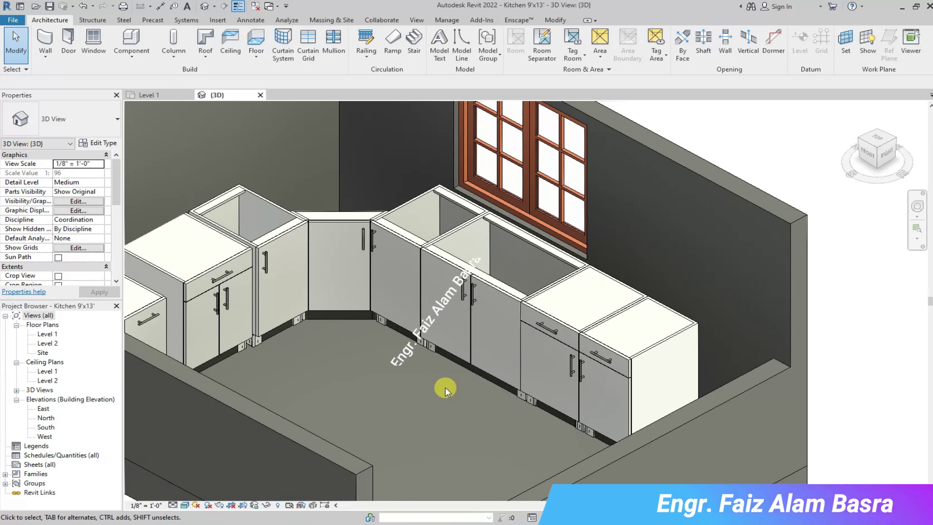
pyautogui.keyDown('shift'); pyautogui.moveTo(445, 387); pyautogui.dragTo(290, 365, button='middle'); pyautogui.keyUp('shift')
pyautogui.click(146, 95)
pyautogui.scroll(-3, 379, 292)
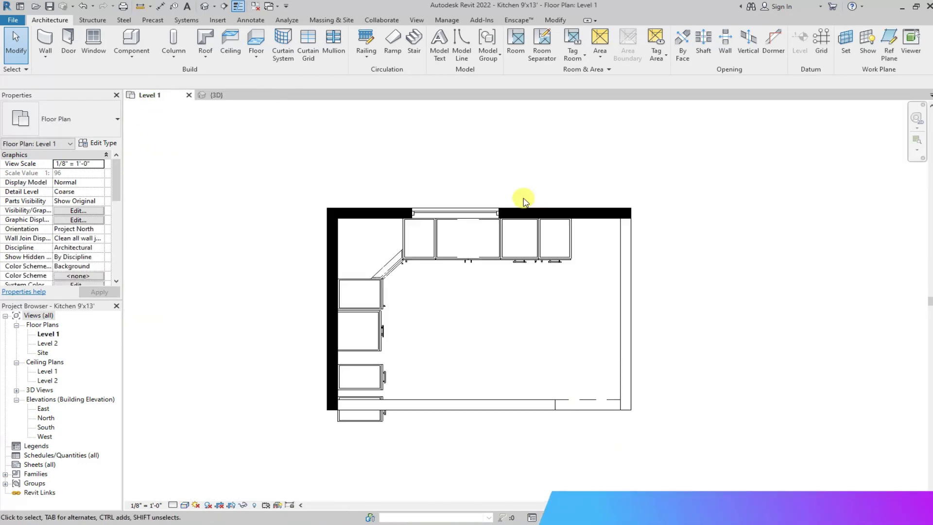
pyautogui.scroll(4, 379, 292)
pyautogui.scroll(4, 379, 291)
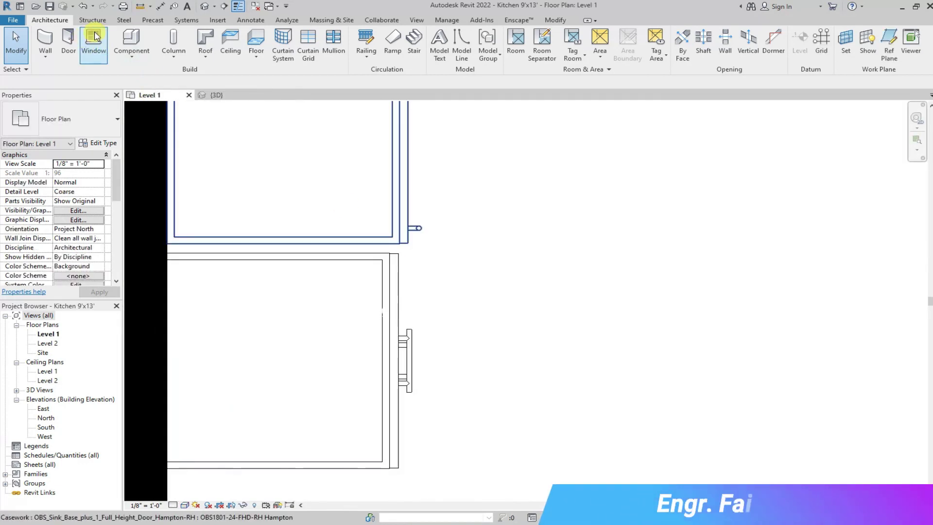
pyautogui.click(339, 257)
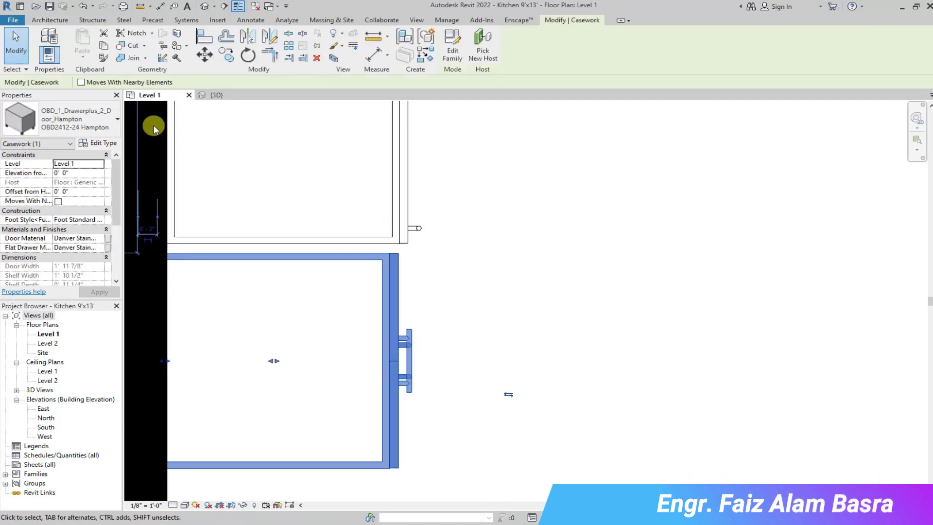
pyautogui.click(205, 55)
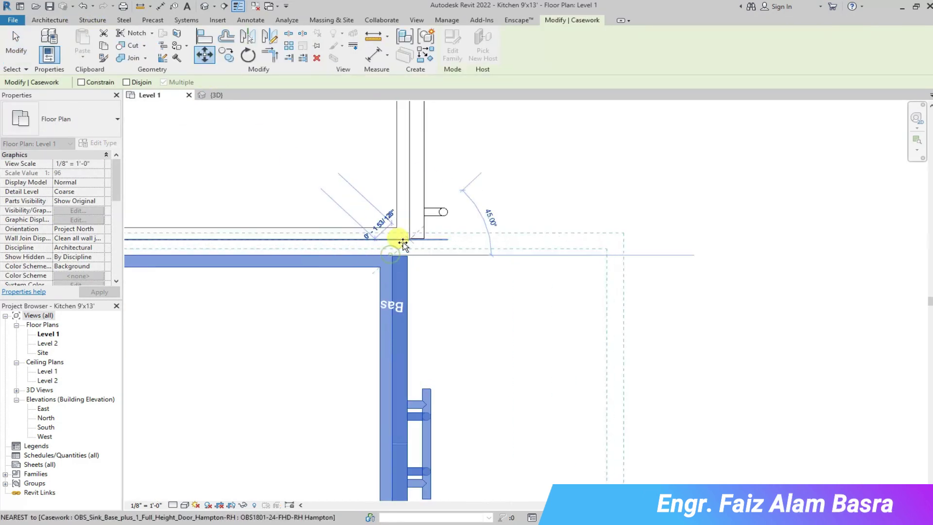
pyautogui.click(402, 243)
# Move the trash-pull cabinet up against its neighbouring cabinet.
pyautogui.scroll(3, 456, 218)
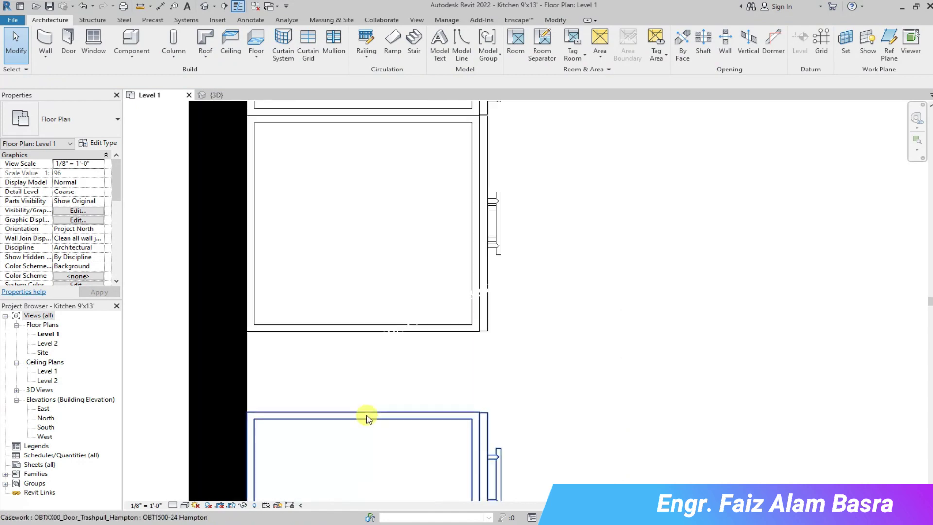
pyautogui.click(313, 413)
pyautogui.click(205, 55)
pyautogui.scroll(3, 479, 412)
pyautogui.click(474, 412)
pyautogui.click(475, 273)
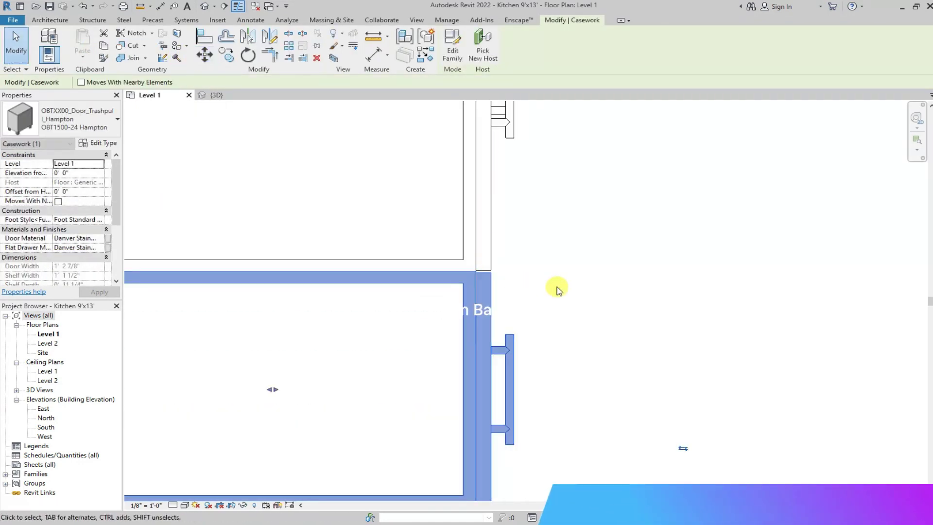
pyautogui.scroll(-3, 544, 281)
pyautogui.press('Escape')
# Drag the lower cabinet up flush with the one above and view the kitchen in 3D.
pyautogui.scroll(2, 396, 244)
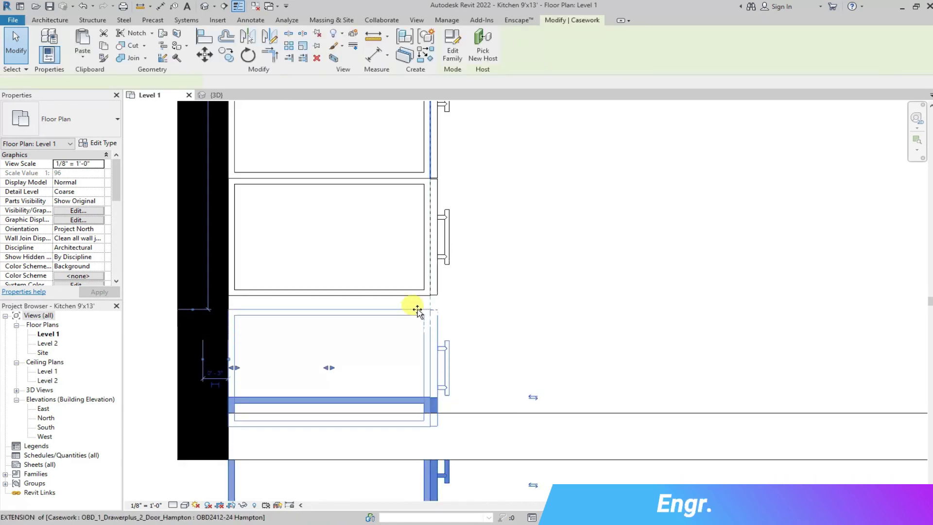
pyautogui.moveTo(415, 402); pyautogui.dragTo(416, 297)
pyautogui.click(578, 341)
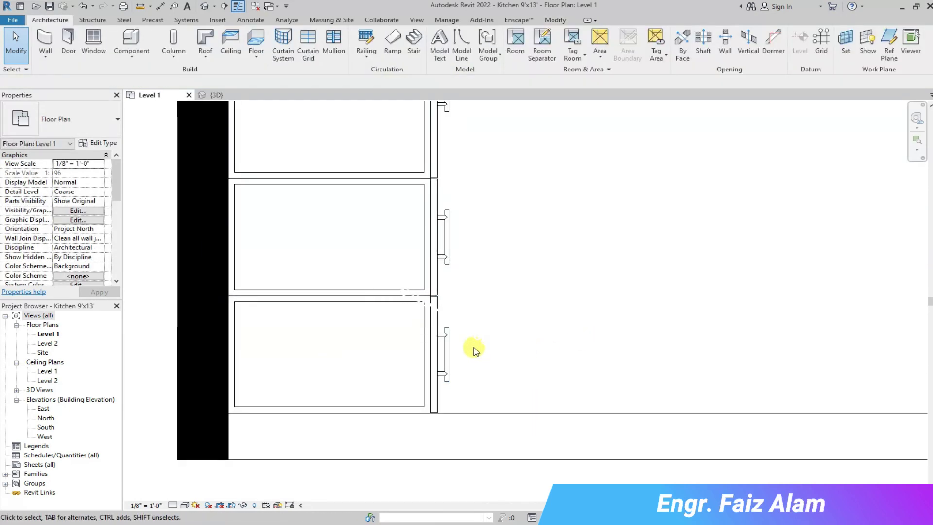
pyautogui.scroll(4, 430, 246)
pyautogui.click(220, 99)
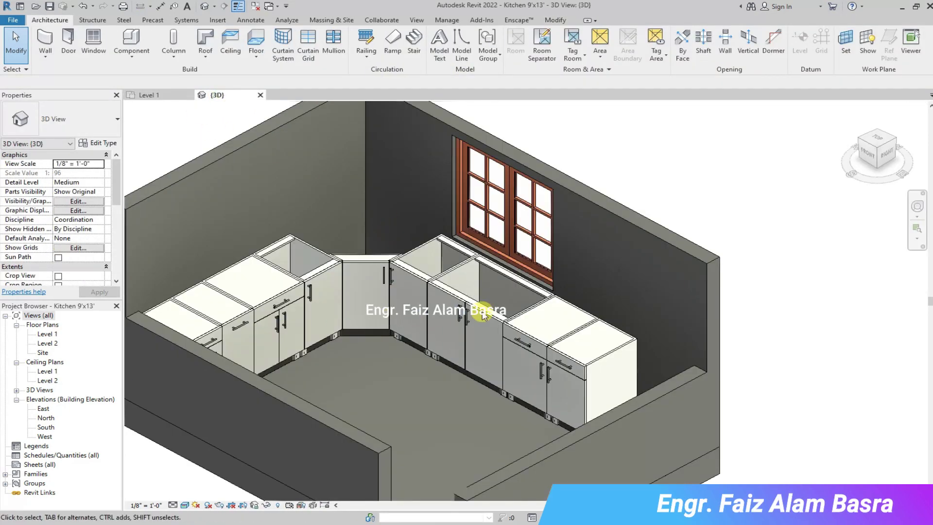
# Set the front-left wall's Unconnected Height to 2' 6" and apply it.
pyautogui.scroll(3, 174, 330)
pyautogui.scroll(-4, 173, 330)
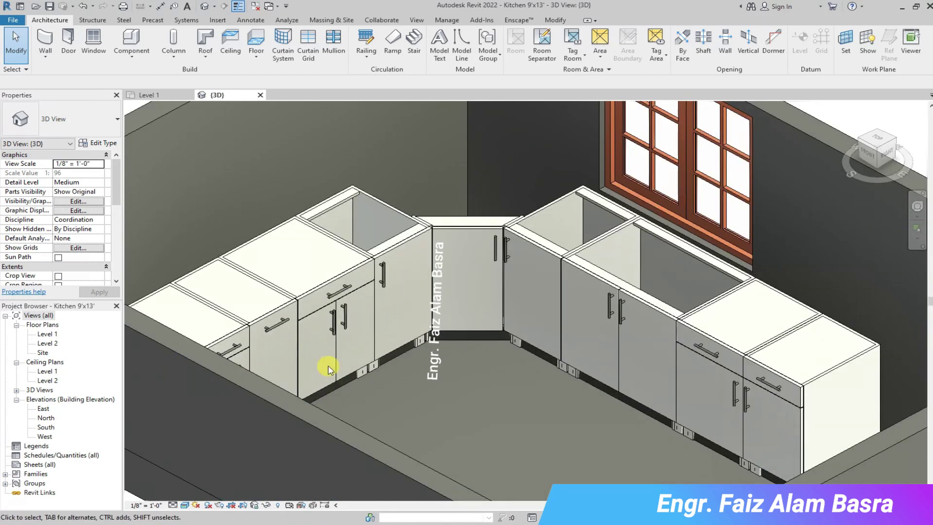
pyautogui.scroll(-1, 291, 371)
pyautogui.click(319, 398)
pyautogui.write('2\' 6"')
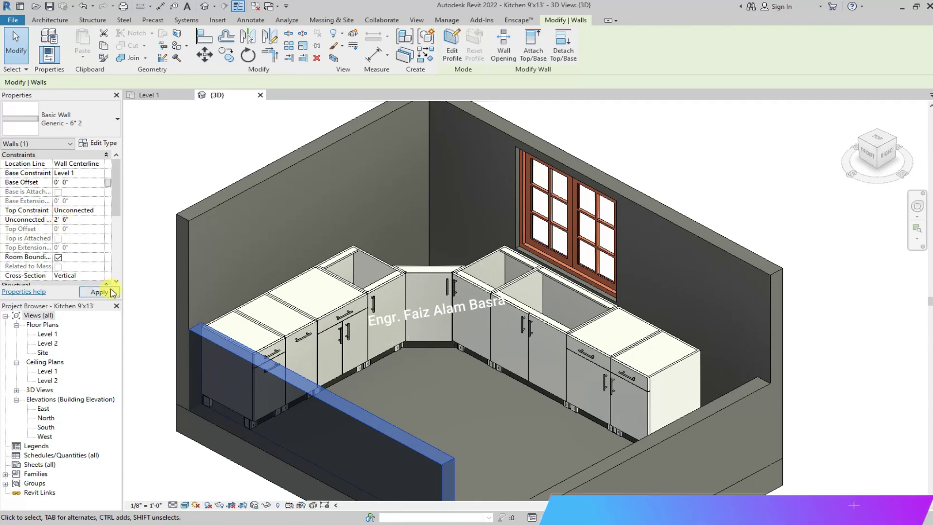
pyautogui.click(102, 292)
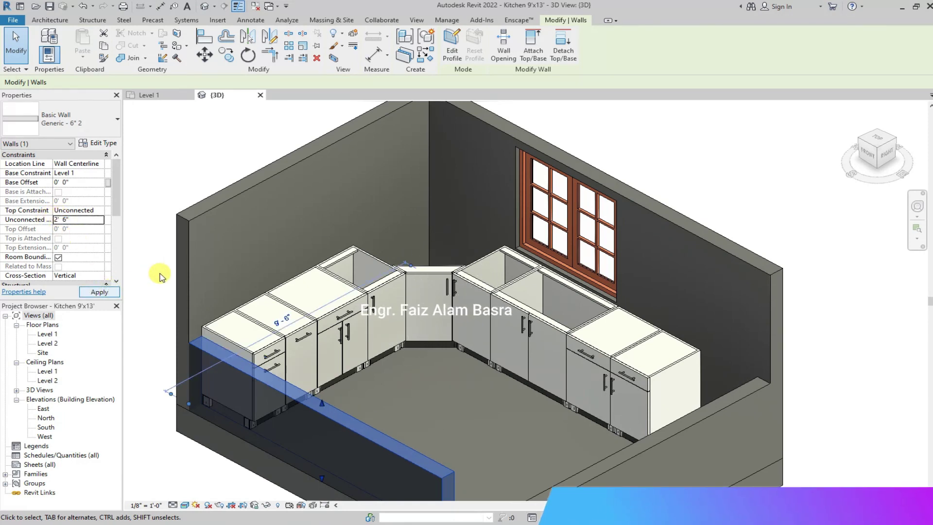
pyautogui.click(160, 318)
# Inspect the L-shaped base cabinet run in 3D, then return to the Level 1 plan.
pyautogui.scroll(-2, 160, 319)
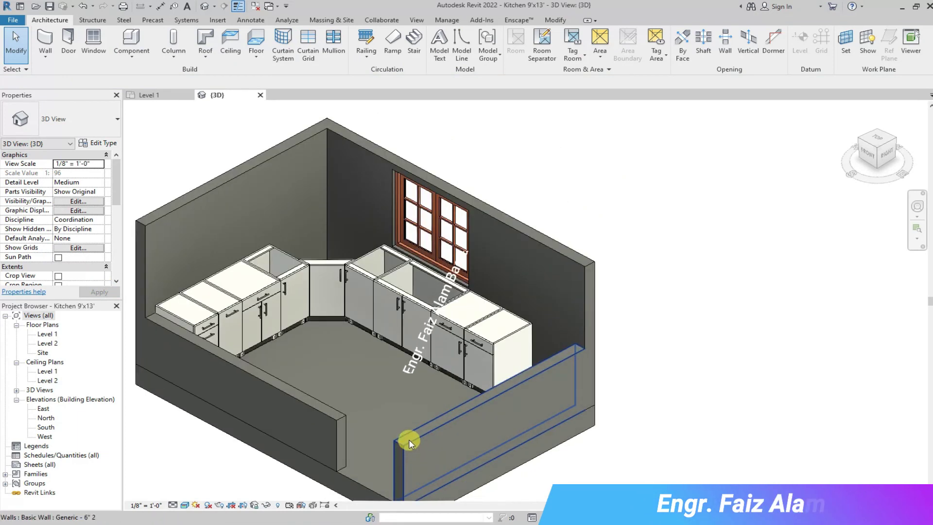
pyautogui.scroll(2, 171, 349)
pyautogui.scroll(-1, 285, 284)
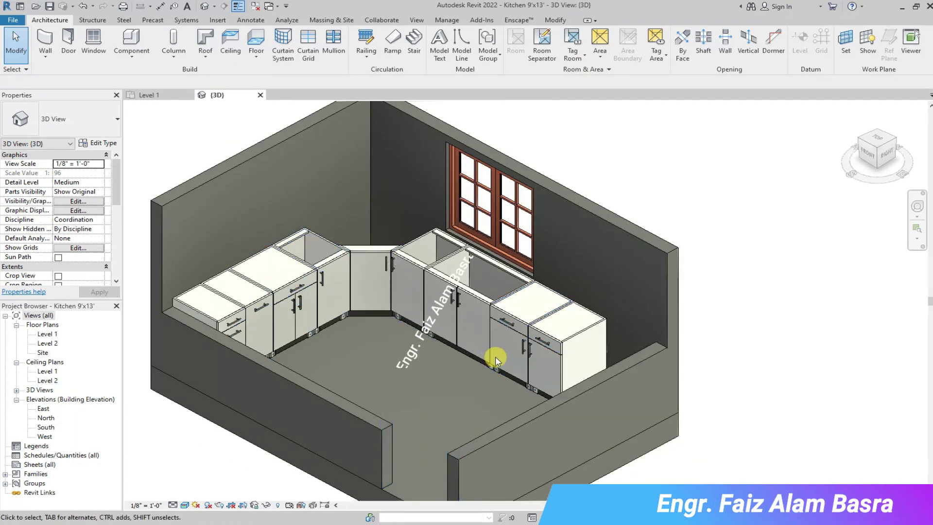
pyautogui.scroll(2, 222, 324)
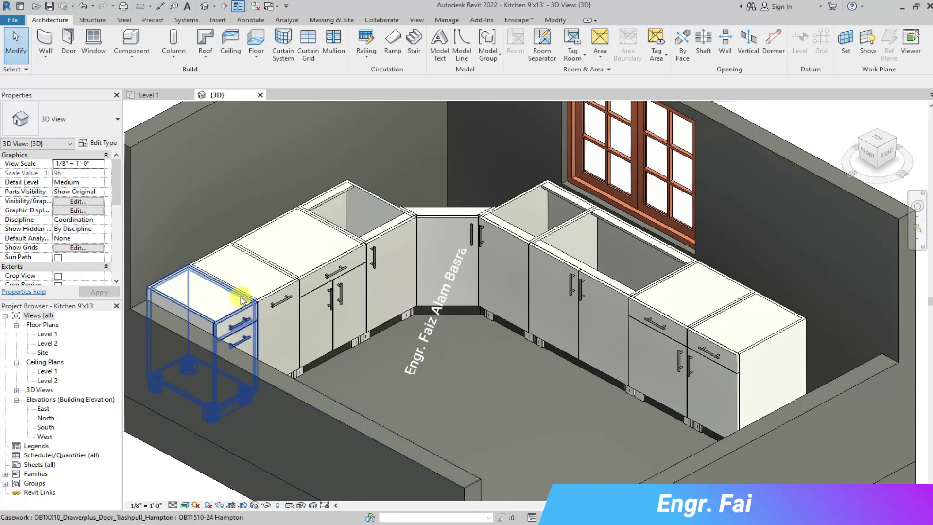
pyautogui.hotkey('ctrl', 'Tab')
pyautogui.scroll(-3, 392, 271)
pyautogui.scroll(-3, 340, 280)
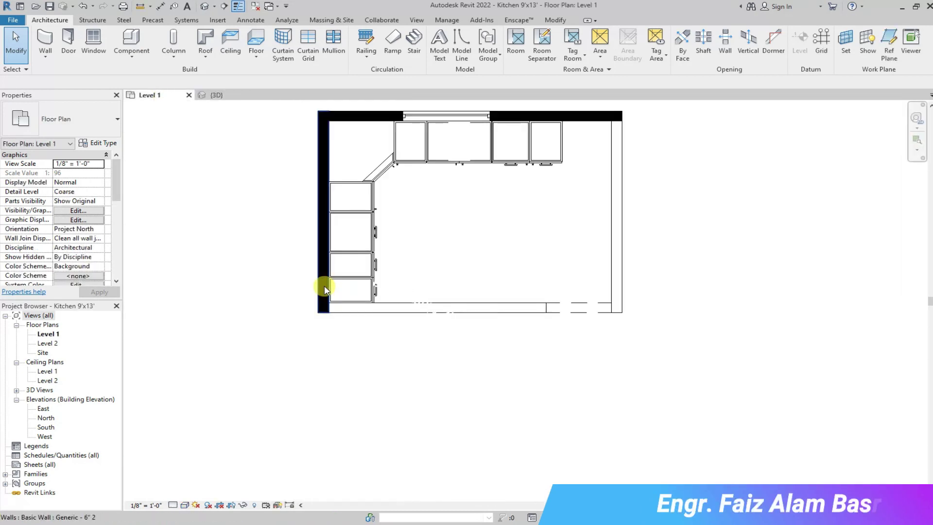
# Start a copy of the bottom-left drawer cabinet and save the project when prompted.
pyautogui.scroll(2, 531, 141)
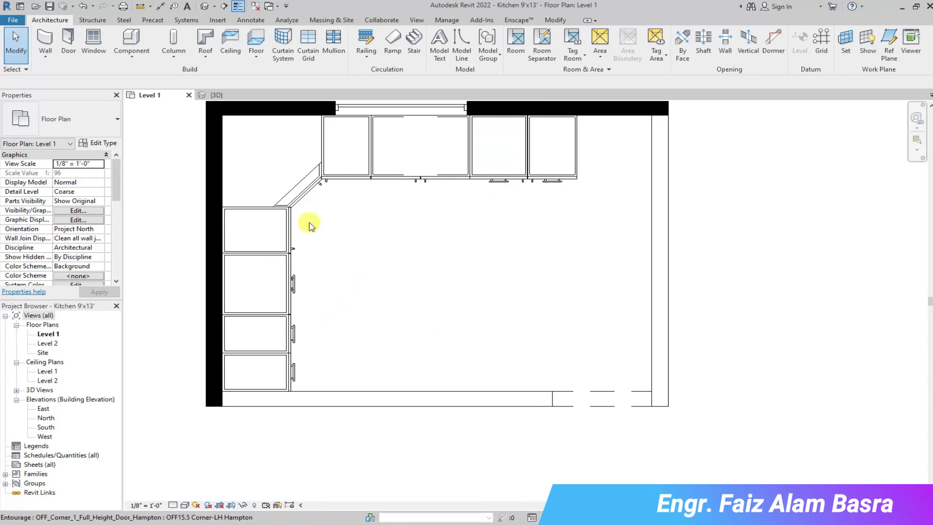
pyautogui.click(290, 376)
pyautogui.scroll(3, 233, 365)
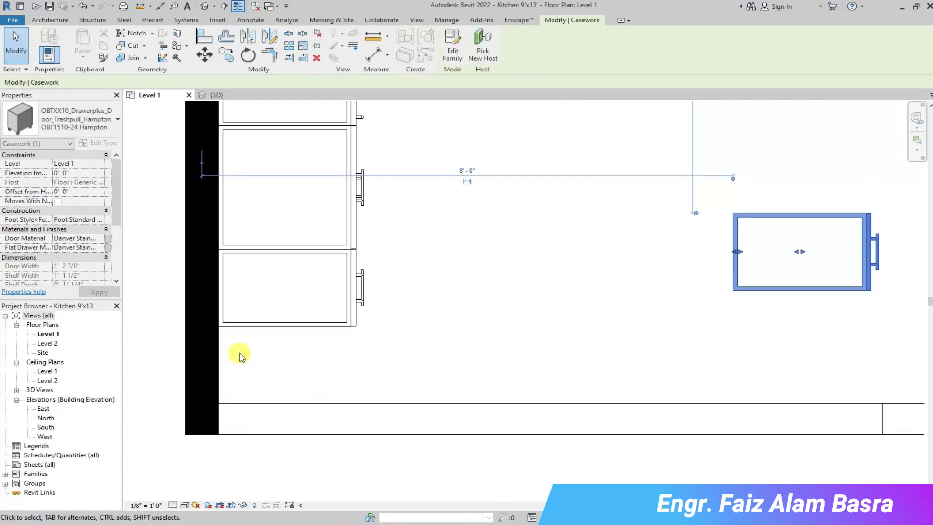
pyautogui.scroll(2, 228, 340)
pyautogui.click(226, 54)
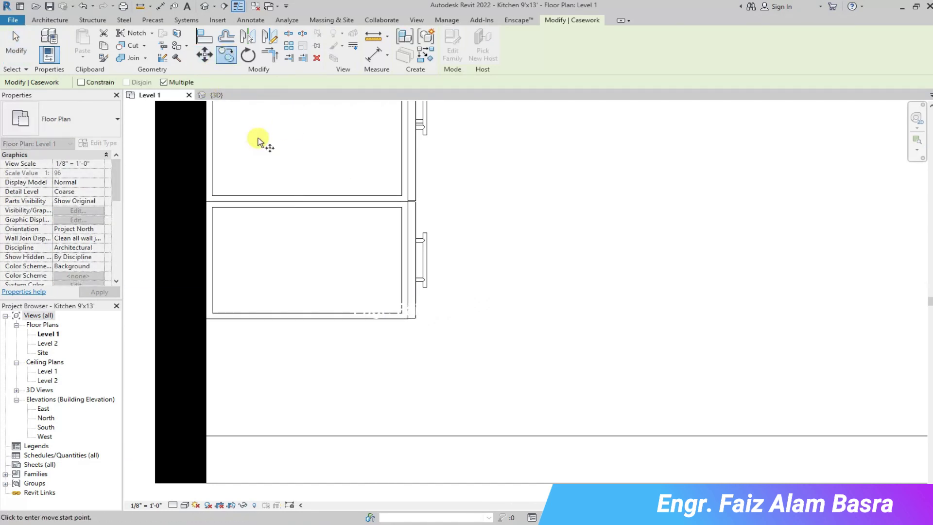
pyautogui.click(258, 222)
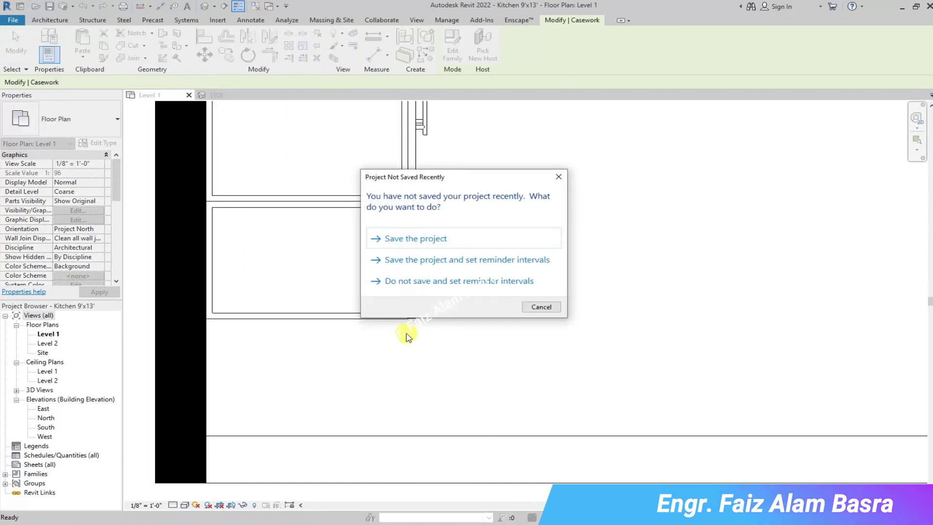
pyautogui.click(417, 241)
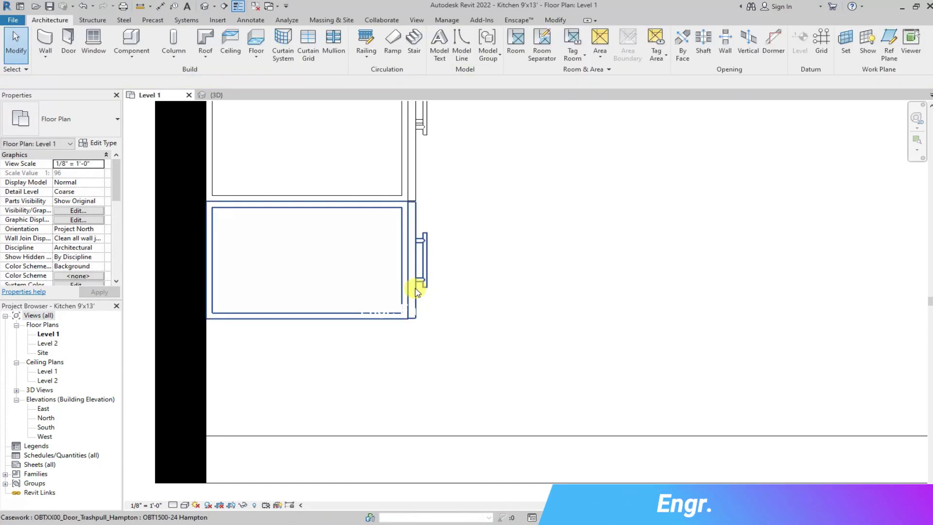
# Move the trash-pull door cabinet onto the wall corner point.
pyautogui.click(417, 288)
pyautogui.press('m')
pyautogui.press('v')
pyautogui.scroll(2, 394, 217)
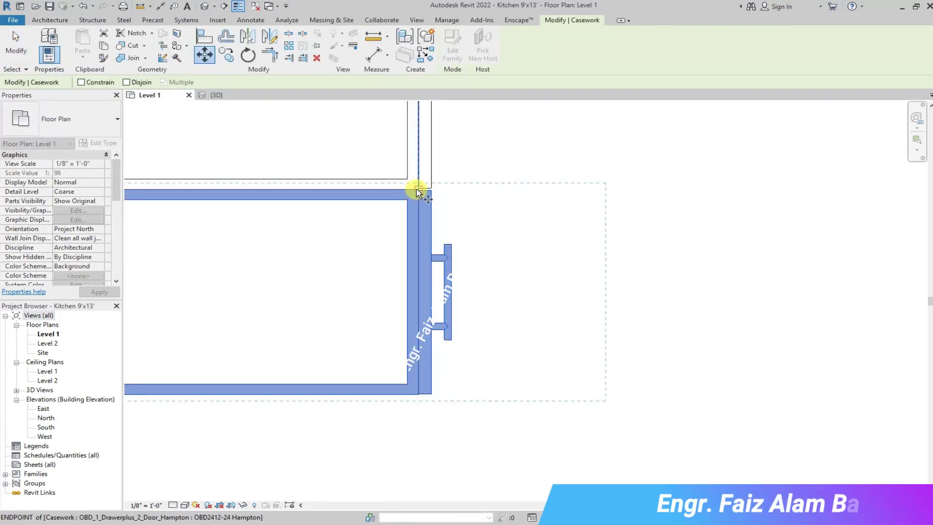
pyautogui.scroll(3, 416, 381)
pyautogui.click(417, 383)
pyautogui.scroll(-3, 428, 379)
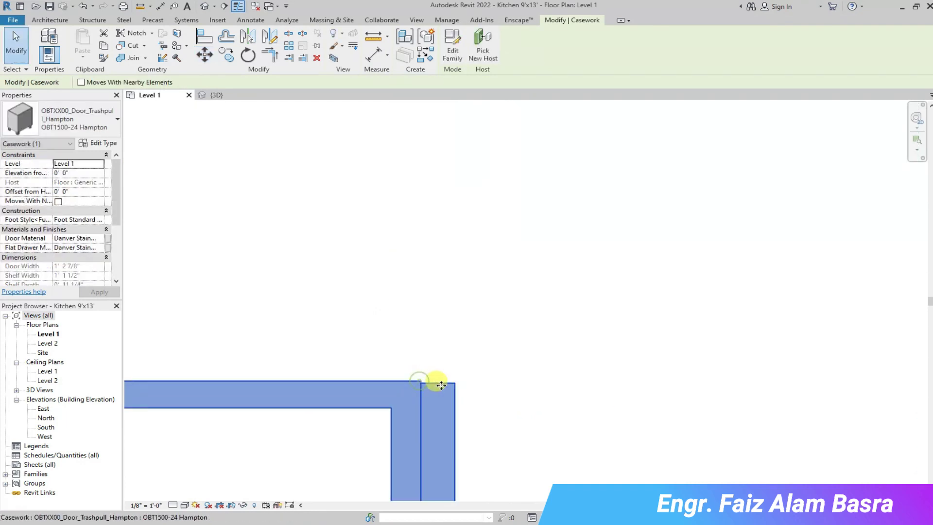
pyautogui.scroll(3, 362, 305)
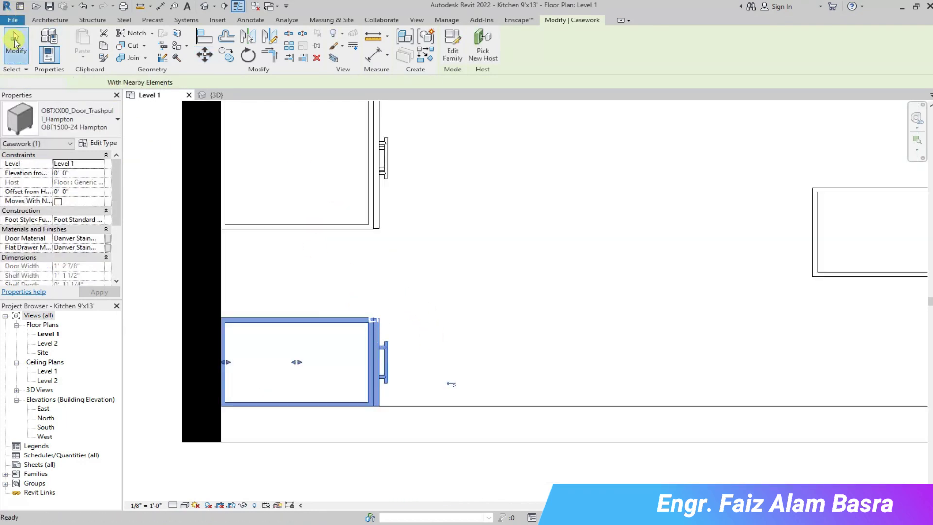
pyautogui.click(15, 43)
pyautogui.scroll(3, 210, 130)
pyautogui.scroll(-3, 437, 265)
pyautogui.scroll(-1, 437, 265)
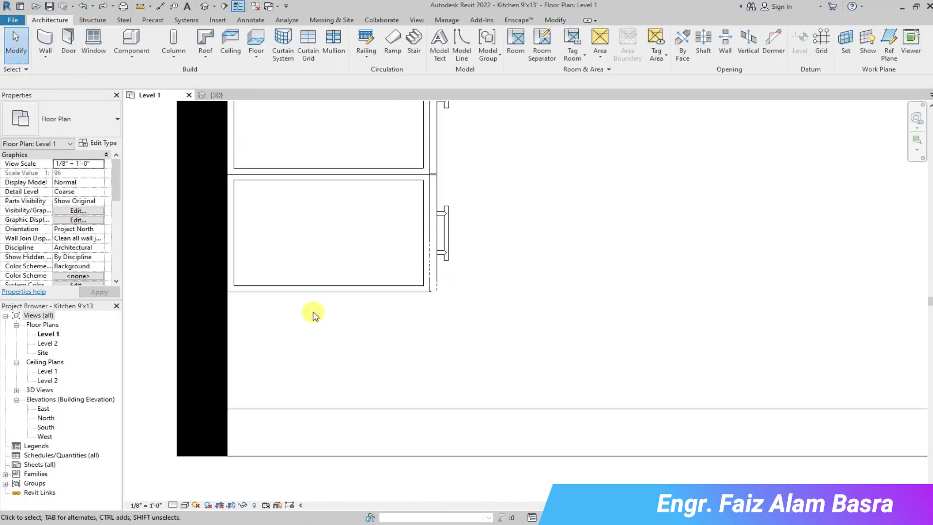
# Copy the trash-pull cabinet from its corner to the wall corner intersection, then view the kitchen in 3D.
pyautogui.click(421, 286)
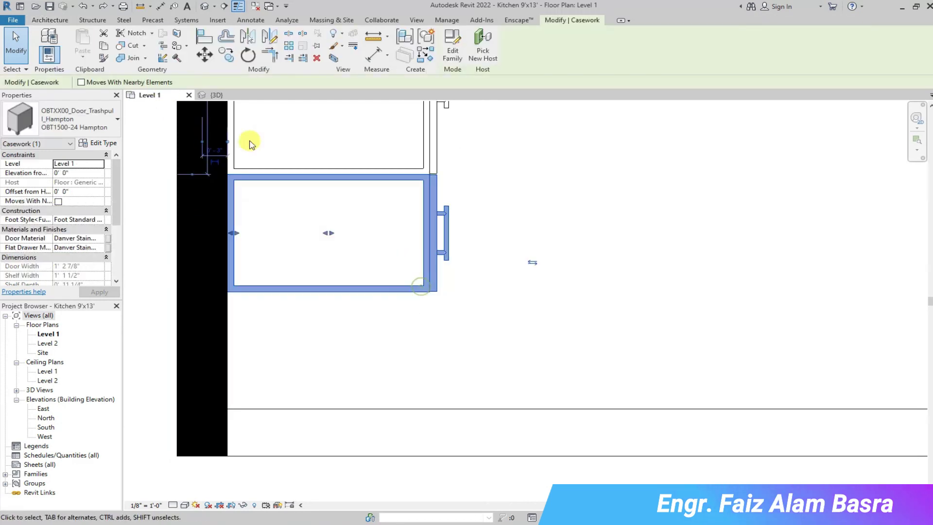
pyautogui.click(225, 57)
pyautogui.scroll(3, 432, 177)
pyautogui.scroll(2, 438, 180)
pyautogui.click(442, 177)
pyautogui.scroll(-3, 443, 191)
pyautogui.scroll(3, 418, 422)
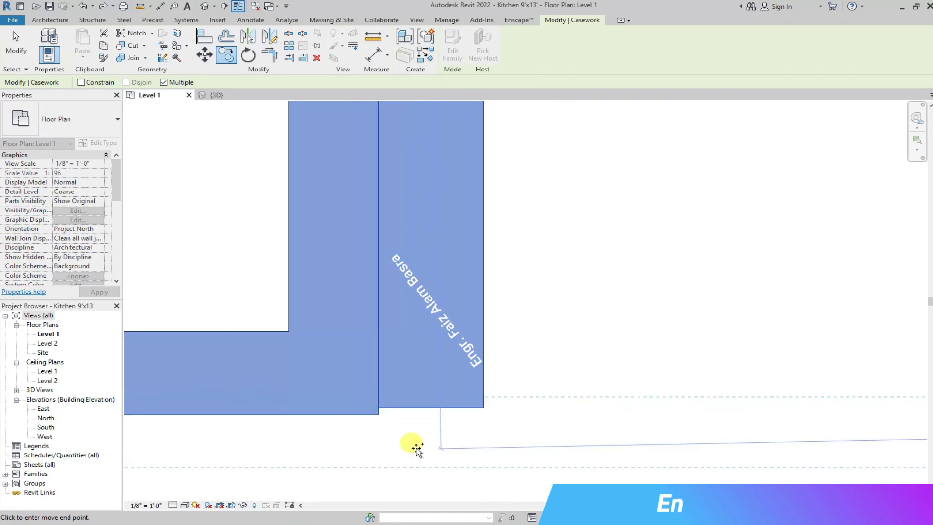
pyautogui.scroll(-3, 474, 333)
pyautogui.scroll(2, 422, 264)
pyautogui.scroll(2, 440, 293)
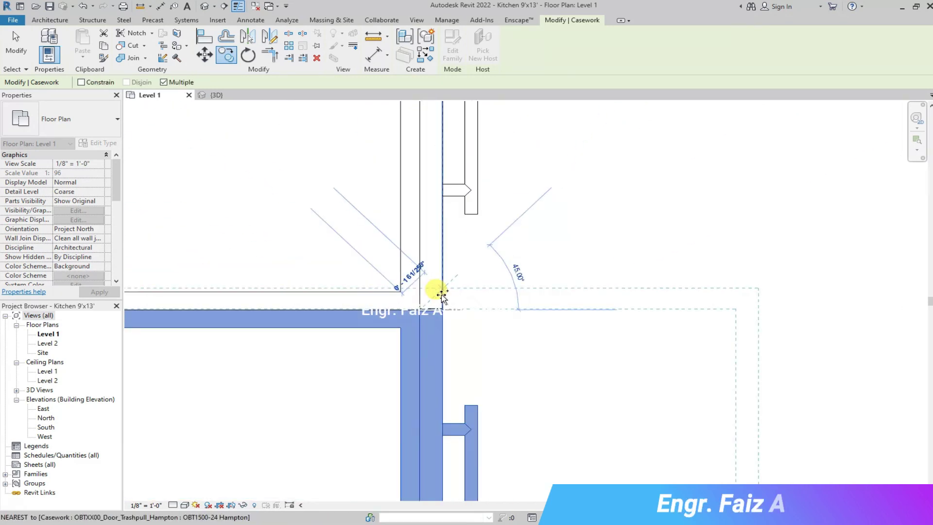
pyautogui.click(443, 293)
pyautogui.press('Escape')
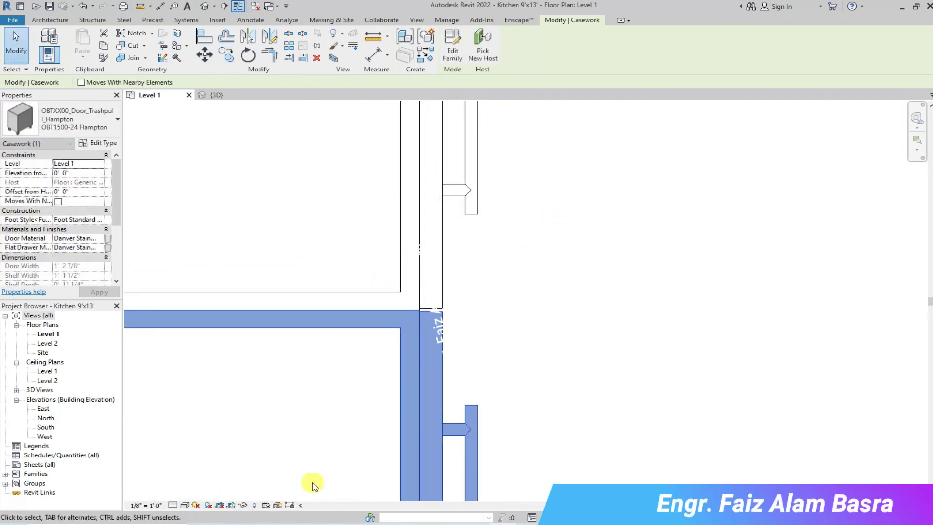
pyautogui.scroll(-2, 421, 304)
pyautogui.press('Escape')
pyautogui.scroll(-2, 503, 245)
pyautogui.click(225, 96)
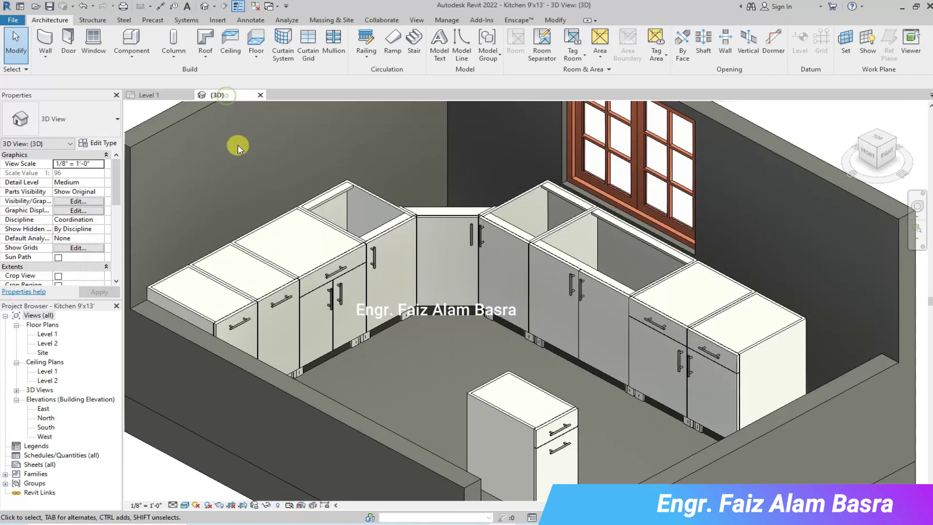
# Load the left-hand Hampton sink base family from the Base folder and place one cabinet.
pyautogui.scroll(2, 446, 335)
pyautogui.scroll(-2, 427, 330)
pyautogui.scroll(-2, 372, 270)
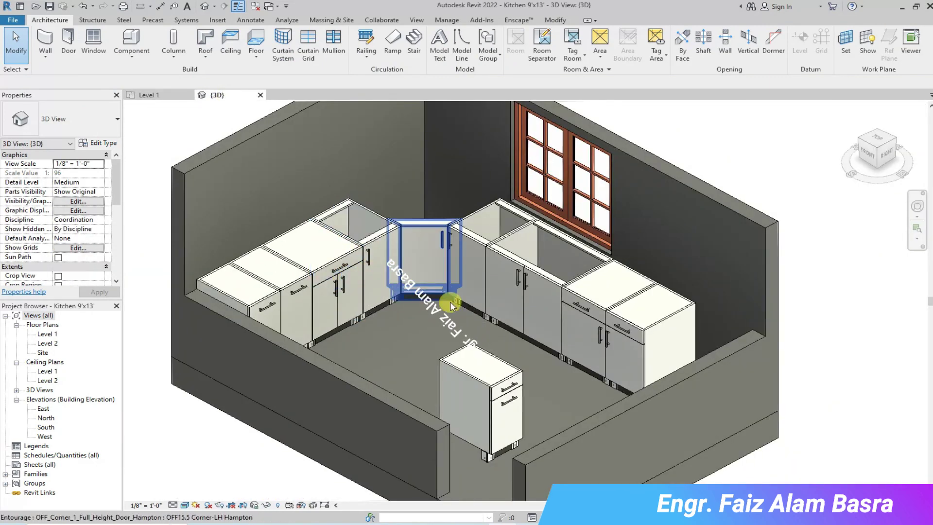
pyautogui.scroll(1, 593, 345)
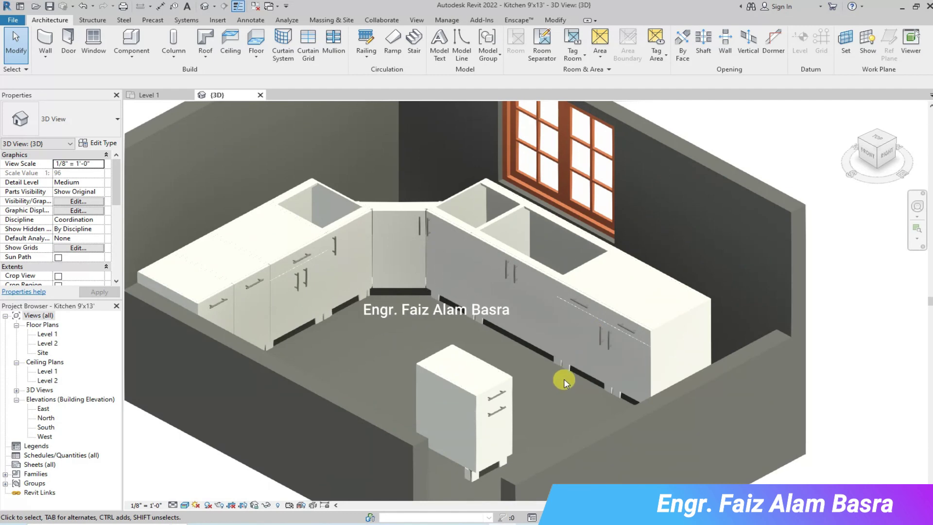
pyautogui.scroll(1, 271, 322)
pyautogui.scroll(1, 284, 321)
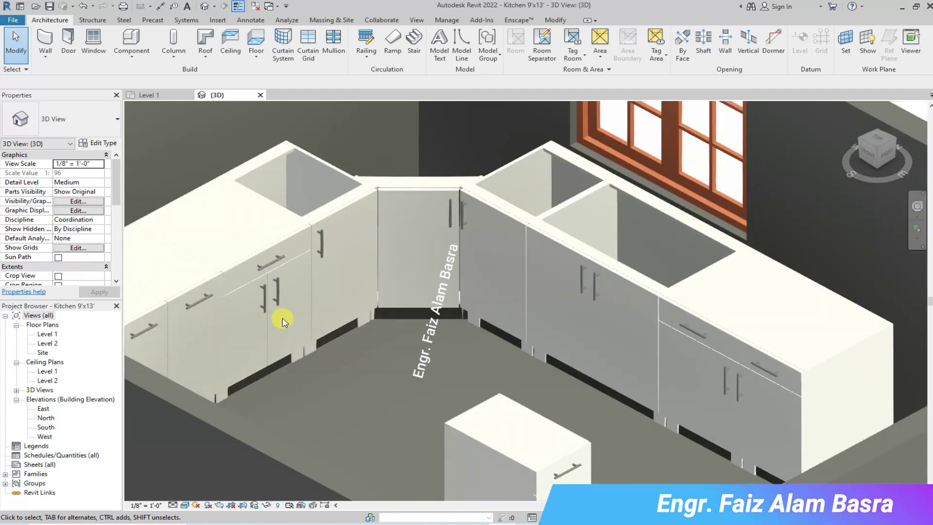
pyautogui.press('c')
pyautogui.press('m')
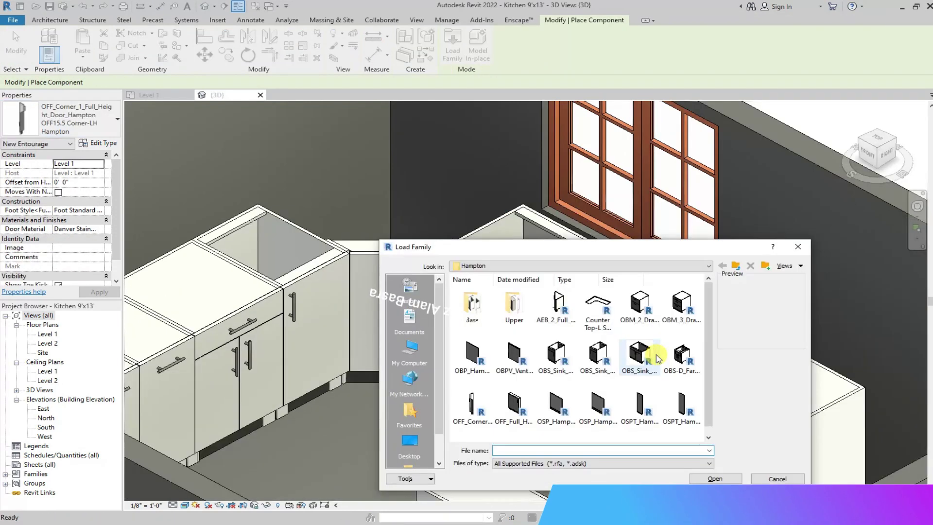
pyautogui.doubleClick(472, 306)
pyautogui.moveTo(598, 304)
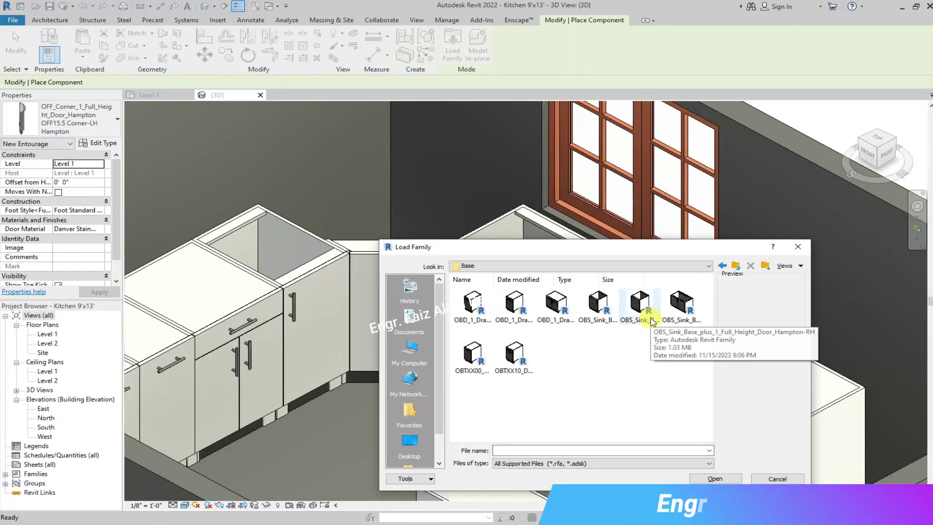
pyautogui.click(603, 313)
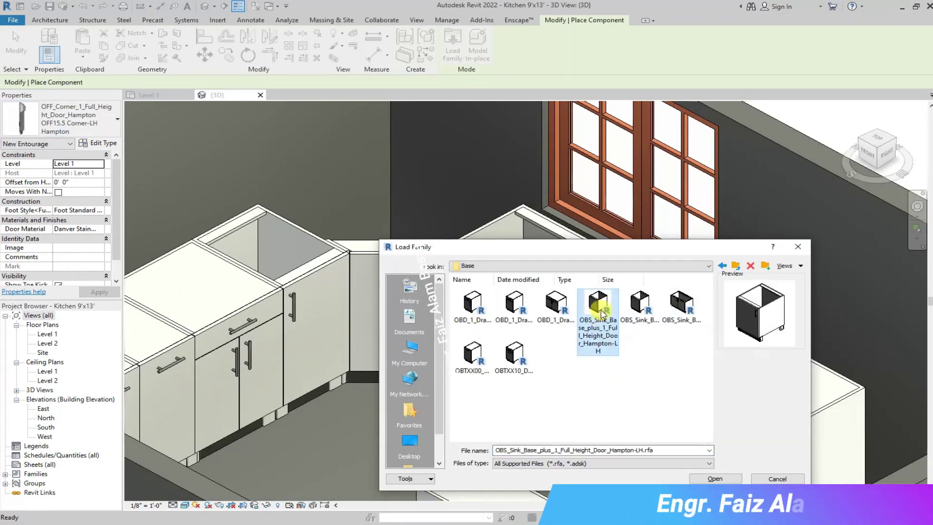
pyautogui.click(715, 479)
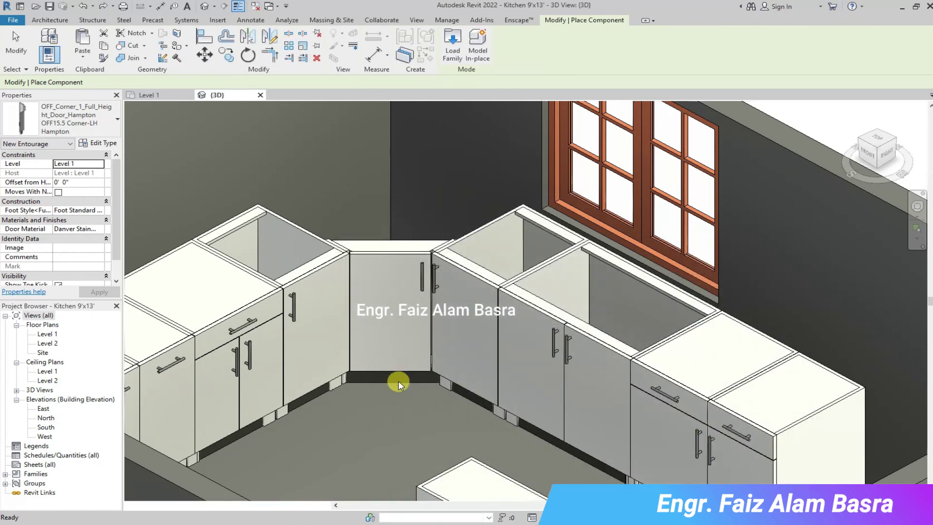
pyautogui.click(415, 432)
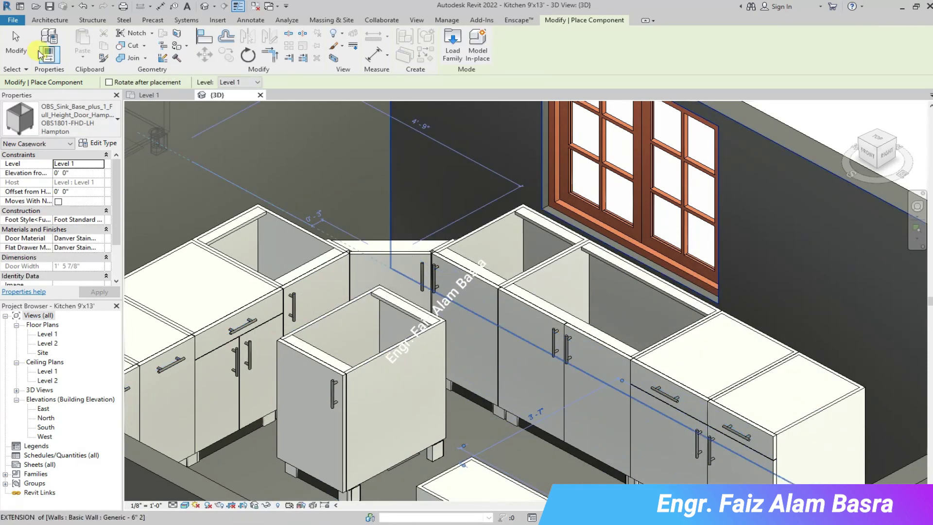
pyautogui.press('Escape')
pyautogui.press('Escape')
# Change the cabinet beside the corner to type OBS1801-24-FHD-LH Hampton.
pyautogui.click(481, 287)
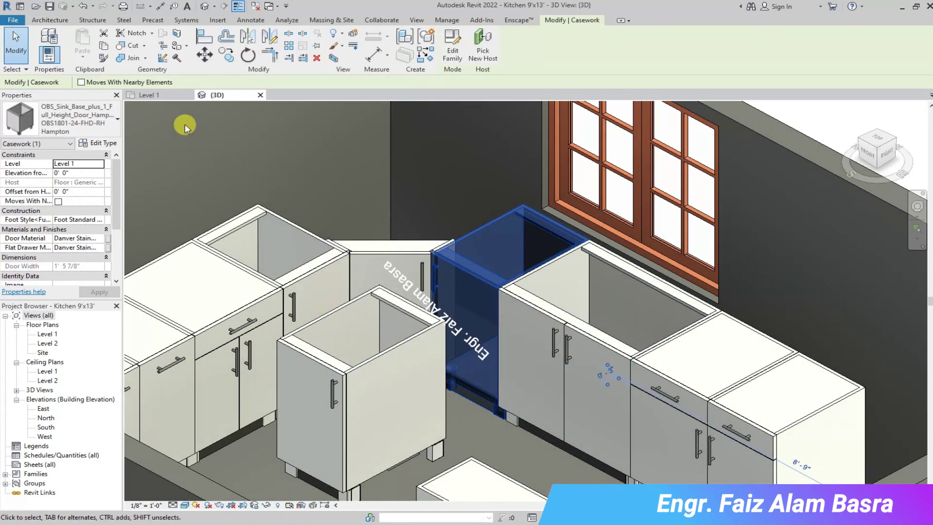
pyautogui.click(78, 119)
pyautogui.scroll(5, 146, 219)
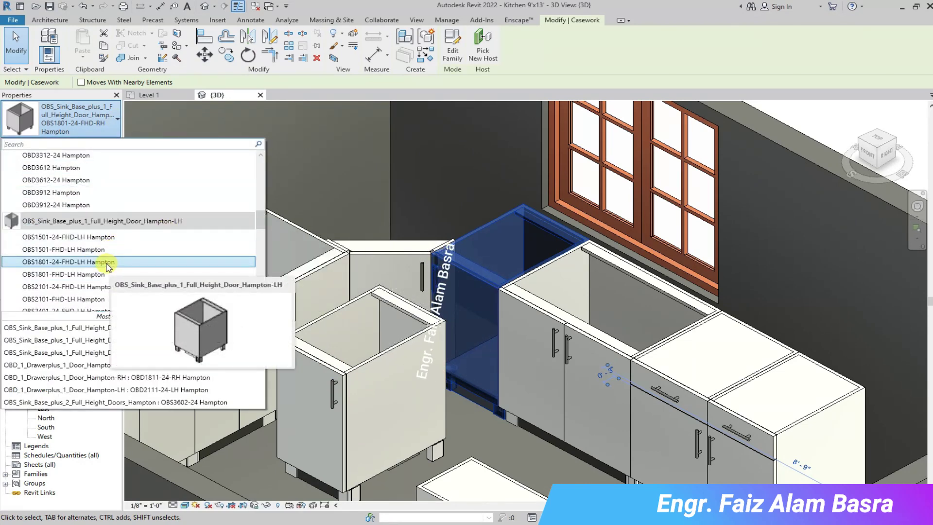
pyautogui.click(106, 262)
# Delete the freestanding sink base cabinet from the floor.
pyautogui.press('Escape')
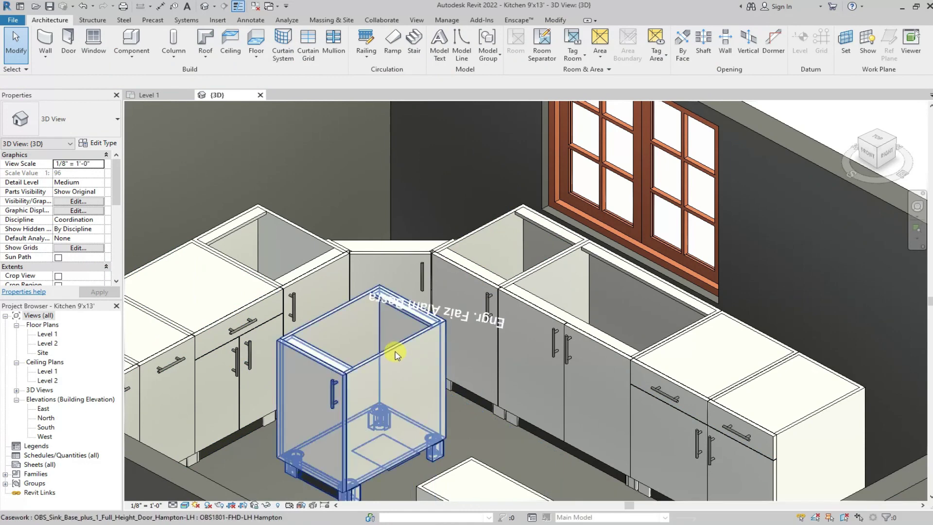
pyautogui.click(391, 349)
pyautogui.press('Delete')
pyautogui.scroll(-3, 456, 352)
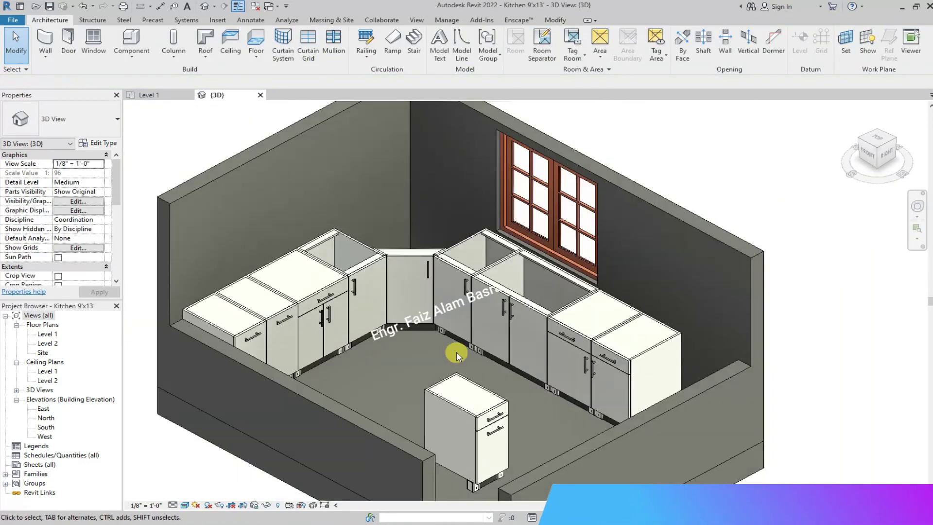
# Remove the freestanding drawer cabinet.
pyautogui.scroll(3, 422, 381)
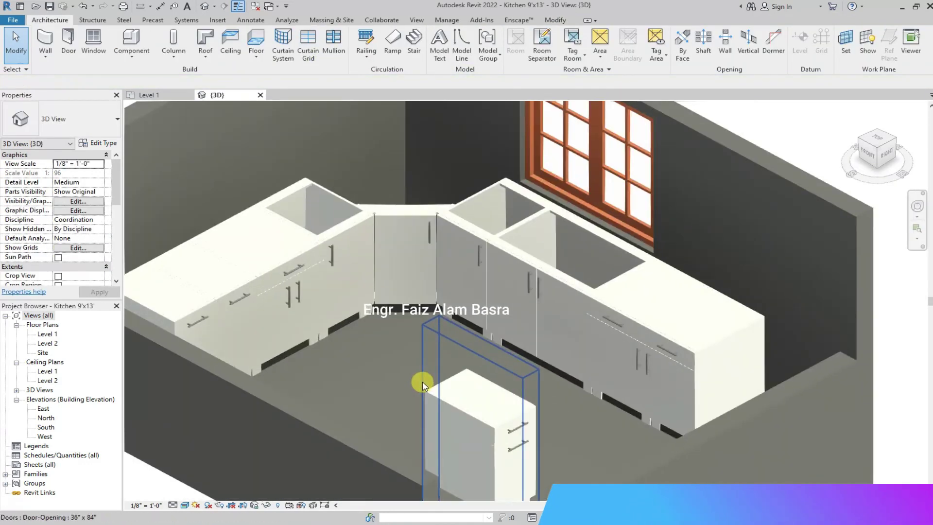
pyautogui.click(515, 432)
pyautogui.hotkey('ctrl', 'Tab')
pyautogui.scroll(-2, 348, 313)
pyautogui.scroll(-2, 349, 313)
pyautogui.scroll(1, 465, 232)
pyautogui.scroll(1, 594, 112)
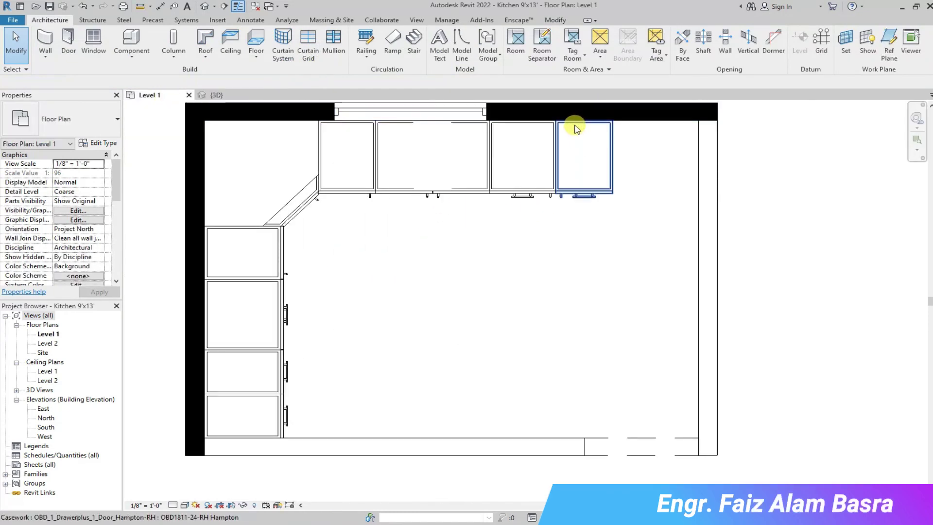
pyautogui.scroll(-2, 578, 104)
pyautogui.scroll(3, 506, 112)
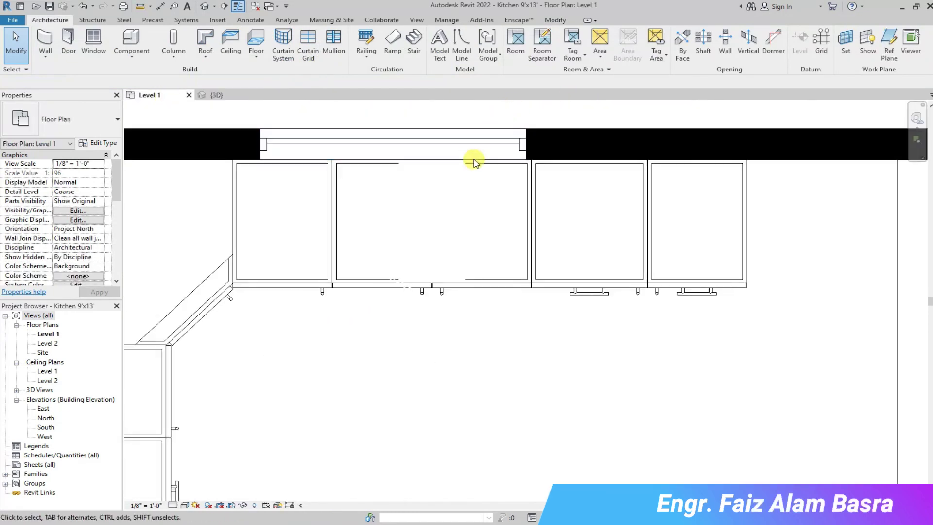
pyautogui.scroll(-1, 471, 185)
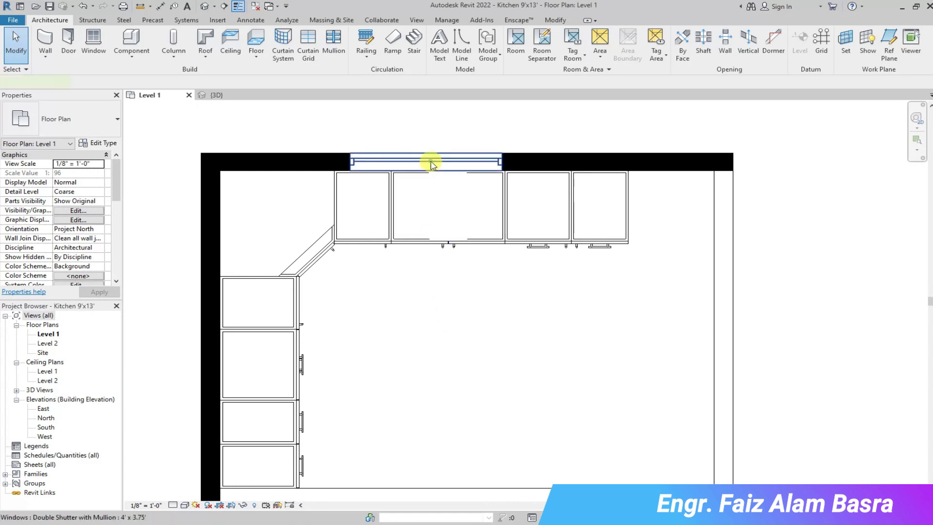
# Rework the window's EQ dimension string and drag it above the top wall.
pyautogui.click(448, 148)
pyautogui.scroll(2, 479, 173)
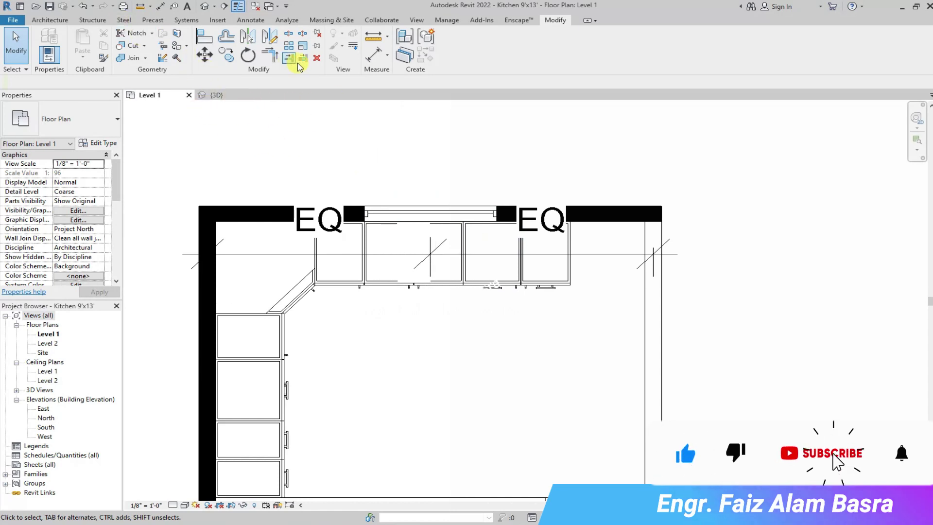
pyautogui.click(274, 261)
pyautogui.click(604, 285)
pyautogui.click(606, 254)
pyautogui.click(325, 56)
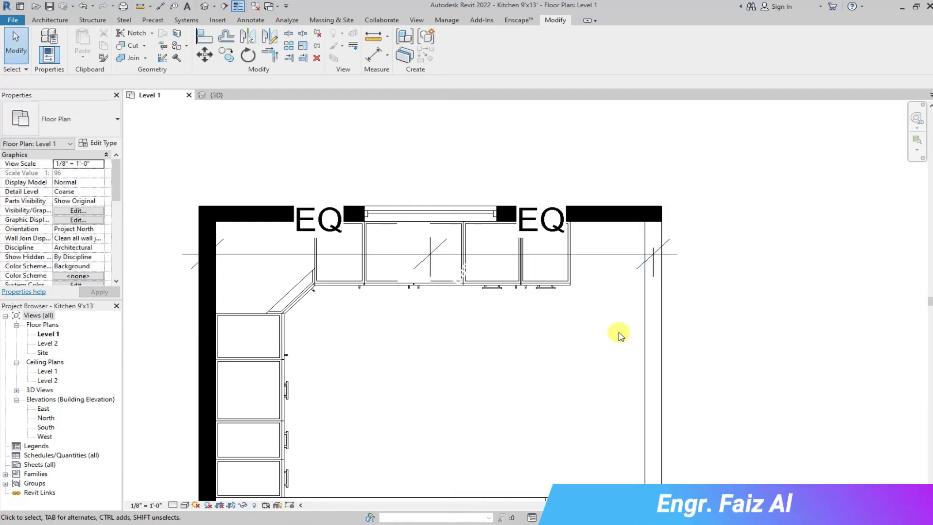
pyautogui.scroll(3, 418, 235)
pyautogui.scroll(-1, 427, 234)
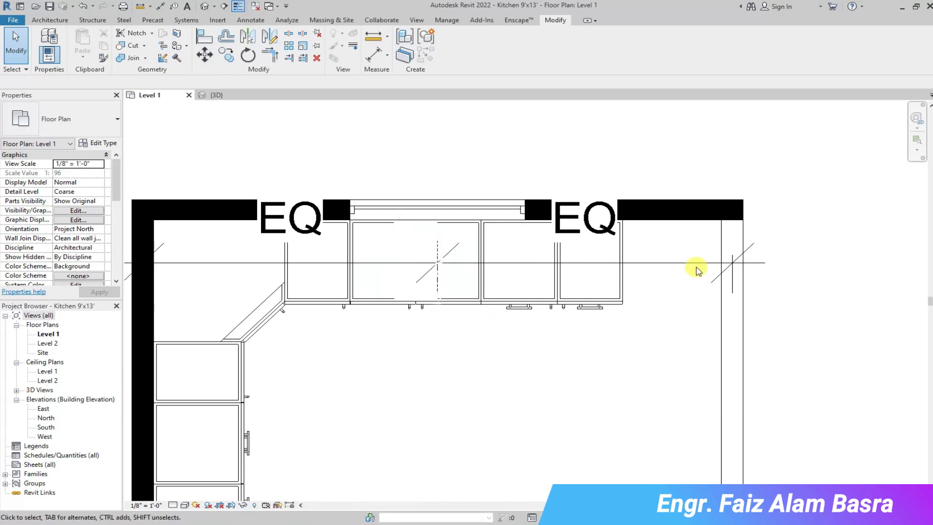
pyautogui.moveTo(697, 268); pyautogui.dragTo(685, 145)
pyautogui.click(809, 223)
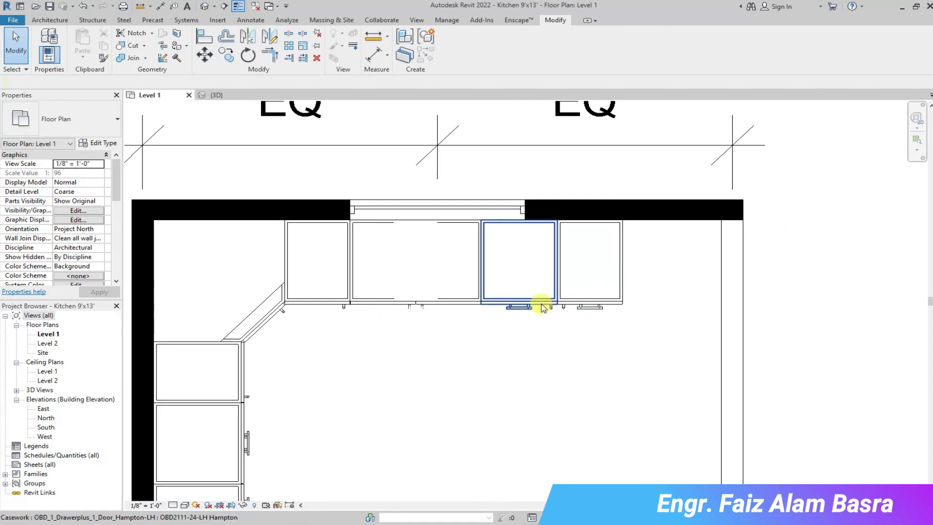
# Check the kitchen in 3D, then return to Level 1 zoomed to fit.
pyautogui.scroll(-2, 549, 305)
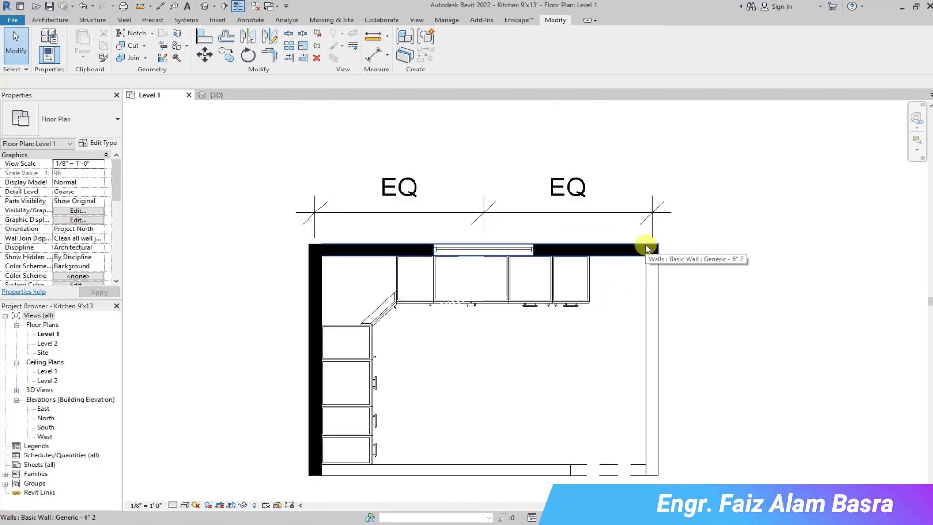
pyautogui.click(217, 94)
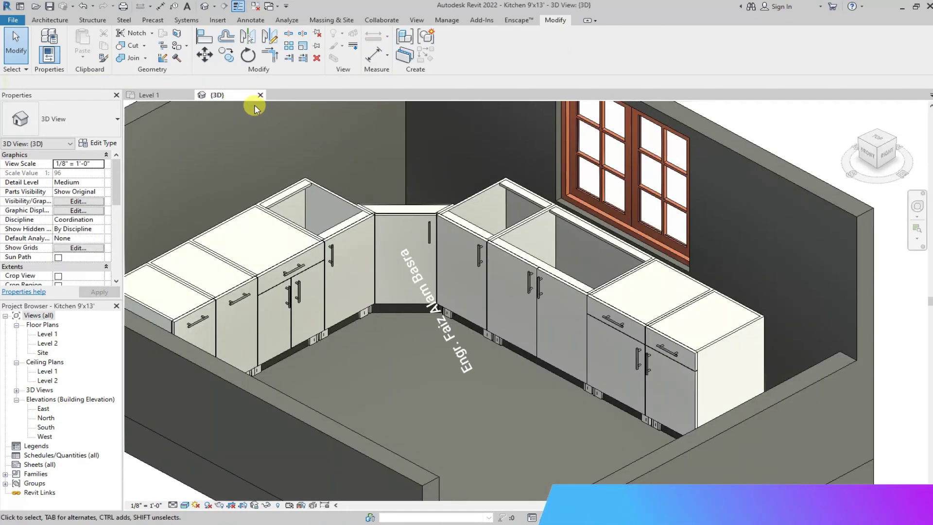
pyautogui.click(148, 95)
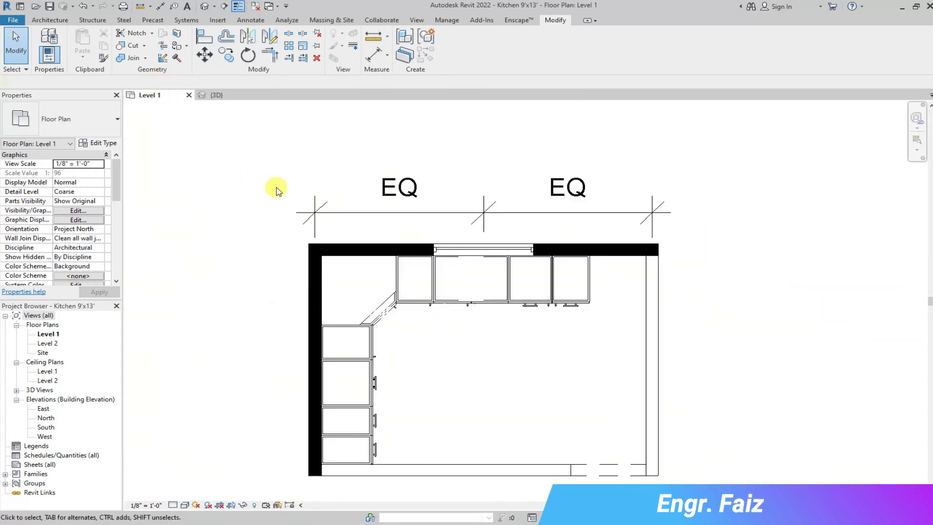
pyautogui.press('z')
pyautogui.press('f')
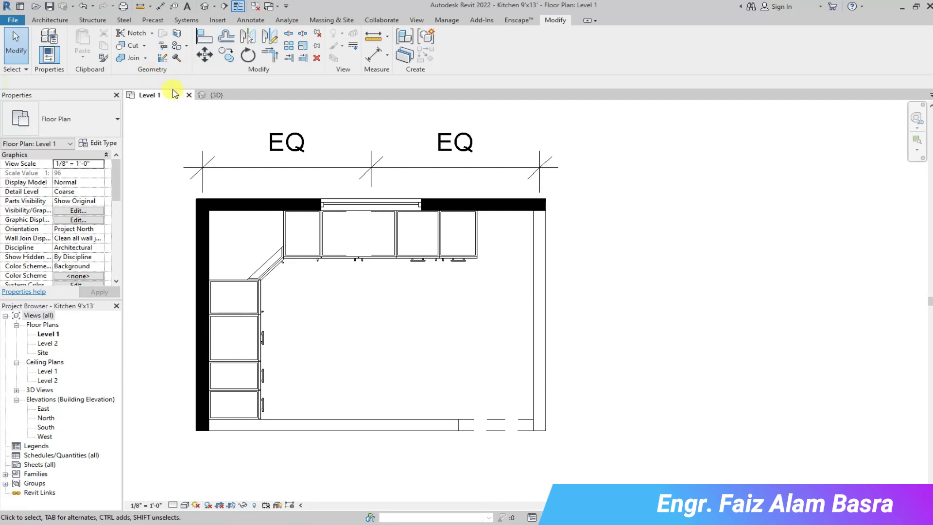
# Load the Counter Top-L Shaped 2 family as a component.
pyautogui.click(64, 21)
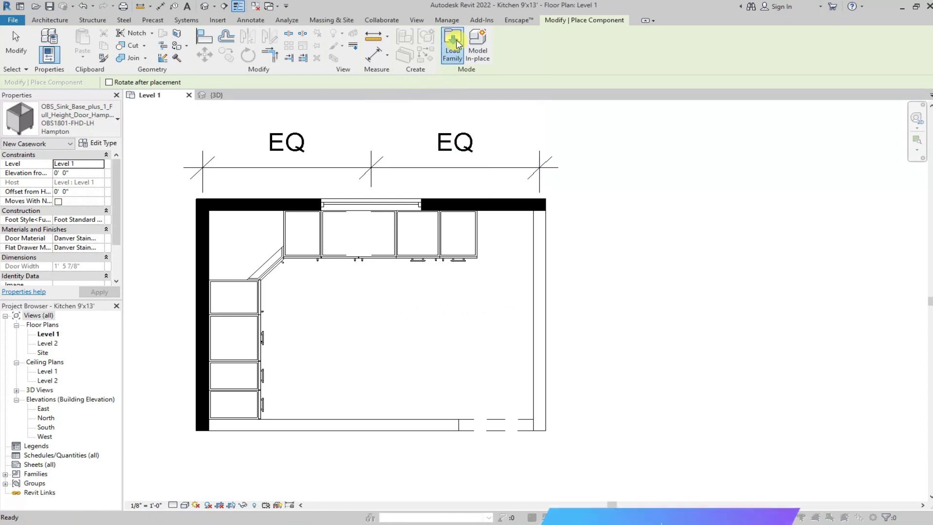
pyautogui.click(453, 46)
pyautogui.click(602, 304)
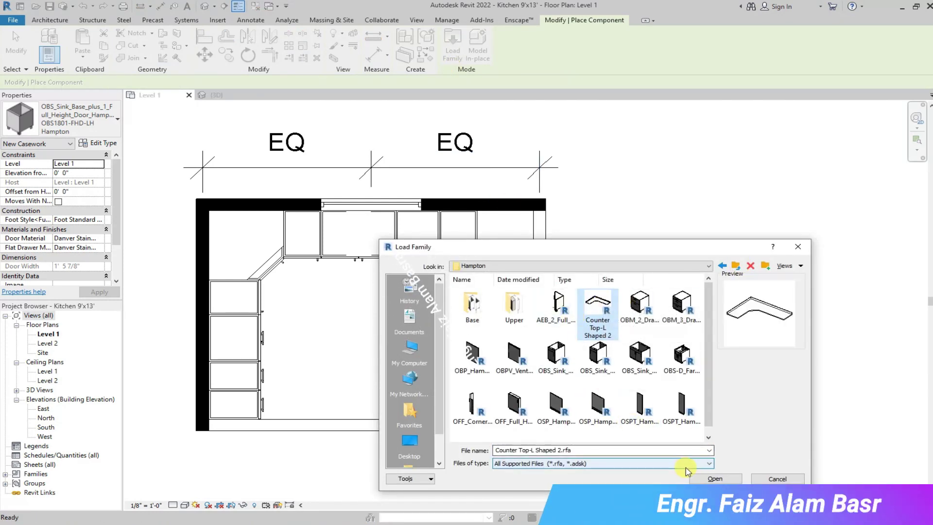
pyautogui.click(699, 479)
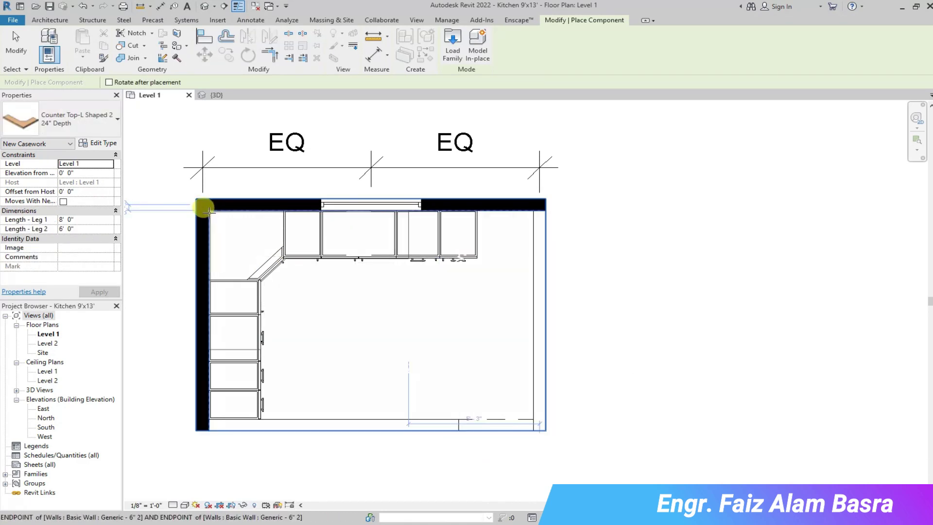
pyautogui.scroll(3, 205, 209)
pyautogui.scroll(-2, 213, 204)
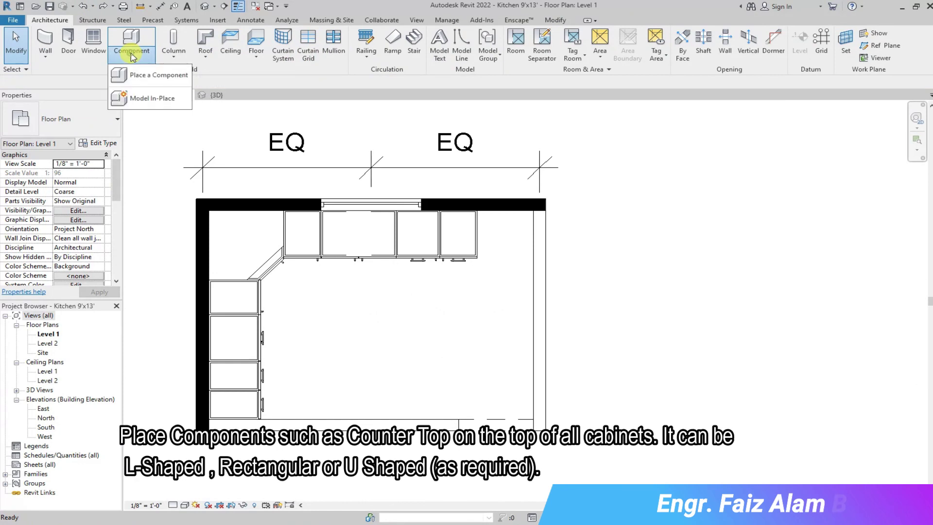
# Browse the family library to 1-Revit > Kitchen > Counter Tops.
pyautogui.click(453, 49)
pyautogui.click(604, 303)
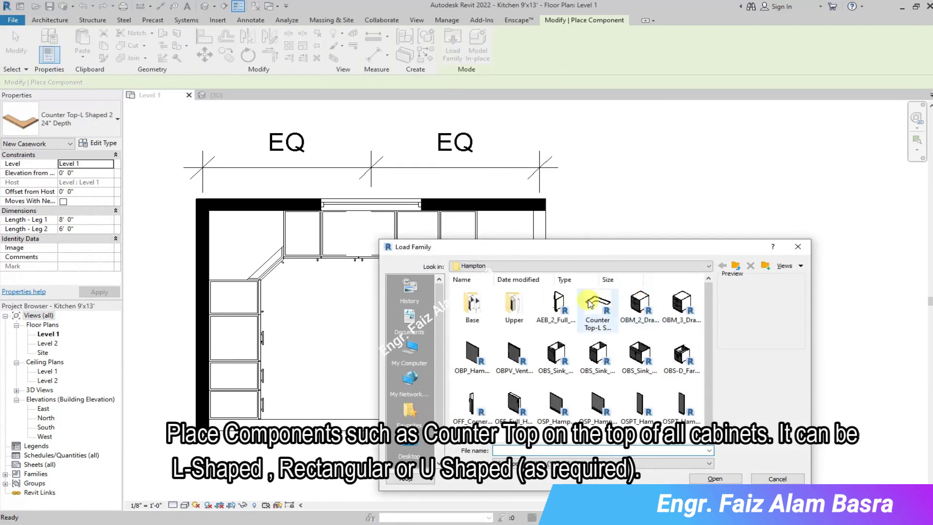
pyautogui.click(741, 268)
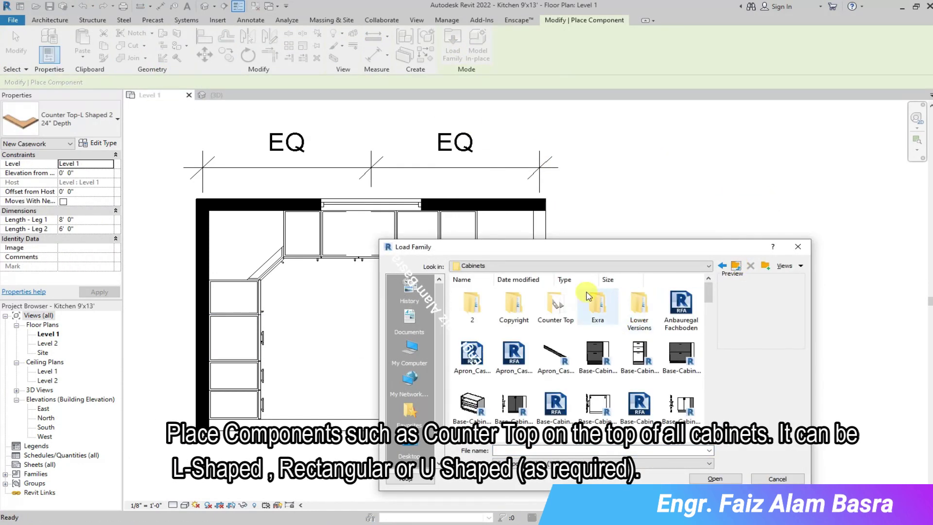
pyautogui.click(723, 267)
pyautogui.click(737, 266)
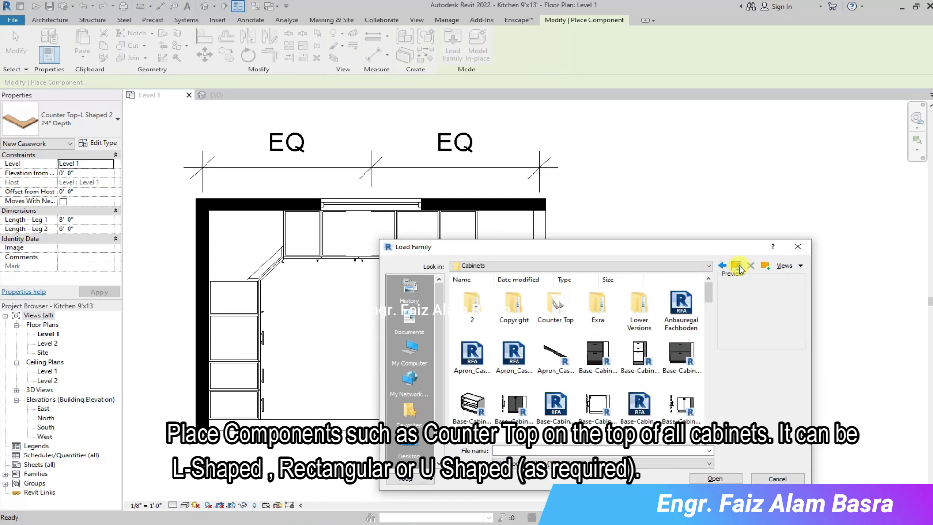
pyautogui.scroll(-5, 603, 340)
pyautogui.scroll(2, 623, 353)
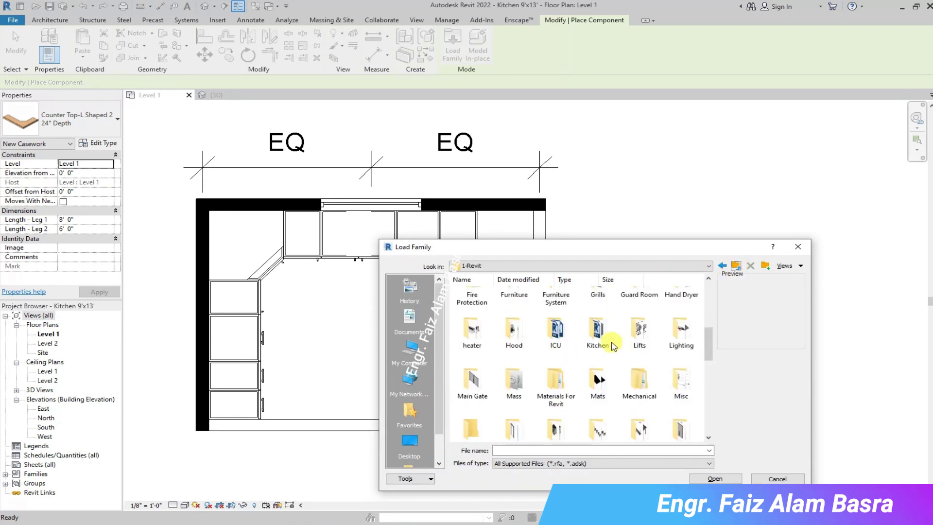
pyautogui.doubleClick(597, 340)
pyautogui.doubleClick(598, 341)
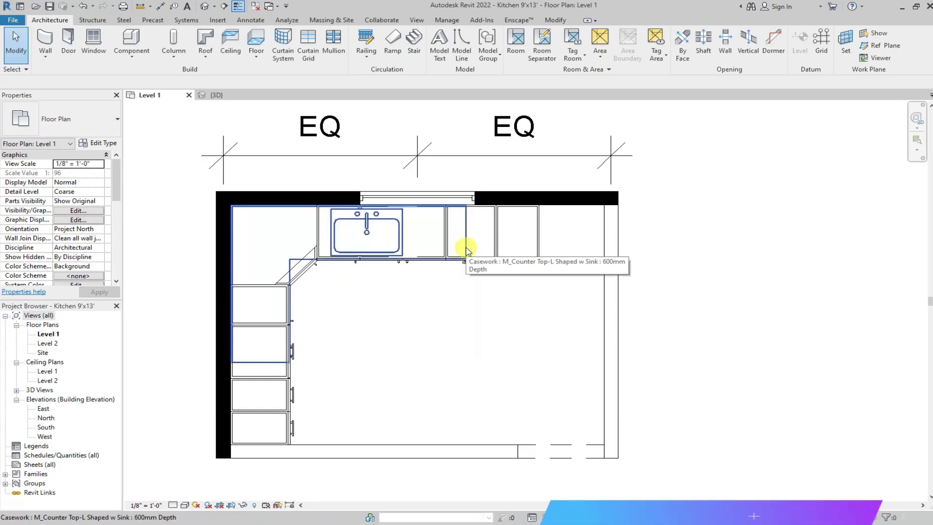
# Delete the placed L-shaped counter top.
pyautogui.click(410, 260)
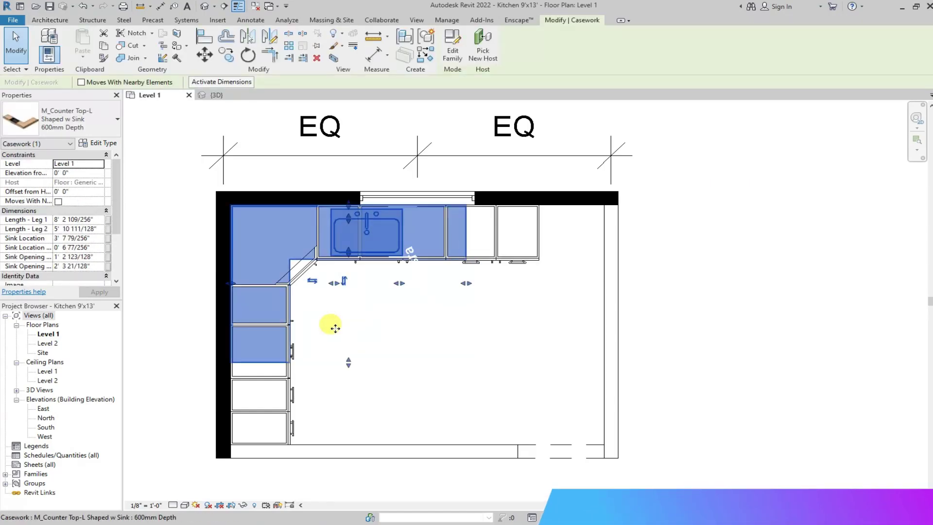
pyautogui.click(336, 328)
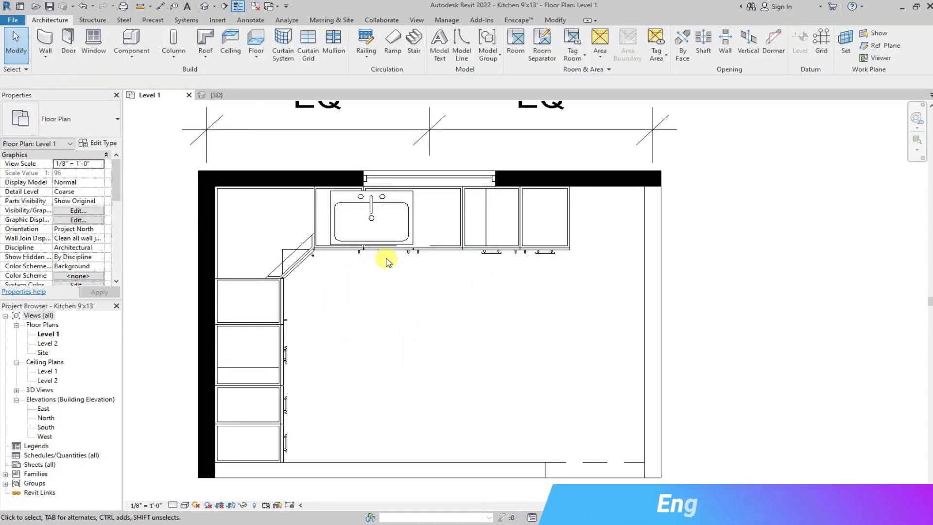
pyautogui.click(483, 222)
pyautogui.press('Escape')
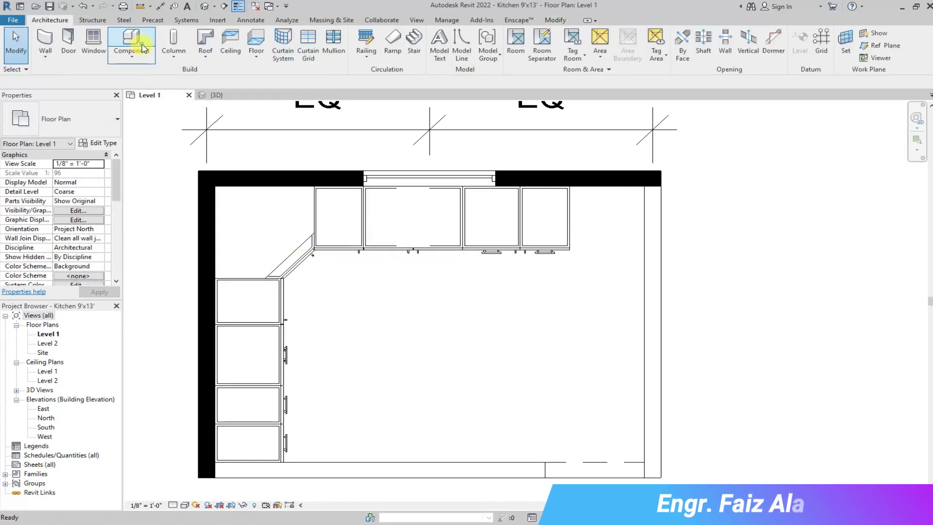
# Pick M_Counter Top-L Shaped w Sink Hole 2 in the Load Family dialog.
pyautogui.click(143, 48)
pyautogui.click(453, 46)
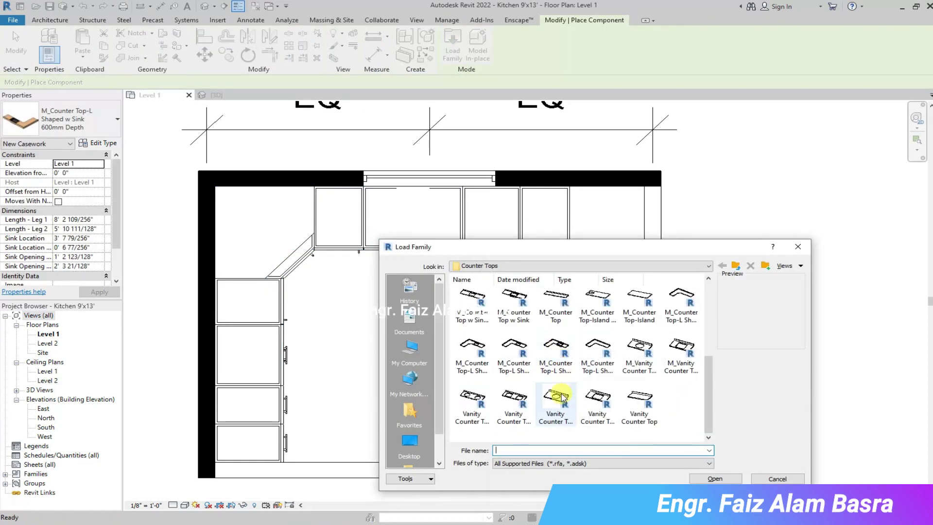
pyautogui.click(471, 348)
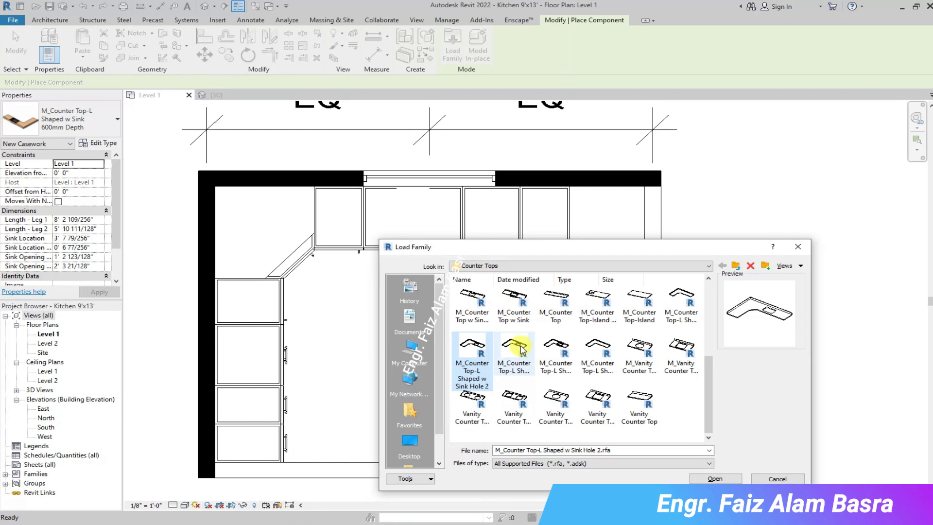
# Compare counter-top families and load 045_Counter_Top_-_L_Shaped_w_Corner_Sink.
pyautogui.click(555, 345)
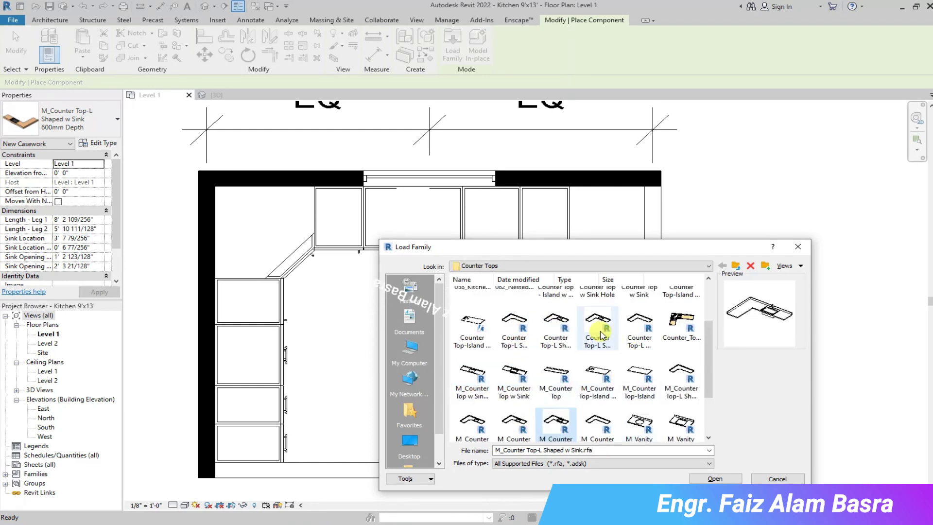
pyautogui.scroll(2, 558, 350)
pyautogui.click(511, 370)
pyautogui.scroll(1, 511, 370)
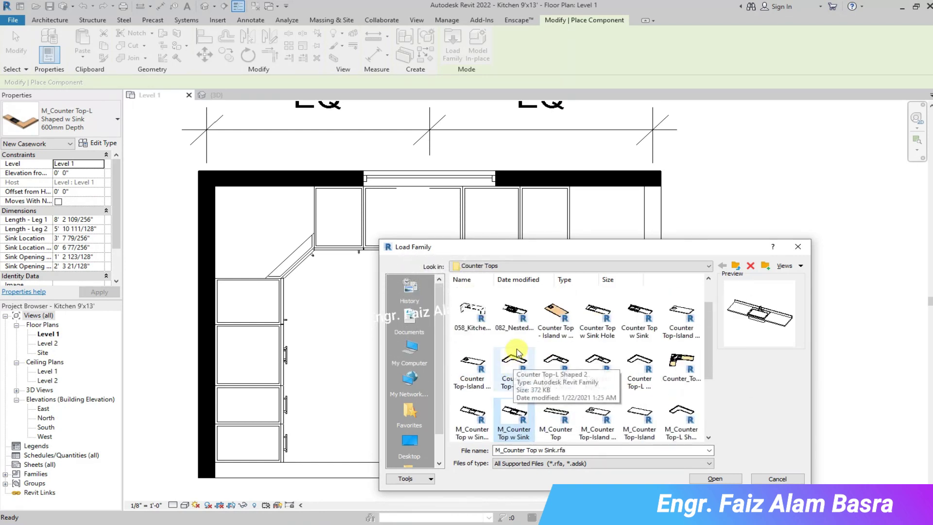
pyautogui.scroll(1, 567, 357)
pyautogui.click(557, 305)
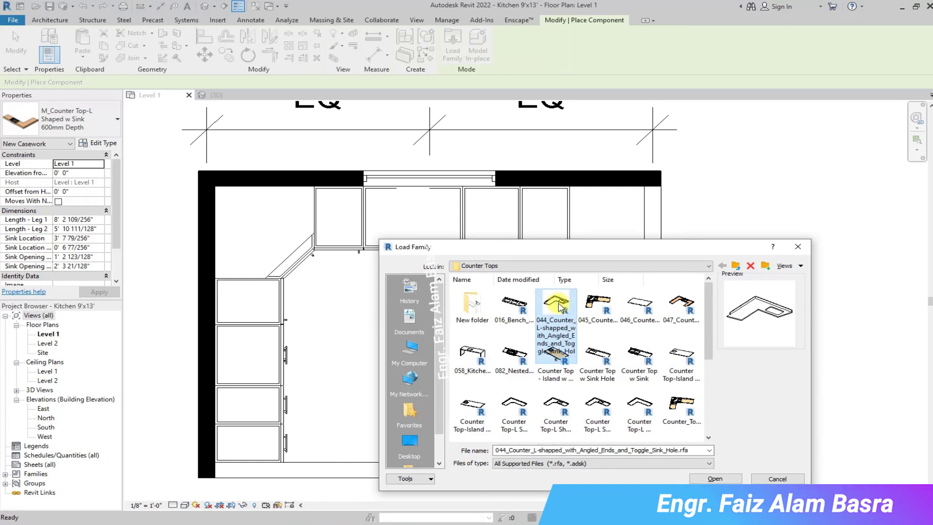
pyautogui.click(597, 304)
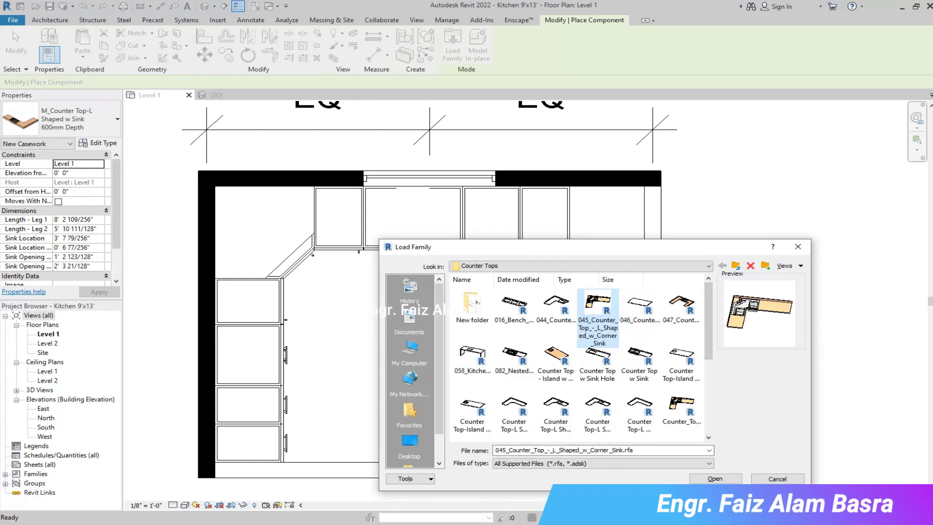
pyautogui.click(715, 478)
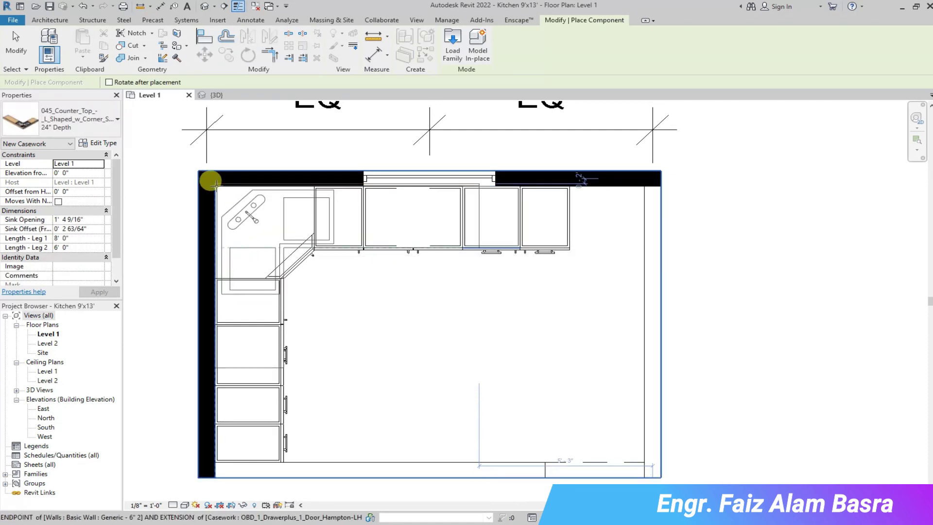
# Place the corner-sink counter at the top-left corner, check it in 3D, then undo.
pyautogui.scroll(3, 214, 187)
pyautogui.click(321, 275)
pyautogui.scroll(-3, 245, 177)
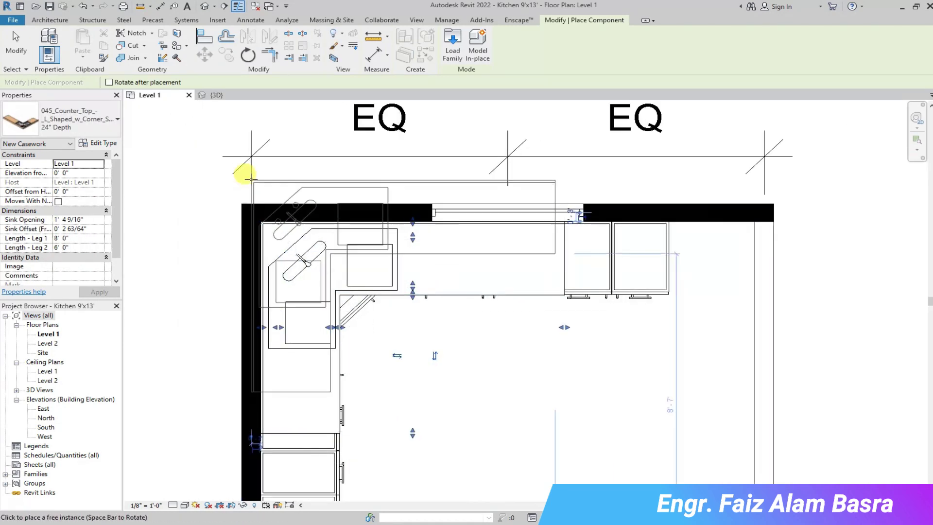
pyautogui.click(217, 95)
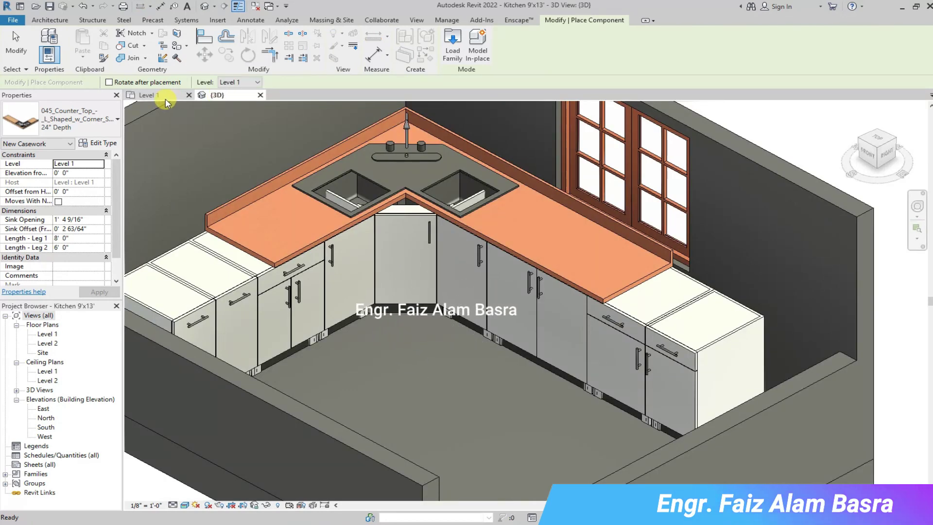
pyautogui.click(83, 5)
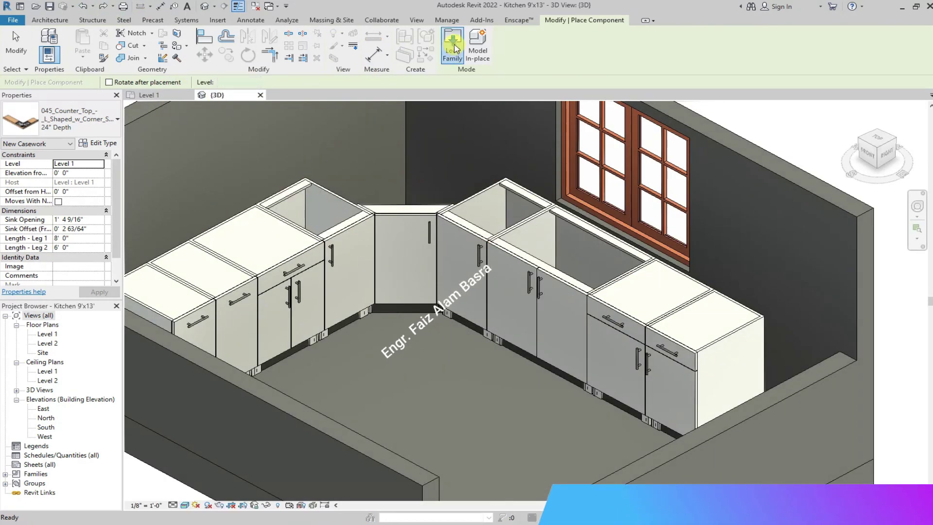
# Load Counter Top-L Shaped w Sink from the New folder, then return to Level 1 without placing it.
pyautogui.click(454, 48)
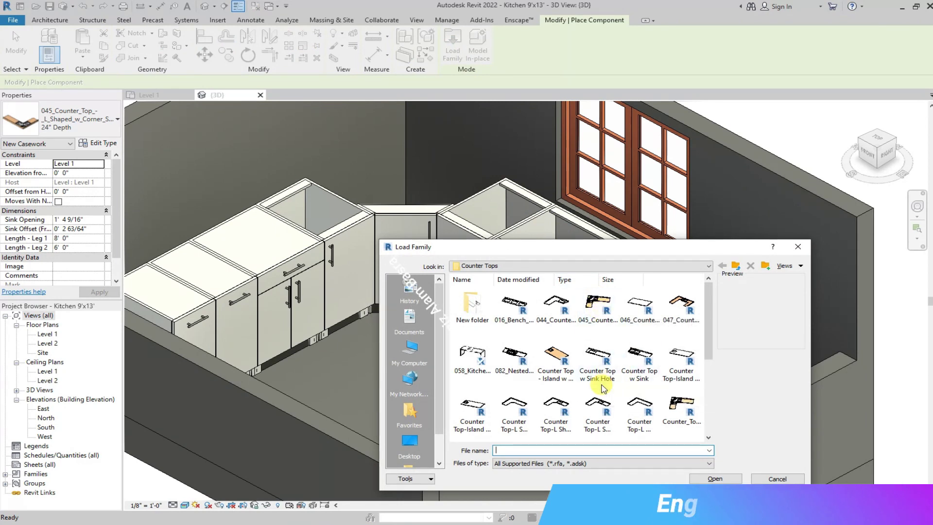
pyautogui.scroll(-2, 602, 387)
pyautogui.click(564, 430)
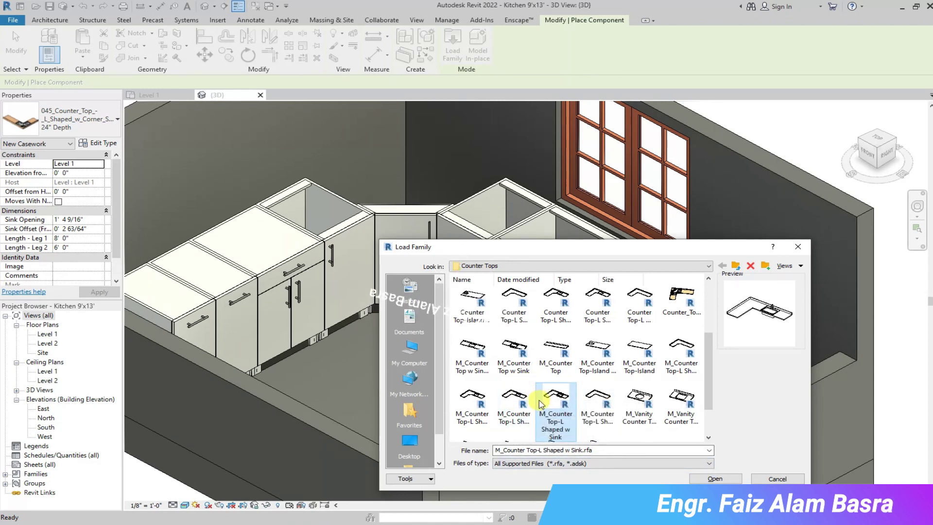
pyautogui.scroll(2, 539, 396)
pyautogui.click(681, 405)
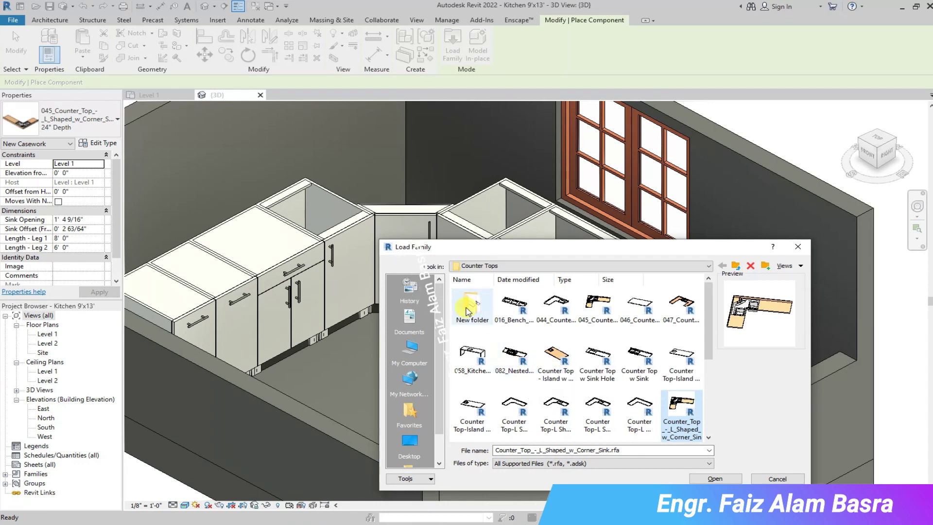
pyautogui.doubleClick(471, 305)
pyautogui.doubleClick(555, 311)
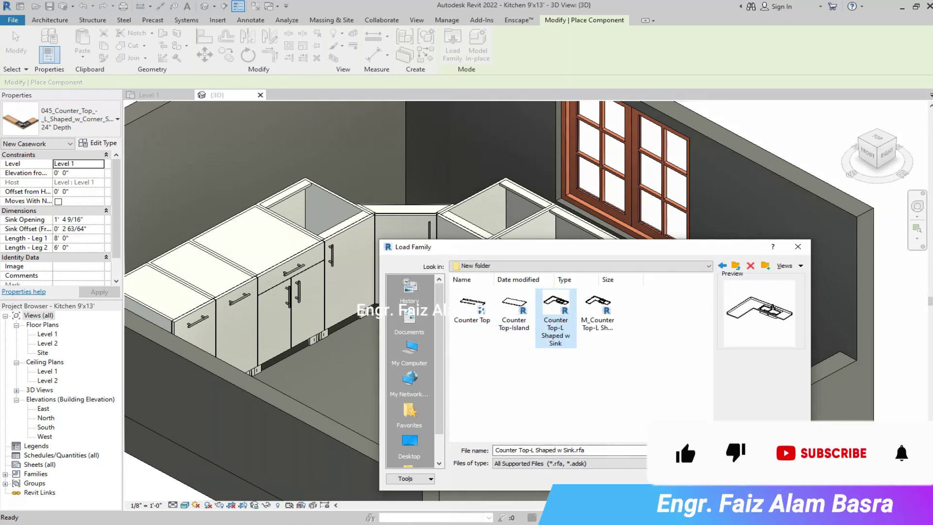
pyautogui.click(147, 94)
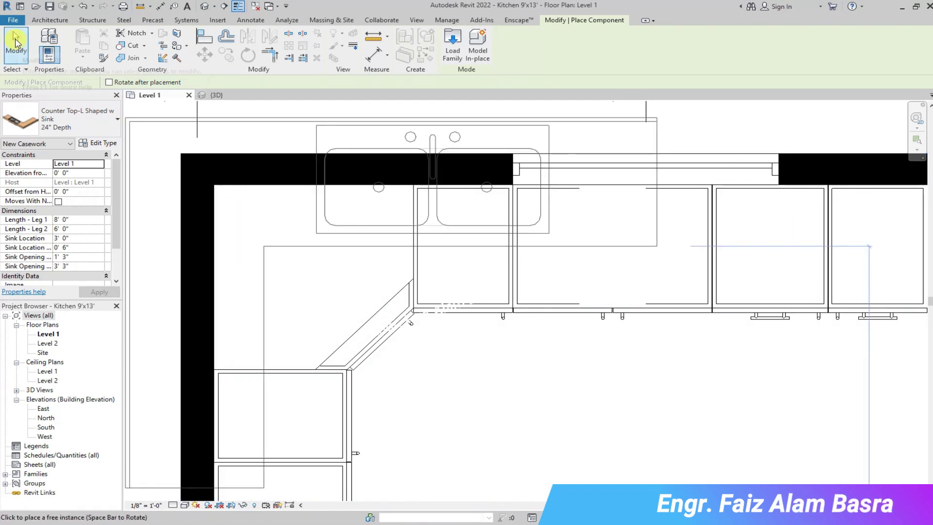
pyautogui.click(16, 44)
# Load M_Counter Top-L Shaped w Sink, then load Counter Top-L Shaped w Sink Hole 2.
pyautogui.click(132, 56)
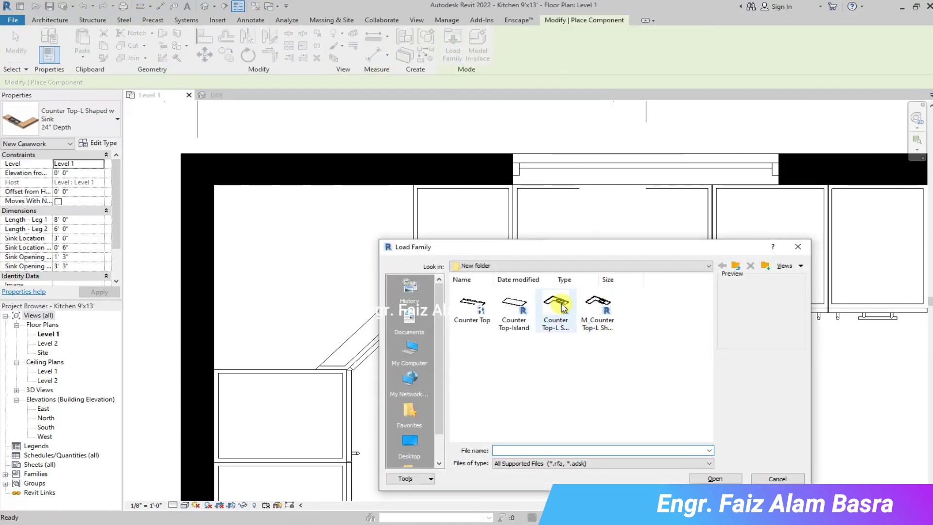
pyautogui.click(598, 303)
pyautogui.click(714, 479)
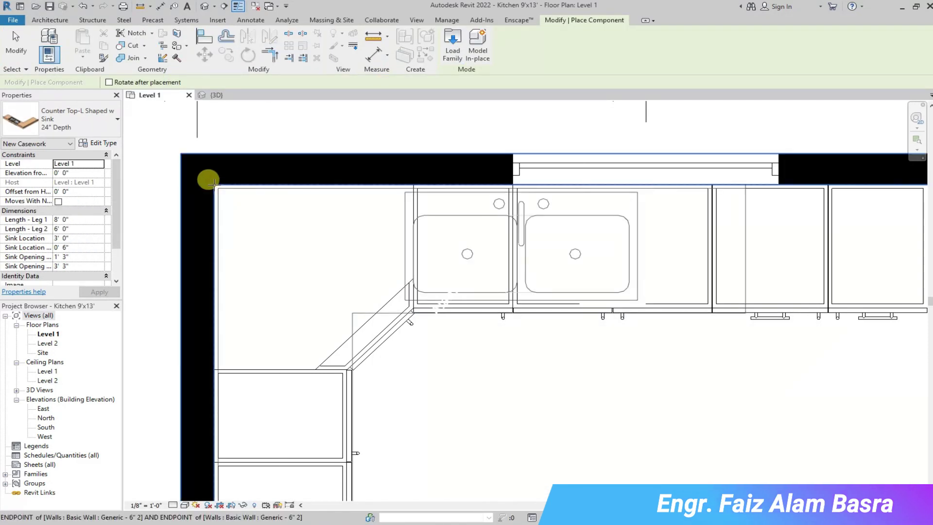
pyautogui.click(452, 44)
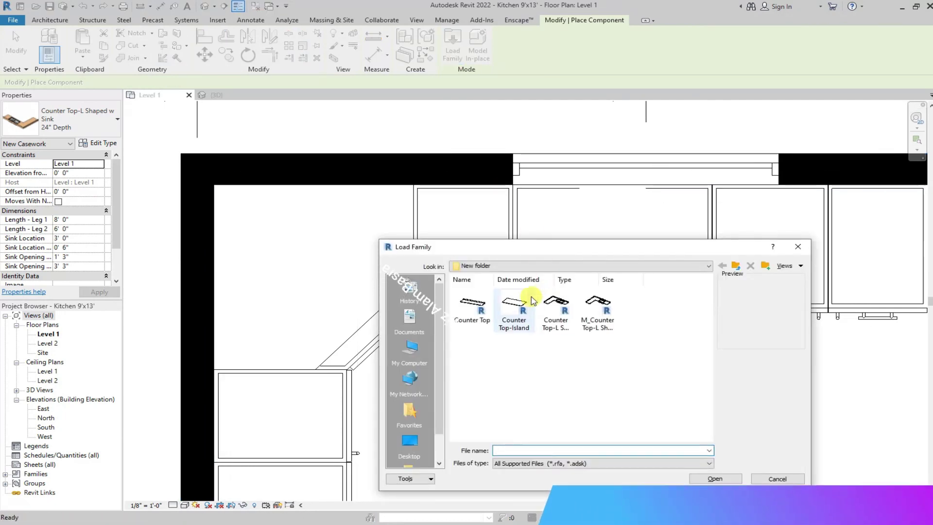
pyautogui.click(735, 267)
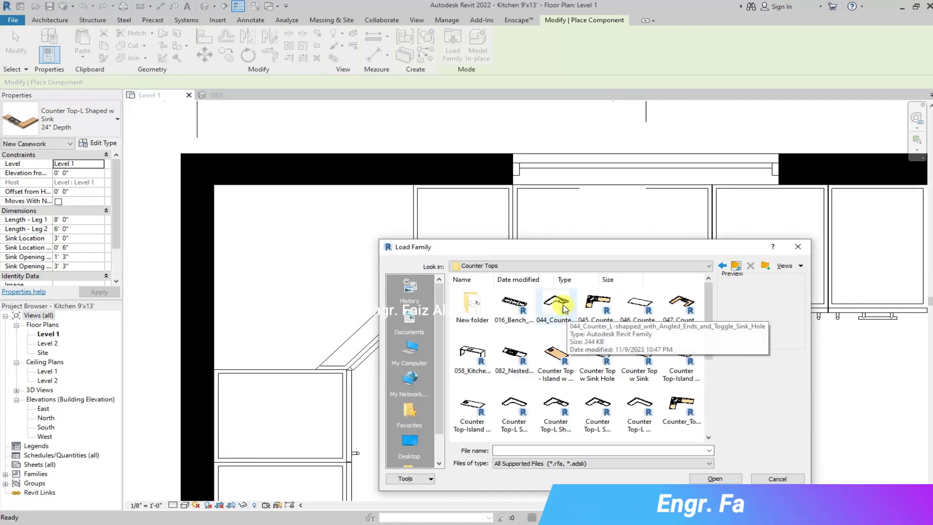
pyautogui.click(576, 324)
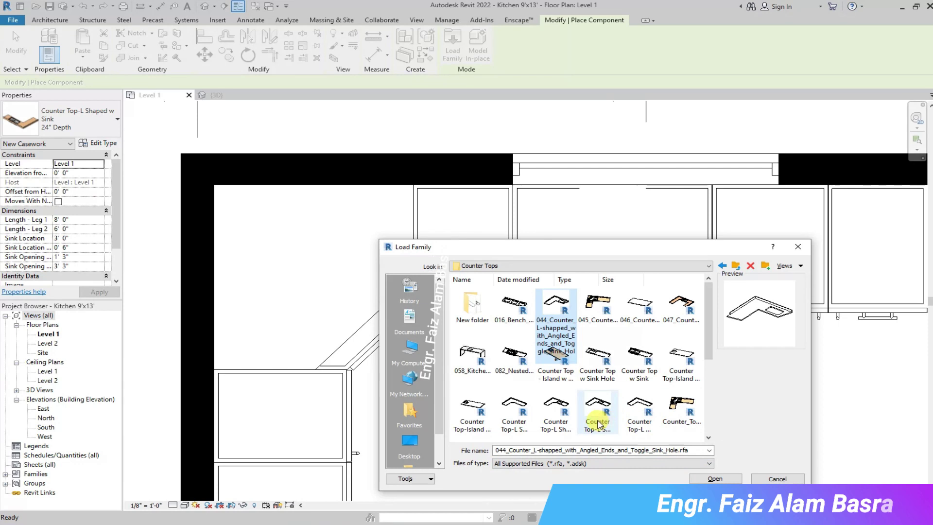
pyautogui.click(560, 406)
pyautogui.press('Return')
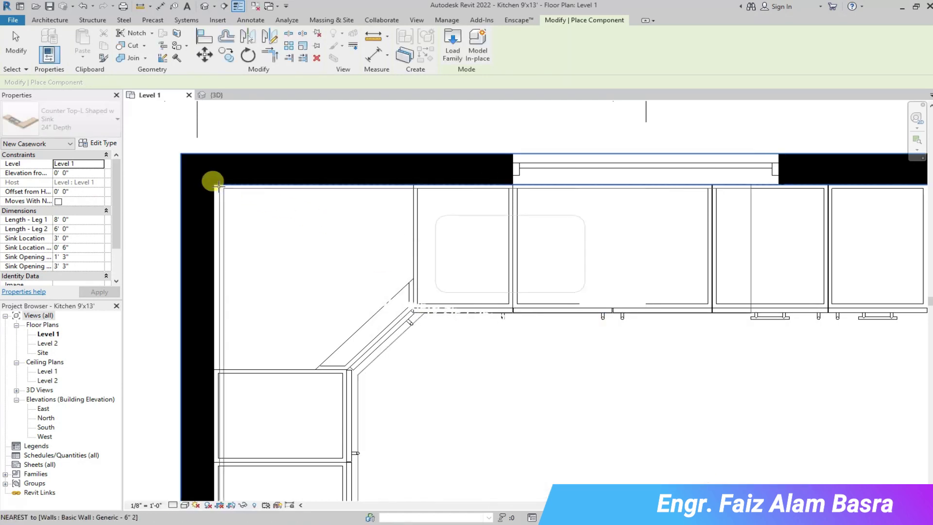
pyautogui.scroll(-3, 300, 257)
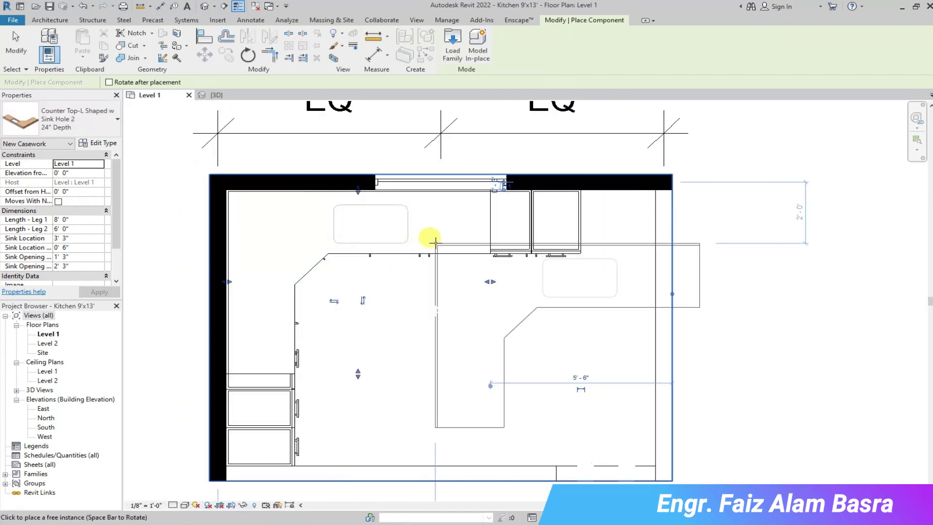
pyautogui.press('Escape')
pyautogui.press('Escape')
pyautogui.scroll(2, 471, 241)
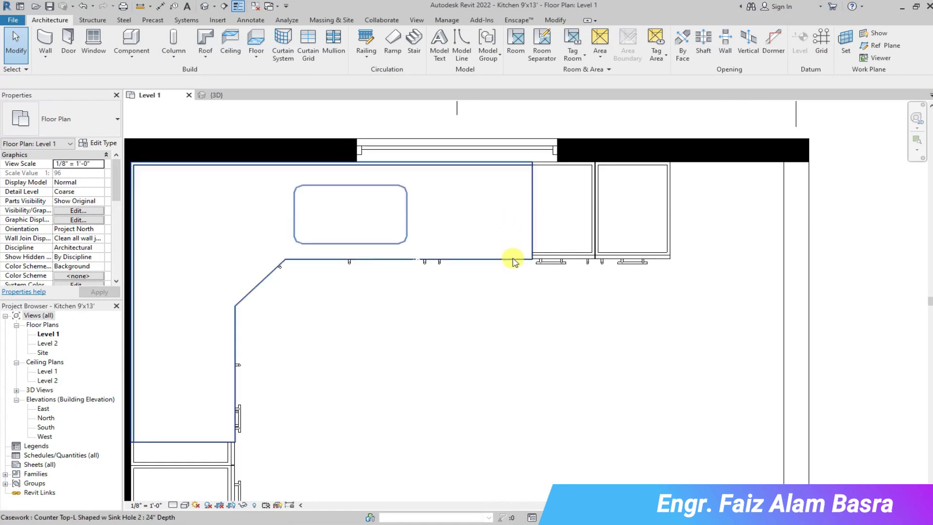
pyautogui.click(535, 240)
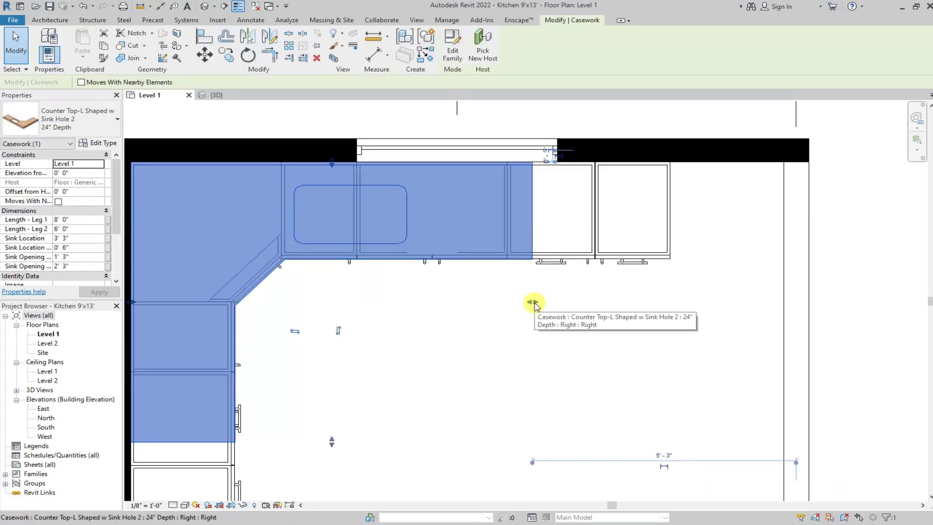
pyautogui.moveTo(673, 294); pyautogui.dragTo(668, 292)
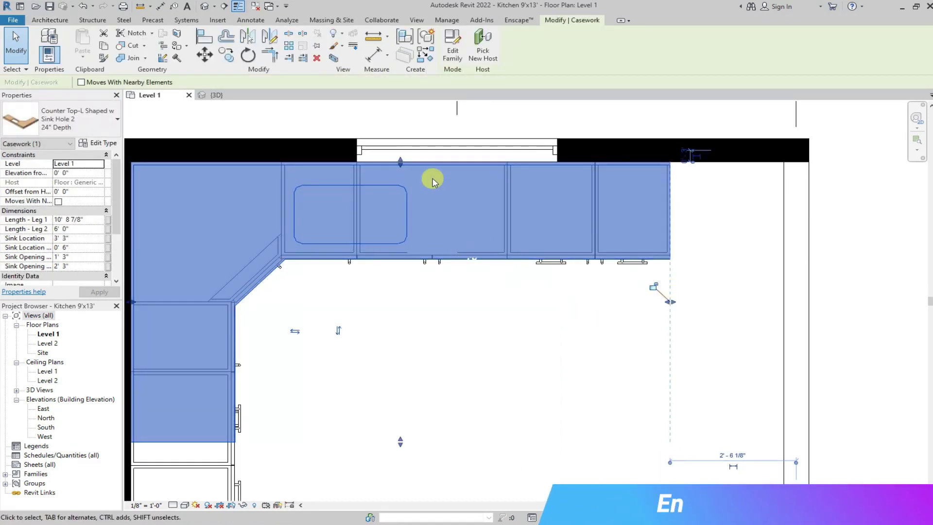
pyautogui.scroll(-2, 431, 177)
pyautogui.scroll(2, 353, 425)
pyautogui.moveTo(445, 325); pyautogui.dragTo(438, 426)
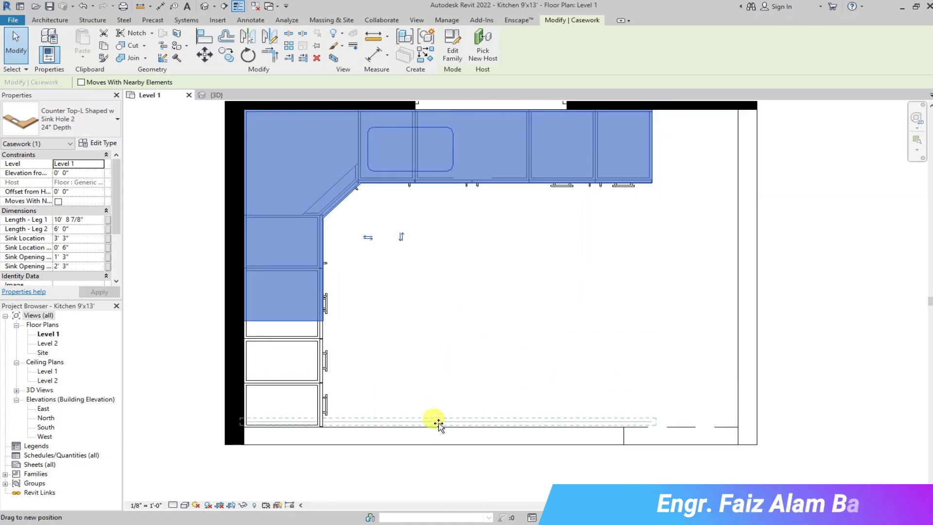
pyautogui.click(445, 296)
pyautogui.scroll(2, 505, 170)
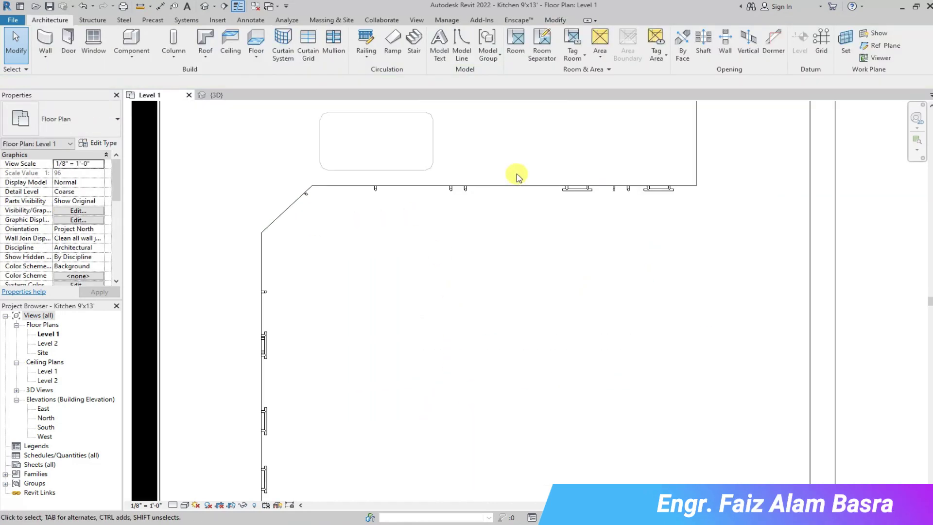
pyautogui.click(435, 158)
pyautogui.scroll(-2, 433, 291)
pyautogui.scroll(2, 419, 231)
pyautogui.scroll(-2, 388, 274)
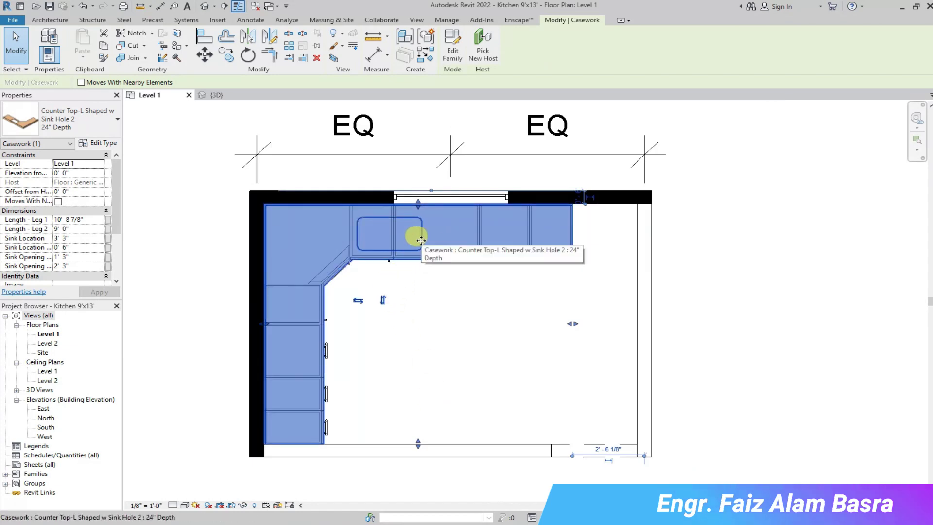
pyautogui.moveTo(428, 240); pyautogui.dragTo(445, 239)
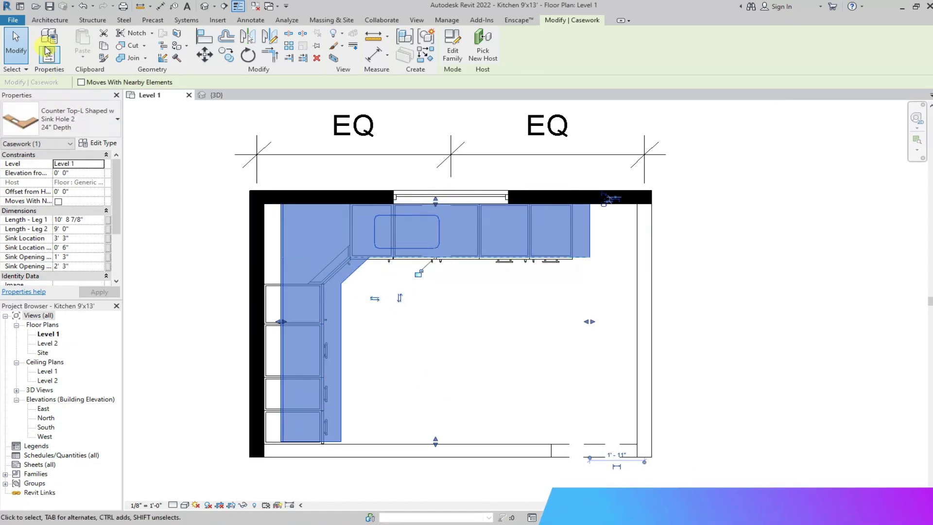
pyautogui.click(83, 5)
pyautogui.scroll(2, 437, 270)
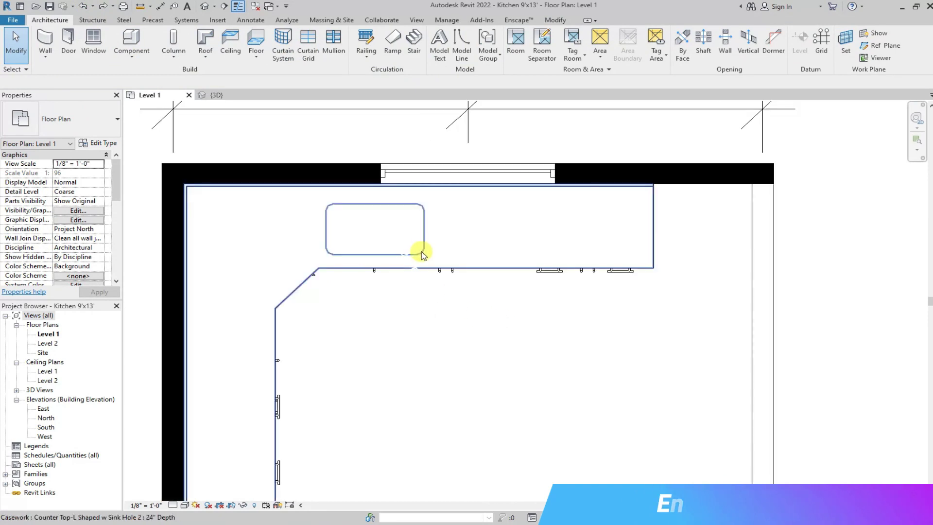
pyautogui.click(421, 254)
pyautogui.scroll(-1, 408, 316)
pyautogui.scroll(-1, 448, 290)
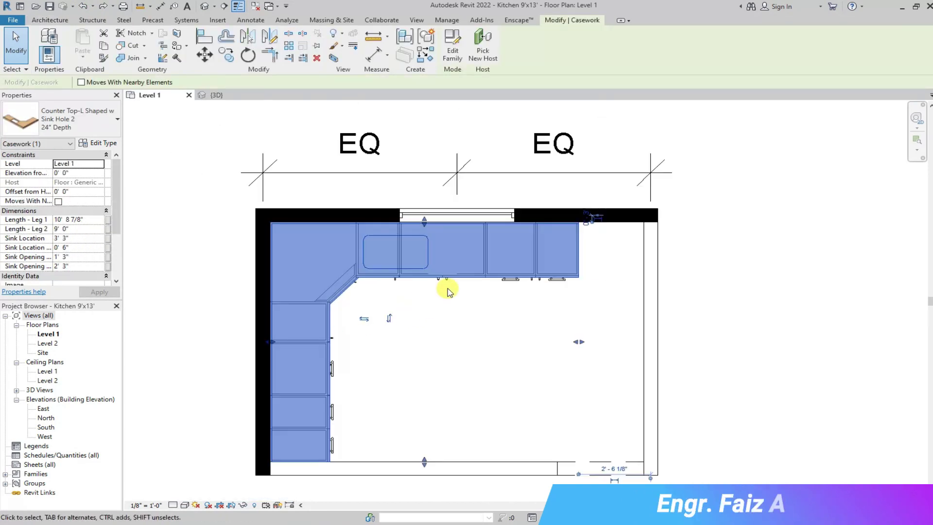
pyautogui.scroll(-2, 447, 311)
pyautogui.scroll(1, 379, 327)
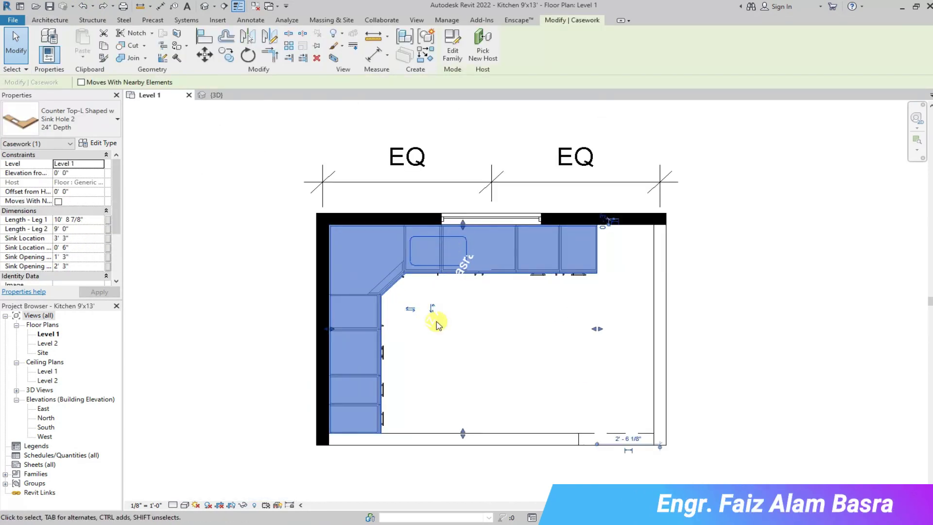
pyautogui.scroll(1, 474, 289)
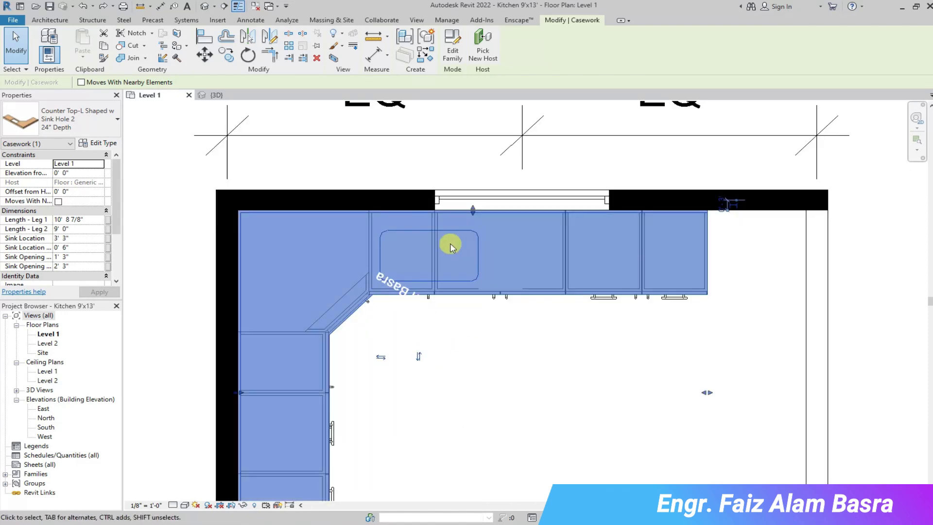
pyautogui.scroll(2, 447, 243)
pyautogui.scroll(-2, 337, 427)
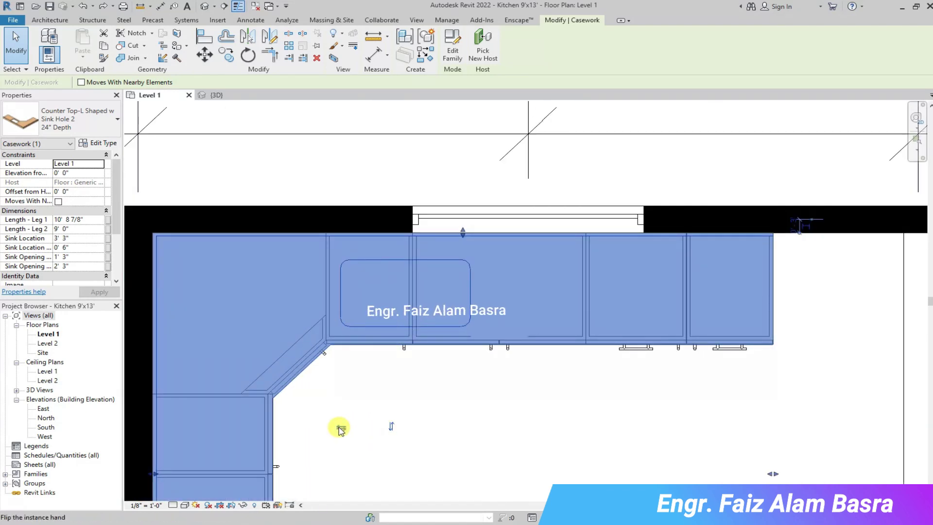
pyautogui.scroll(-1, 337, 427)
pyautogui.scroll(-1, 355, 389)
pyautogui.scroll(-1, 375, 340)
pyautogui.scroll(-1, 372, 341)
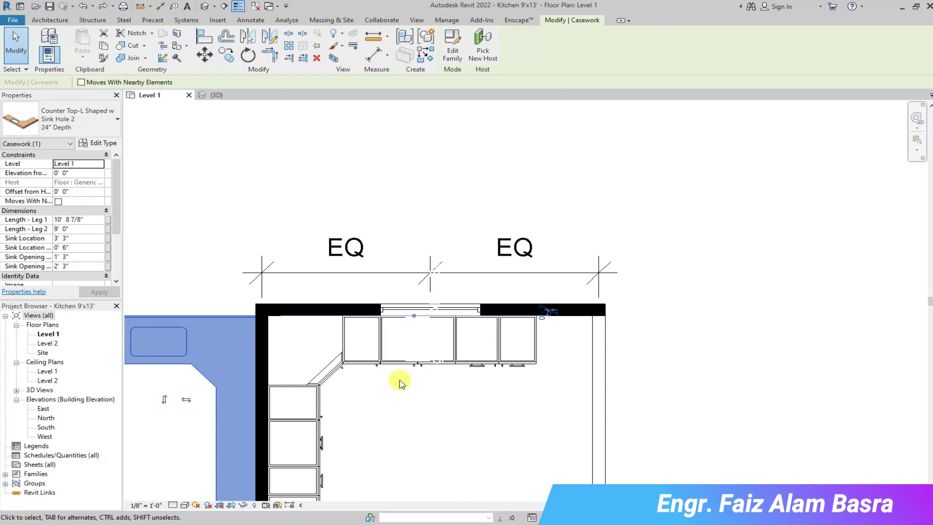
pyautogui.scroll(2, 402, 374)
pyautogui.click(401, 373)
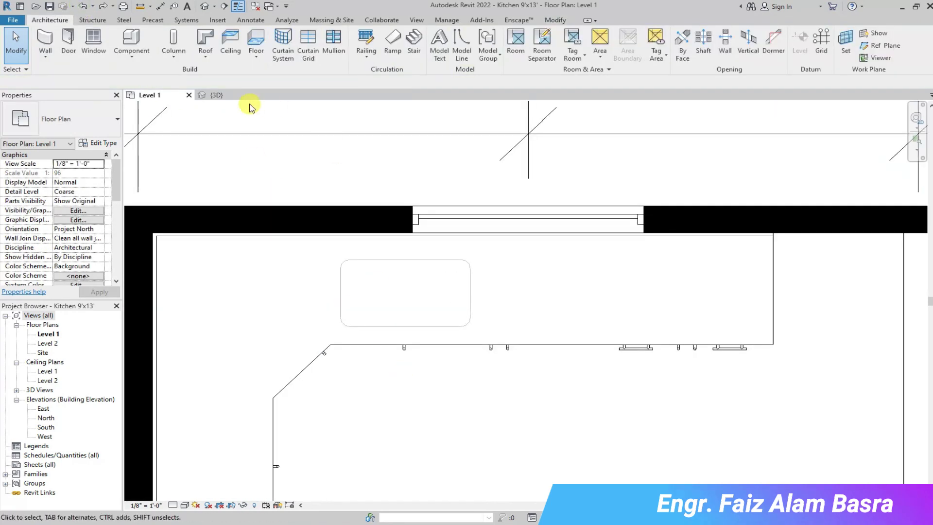
pyautogui.click(214, 95)
pyautogui.click(549, 247)
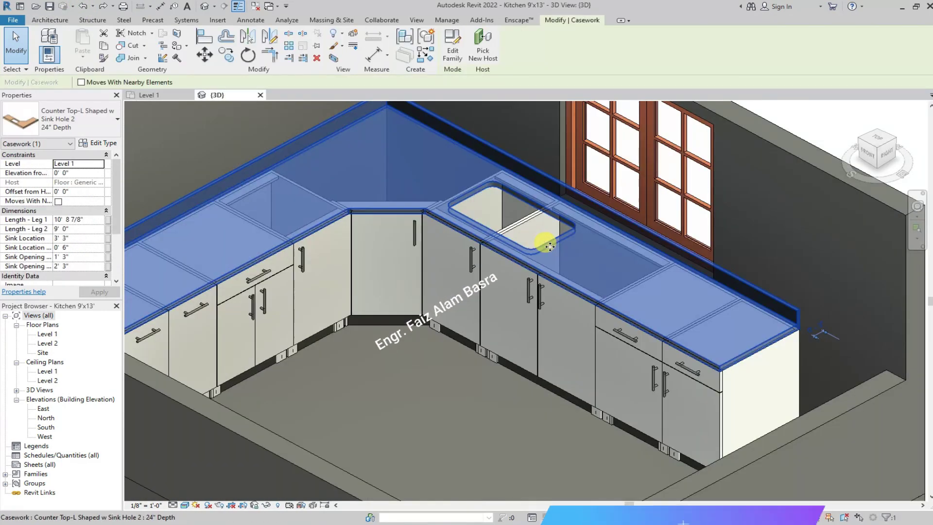
pyautogui.press('Escape')
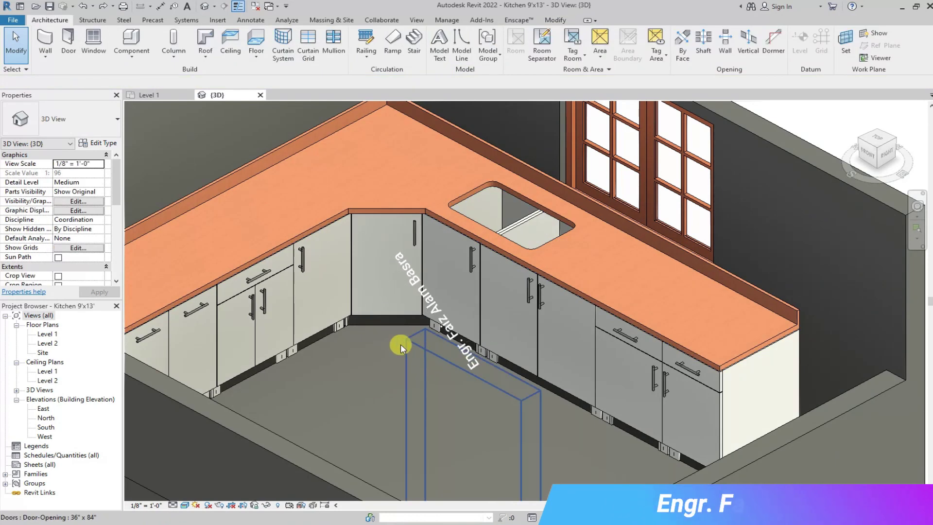
pyautogui.click(469, 202)
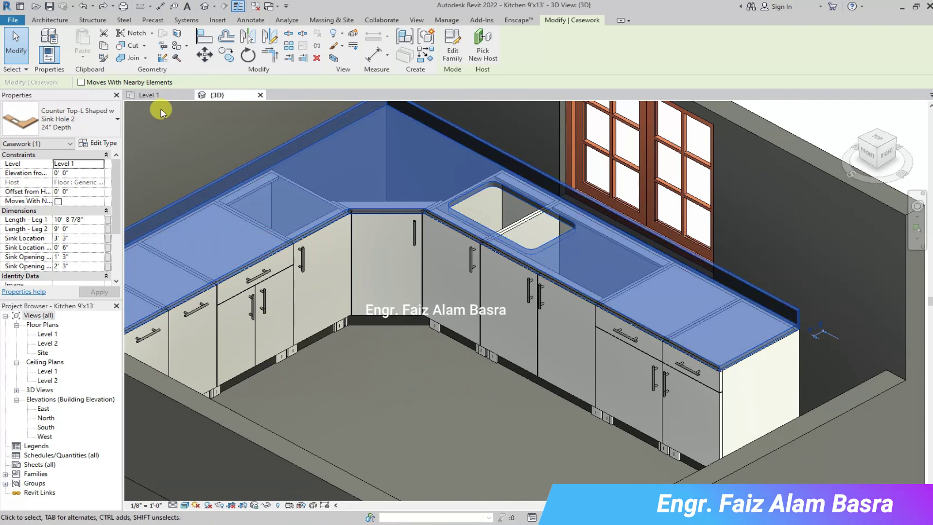
pyautogui.click(146, 95)
pyautogui.click(444, 172)
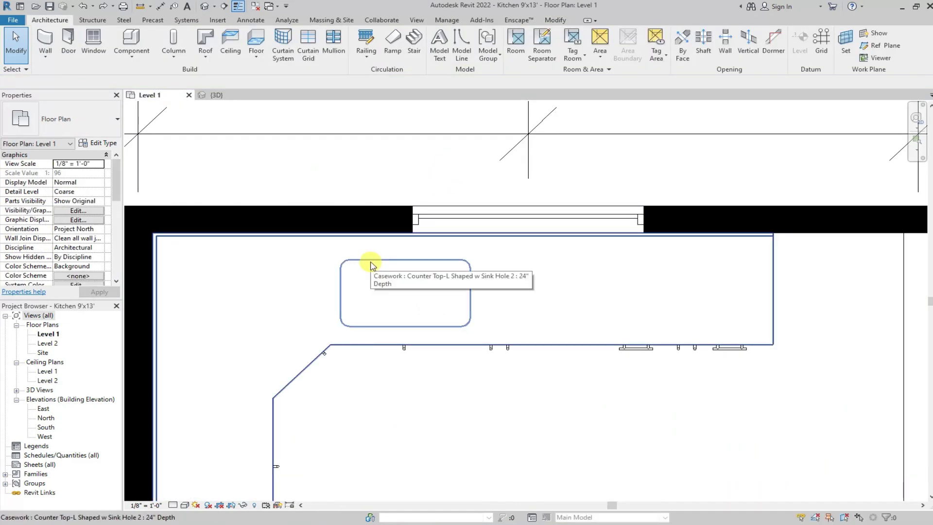
# Move the countertop's sink opening to a Sink Location of 5' 0", trying 4' first.
pyautogui.click(371, 265)
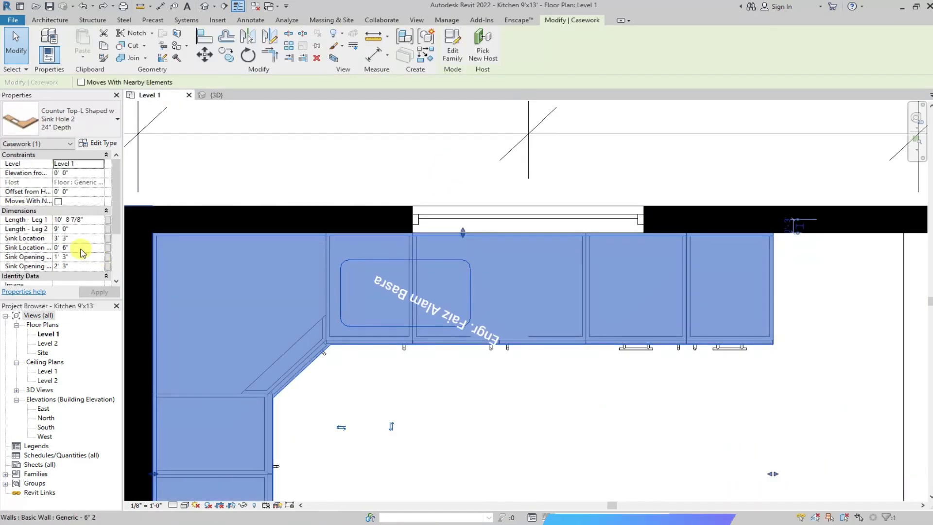
pyautogui.click(57, 239)
pyautogui.write('4')
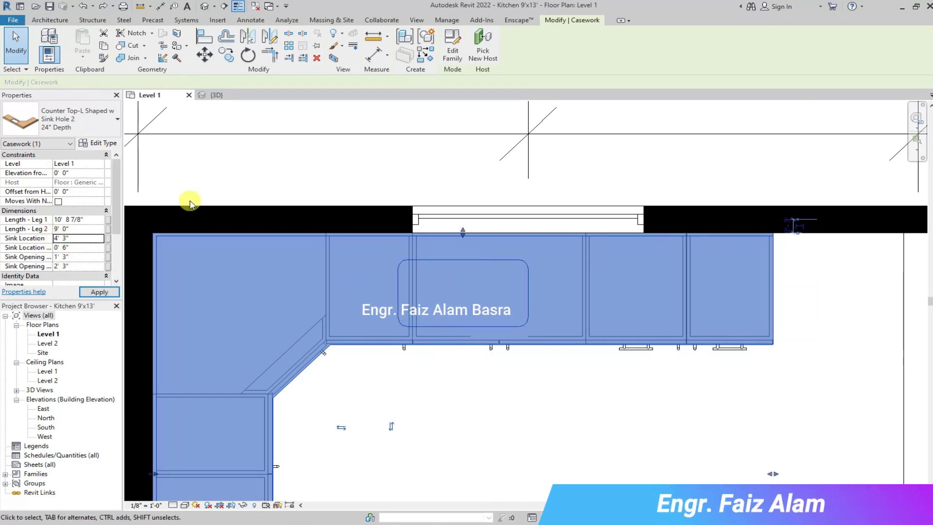
pyautogui.click(63, 238)
pyautogui.write('4')
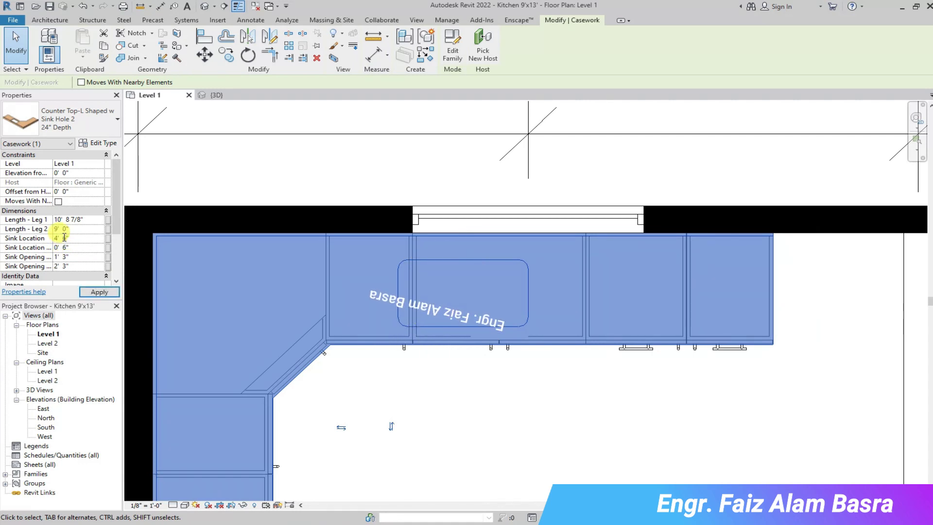
pyautogui.click(98, 293)
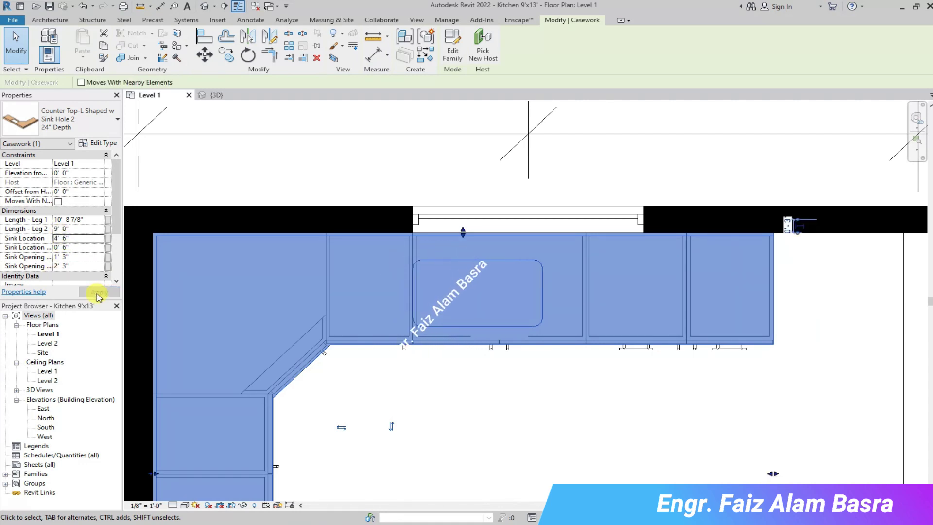
pyautogui.write('5')
pyautogui.click(66, 239)
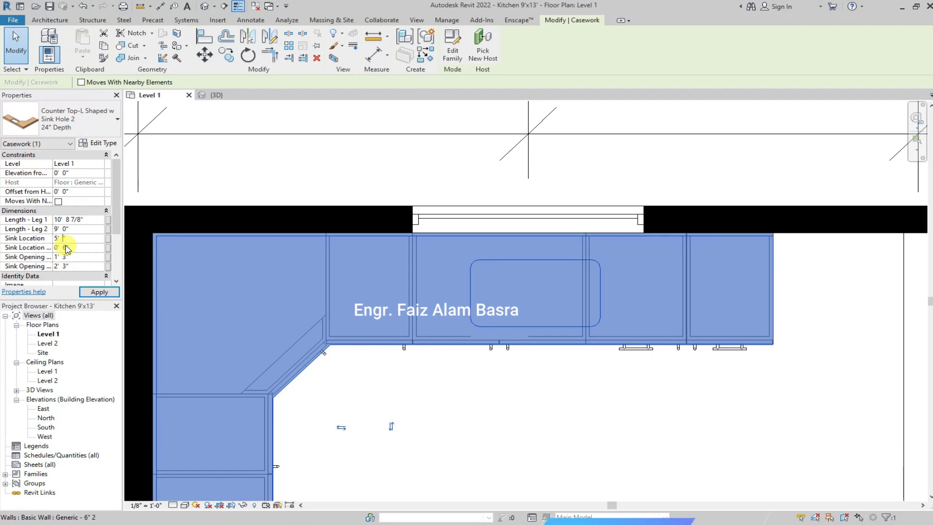
pyautogui.write('0"')
pyautogui.click(95, 292)
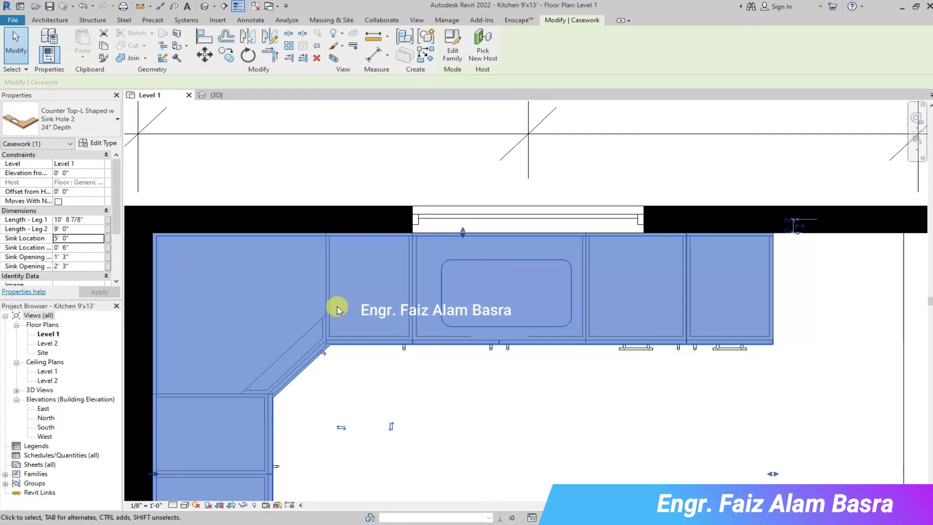
pyautogui.click(405, 161)
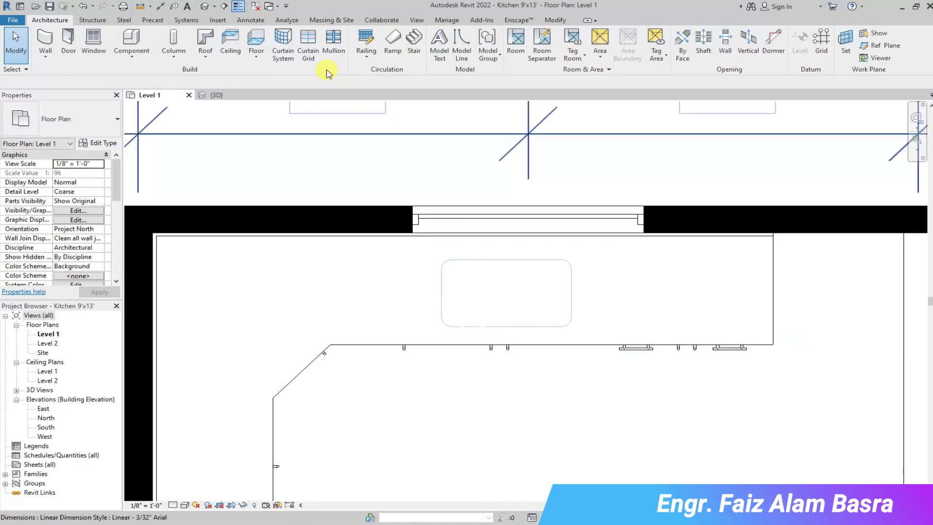
# Start placing a component and bring up Load Family.
pyautogui.click(132, 55)
pyautogui.click(146, 71)
pyautogui.click(452, 46)
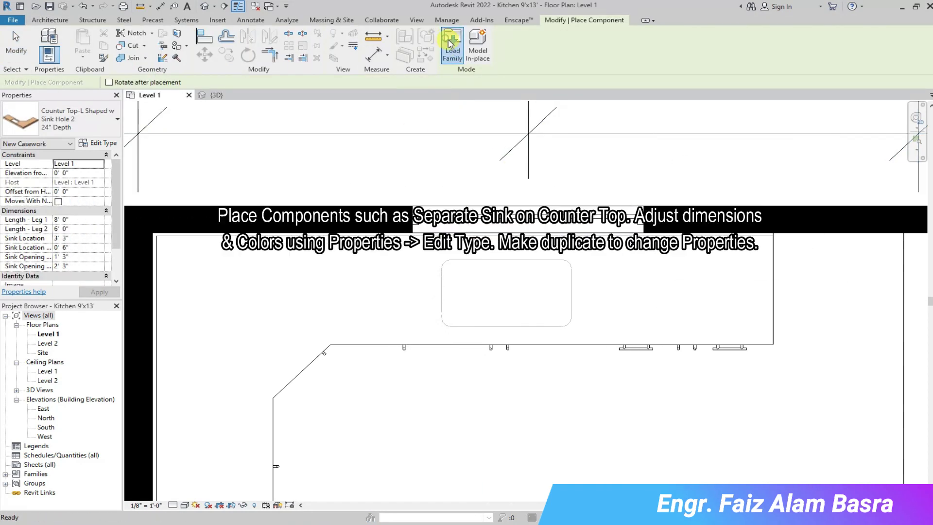
# Load the 005_915x535_single_end_bowl_sink family from Kitchen > Sinks > Additional Sink.
pyautogui.click(735, 266)
pyautogui.doubleClick(500, 304)
pyautogui.click(736, 266)
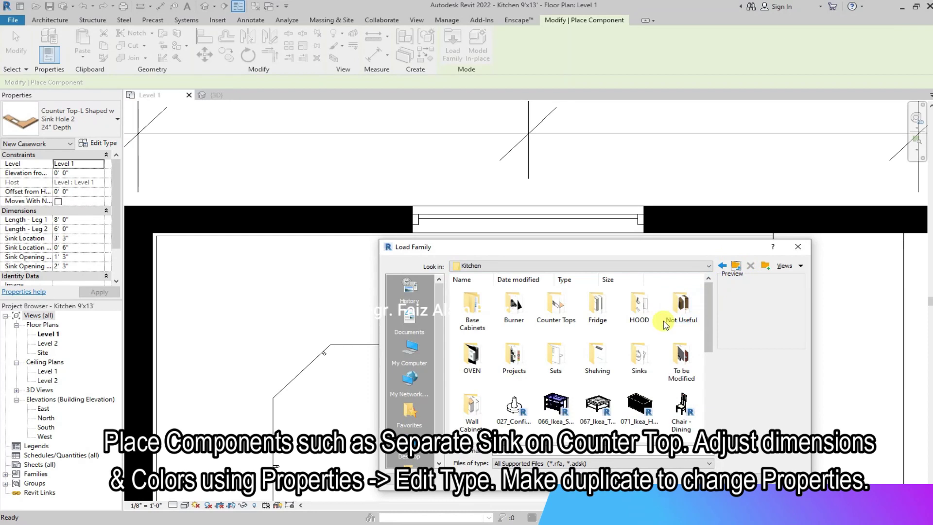
pyautogui.click(626, 357)
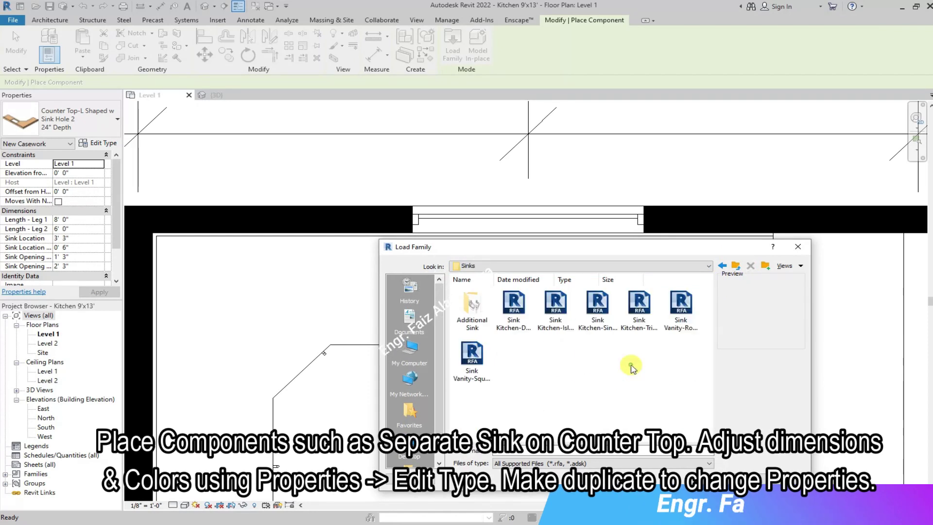
pyautogui.doubleClick(469, 304)
pyautogui.click(514, 306)
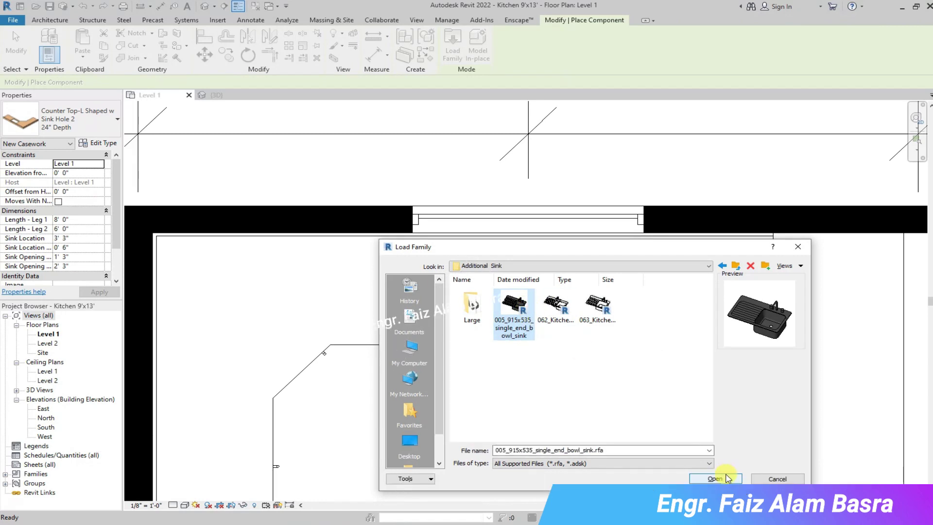
pyautogui.click(728, 479)
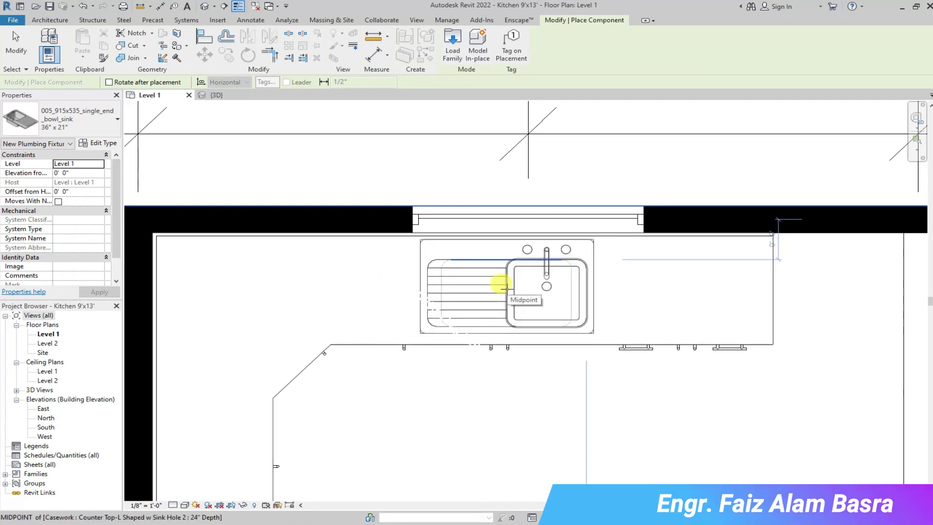
# Place the sink at the counter's midpoint under the window and check it in 3D.
pyautogui.click(506, 289)
pyautogui.press('Escape')
pyautogui.press('Escape')
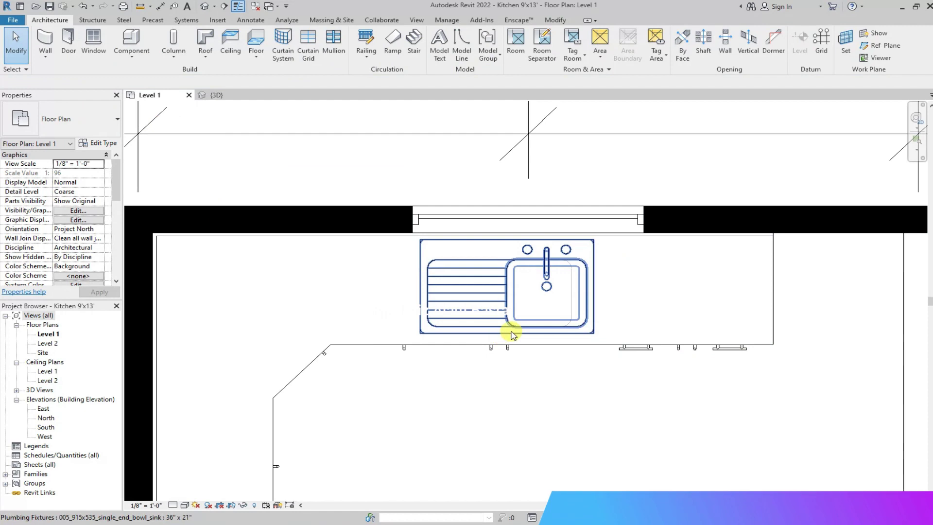
pyautogui.click(238, 97)
pyautogui.scroll(3, 570, 243)
pyautogui.scroll(2, 567, 241)
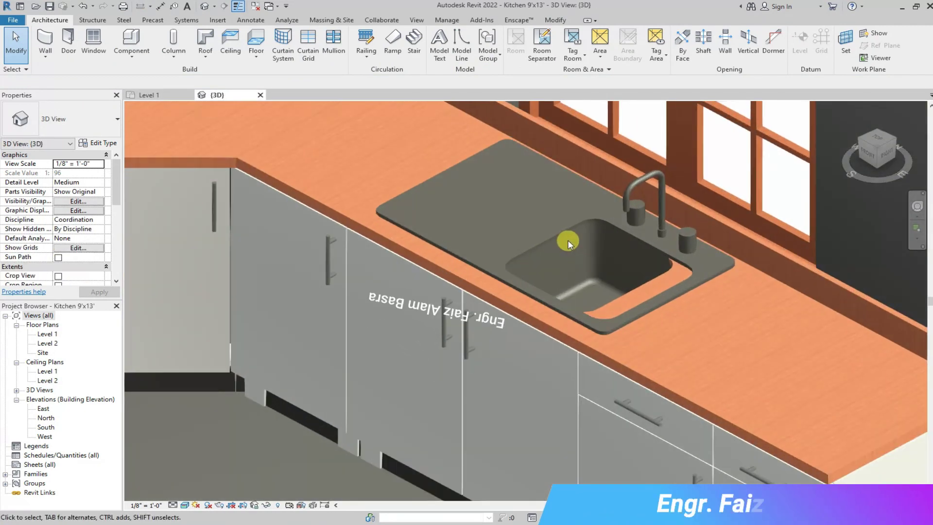
# Drag the sink slightly left to centre it under the window, checking in Level 1 and front 3D.
pyautogui.click(560, 231)
pyautogui.moveTo(625, 297)
pyautogui.mouseDown()
pyautogui.moveTo(617, 292)
pyautogui.moveTo(626, 296)
pyautogui.mouseUp()
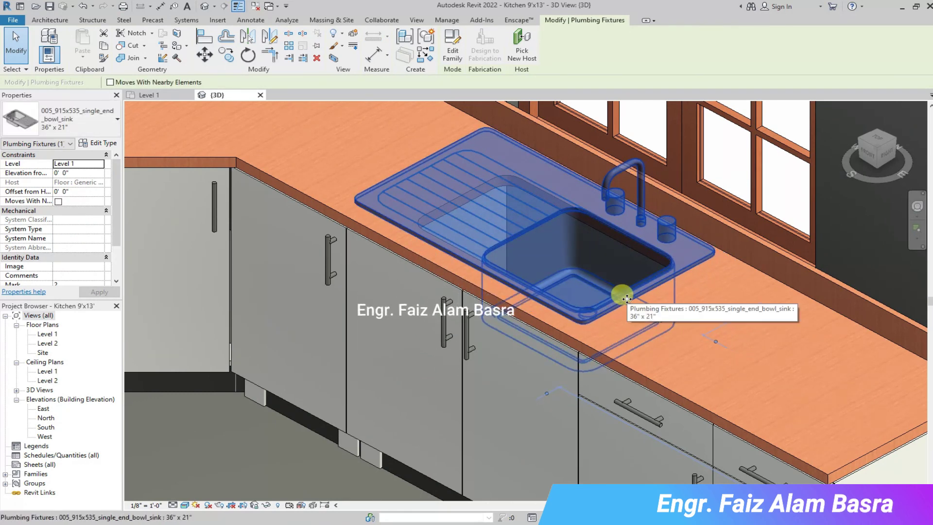
pyautogui.hotkey('ctrl', 'Tab')
pyautogui.click(426, 160)
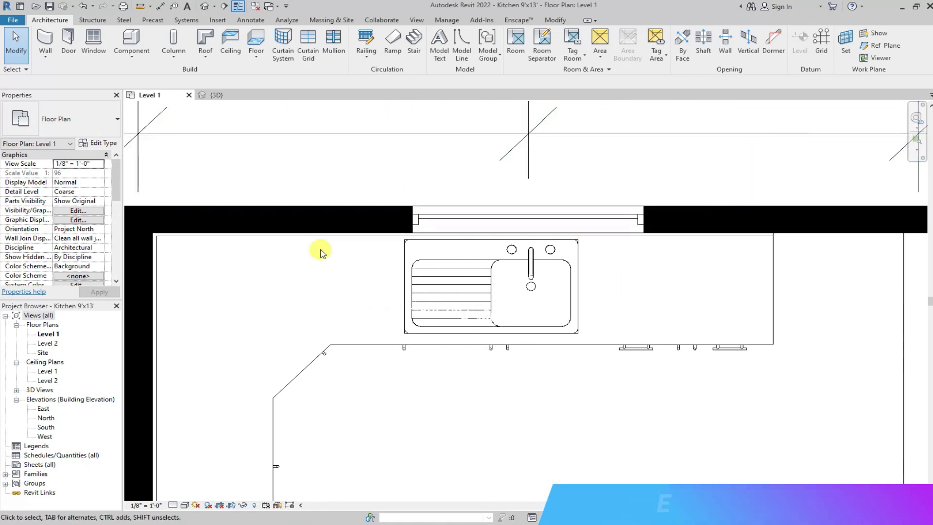
pyautogui.click(235, 95)
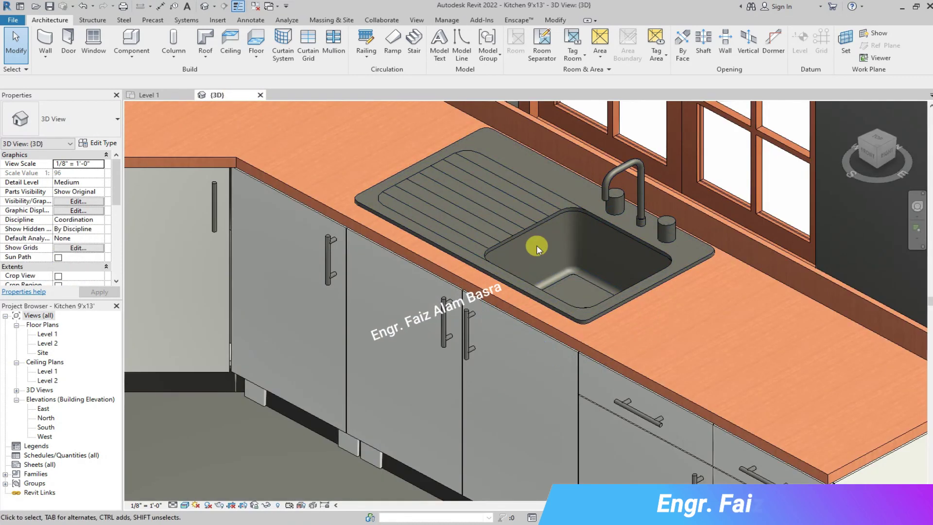
pyautogui.click(866, 153)
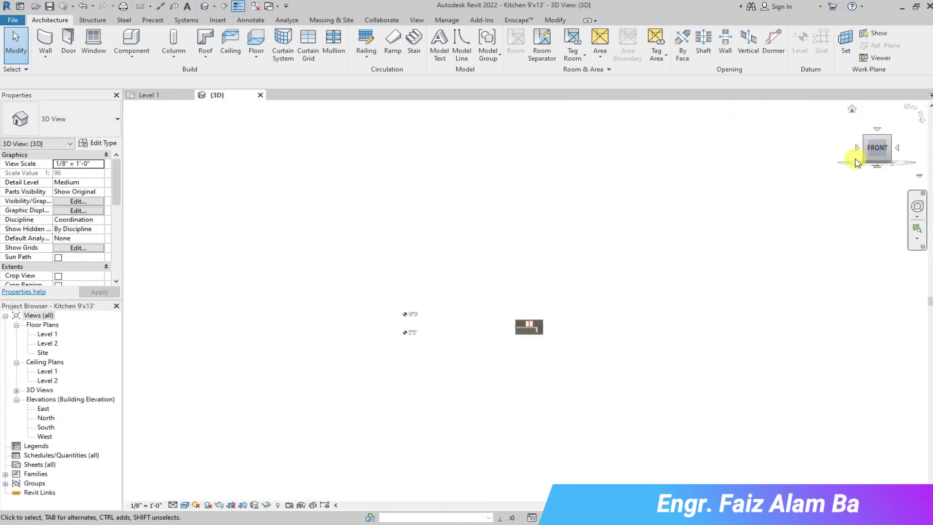
# Nudge the sink slightly right with the arrow key and a drag, then return to the home 3D view.
pyautogui.scroll(4, 481, 306)
pyautogui.scroll(6, 490, 291)
pyautogui.scroll(4, 447, 350)
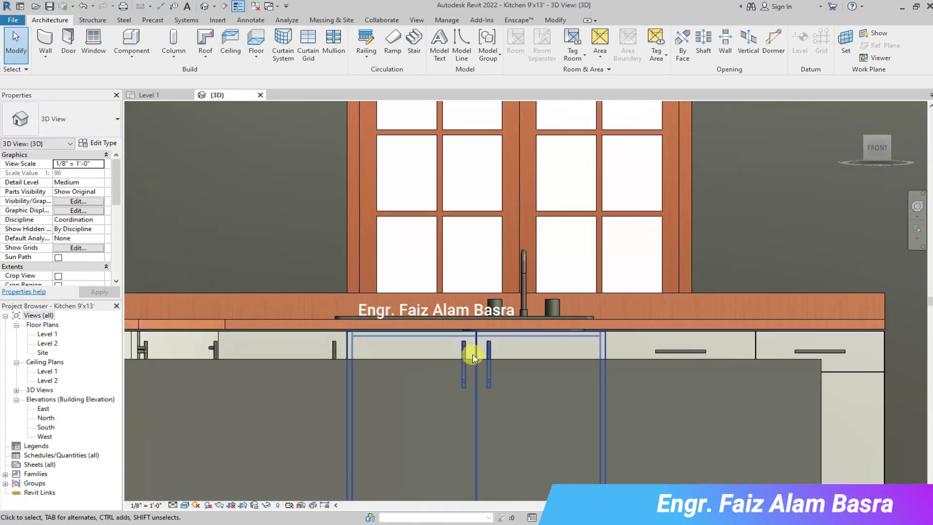
pyautogui.click(510, 307)
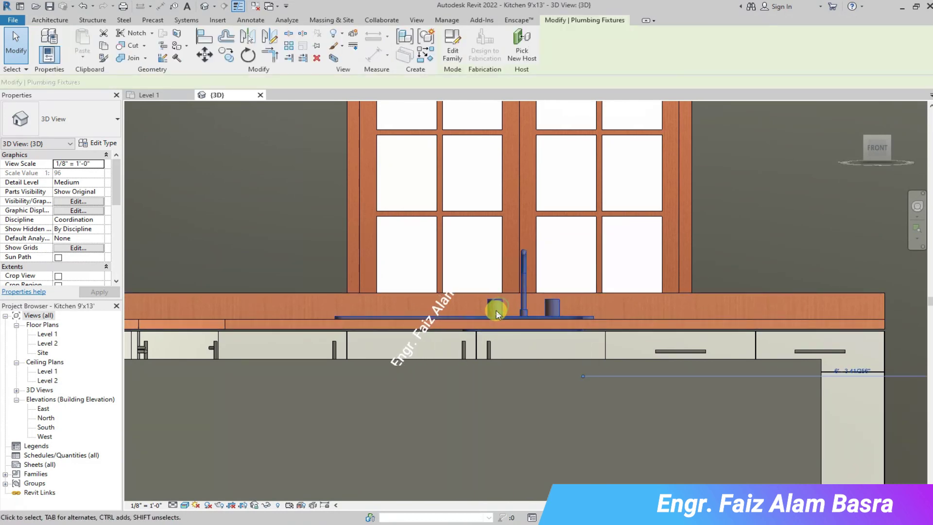
pyautogui.press('Right')
pyautogui.press('Right')
pyautogui.moveTo(494, 311); pyautogui.dragTo(495, 316)
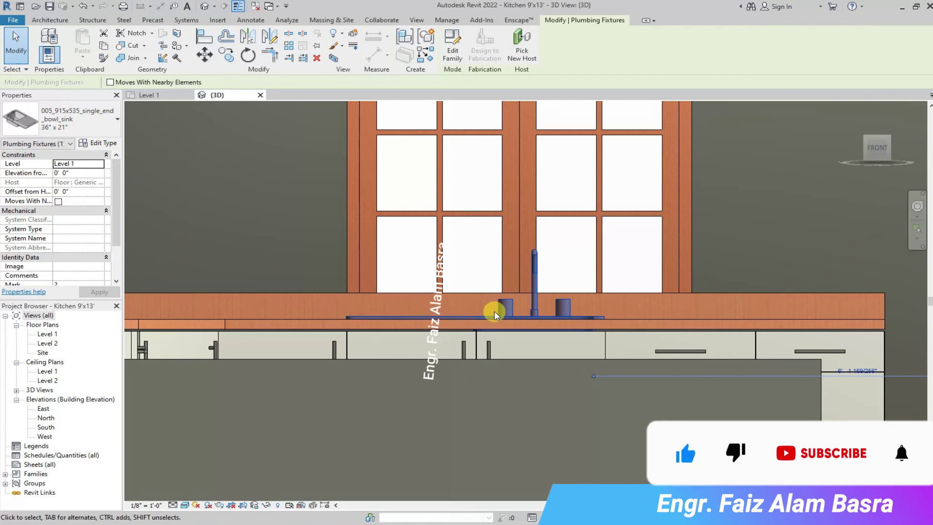
pyautogui.click(148, 94)
pyautogui.click(217, 94)
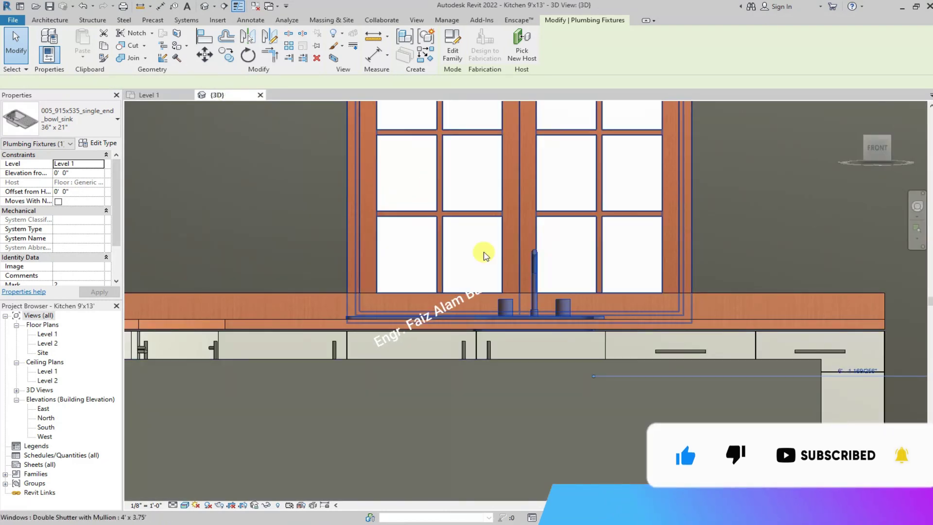
pyautogui.click(854, 110)
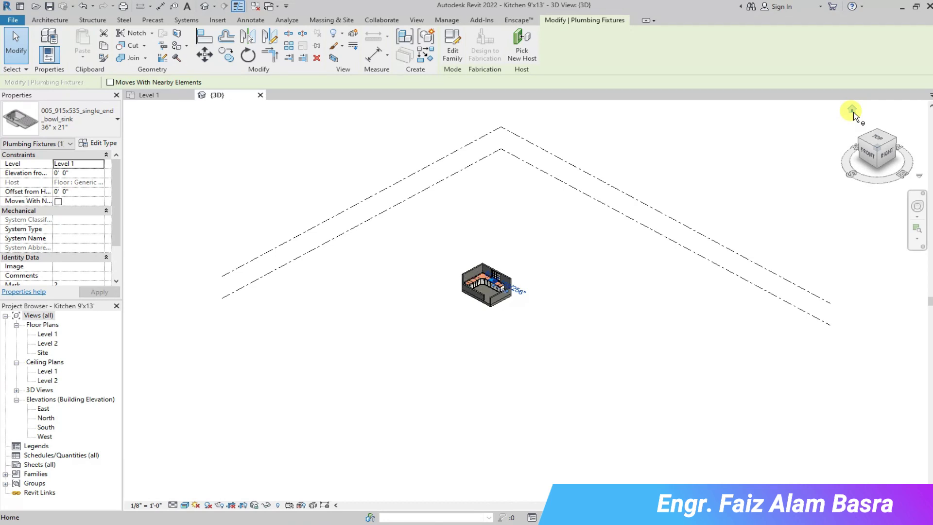
# Change the countertop's Sink Location from 5' 0" to 5' 2".
pyautogui.scroll(2, 521, 287)
pyautogui.scroll(5, 521, 286)
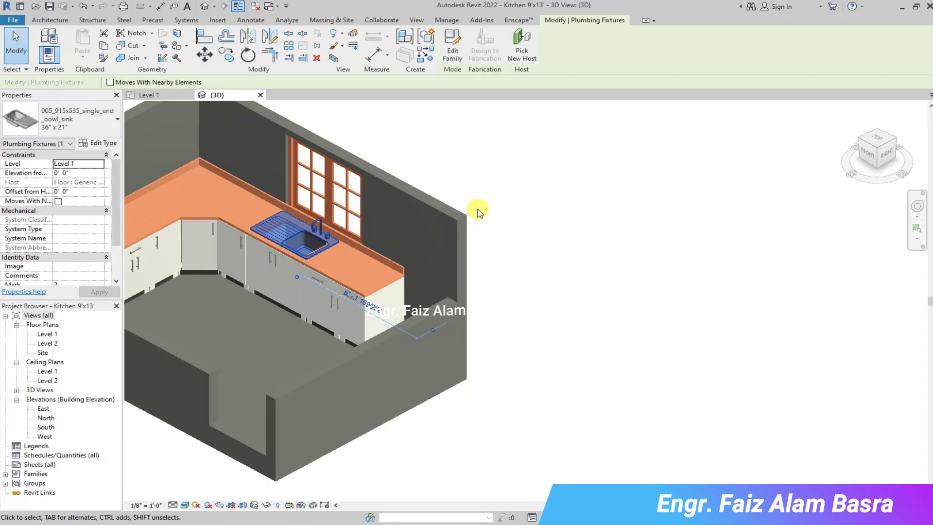
pyautogui.scroll(2, 479, 209)
pyautogui.press('Escape')
pyautogui.scroll(3, 256, 236)
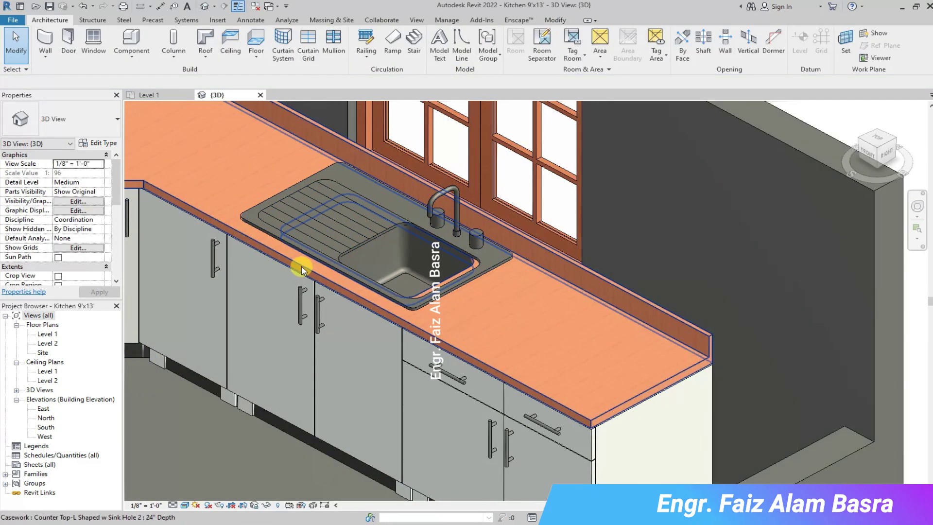
pyautogui.click(301, 266)
pyautogui.click(65, 238)
pyautogui.doubleClick(64, 238)
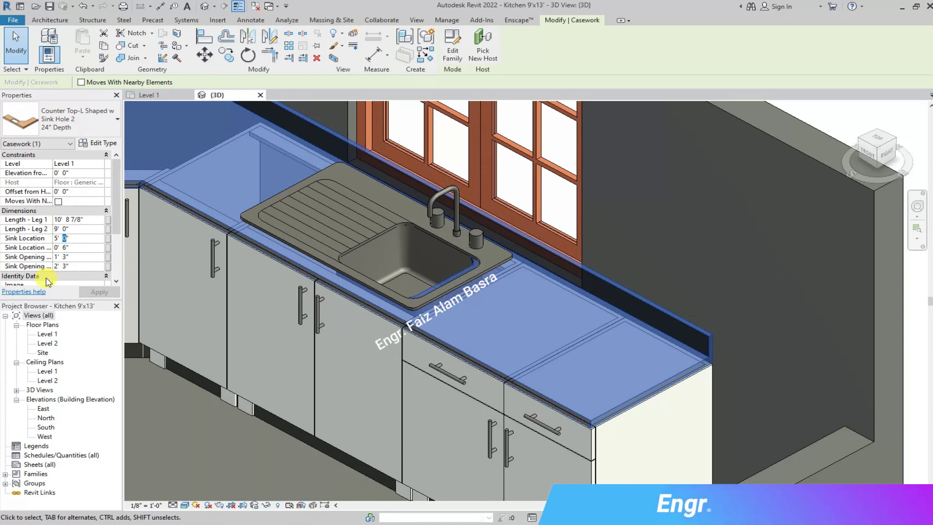
pyautogui.write('2')
pyautogui.click(94, 294)
# Orbit and zoom the 3D kitchen to inspect the shifted sink, then reselect the countertop.
pyautogui.moveTo(214, 443)
pyautogui.keyDown('shift'); pyautogui.mouseDown(button='middle')
pyautogui.moveTo(652, 246)
pyautogui.moveTo(758, 154)
pyautogui.mouseUp(button='middle'); pyautogui.keyUp('shift')
pyautogui.click(758, 153)
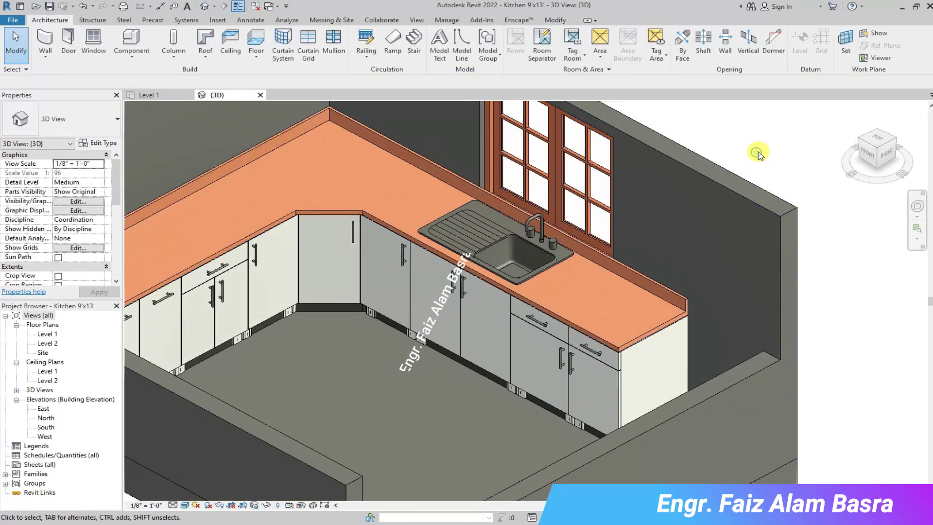
pyautogui.scroll(5, 372, 199)
pyautogui.scroll(-3, 514, 172)
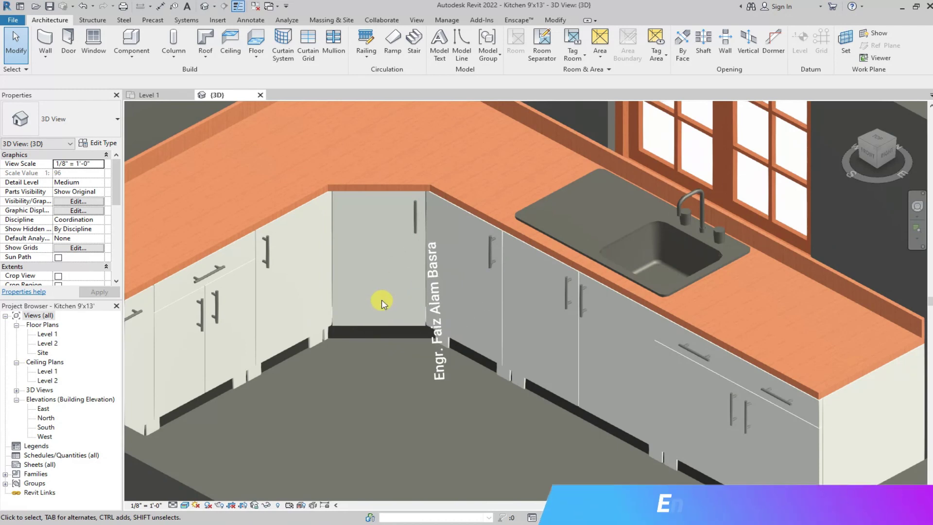
pyautogui.scroll(-3, 309, 252)
pyautogui.scroll(-2, 494, 250)
pyautogui.scroll(-2, 214, 260)
pyautogui.scroll(3, 214, 260)
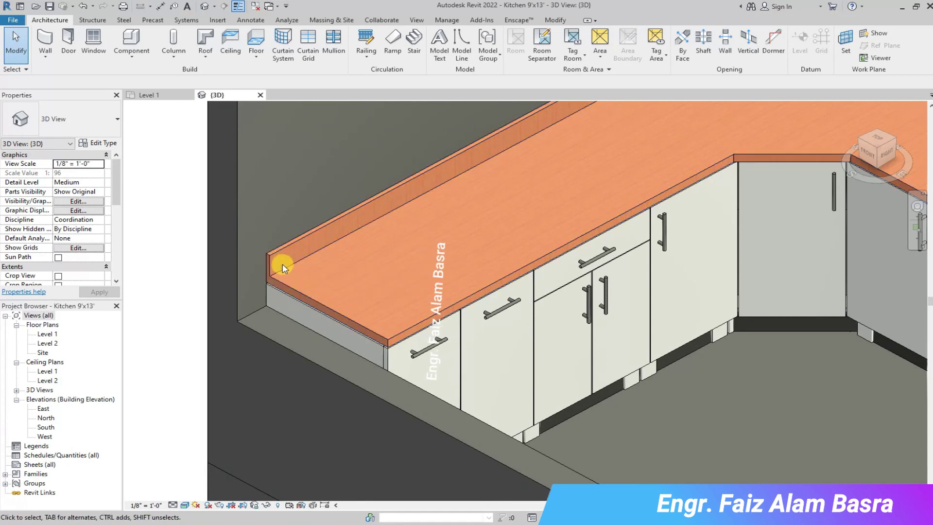
pyautogui.scroll(1, 255, 281)
pyautogui.click(267, 264)
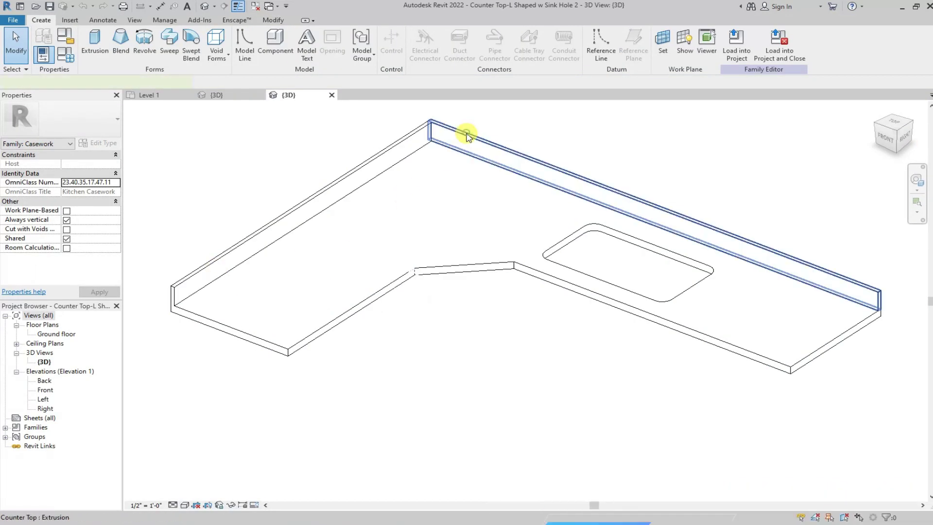
# Delete both backsplashes from the countertop family and reload it, overwriting the existing version.
pyautogui.click(467, 133)
pyautogui.press('Delete')
pyautogui.click(427, 125)
pyautogui.press('Delete')
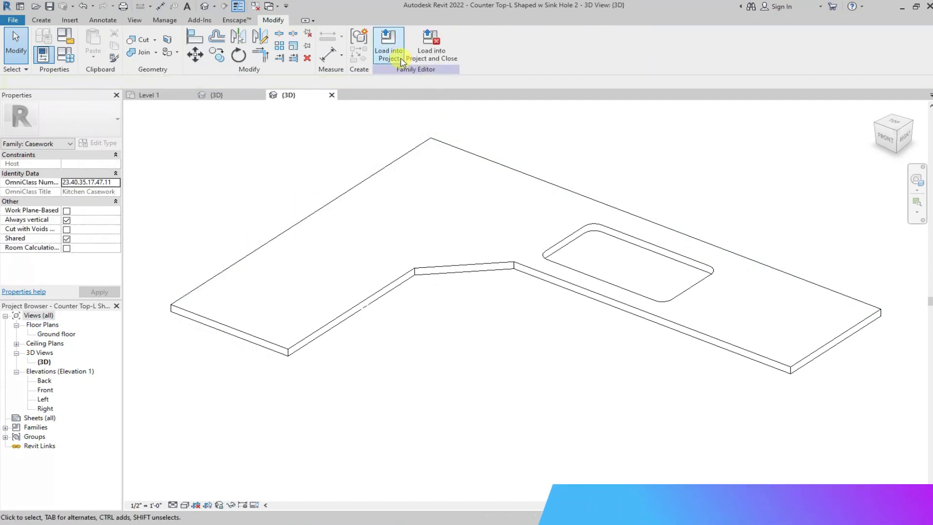
pyautogui.click(391, 47)
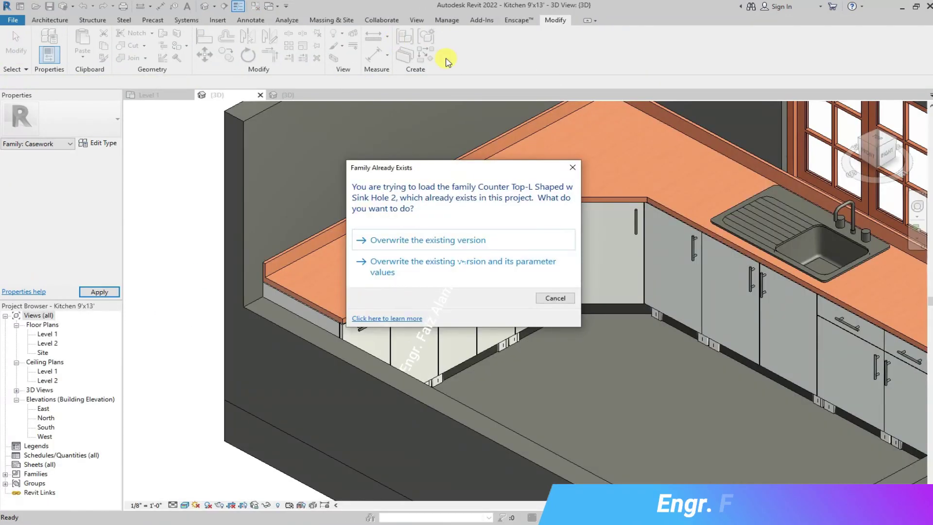
pyautogui.click(434, 239)
# Look over the updated kitchen, then go to the Level 1 floor plan.
pyautogui.scroll(-3, 278, 214)
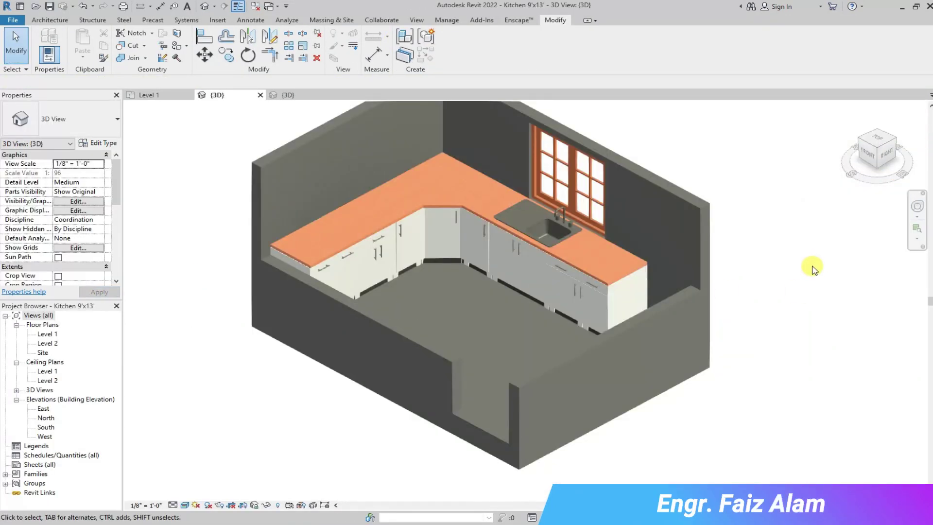
pyautogui.scroll(2, 333, 246)
pyautogui.scroll(2, 177, 246)
pyautogui.scroll(-1, 202, 254)
pyautogui.scroll(-1, 203, 256)
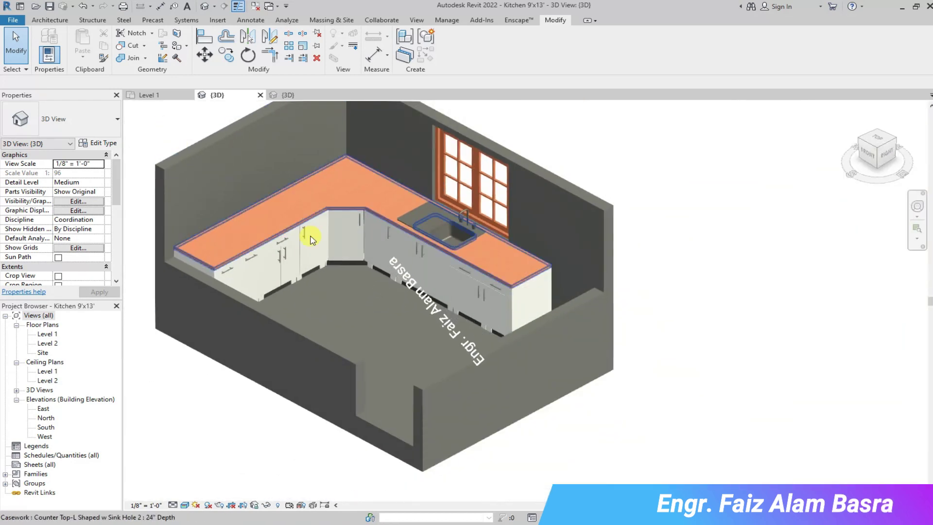
pyautogui.scroll(-1, 308, 204)
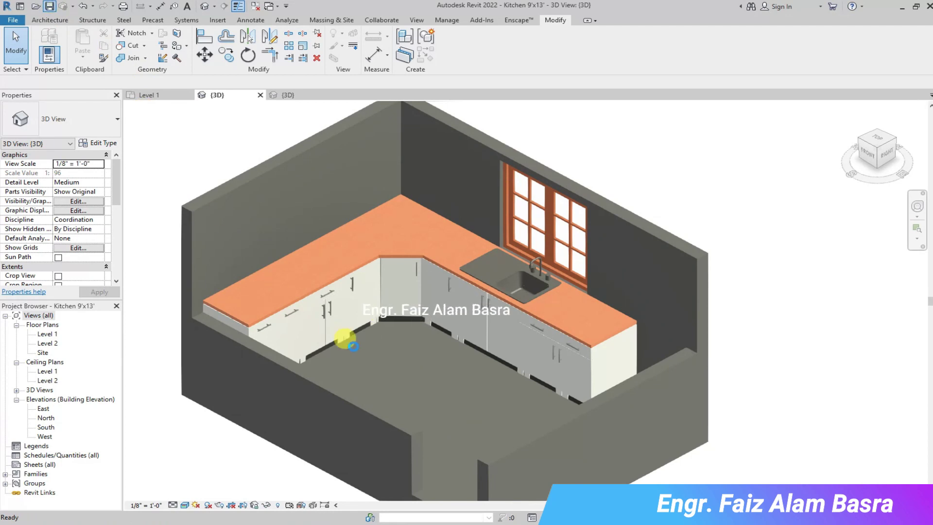
pyautogui.scroll(1, 340, 347)
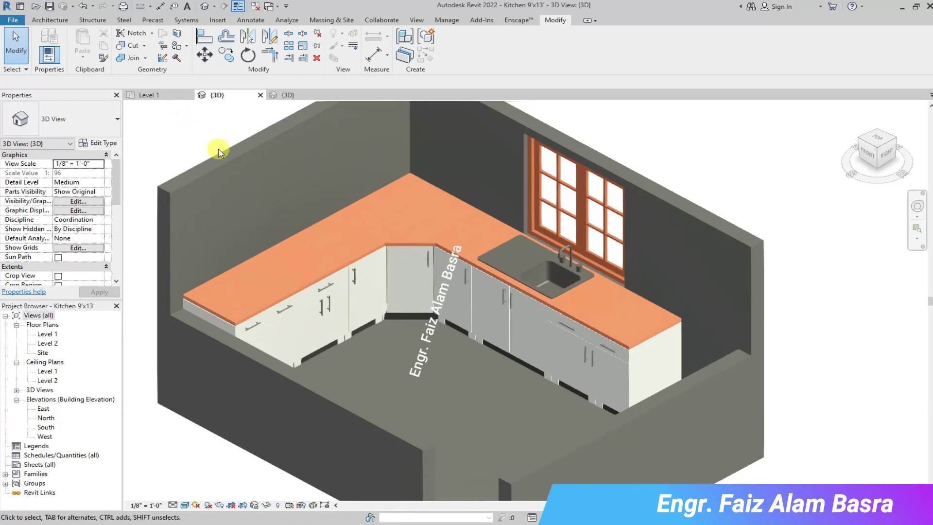
pyautogui.click(570, 237)
pyautogui.click(794, 215)
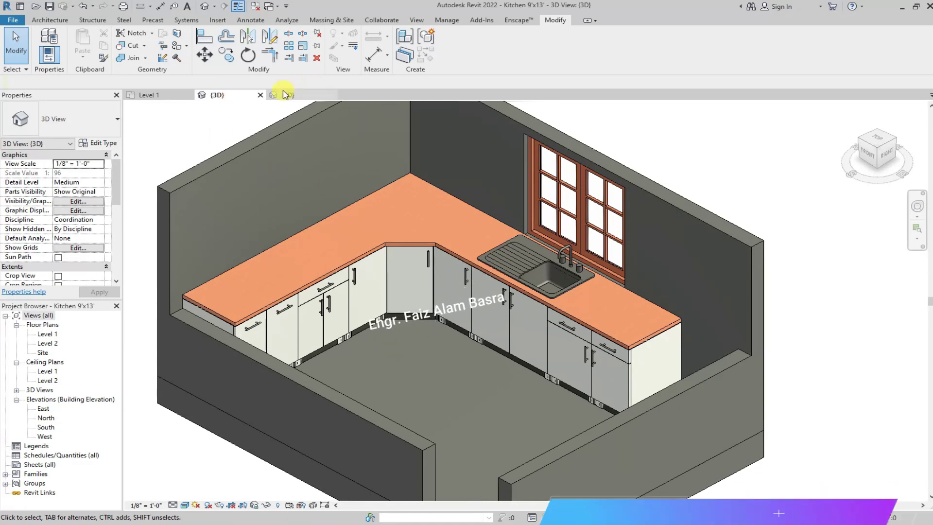
pyautogui.click(160, 96)
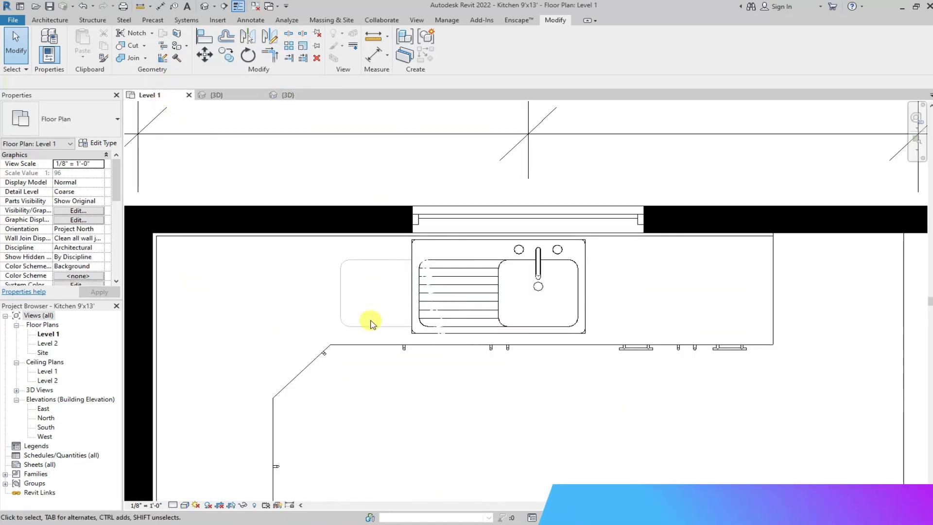
# Set the countertop's Sink Location to 6' 2".
pyautogui.click(354, 330)
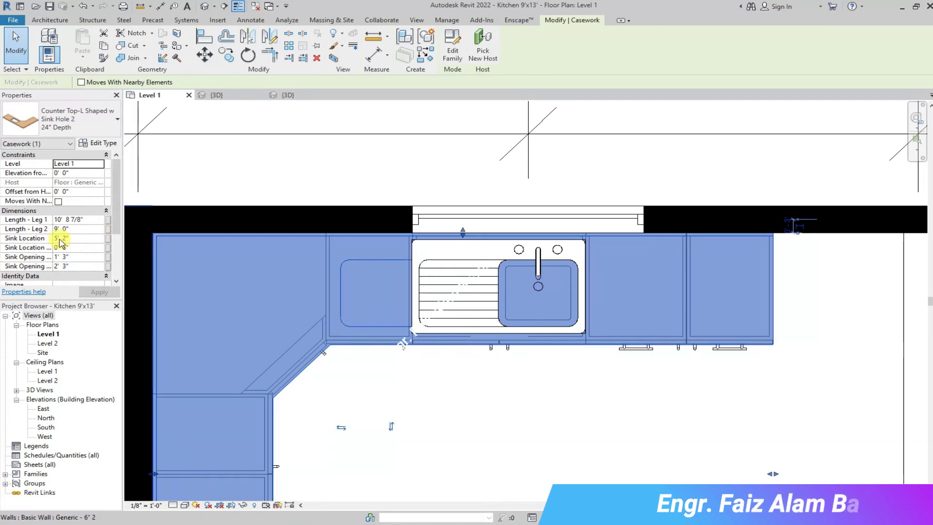
pyautogui.click(347, 414)
pyautogui.click(255, 295)
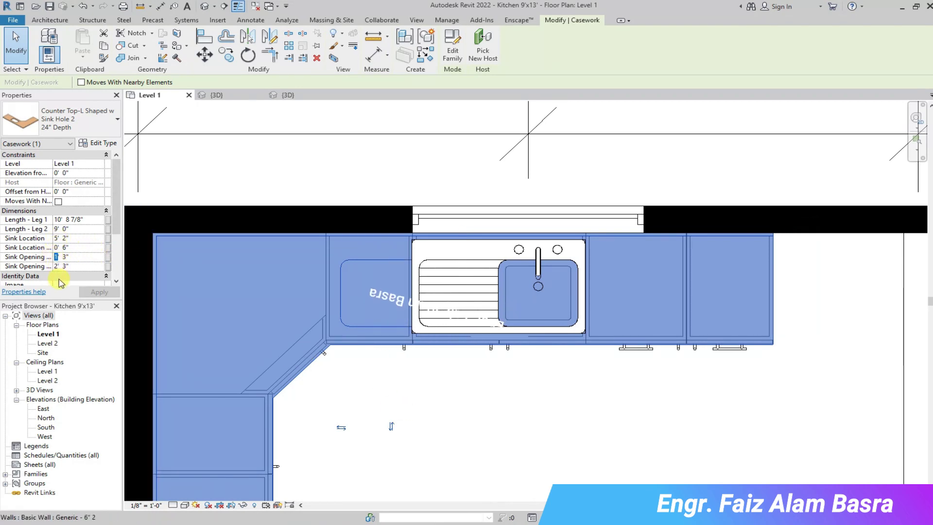
pyautogui.click(57, 237)
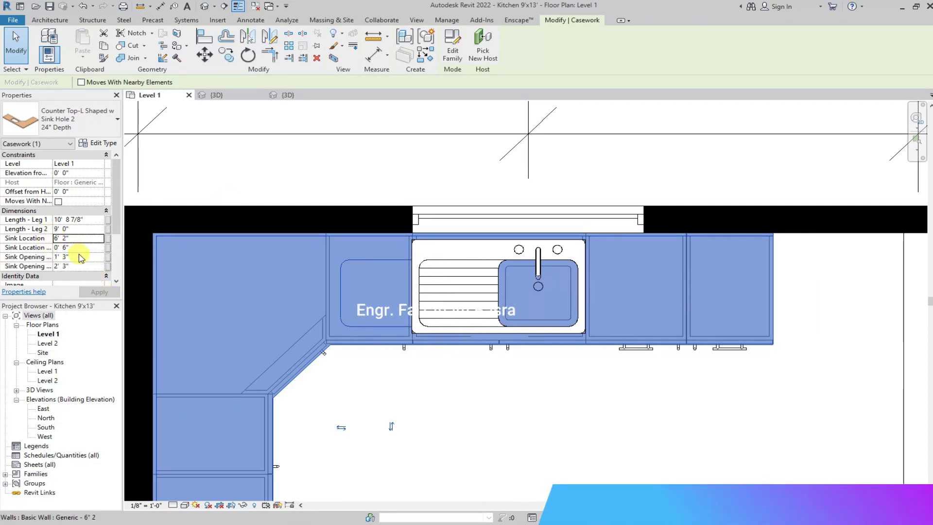
pyautogui.scroll(-1, 80, 254)
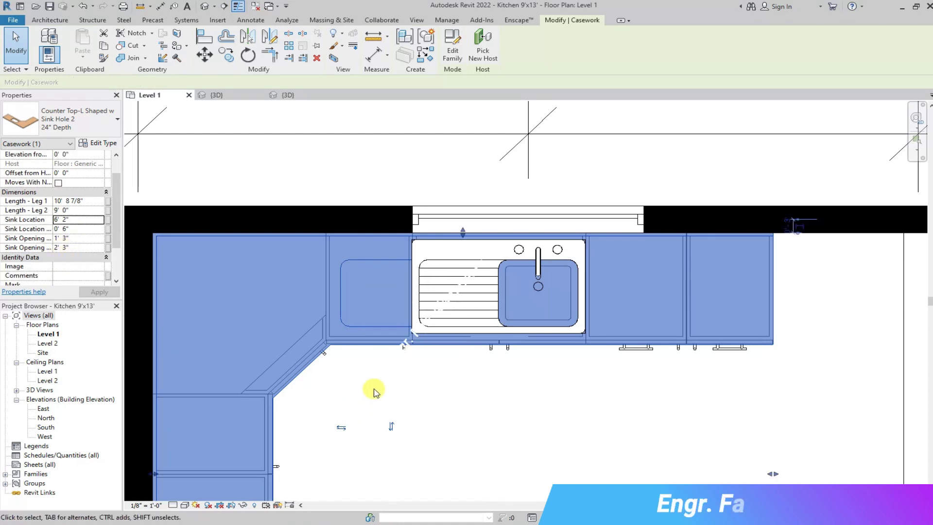
pyautogui.click(374, 392)
# Enlarge the countertop's second sink-opening dimension from 2' 3" to 3' 3".
pyautogui.click(377, 328)
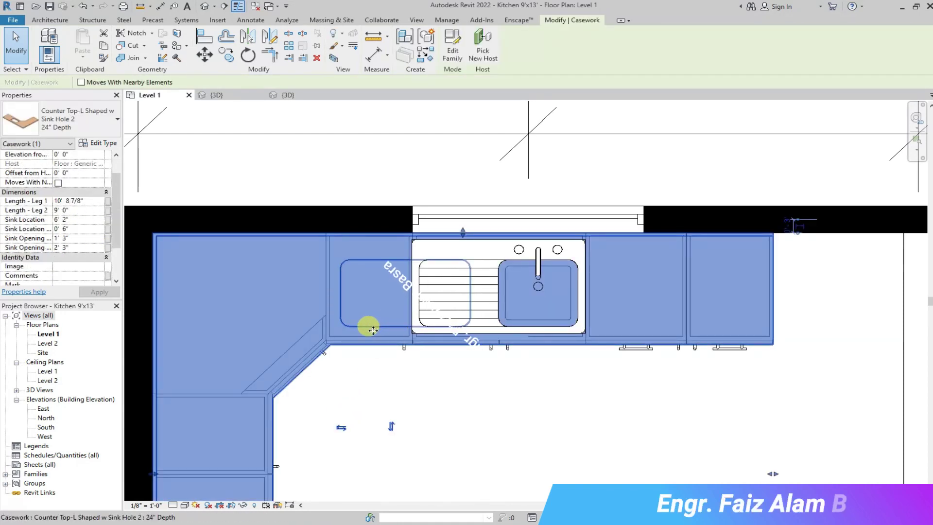
pyautogui.click(452, 389)
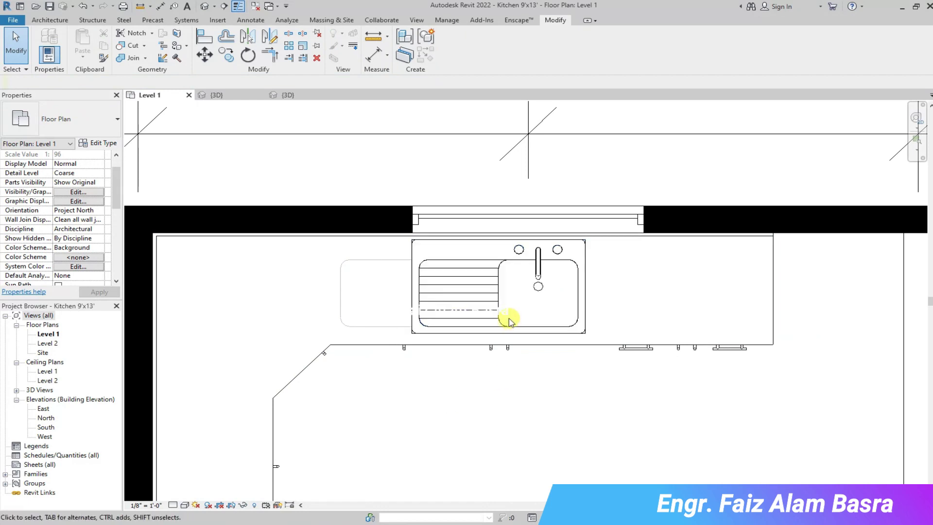
pyautogui.click(394, 328)
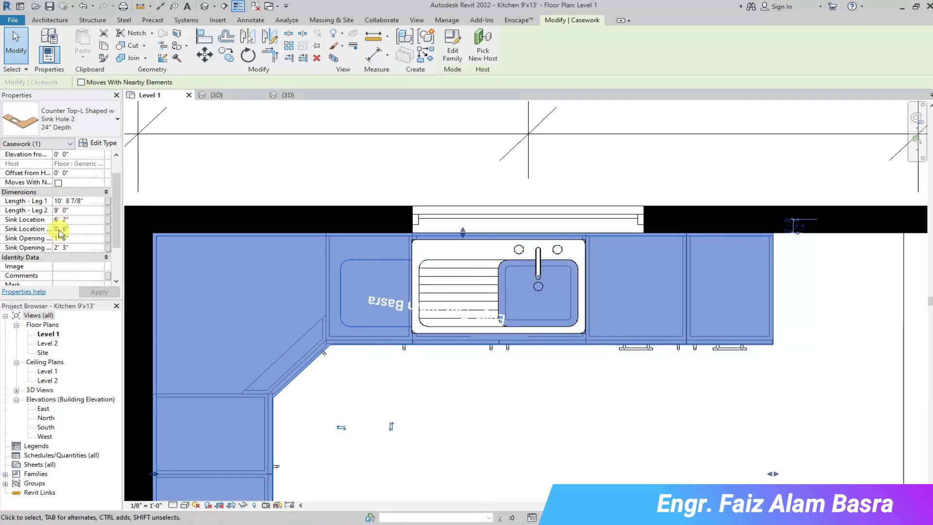
pyautogui.doubleClick(58, 230)
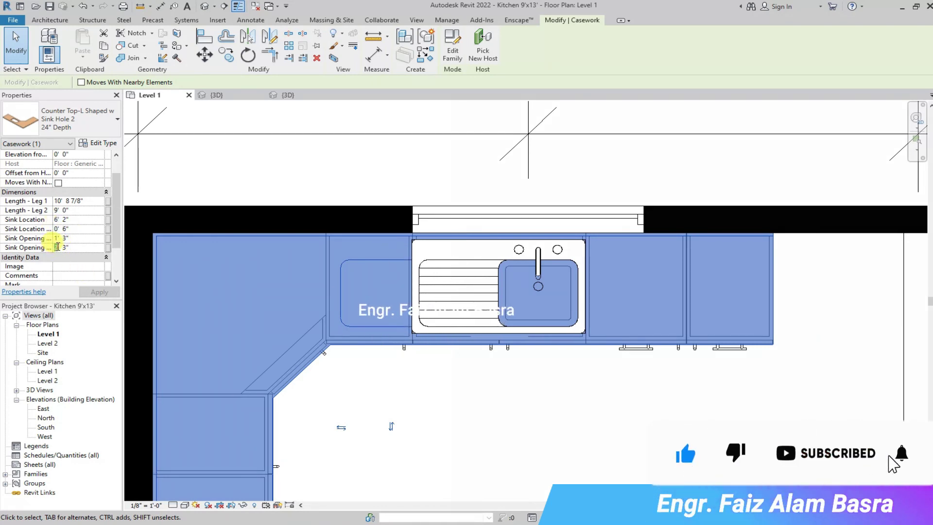
pyautogui.write('3')
pyautogui.click(99, 292)
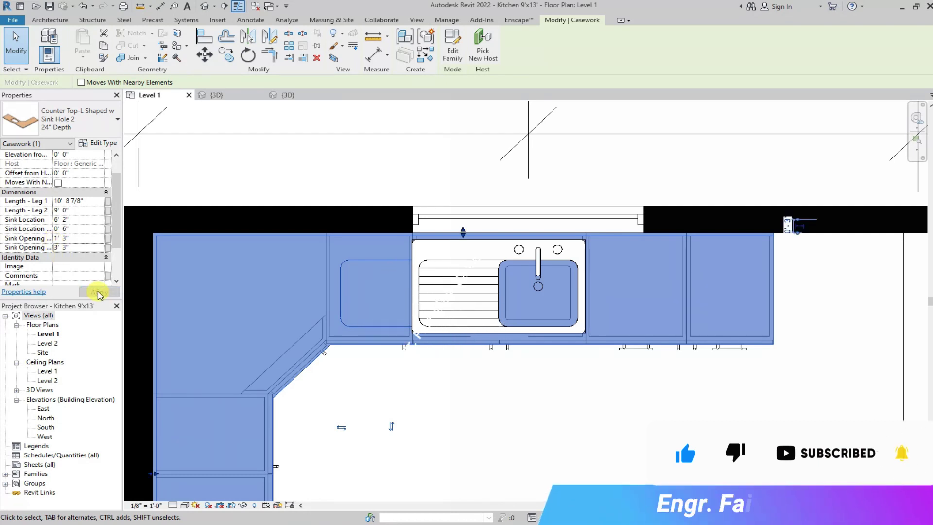
pyautogui.click(395, 396)
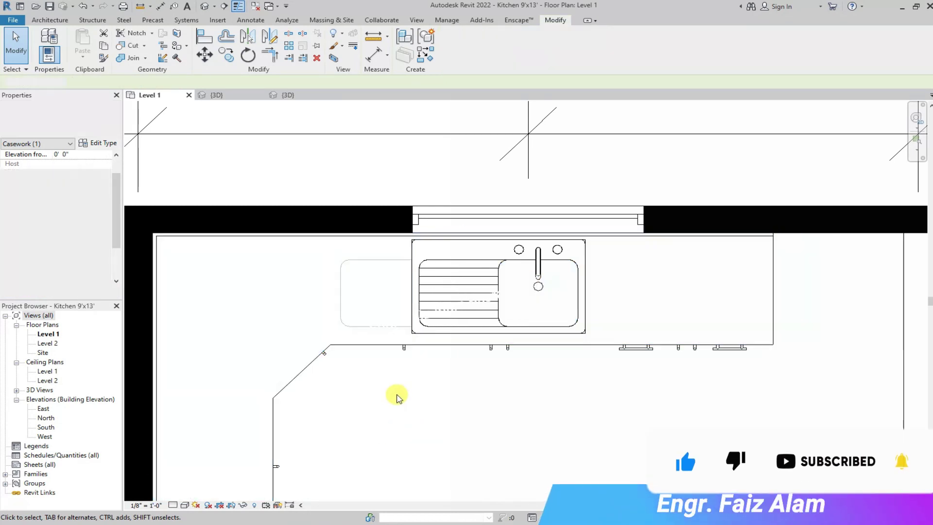
# Undo back to a 5' 2" sink location and 2' 3" opening, then return to the countertop family editor.
pyautogui.click(368, 331)
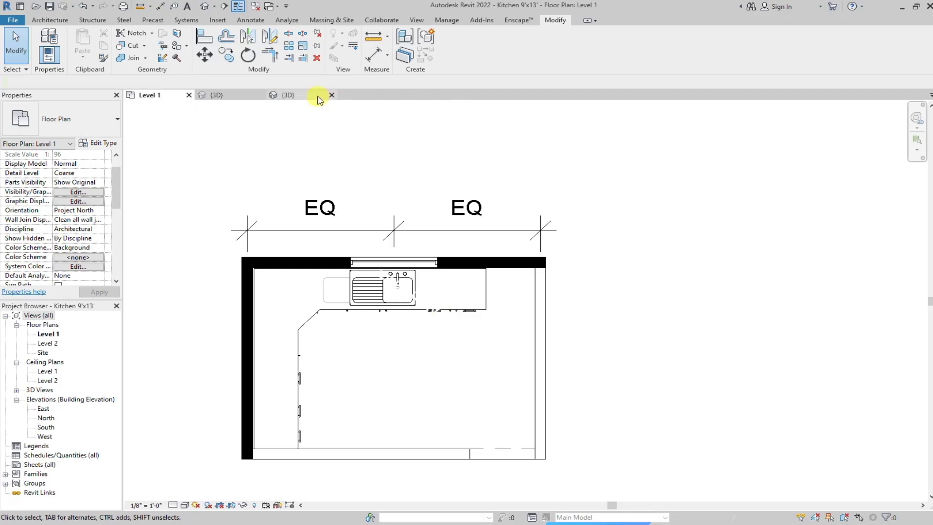
pyautogui.click(235, 94)
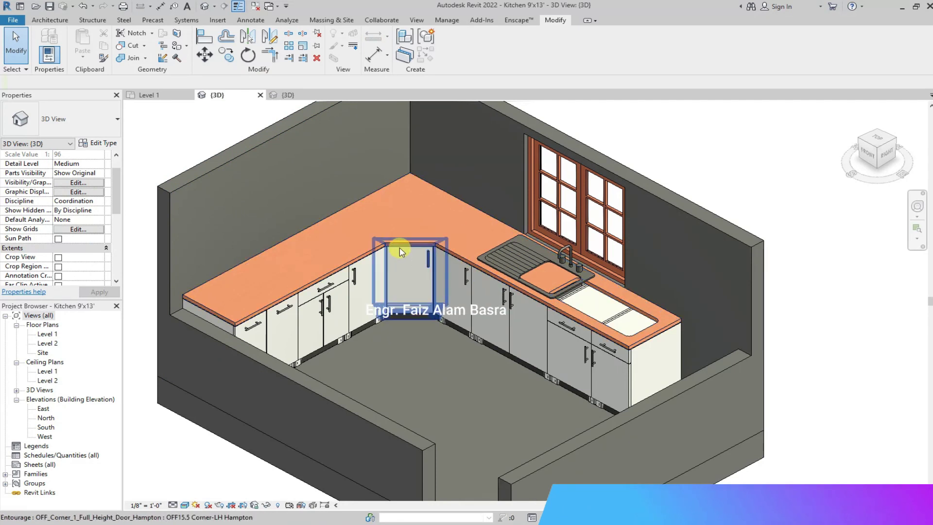
pyautogui.click(84, 7)
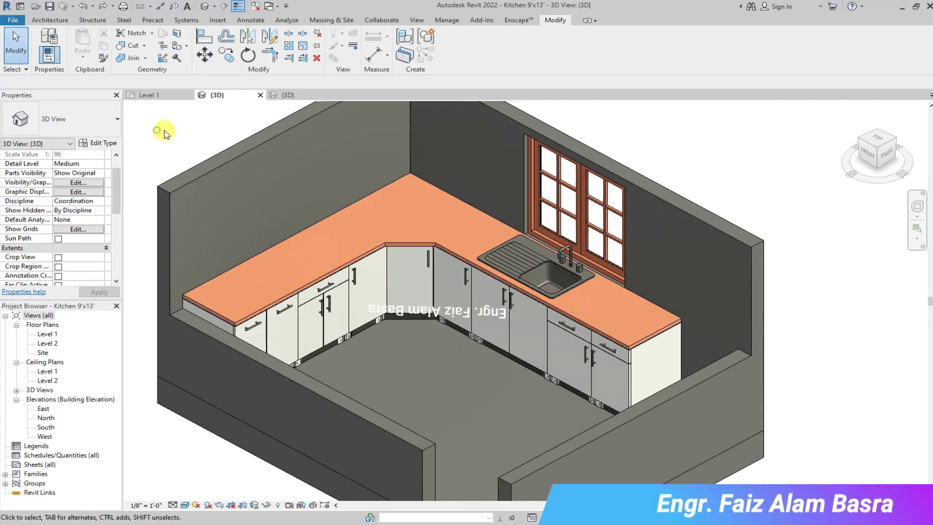
pyautogui.scroll(-3, 249, 218)
pyautogui.scroll(3, 413, 231)
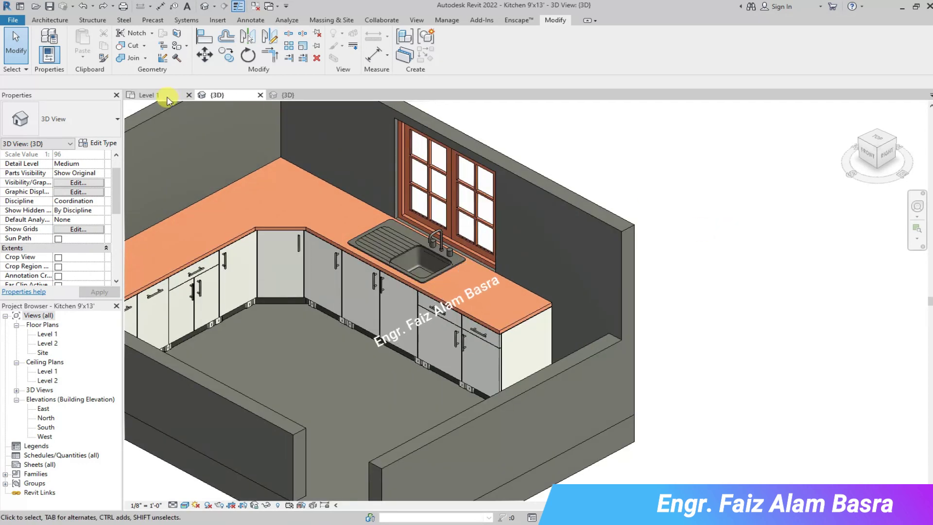
pyautogui.click(338, 240)
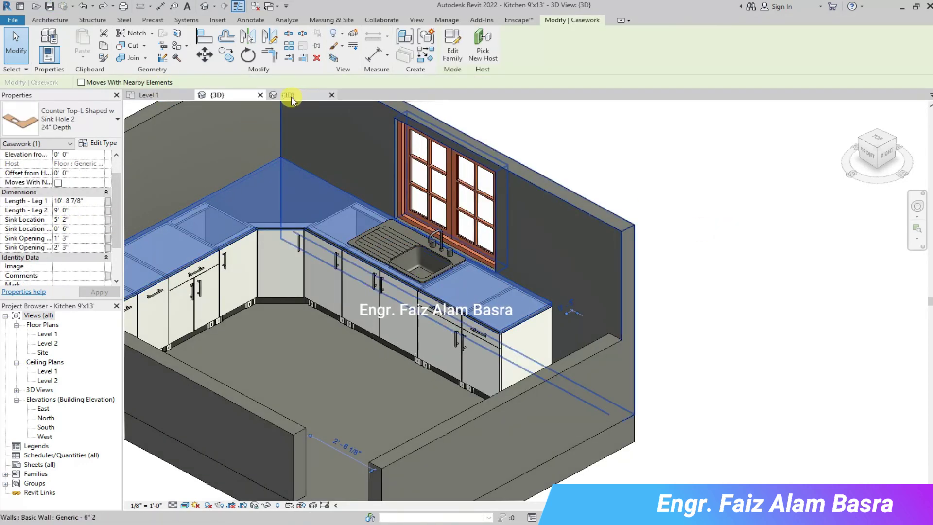
pyautogui.click(311, 96)
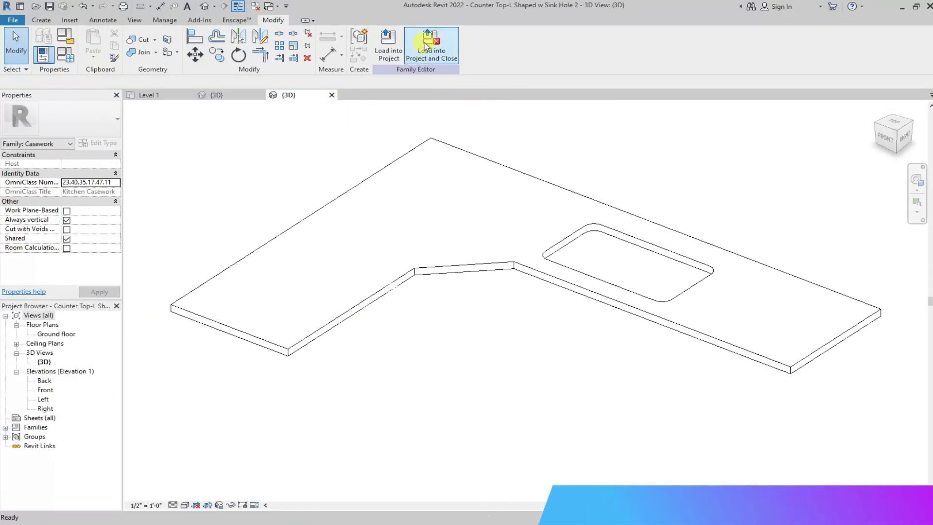
# Reload the saved countertop family into the kitchen, replacing the existing file, then show Level 1.
pyautogui.click(425, 47)
pyautogui.click(460, 275)
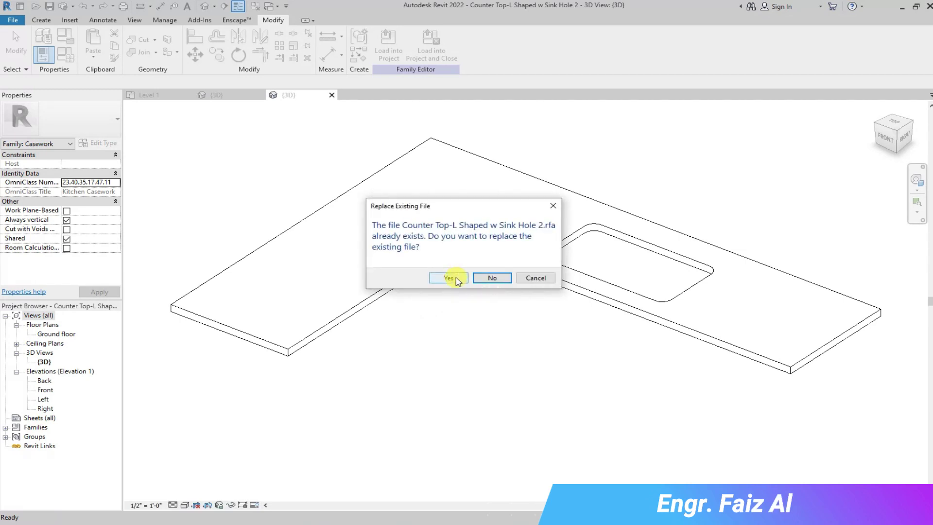
pyautogui.click(453, 277)
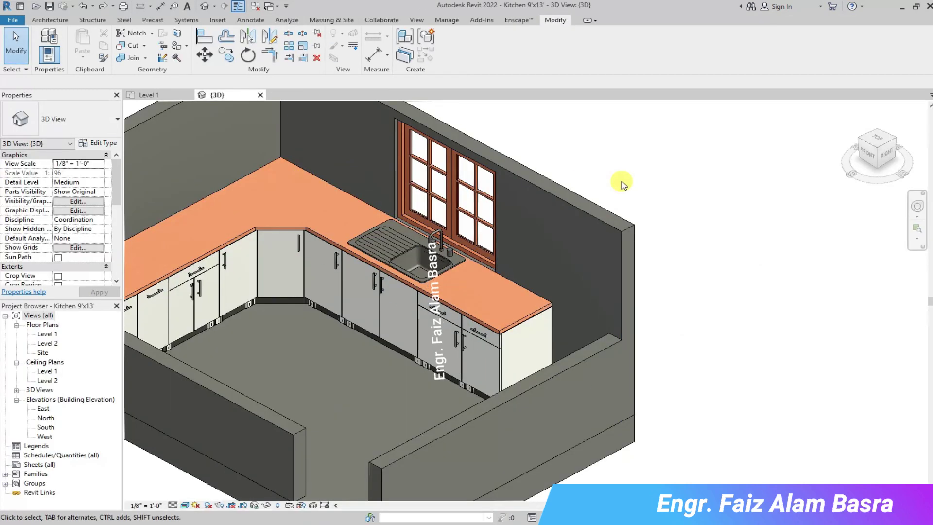
pyautogui.scroll(-3, 678, 180)
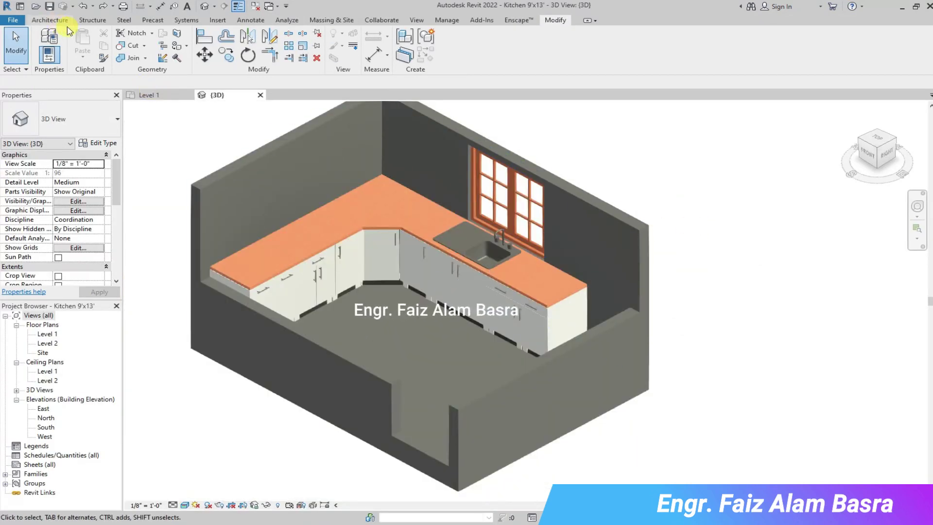
pyautogui.click(149, 94)
pyautogui.click(50, 20)
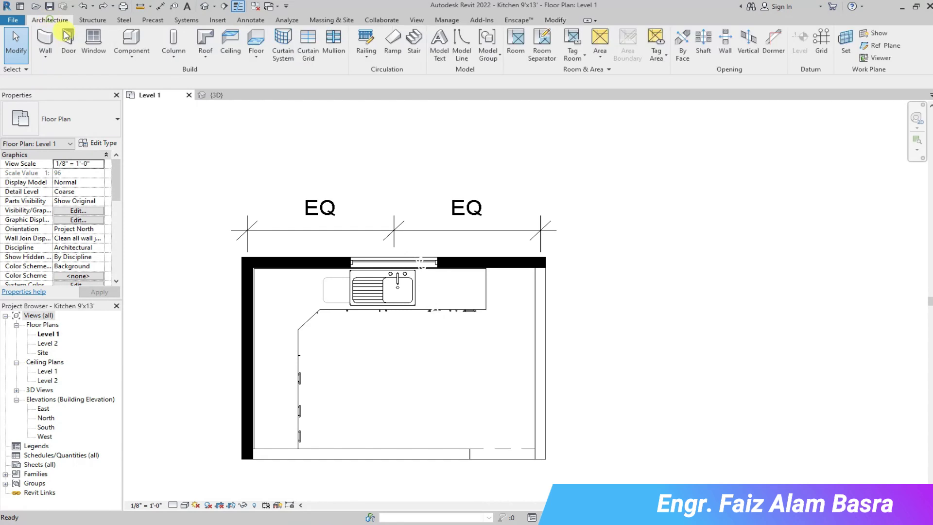
# Load the Fridge _parametric family from the Fridge folder.
pyautogui.click(132, 44)
pyautogui.click(452, 48)
pyautogui.click(736, 267)
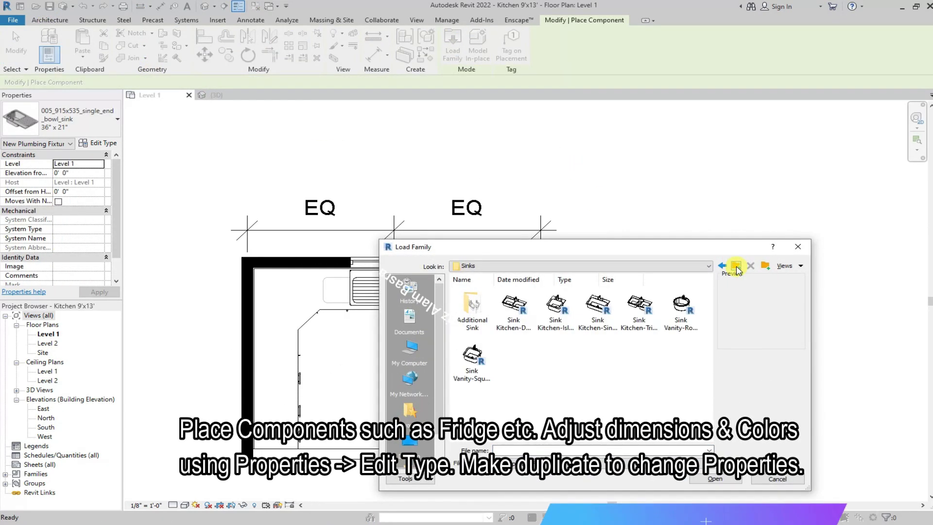
pyautogui.doubleClick(597, 306)
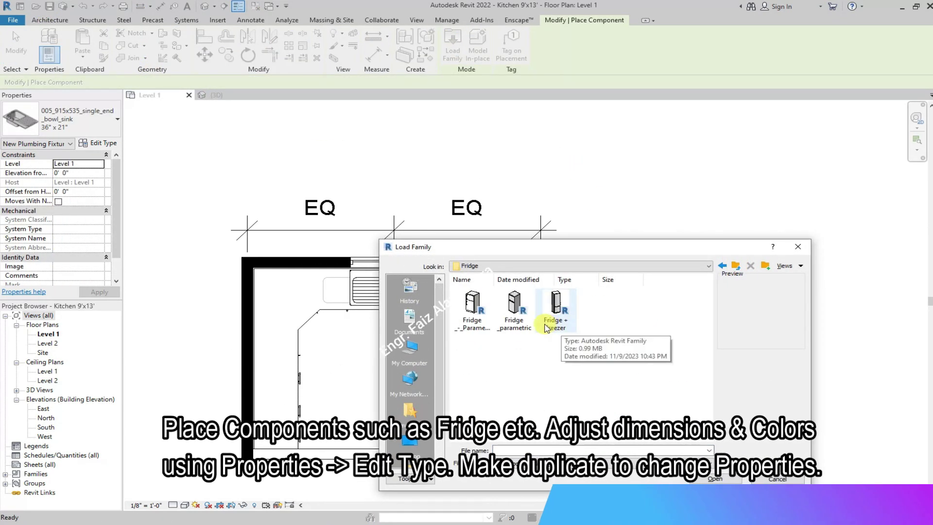
pyautogui.click(530, 326)
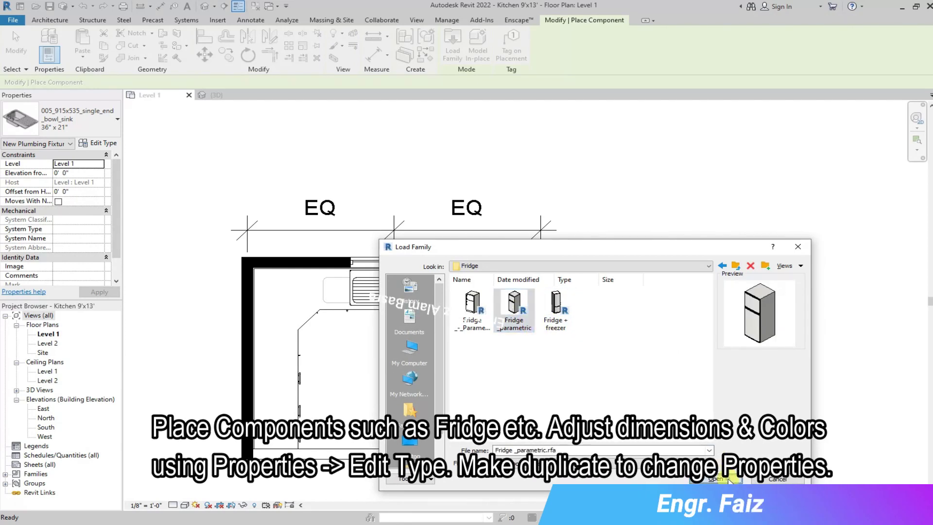
pyautogui.click(729, 479)
# Place the fridge against the wall beside the counter and check it in 3D.
pyautogui.scroll(3, 508, 287)
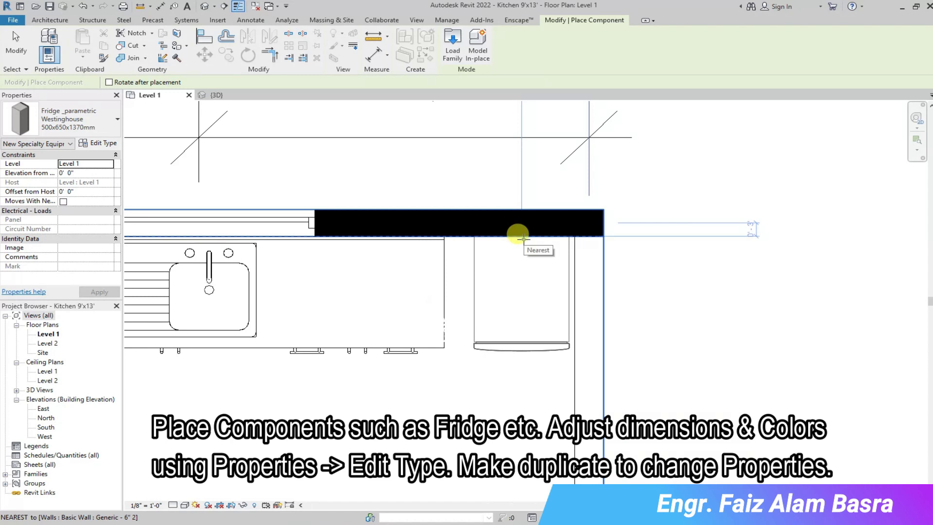
pyautogui.click(522, 238)
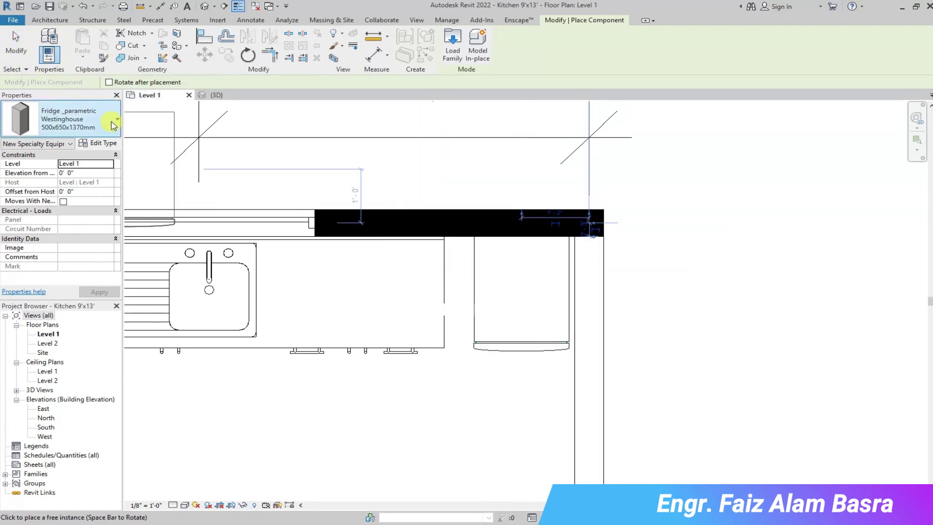
pyautogui.press('Escape')
pyautogui.click(216, 95)
pyautogui.scroll(3, 581, 304)
pyautogui.scroll(-2, 582, 304)
pyautogui.click(146, 95)
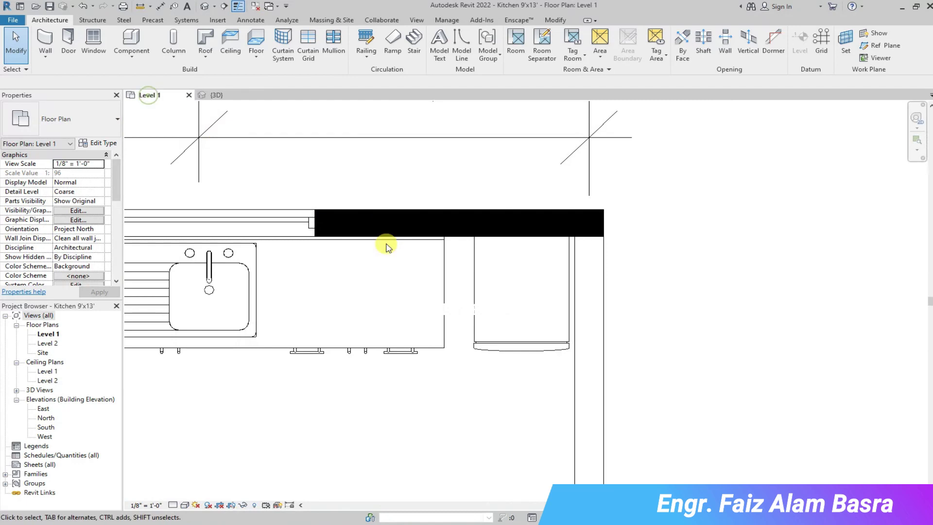
# Lengthen the L-shaped countertop's first leg to 11'1" toward the fridge.
pyautogui.click(444, 324)
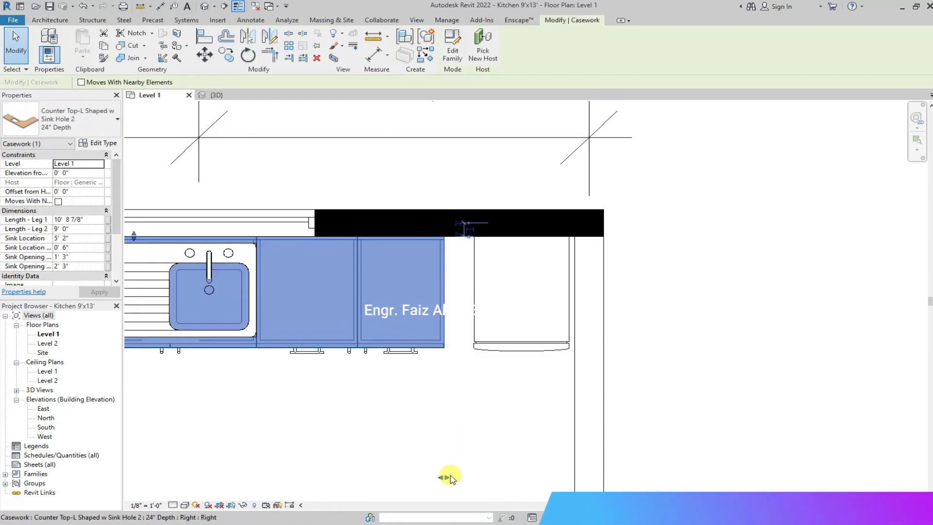
pyautogui.moveTo(453, 478); pyautogui.dragTo(461, 480)
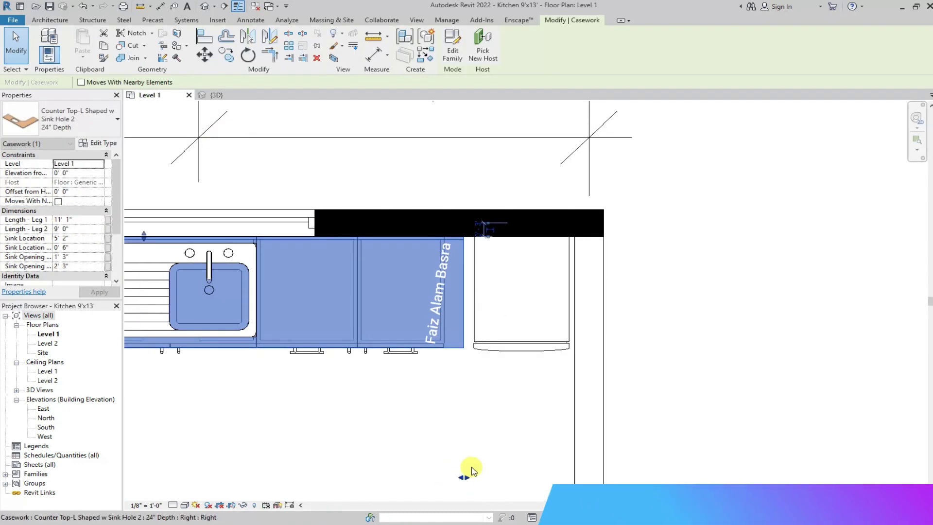
pyautogui.press('Escape')
# In the 3D view, select the Hampton-LH drawer cabinet and open its type properties.
pyautogui.click(214, 94)
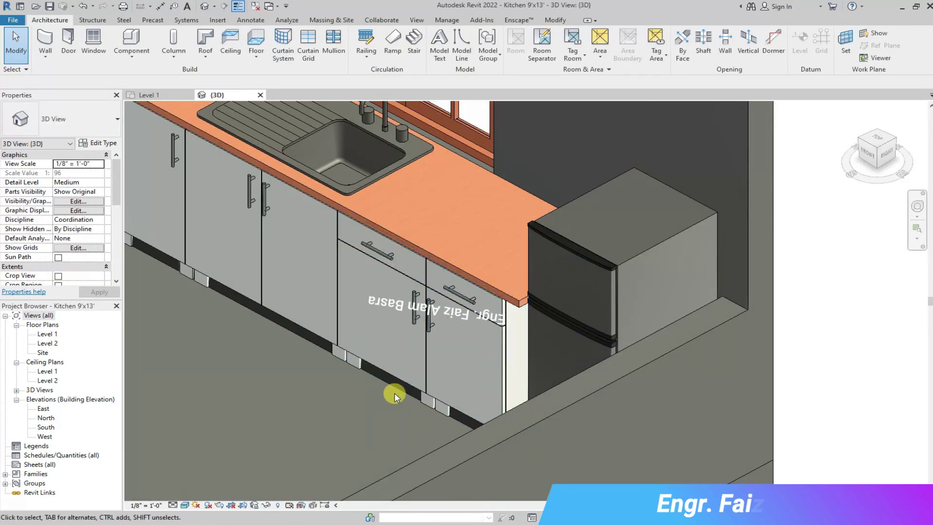
pyautogui.click(506, 387)
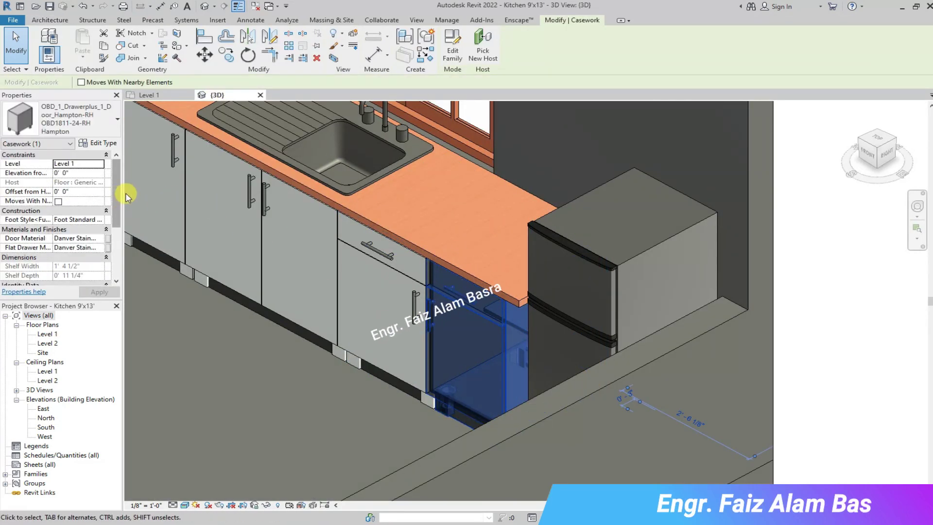
pyautogui.press('Escape')
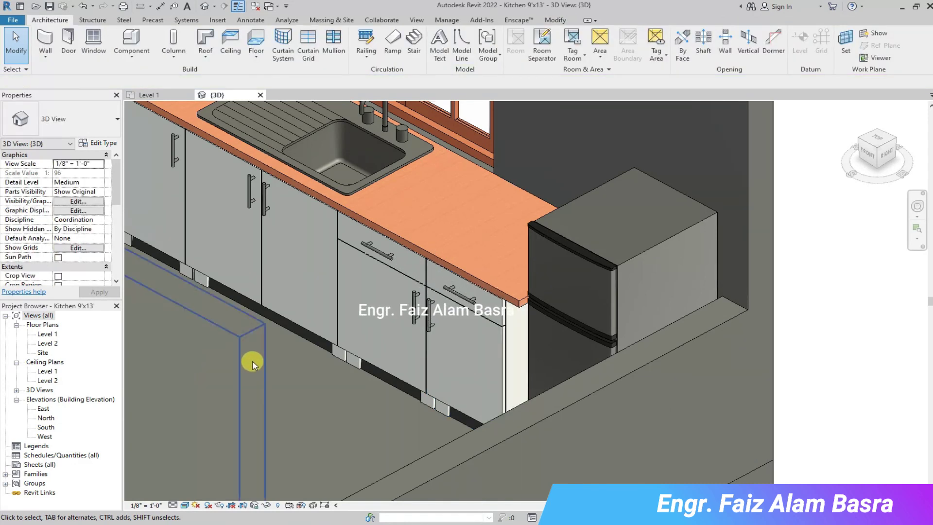
pyautogui.click(445, 401)
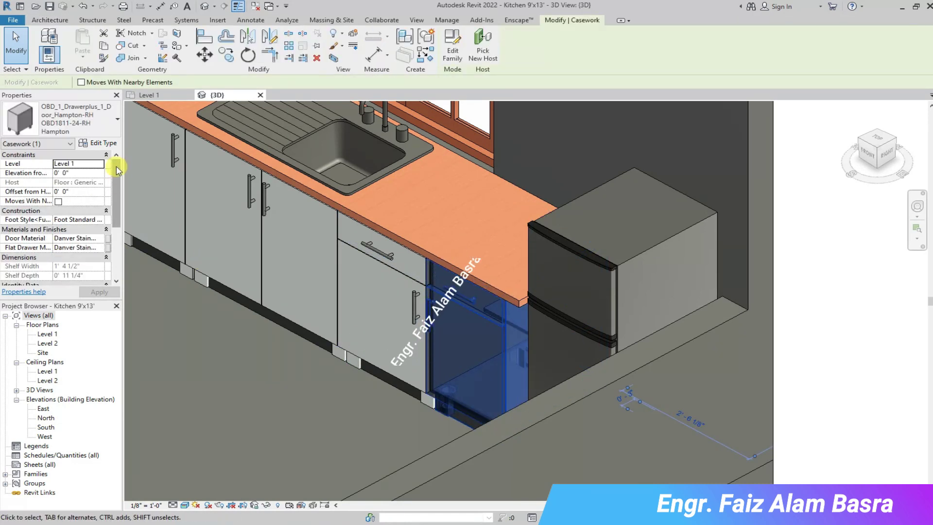
pyautogui.press('Escape')
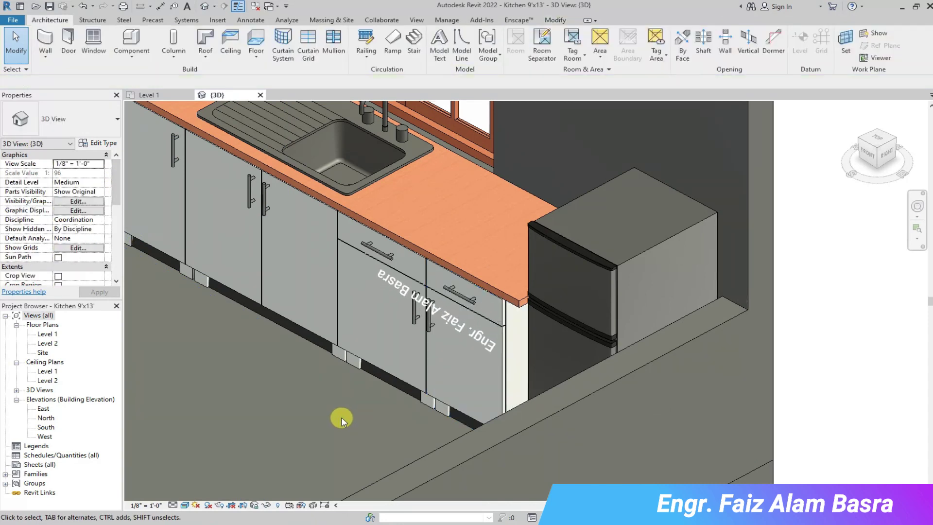
pyautogui.click(365, 346)
pyautogui.click(98, 143)
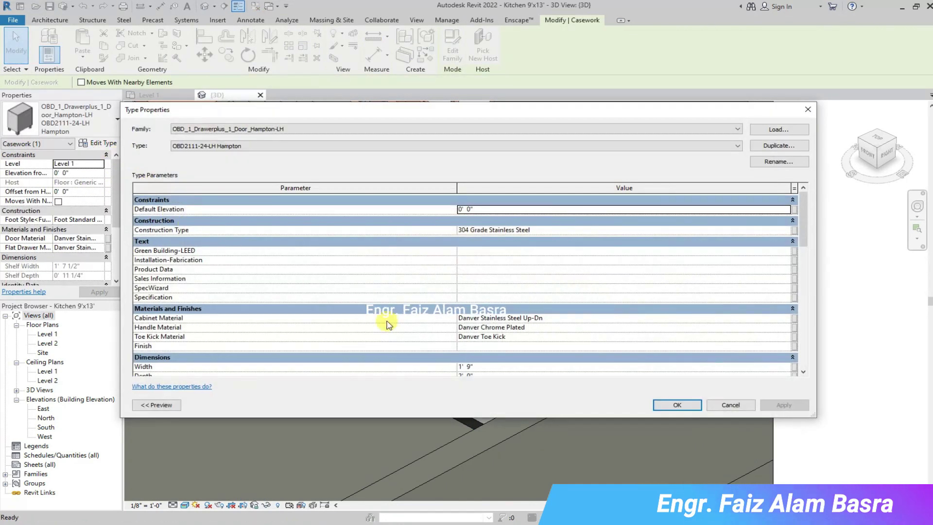
# Duplicate the drawer cabinet type as 'OBD2111-24-LH Hampton 2' and set its width to 1'11".
pyautogui.scroll(-5, 413, 316)
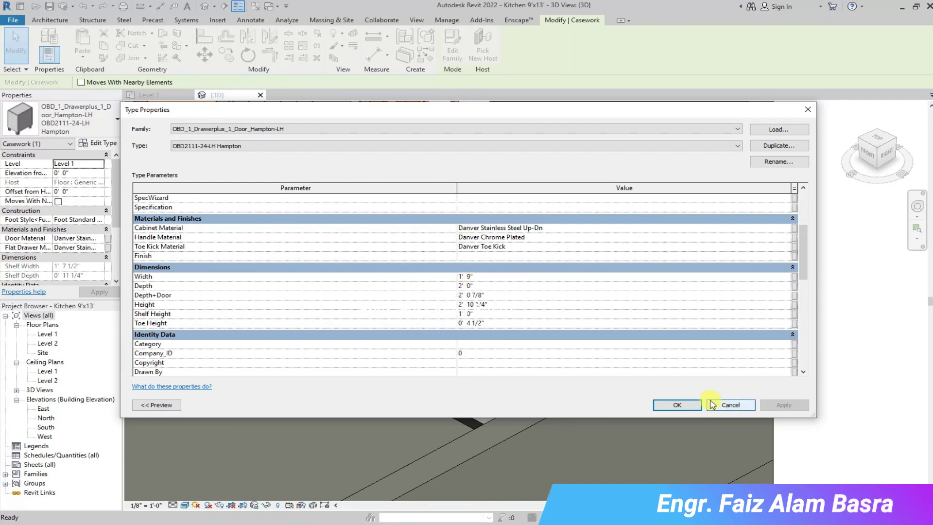
pyautogui.click(759, 148)
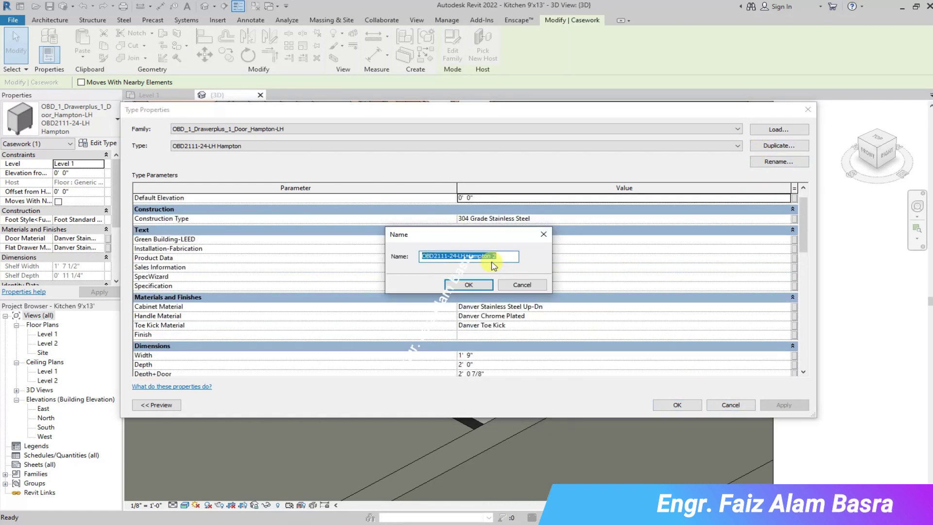
pyautogui.click(474, 285)
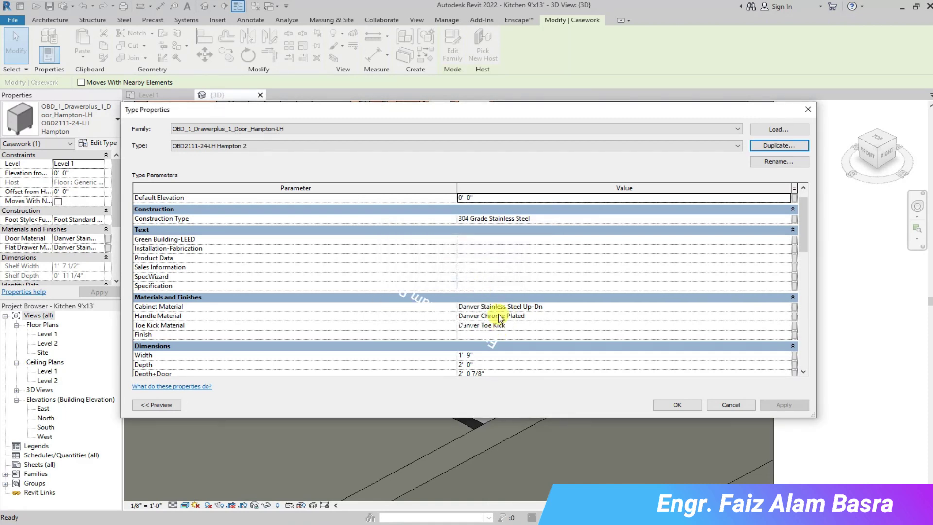
pyautogui.doubleClick(467, 353)
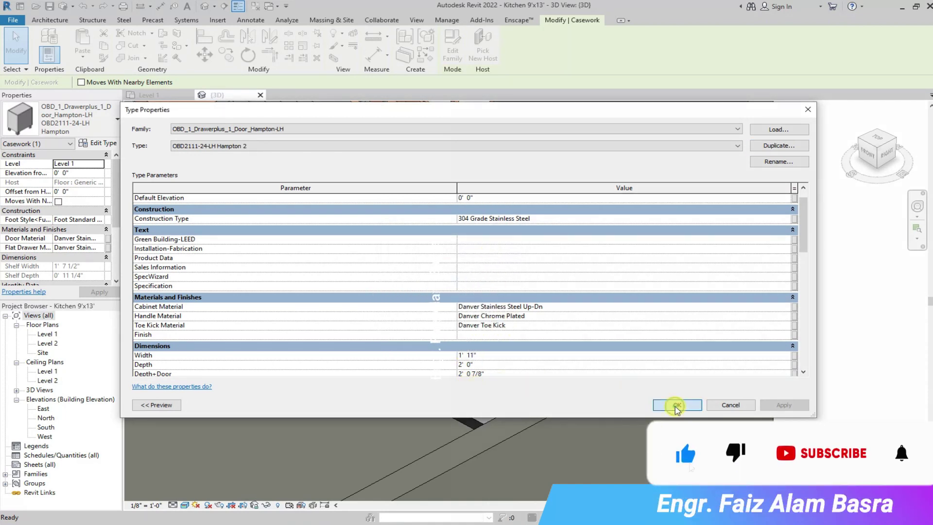
pyautogui.click(677, 406)
pyautogui.click(156, 94)
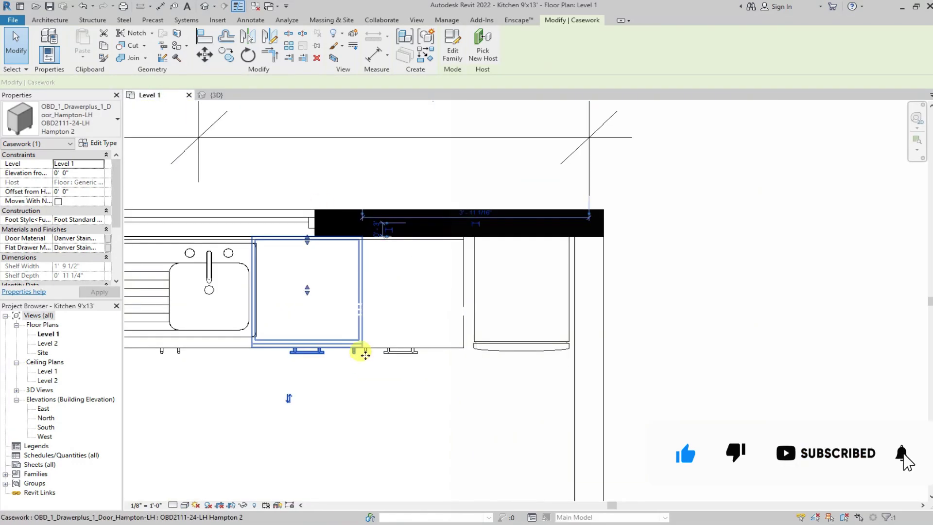
# Slide the Hampton-RH and widened Hampton-LH cabinets right to close the gap.
pyautogui.scroll(2, 602, 315)
pyautogui.click(535, 342)
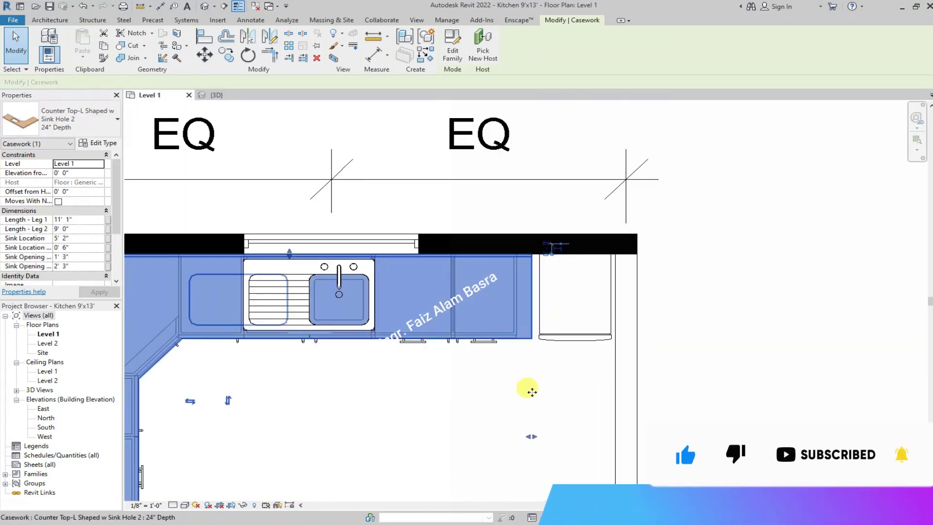
pyautogui.click(381, 425)
pyautogui.scroll(2, 521, 326)
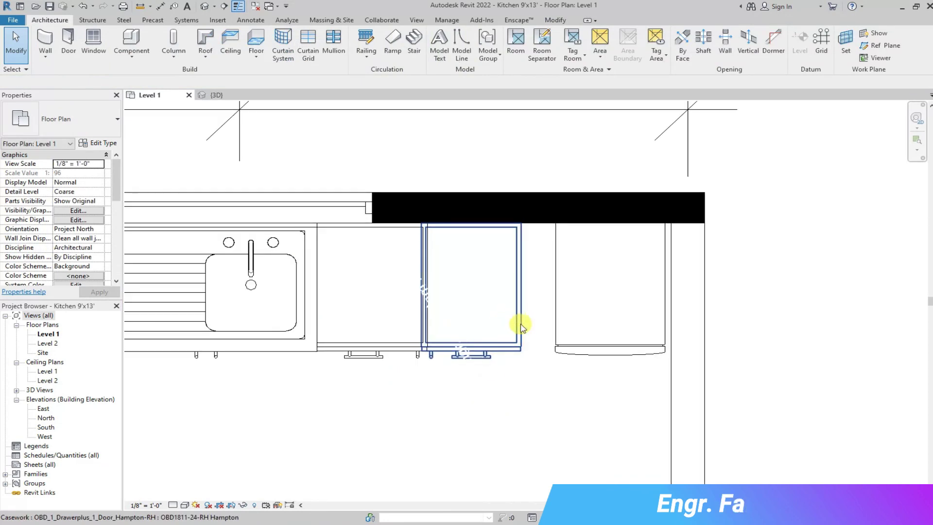
pyautogui.moveTo(517, 325); pyautogui.dragTo(538, 321)
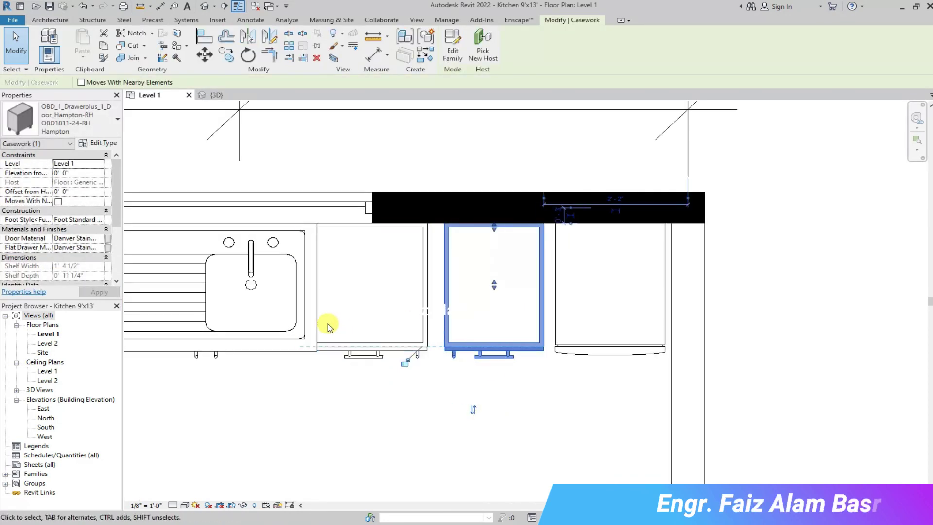
pyautogui.scroll(2, 311, 337)
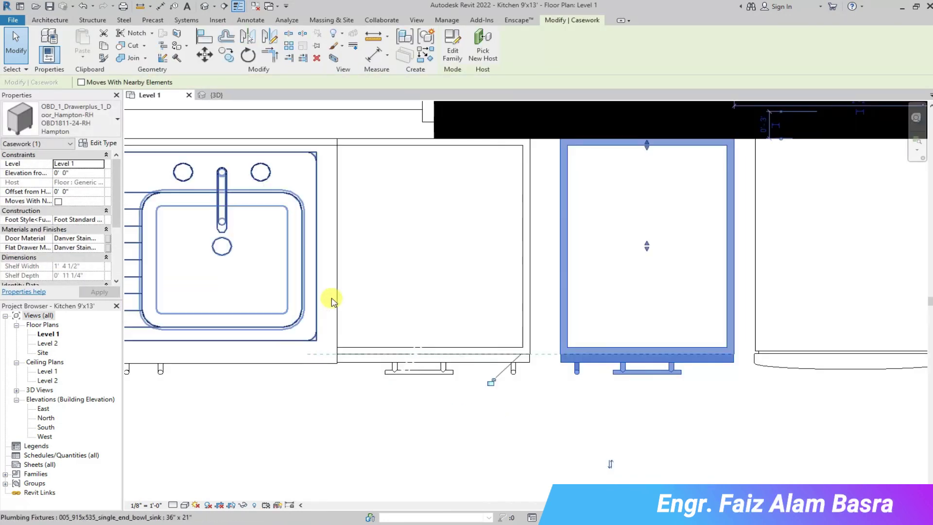
pyautogui.click(377, 350)
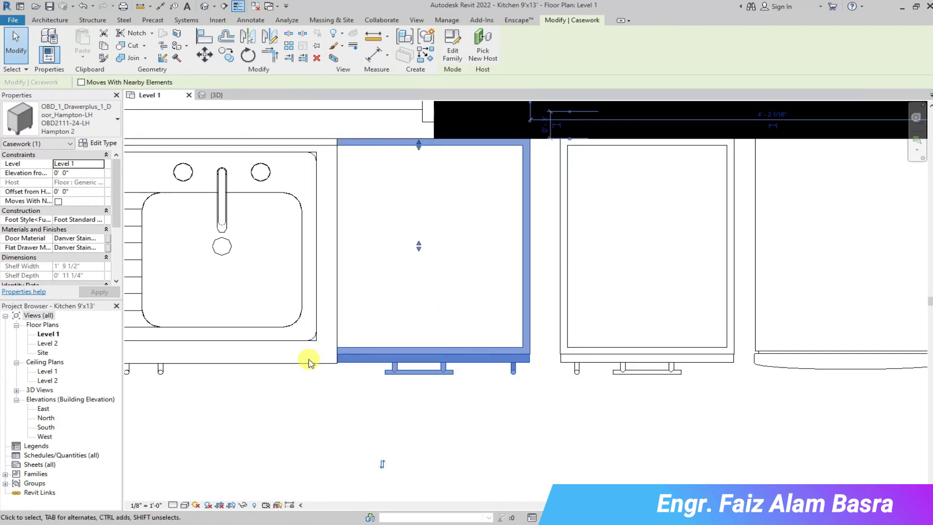
pyautogui.moveTo(409, 355); pyautogui.dragTo(541, 235)
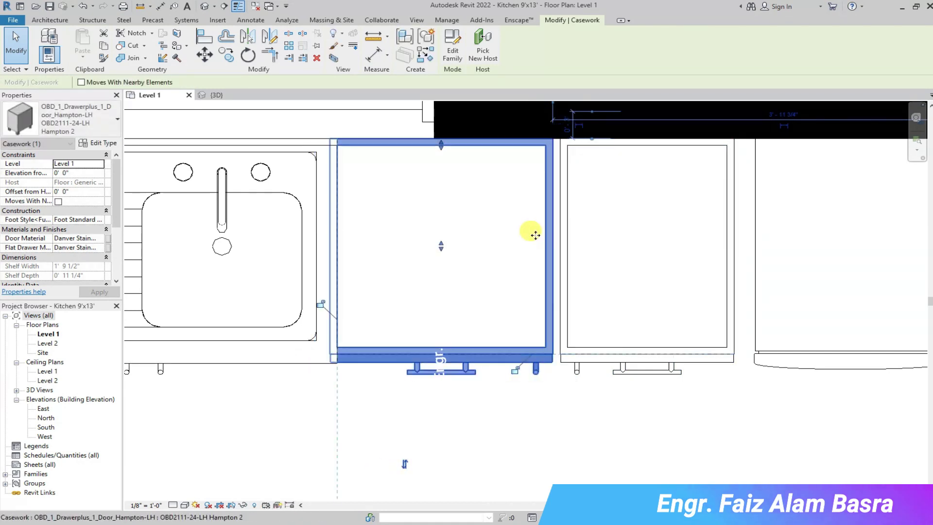
pyautogui.press('Escape')
# Shorten the countertop's first leg to 7'6" after checking the layout in 3D.
pyautogui.click(216, 94)
pyautogui.scroll(5, 355, 197)
pyautogui.scroll(-3, 356, 197)
pyautogui.click(146, 95)
pyautogui.click(339, 262)
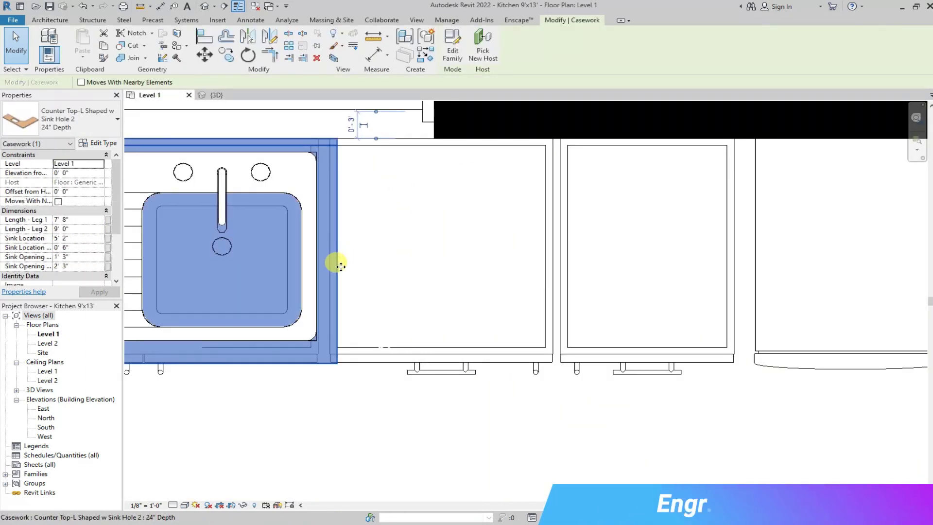
pyautogui.scroll(-2, 385, 311)
pyautogui.moveTo(371, 500); pyautogui.dragTo(327, 483)
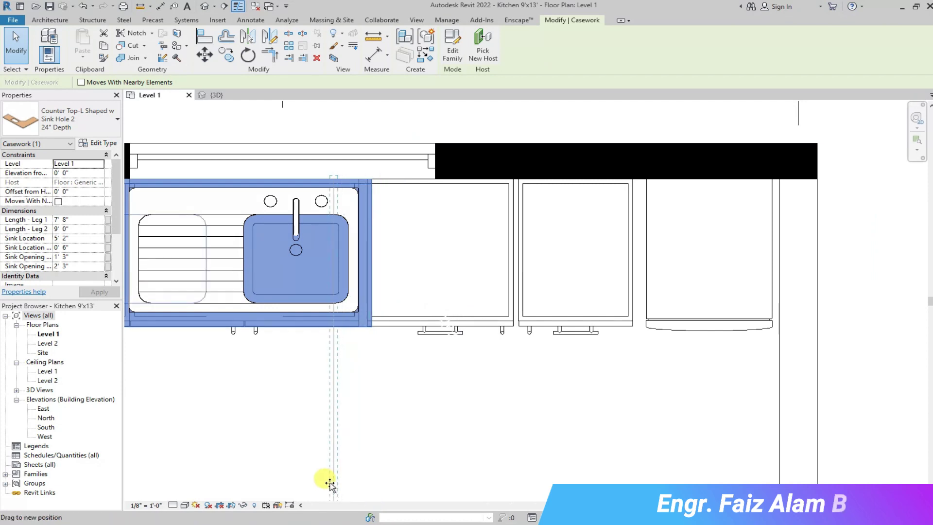
pyautogui.press('Escape')
pyautogui.scroll(2, 417, 281)
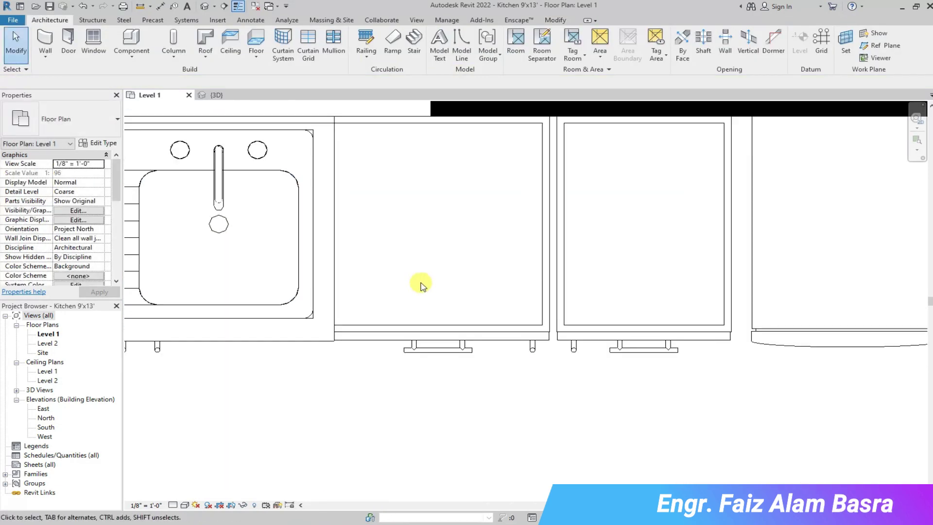
pyautogui.click(338, 242)
pyautogui.scroll(-2, 337, 242)
pyautogui.moveTo(354, 479); pyautogui.dragTo(341, 481)
pyautogui.press('Escape')
# Move the base cabinet next to the sink slightly left with MV.
pyautogui.scroll(2, 354, 233)
pyautogui.scroll(2, 349, 152)
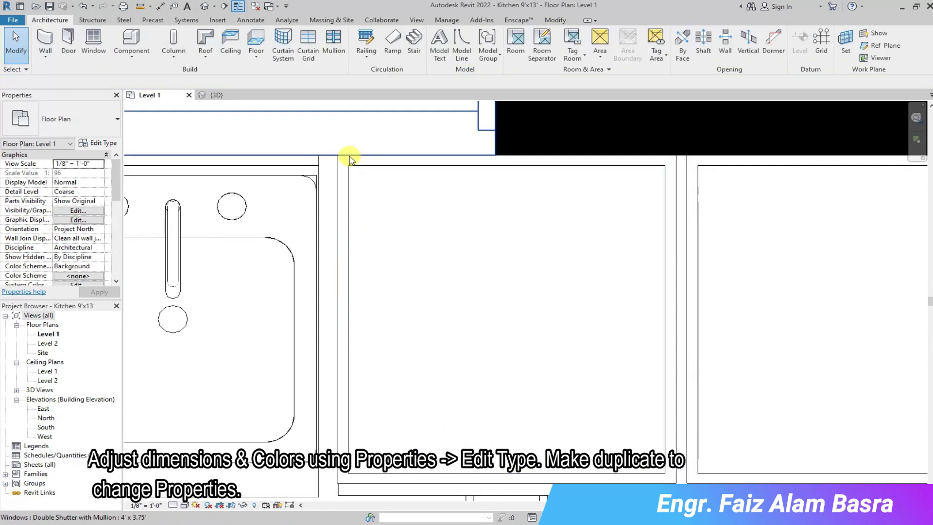
pyautogui.scroll(1, 336, 185)
pyautogui.click(337, 185)
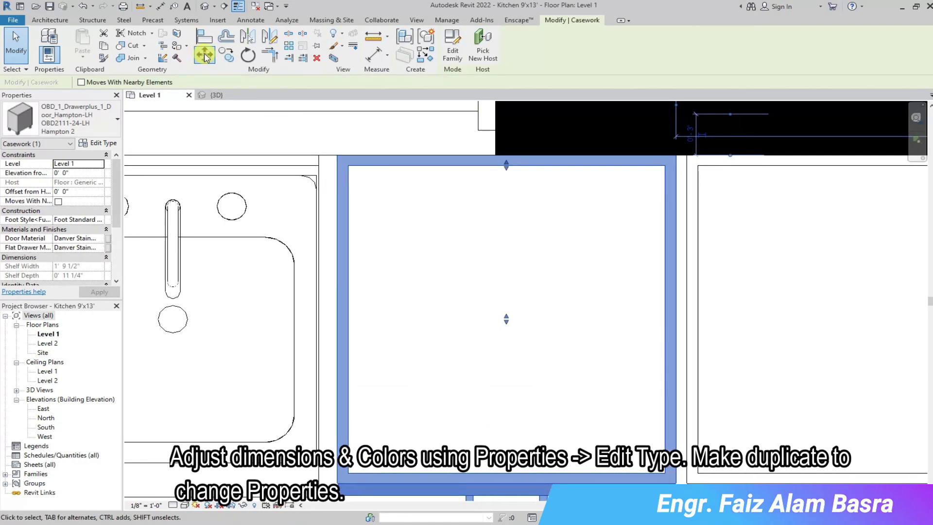
pyautogui.press('m')
pyautogui.press('v')
pyautogui.click(338, 154)
pyautogui.click(319, 155)
pyautogui.scroll(-2, 315, 139)
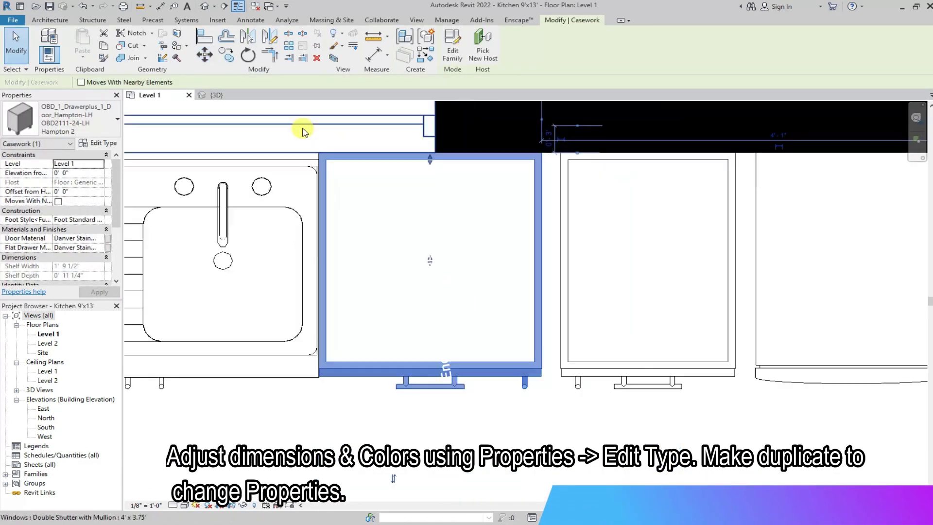
pyautogui.press('Escape')
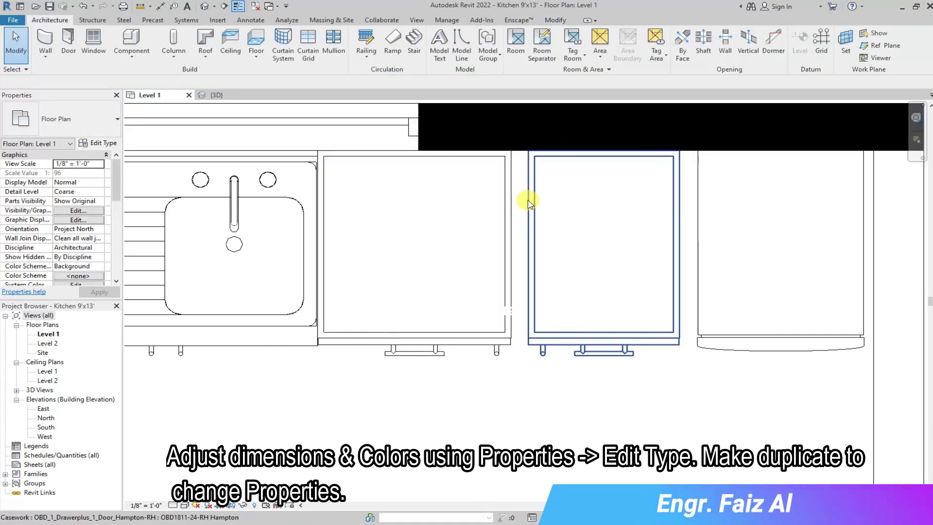
# Change the right base cabinet to the OBD2111-24-LH Hampton 2 type.
pyautogui.click(510, 201)
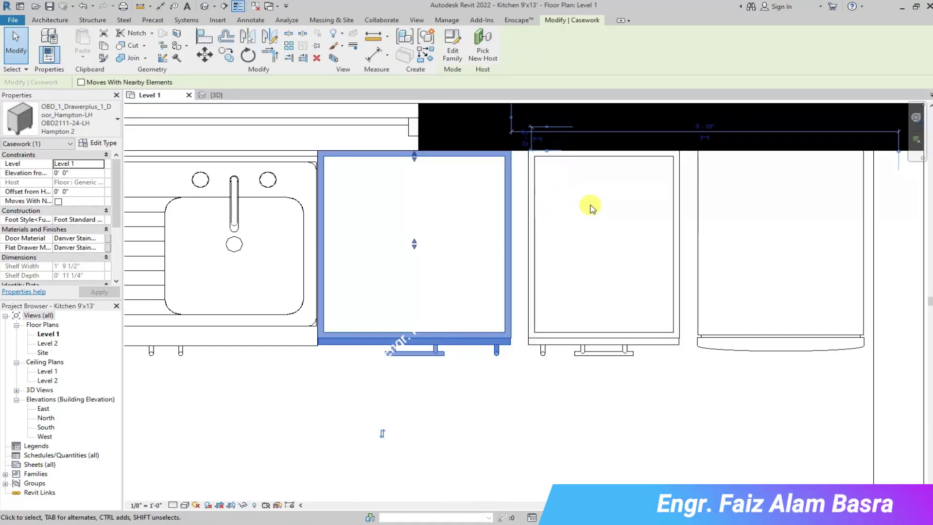
pyautogui.click(533, 197)
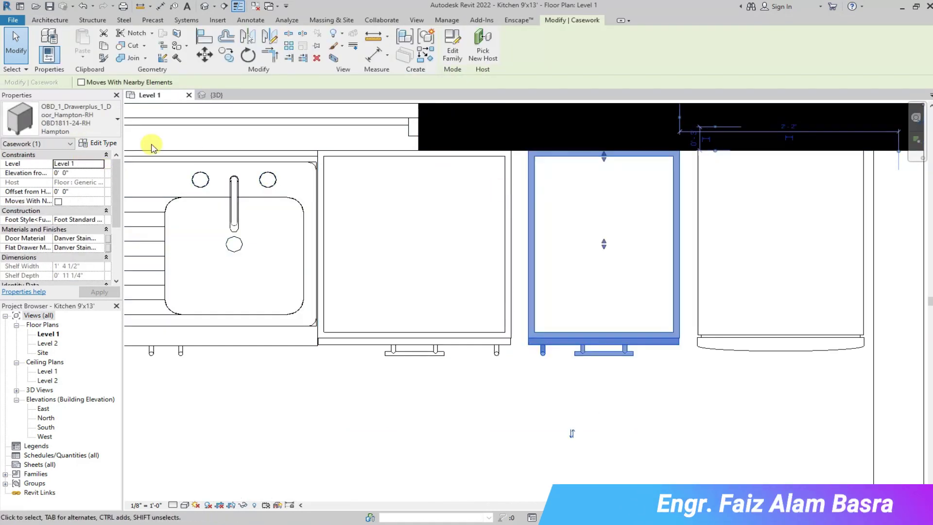
pyautogui.click(118, 120)
pyautogui.scroll(2, 128, 183)
pyautogui.scroll(2, 158, 184)
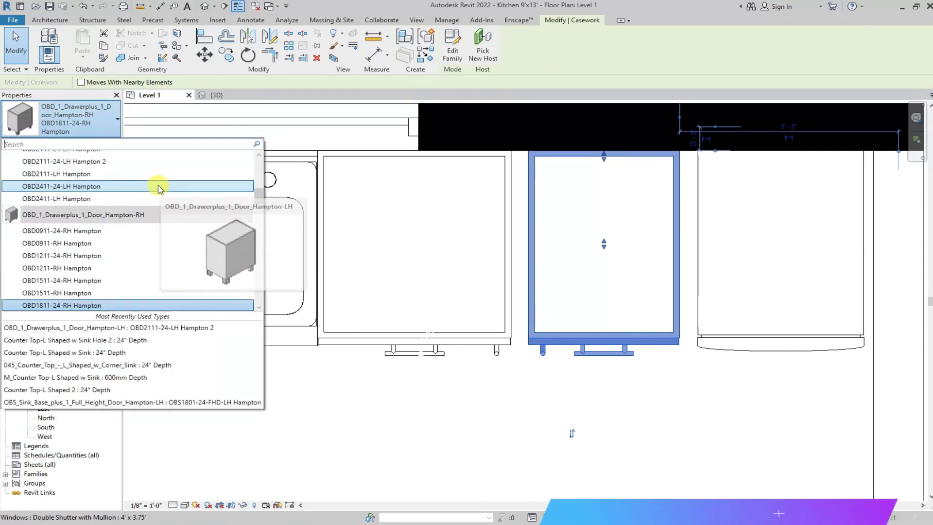
pyautogui.click(115, 161)
pyautogui.click(719, 421)
pyautogui.scroll(1, 437, 328)
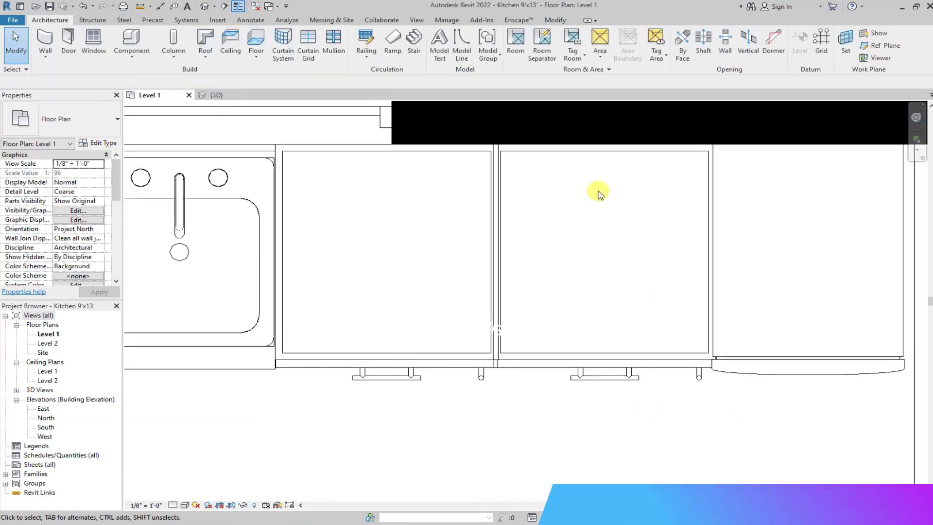
pyautogui.scroll(2, 493, 348)
pyautogui.scroll(-2, 444, 329)
pyautogui.scroll(-2, 505, 333)
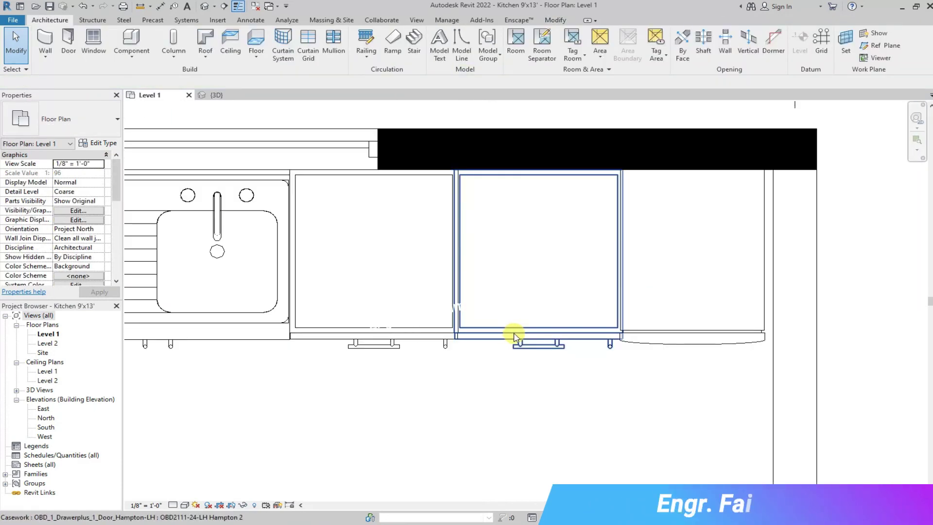
pyautogui.scroll(2, 504, 198)
pyautogui.scroll(3, 439, 168)
# Move the Hampton 2 cabinet flush against the top wall corner.
pyautogui.click(439, 167)
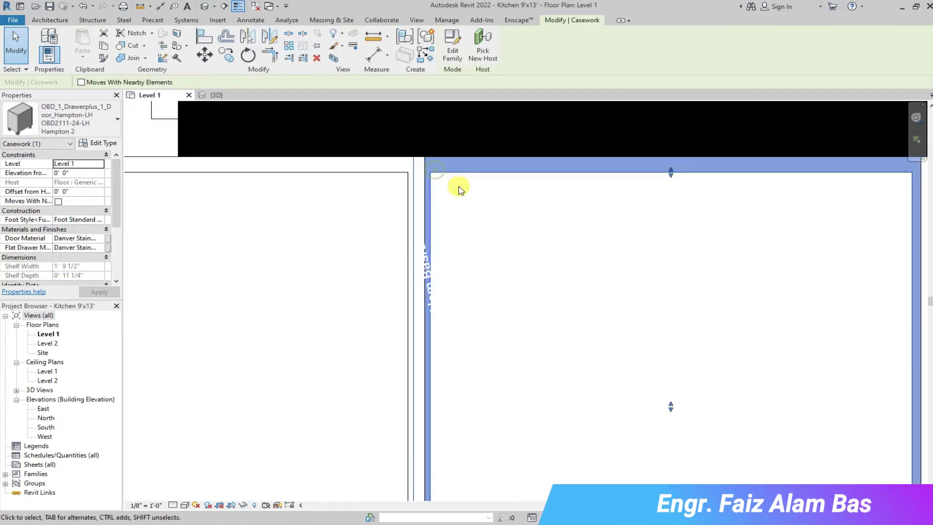
pyautogui.press('m')
pyautogui.press('v')
pyautogui.click(413, 159)
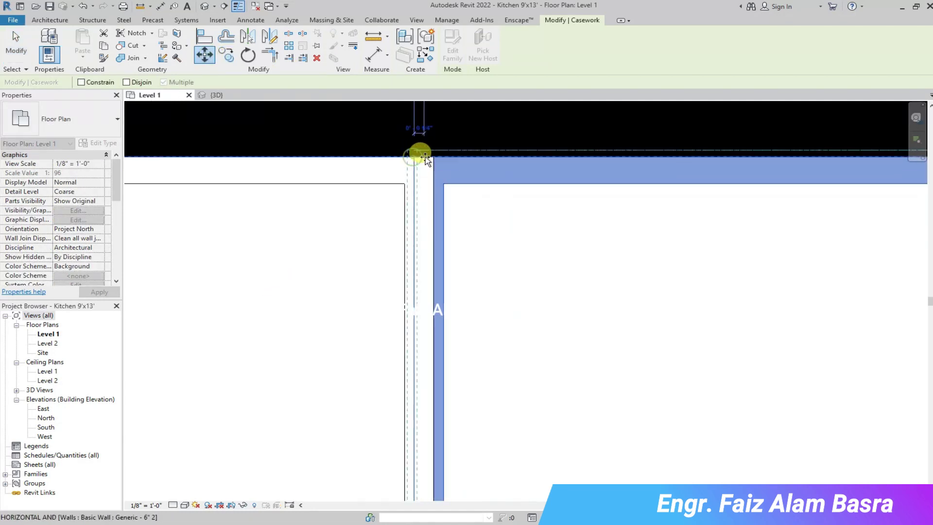
pyautogui.scroll(-3, 417, 146)
pyautogui.click(615, 324)
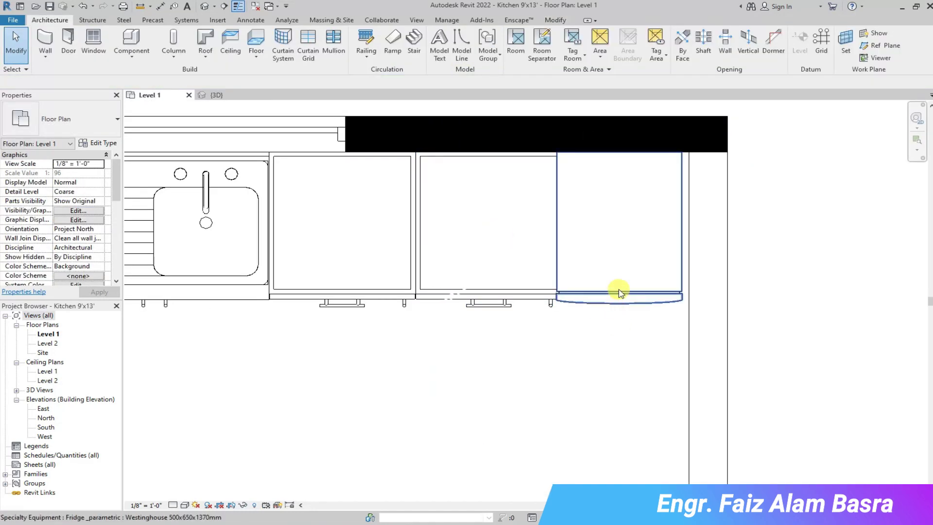
pyautogui.click(639, 297)
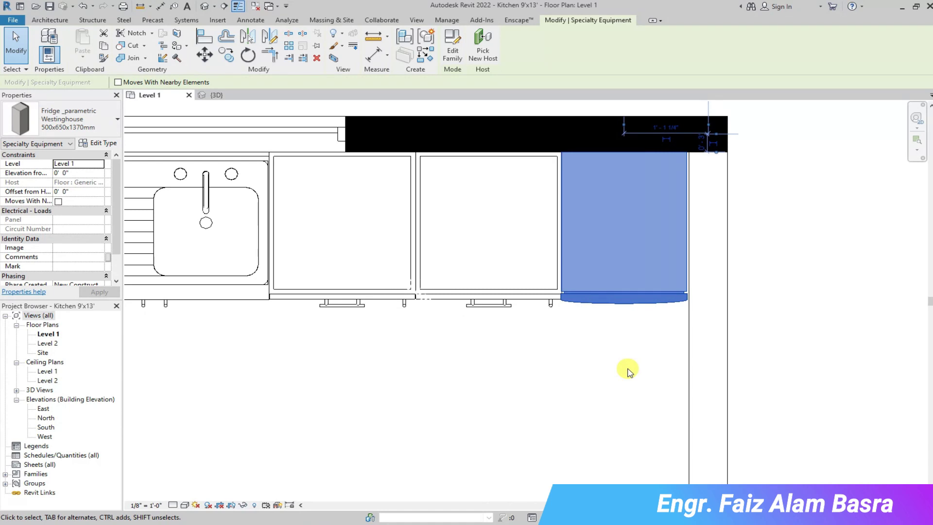
pyautogui.click(620, 365)
pyautogui.click(226, 96)
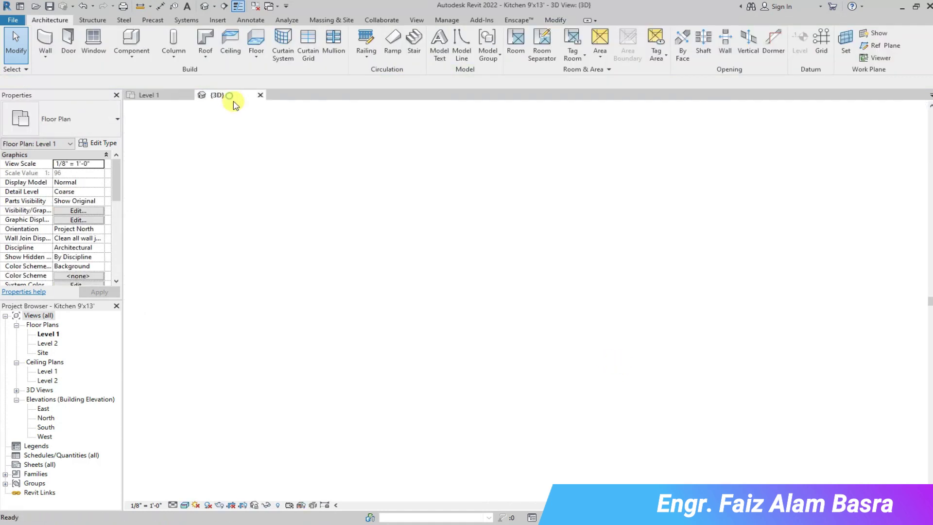
# Review the type properties of the cabinet right of the sink in the Level 1 plan.
pyautogui.scroll(-3, 416, 209)
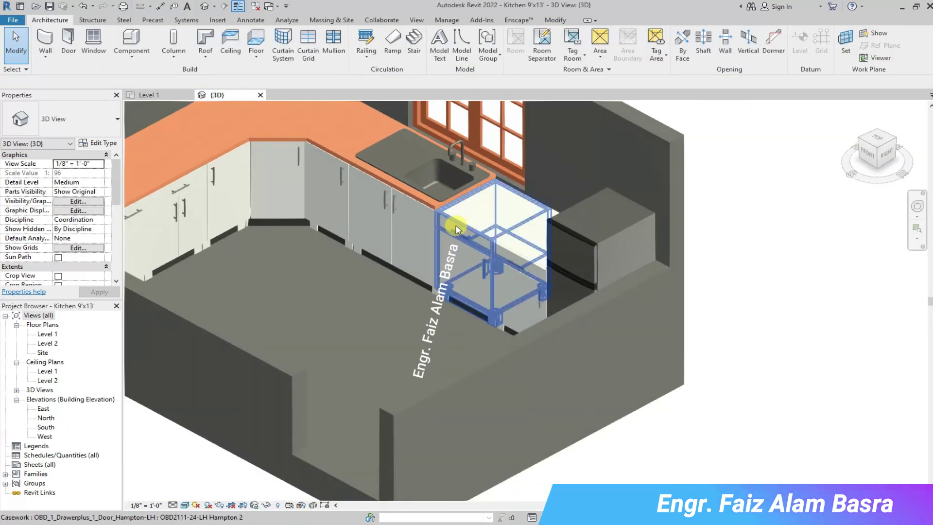
pyautogui.scroll(3, 419, 232)
pyautogui.click(469, 230)
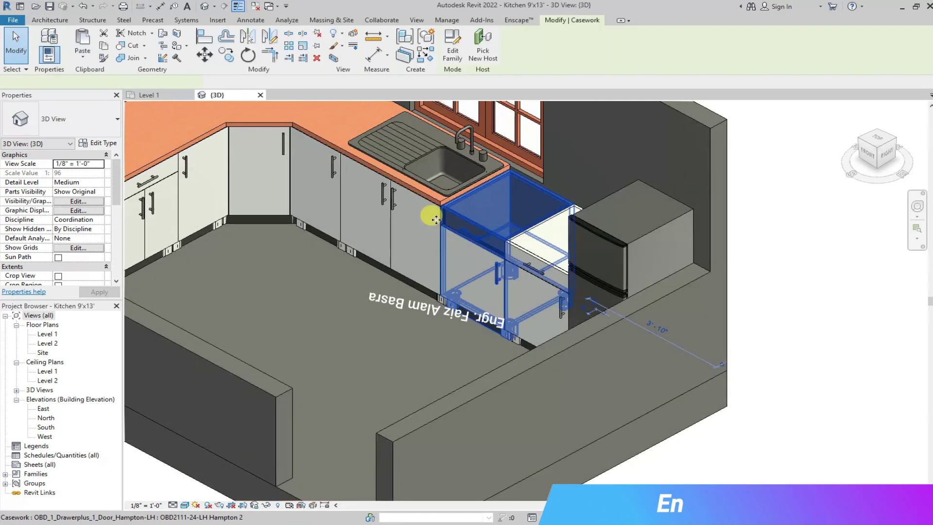
pyautogui.hotkey('ctrl', 'Tab')
pyautogui.click(99, 143)
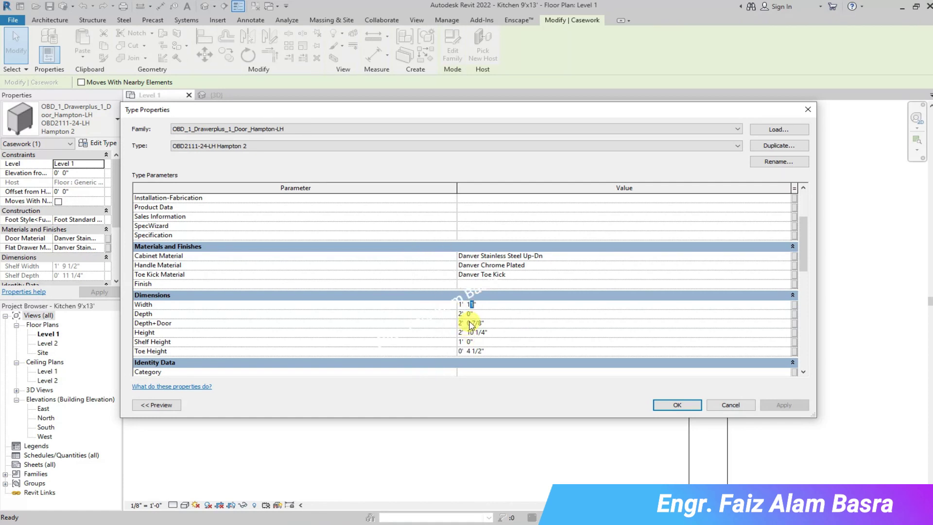
pyautogui.click(660, 402)
pyautogui.click(554, 353)
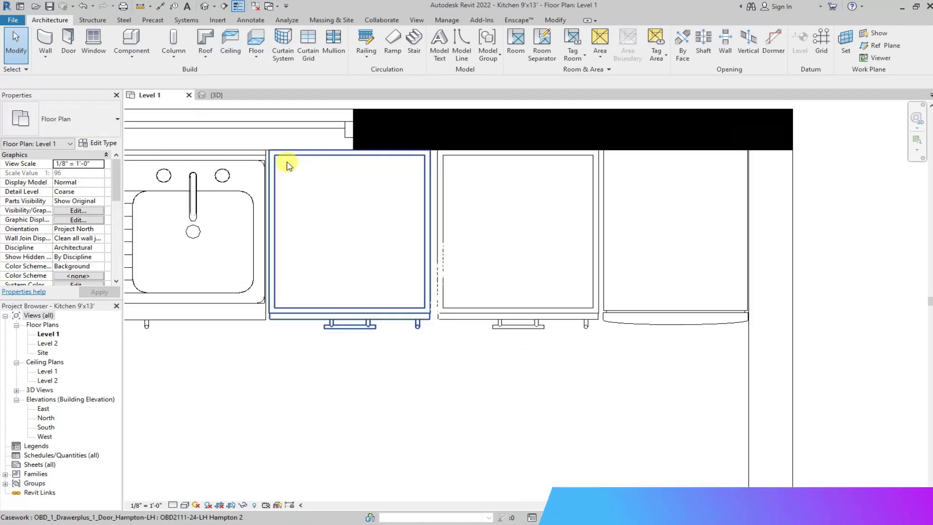
pyautogui.scroll(-1, 358, 373)
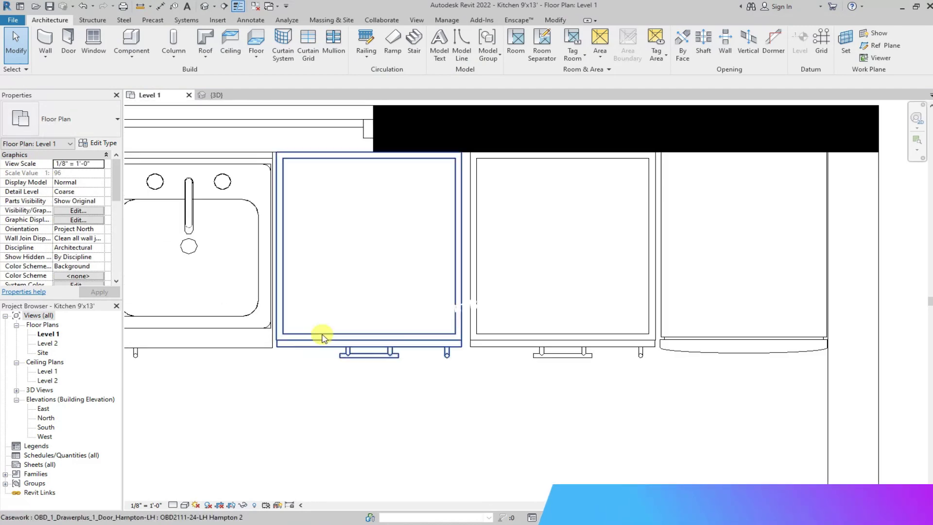
# Undo a stray cabinet change and make the middle cabinet's type slightly narrower.
pyautogui.click(282, 154)
pyautogui.click(84, 7)
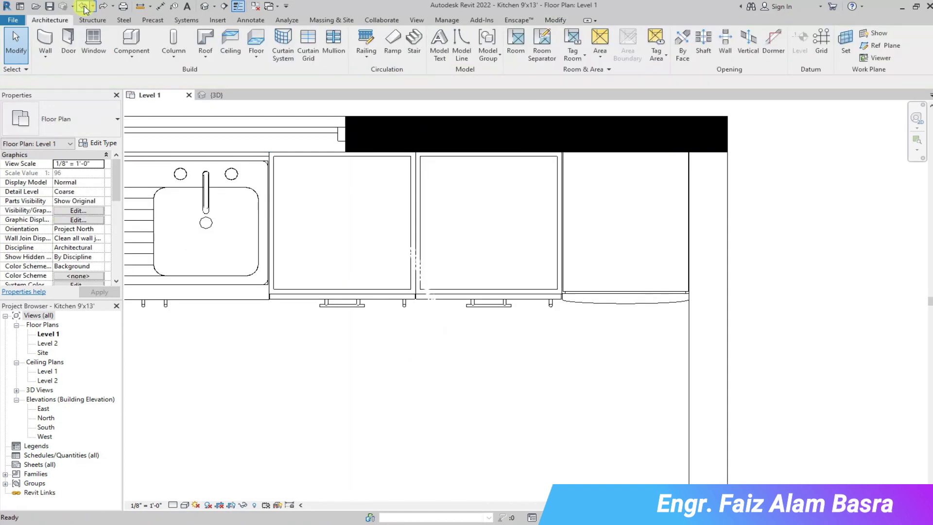
pyautogui.click(276, 156)
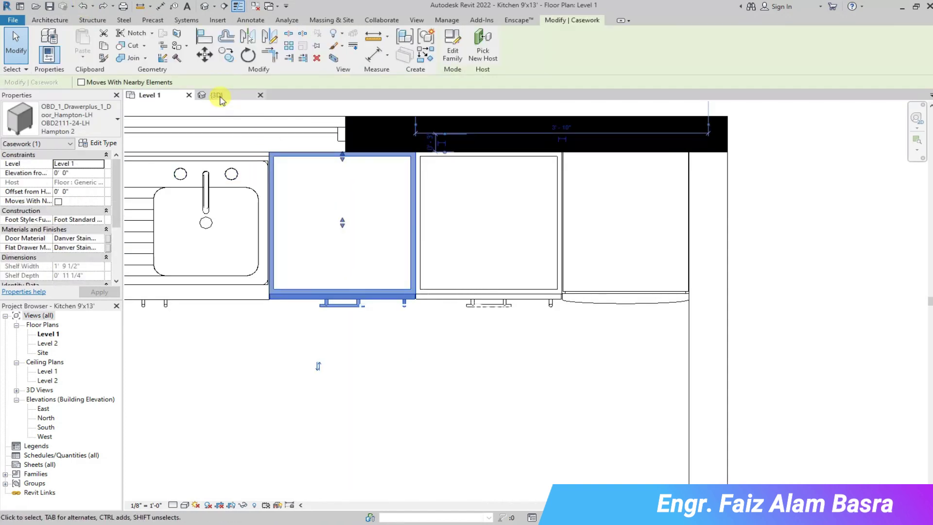
pyautogui.click(97, 143)
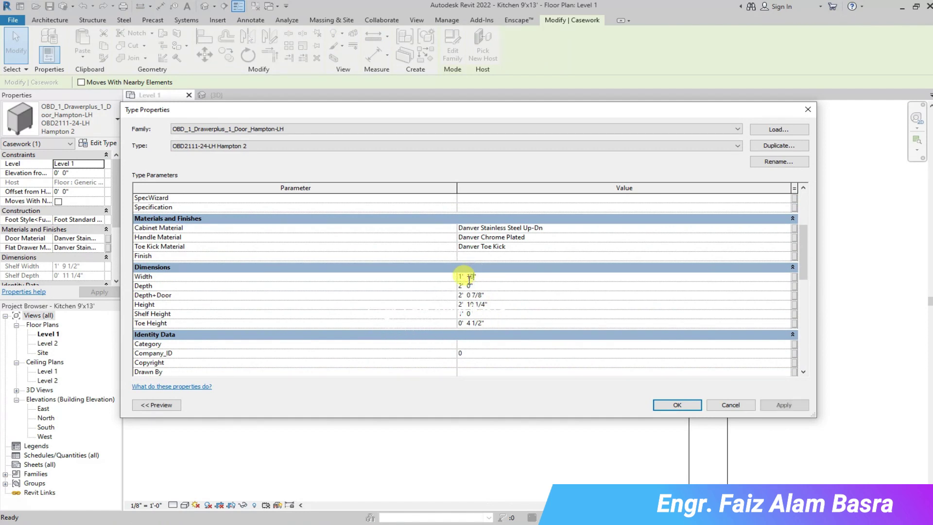
pyautogui.click(664, 406)
pyautogui.click(278, 139)
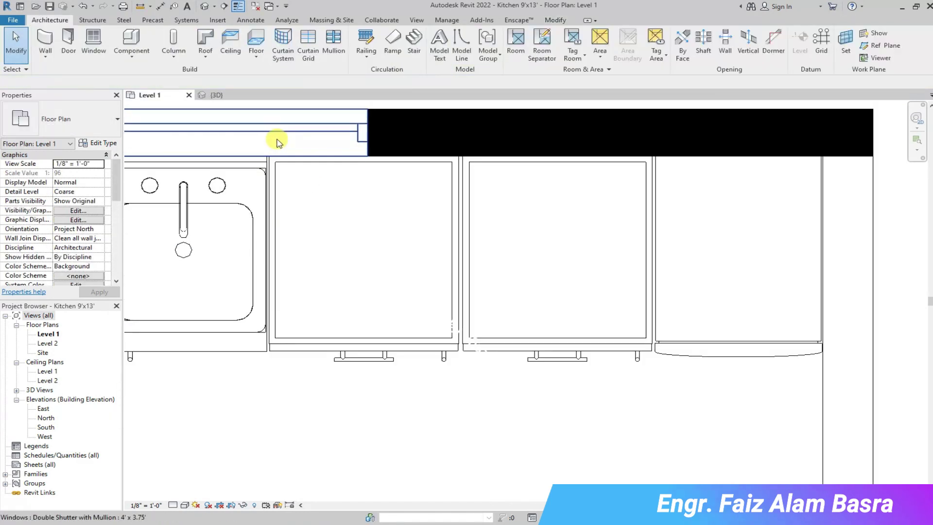
# Move the cabinet next to the sink onto its corner with MV.
pyautogui.click(286, 206)
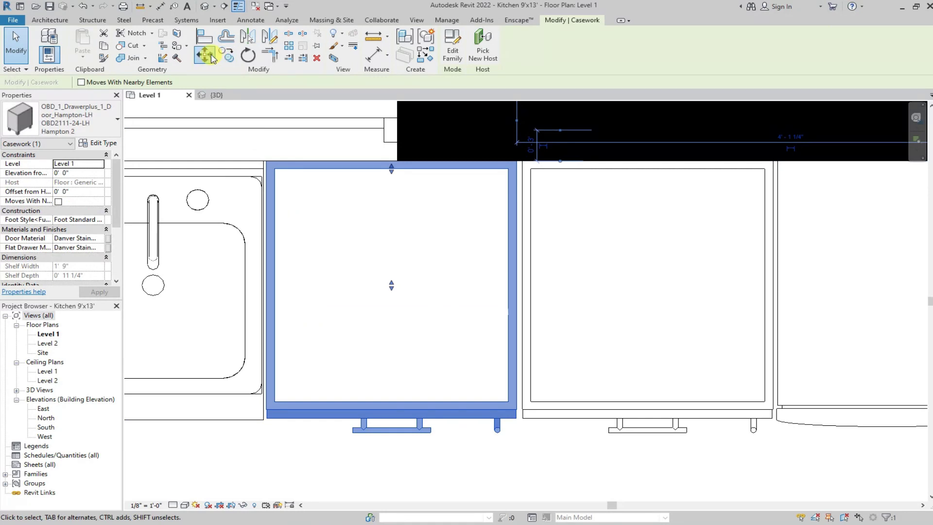
pyautogui.press('m')
pyautogui.press('v')
pyautogui.scroll(5, 257, 151)
pyautogui.click(297, 210)
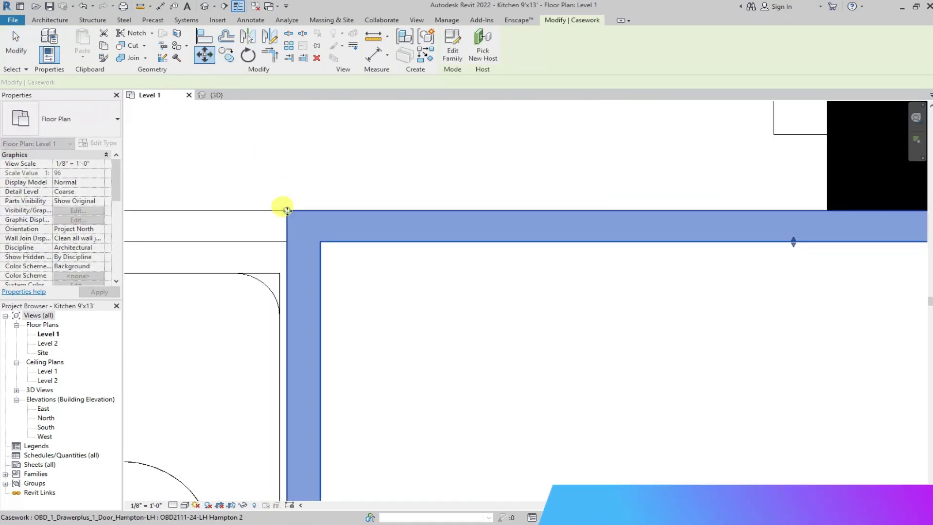
pyautogui.scroll(3, 596, 194)
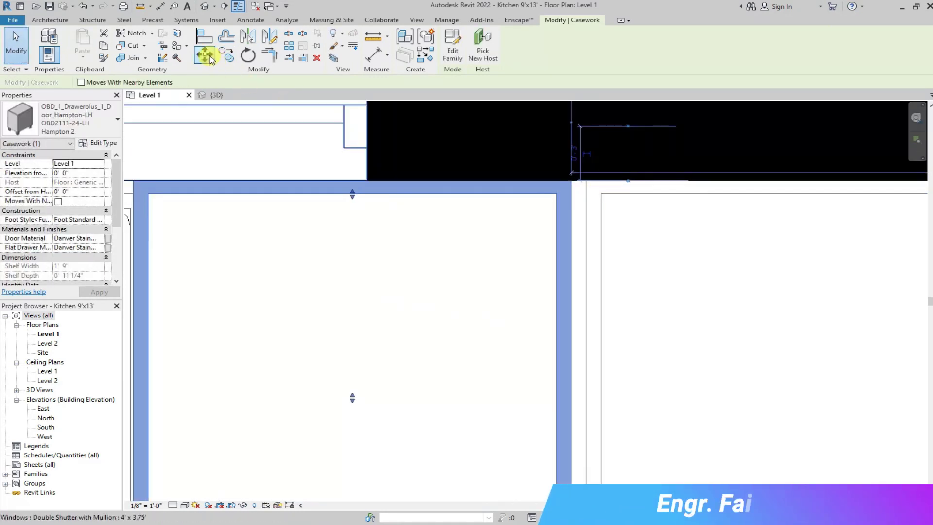
pyautogui.click(454, 248)
# Move the right base cabinet into its new spot beside the fridge.
pyautogui.click(589, 214)
pyautogui.click(205, 55)
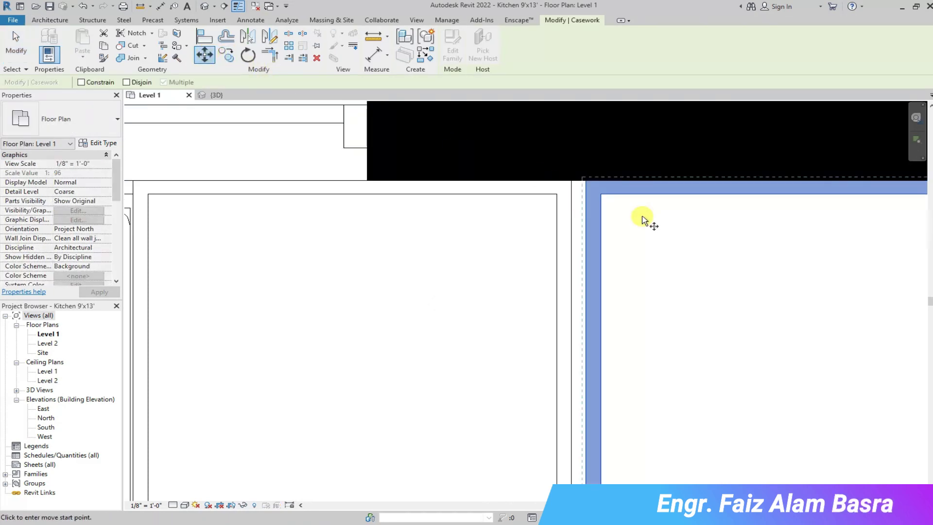
pyautogui.scroll(2, 635, 217)
pyautogui.click(547, 173)
pyautogui.scroll(-3, 548, 176)
pyautogui.click(479, 156)
pyautogui.click(641, 288)
pyautogui.click(670, 336)
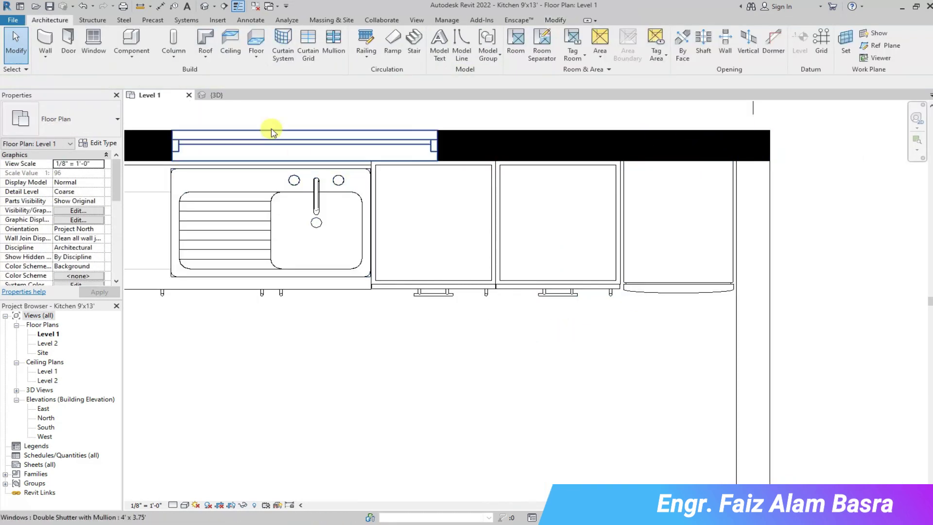
pyautogui.click(216, 95)
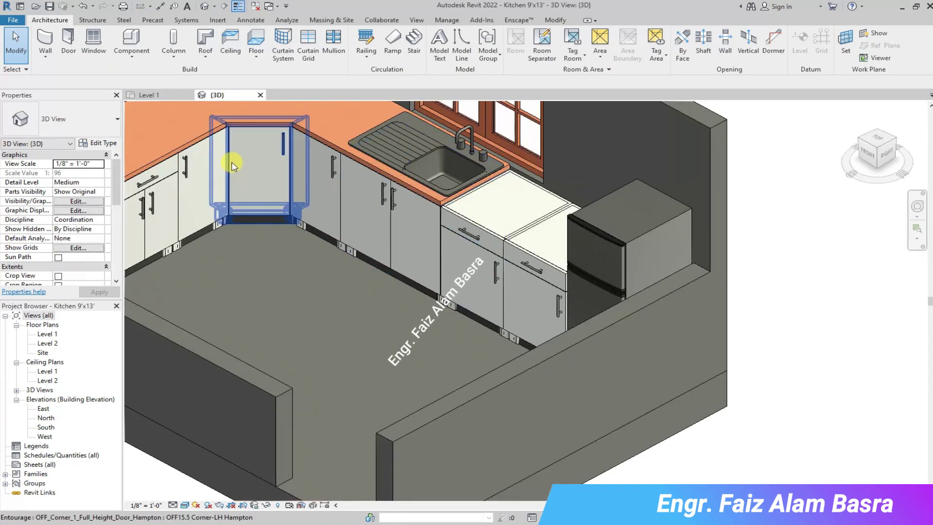
# Extend the countertop's end up to the fridge and check the kitchen in 3D.
pyautogui.hotkey('ctrl', 'Tab')
pyautogui.moveTo(364, 295); pyautogui.dragTo(449, 443)
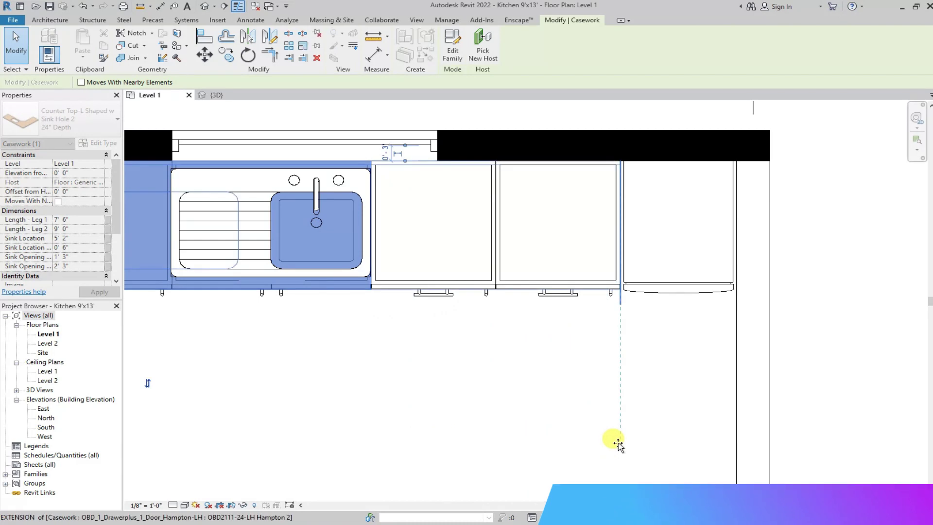
pyautogui.moveTo(600, 443); pyautogui.dragTo(625, 440)
pyautogui.click(651, 403)
pyautogui.scroll(-2, 511, 219)
pyautogui.scroll(-2, 511, 219)
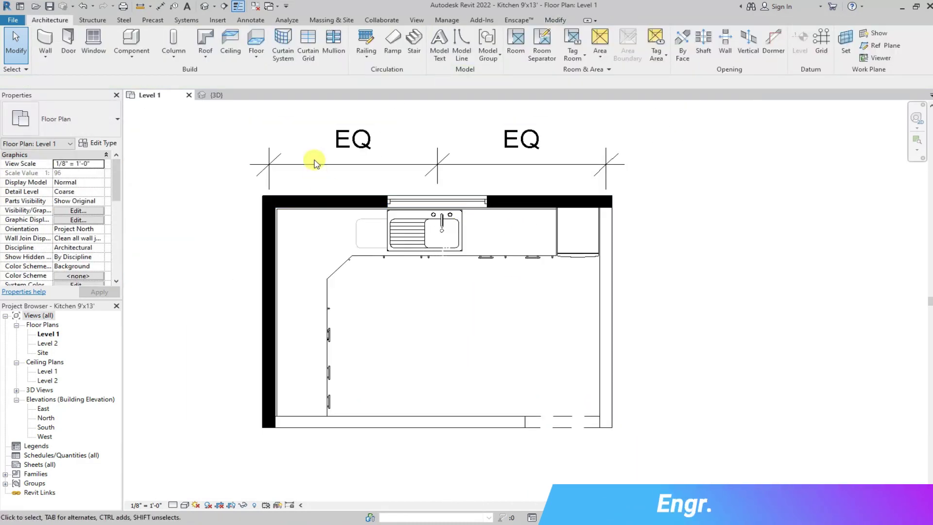
pyautogui.click(224, 96)
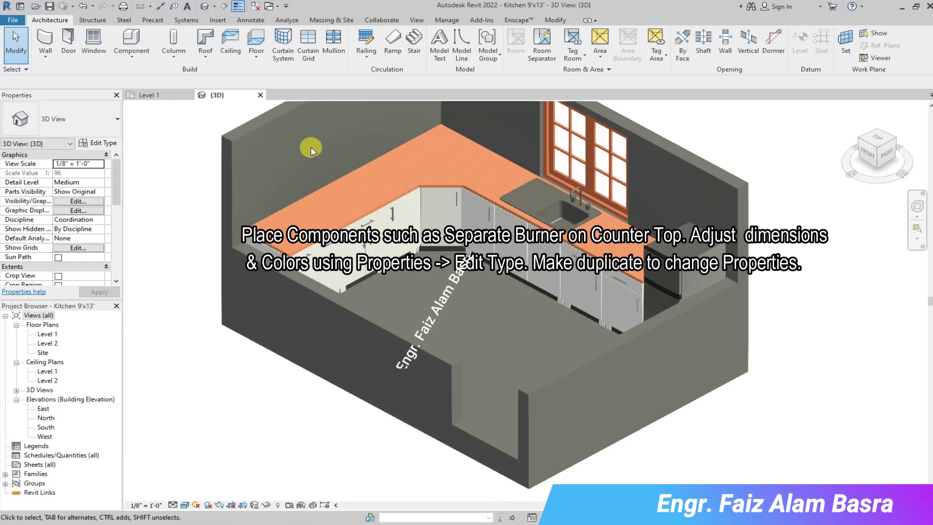
# Load the Cooktop_ family from the Burner folder.
pyautogui.click(132, 48)
pyautogui.click(450, 43)
pyautogui.click(735, 265)
pyautogui.doubleClick(524, 304)
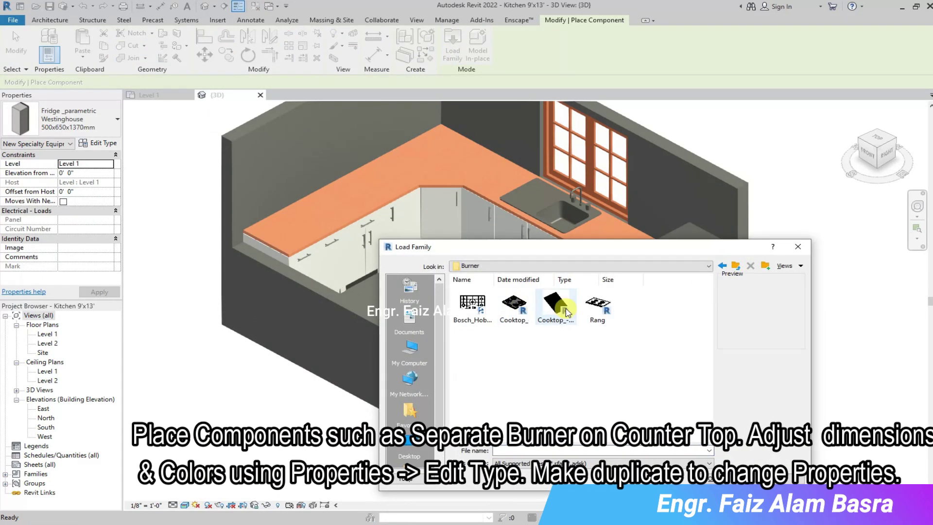
pyautogui.click(515, 307)
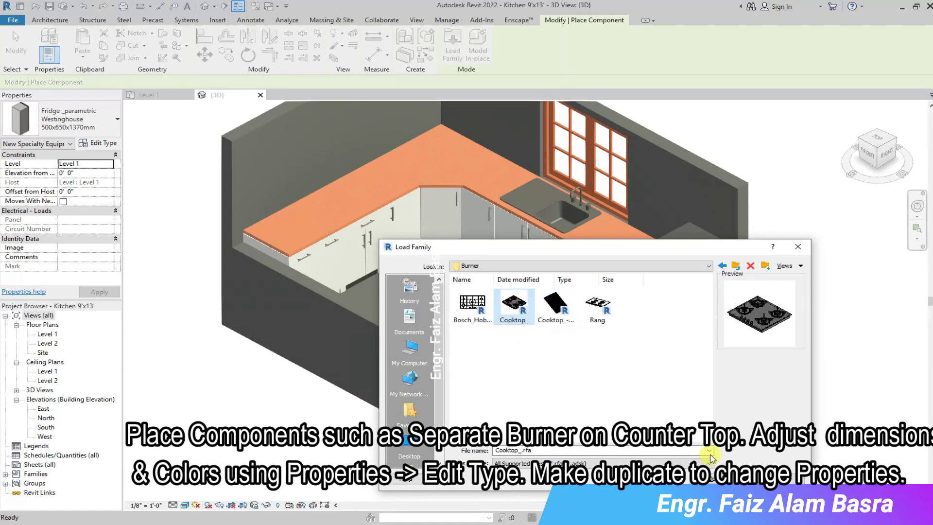
pyautogui.click(718, 478)
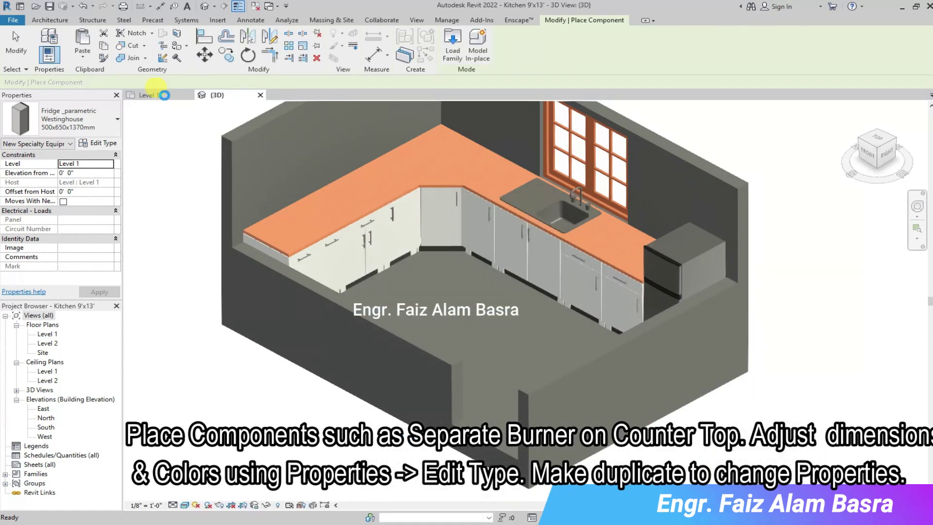
# Place the cooktop, rotated a quarter turn, over the left-wall cabinets in Level 1.
pyautogui.click(161, 98)
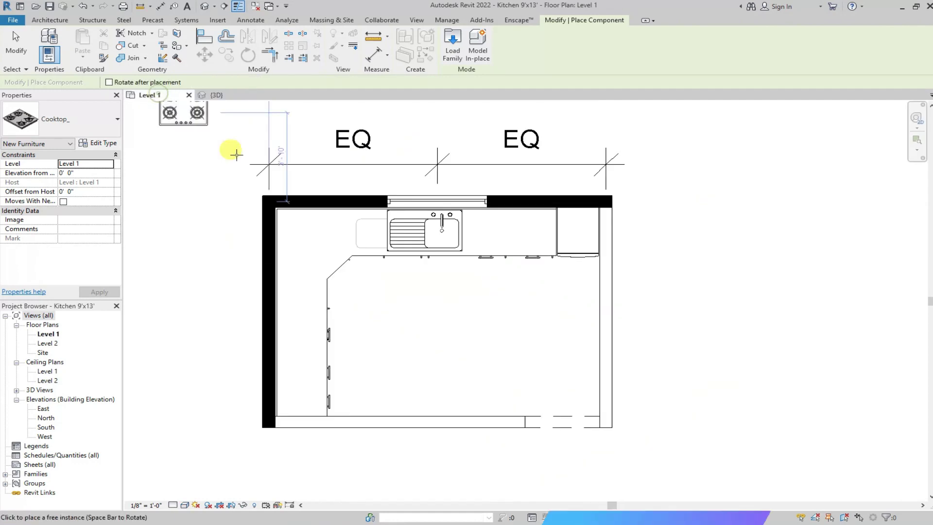
pyautogui.scroll(2, 291, 334)
pyautogui.scroll(3, 295, 341)
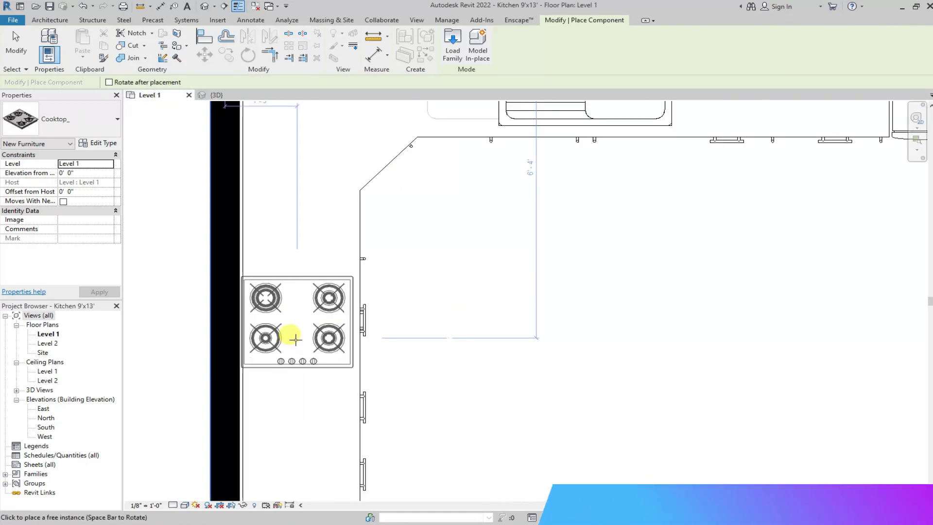
pyautogui.press('space')
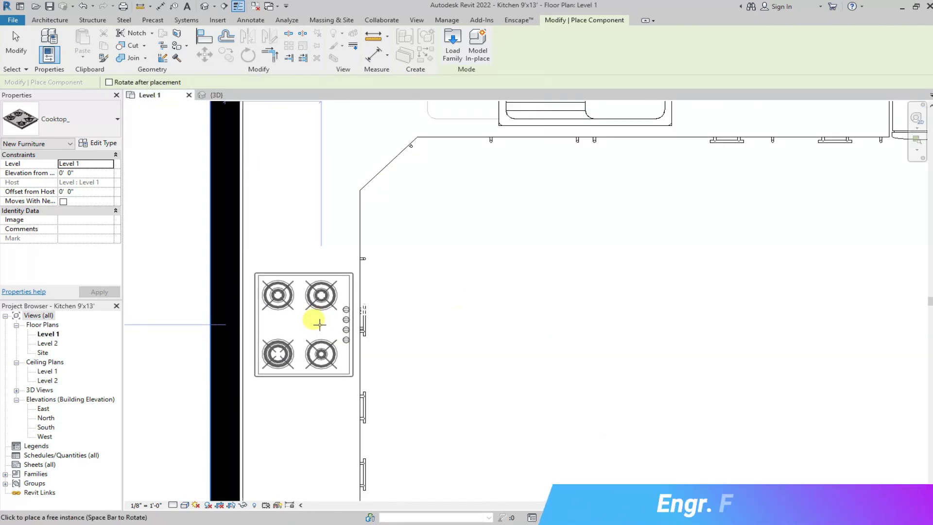
pyautogui.click(218, 95)
pyautogui.scroll(-2, 428, 221)
pyautogui.press('Escape')
pyautogui.press('Escape')
# Raise the cooktop with a 3' 0" Offset from Host onto the countertop.
pyautogui.scroll(-2, 393, 270)
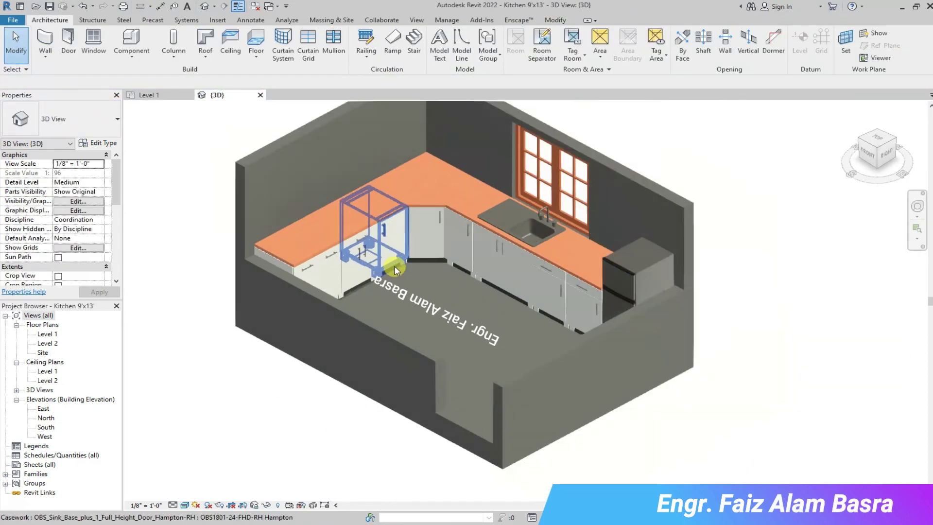
pyautogui.hotkey('ctrl', 'Tab')
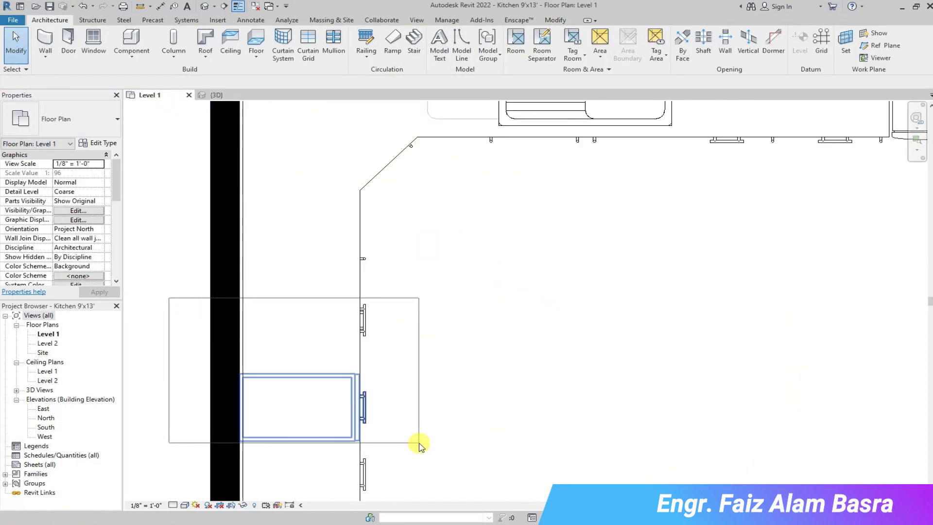
pyautogui.moveTo(162, 250)
pyautogui.mouseDown()
pyautogui.moveTo(379, 386)
pyautogui.moveTo(360, 386)
pyautogui.mouseUp()
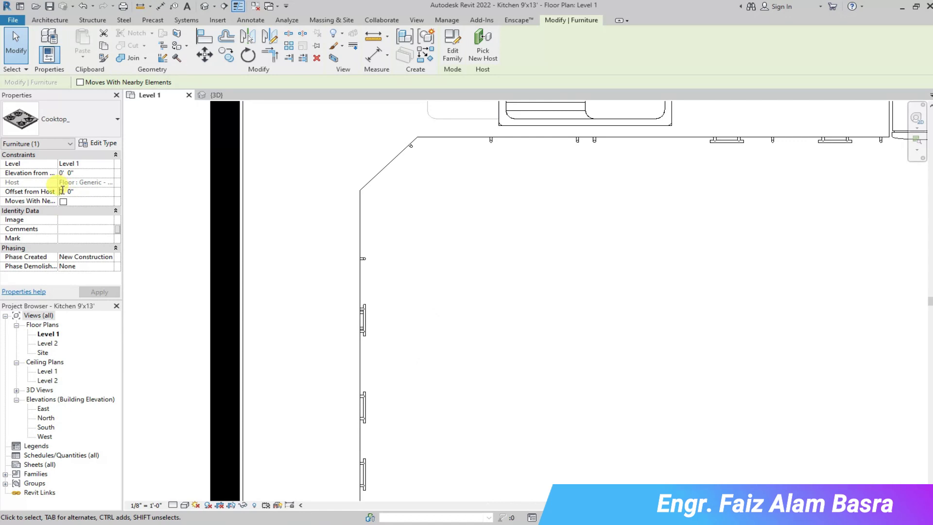
pyautogui.write('3')
pyautogui.click(109, 294)
pyautogui.click(185, 300)
# Check the cooktop in 3D and nudge it left along the left counter.
pyautogui.click(217, 95)
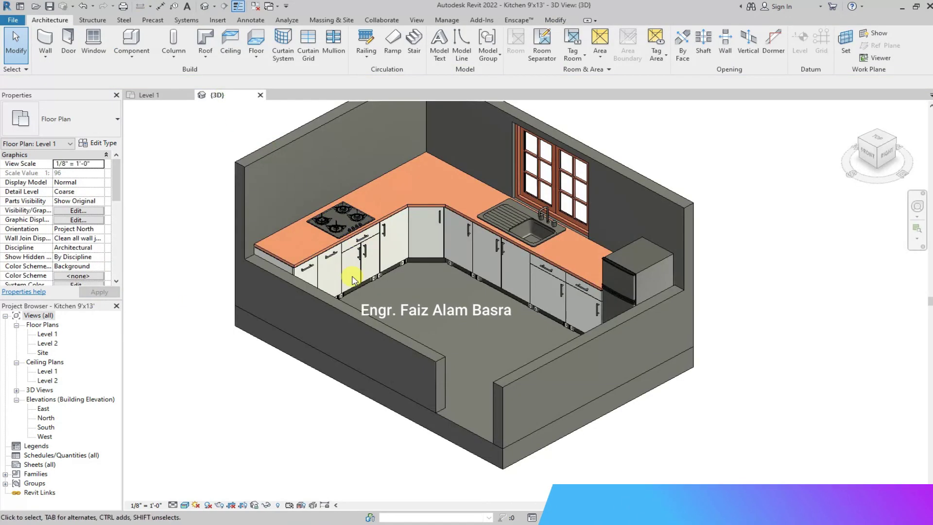
pyautogui.scroll(5, 327, 217)
pyautogui.scroll(-3, 167, 286)
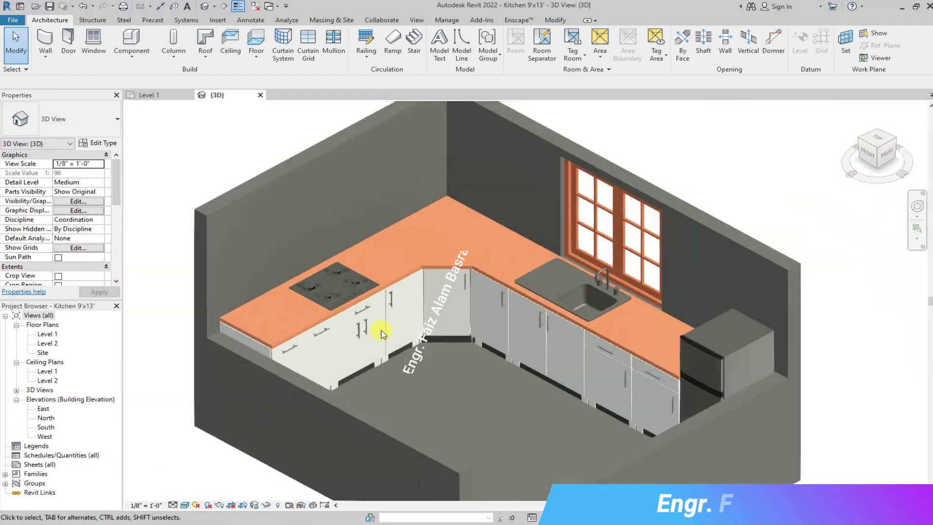
pyautogui.scroll(3, 457, 331)
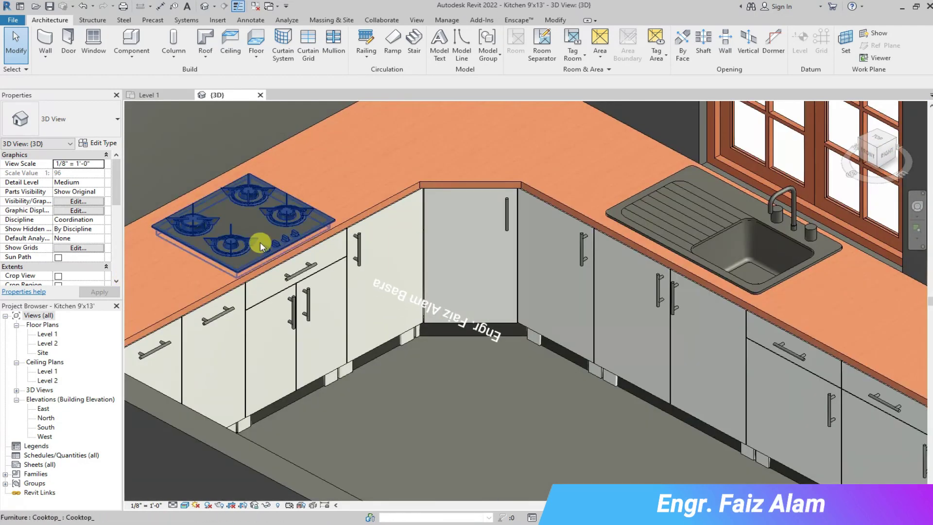
pyautogui.click(249, 203)
pyautogui.moveTo(249, 202); pyautogui.dragTo(250, 202)
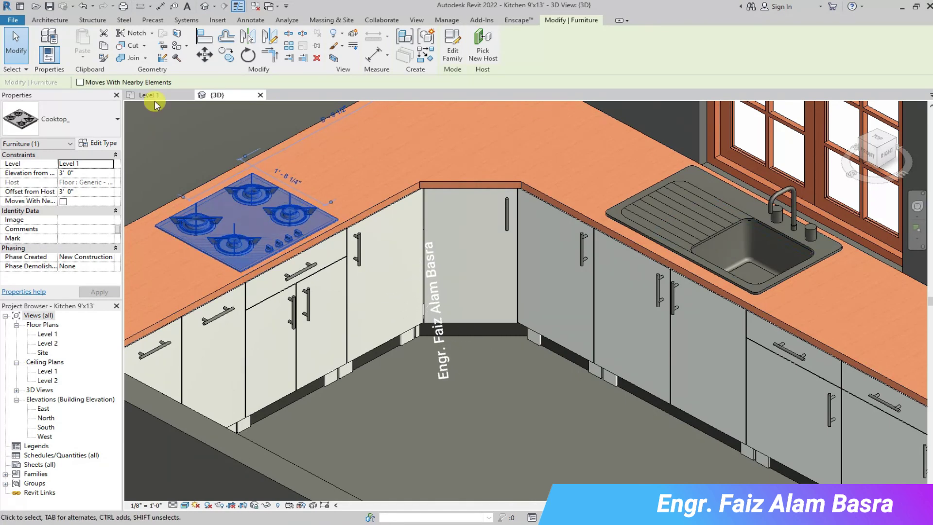
pyautogui.click(147, 94)
pyautogui.press('Left')
pyautogui.press('Left')
pyautogui.click(464, 344)
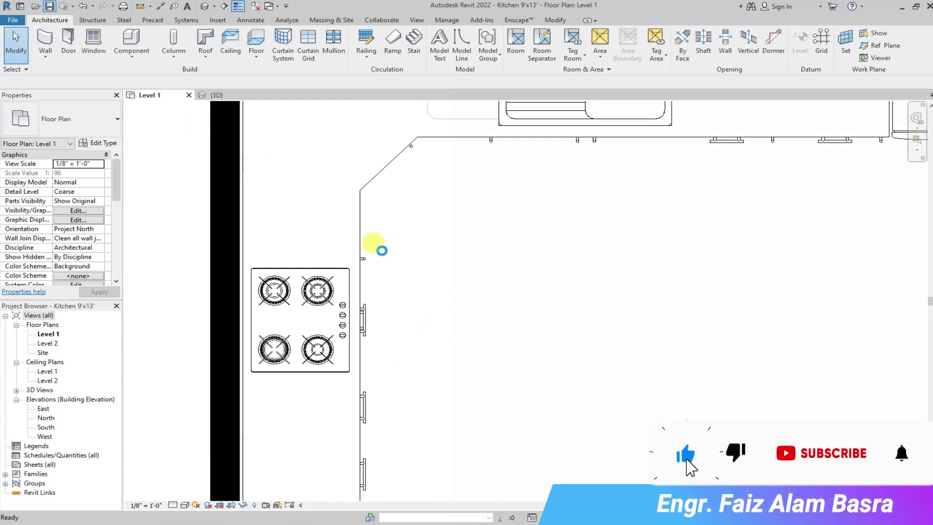
pyautogui.scroll(-3, 351, 258)
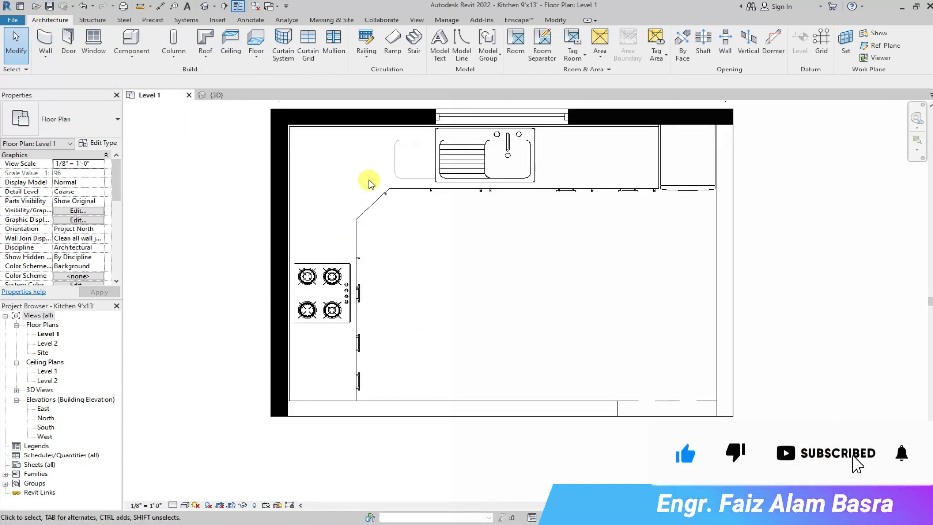
pyautogui.scroll(-2, 370, 182)
pyautogui.scroll(3, 377, 159)
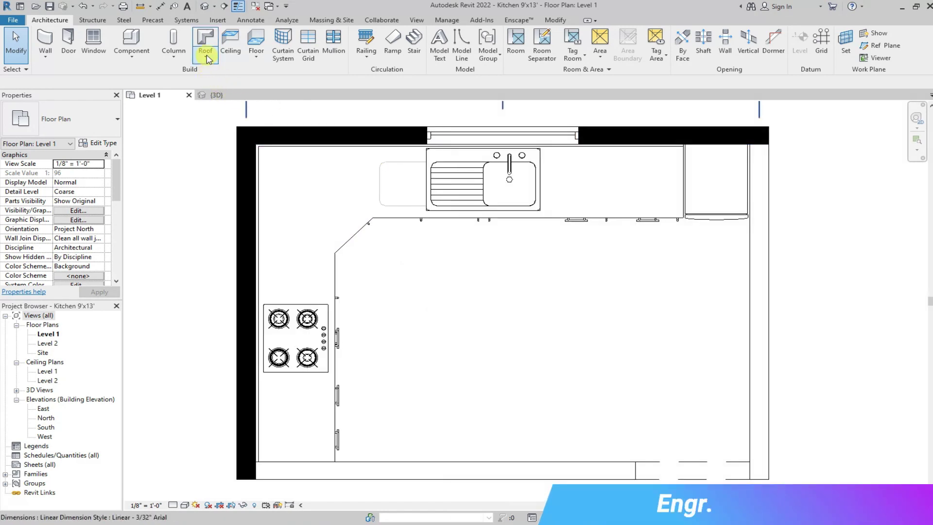
# Load the DCW_1_Full_Height_Door_Hampton family from Cabinets > Hampton > Upper.
pyautogui.click(132, 41)
pyautogui.click(453, 44)
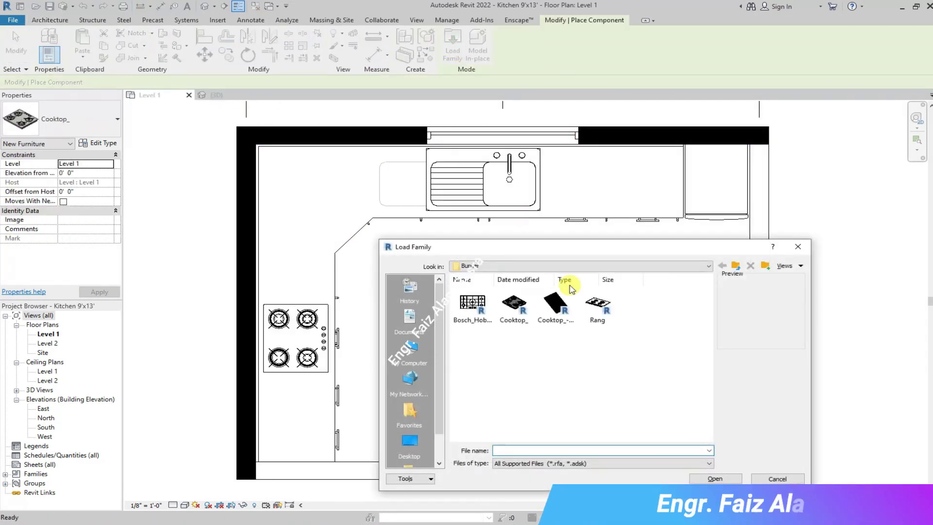
pyautogui.click(737, 268)
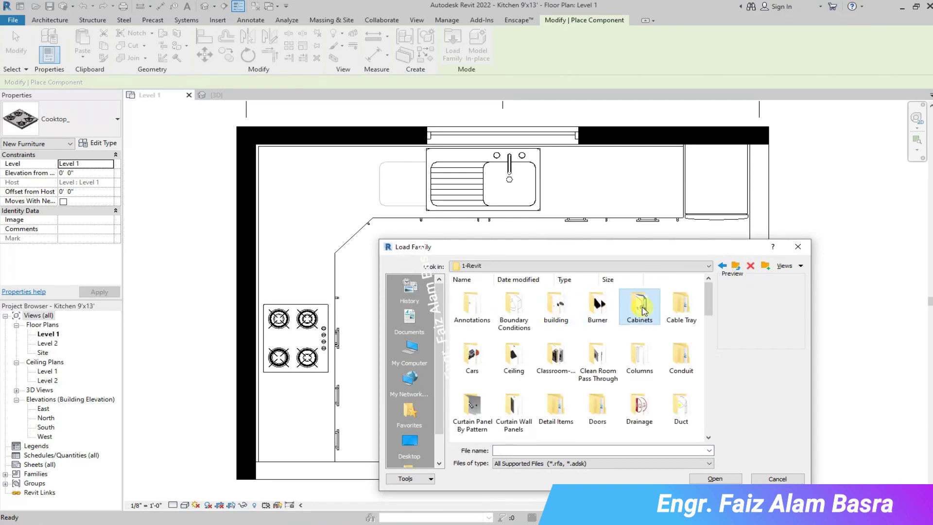
pyautogui.doubleClick(644, 311)
pyautogui.doubleClick(476, 312)
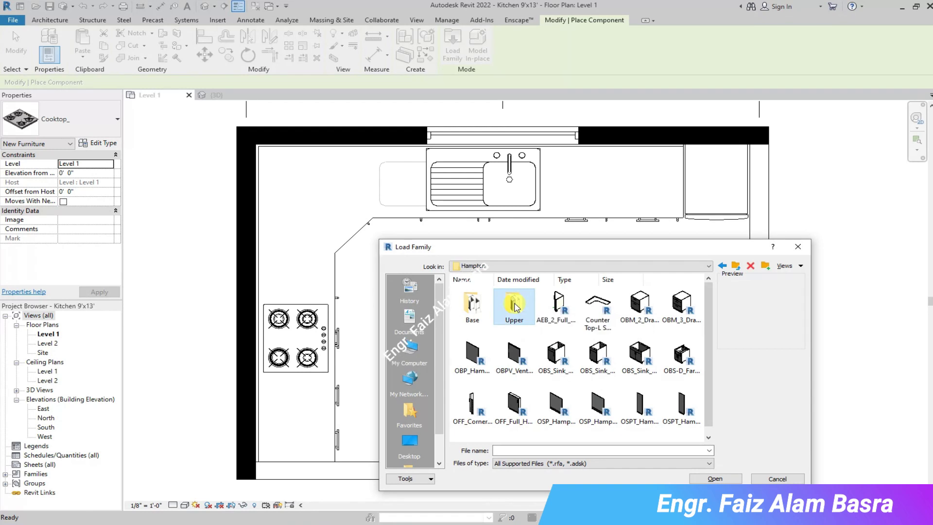
pyautogui.doubleClick(516, 306)
pyautogui.click(474, 301)
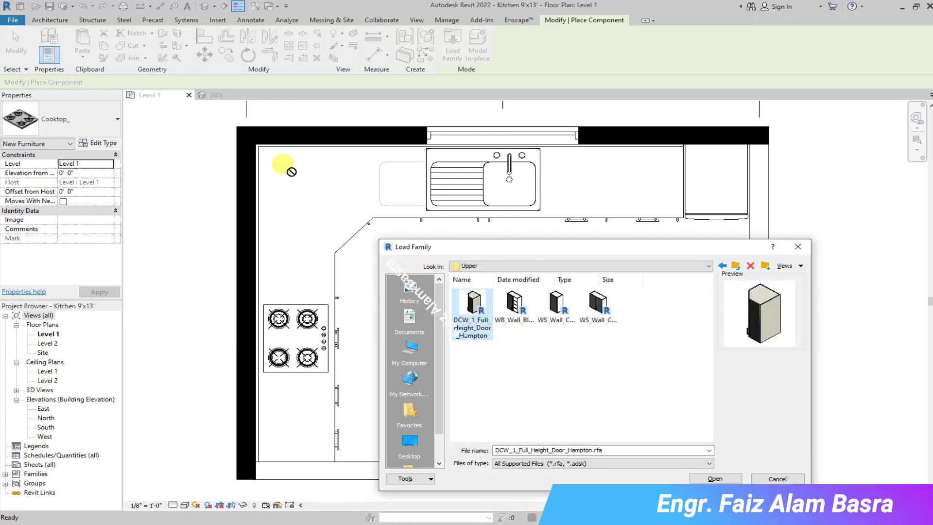
pyautogui.press('Return')
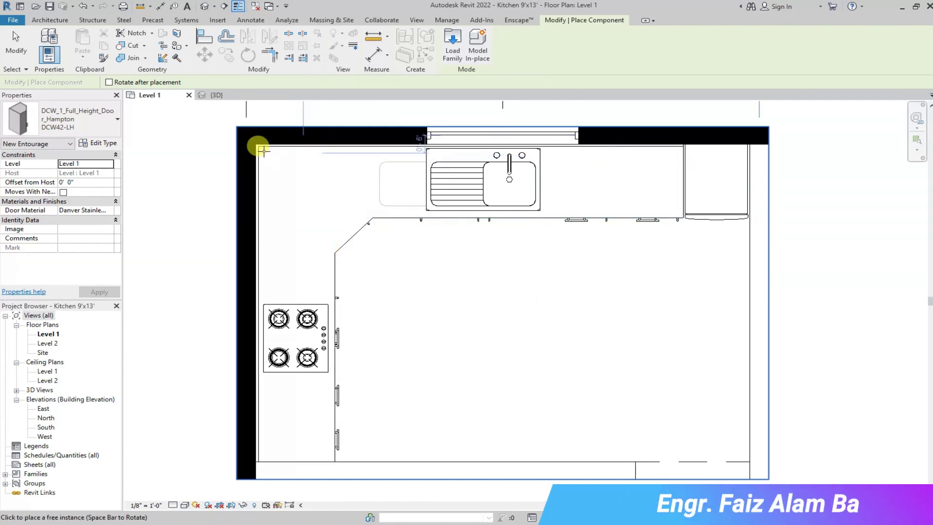
# Place the upper cabinet at the kitchen's top-left corner and view it in 3D.
pyautogui.click(263, 152)
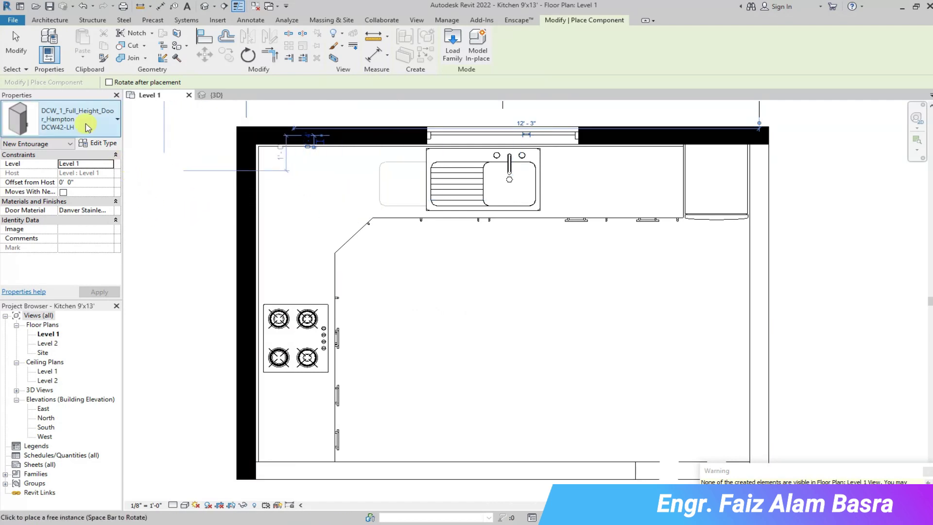
pyautogui.click(17, 47)
pyautogui.click(217, 94)
pyautogui.scroll(-3, 316, 243)
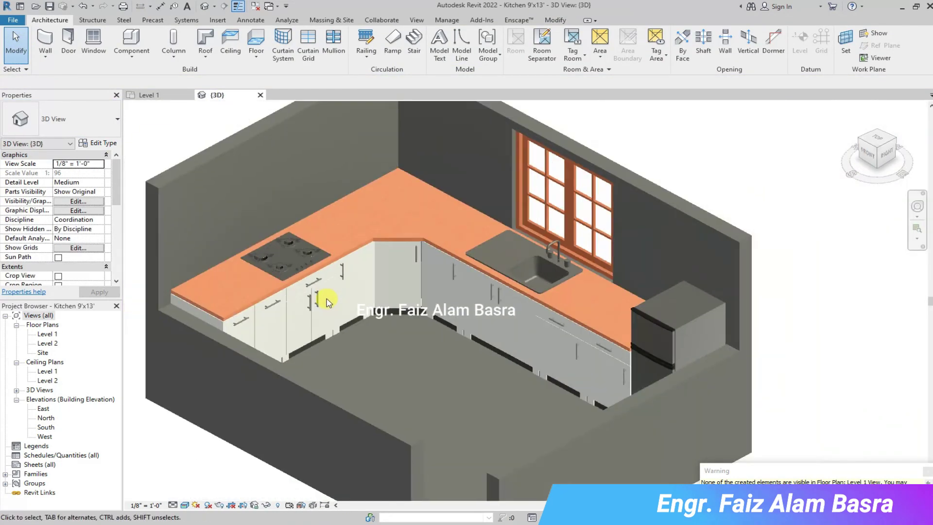